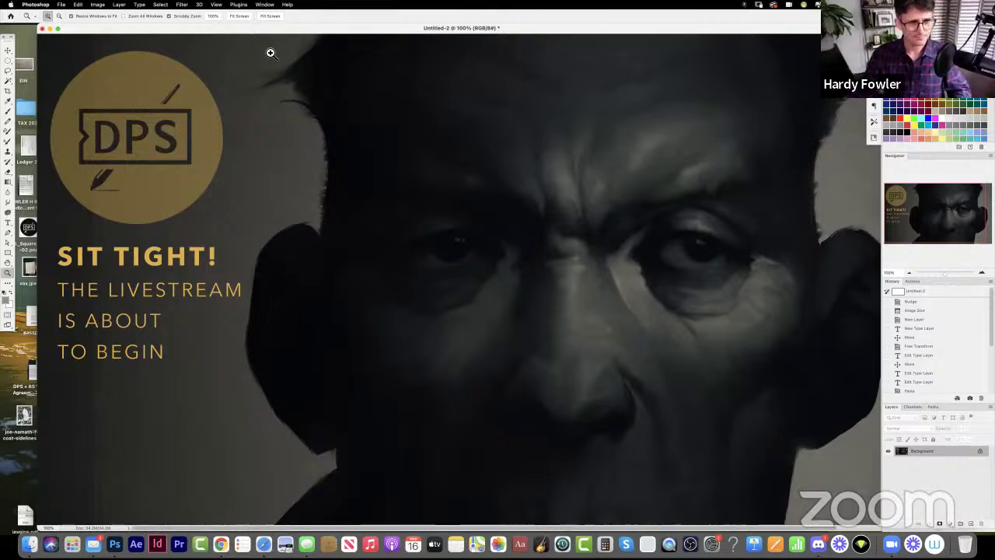
- Move the livestream title image aside and display the charcoal face line drawing in full-screen mode with the menus visible
{"action": "left_click_drag", "start_coordinate": [248, 27], "coordinate": [223, 85]}
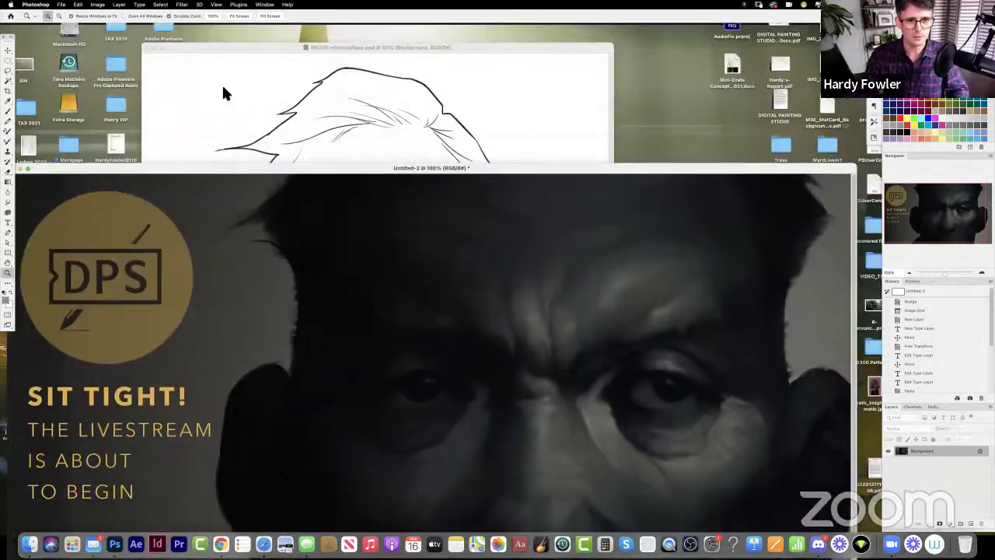
{"action": "left_click", "coordinate": [513, 70]}
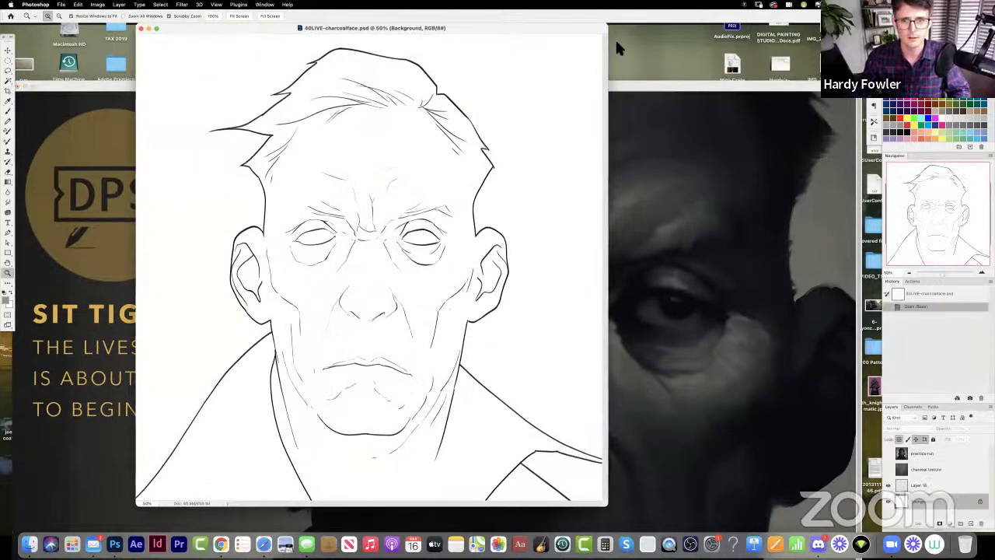
{"action": "key", "text": "f"}
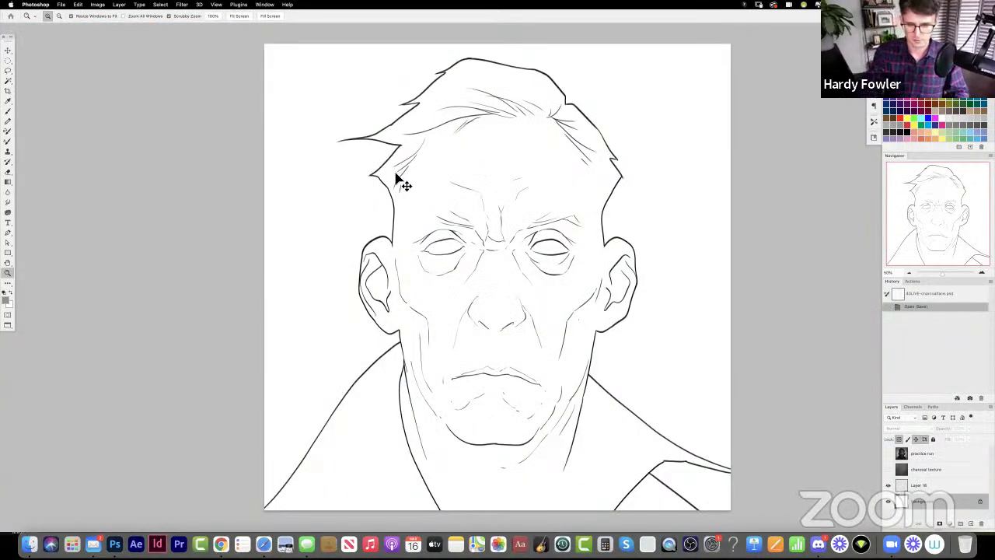
{"action": "key", "text": "super+minus"}
{"action": "key", "text": "super+equal"}
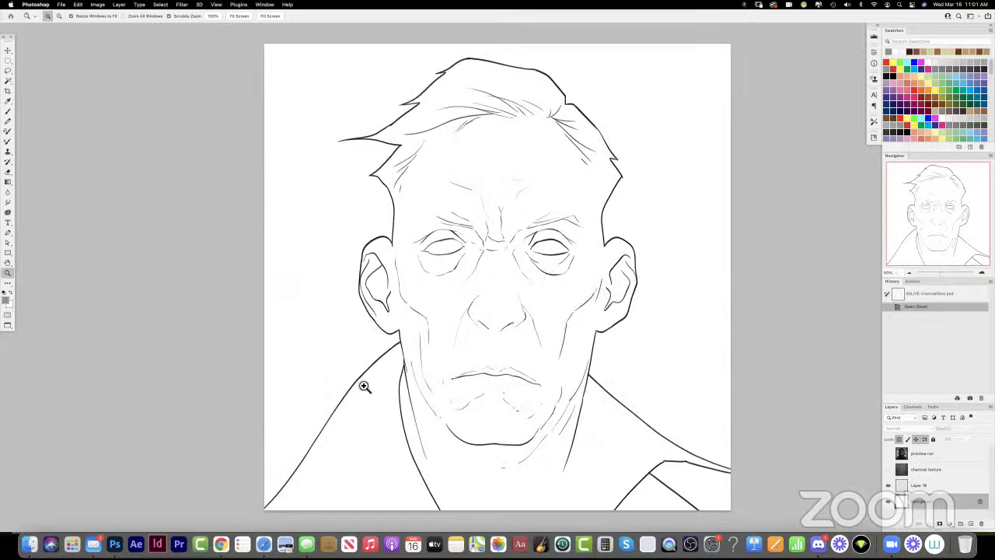
{"action": "key", "text": "f"}
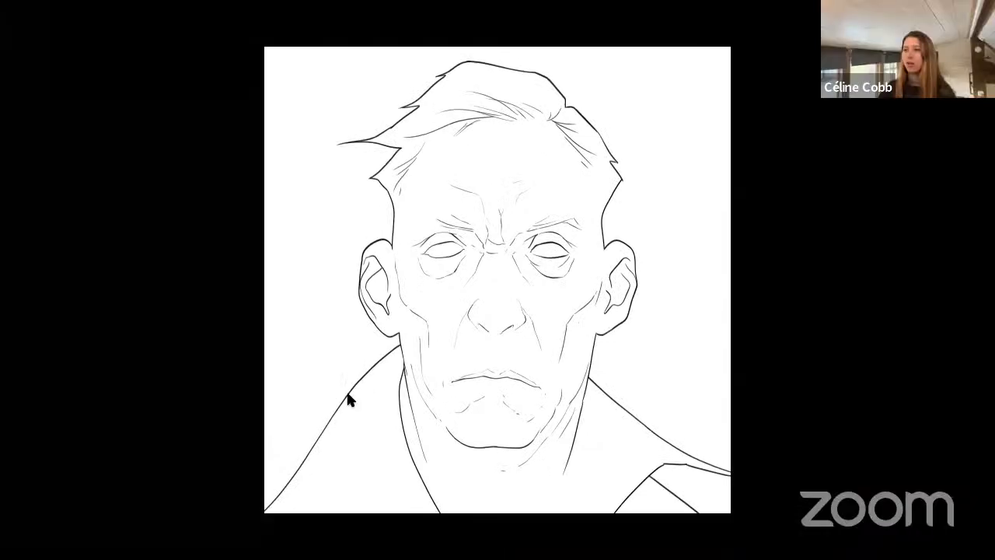
{"action": "key", "text": "f"}
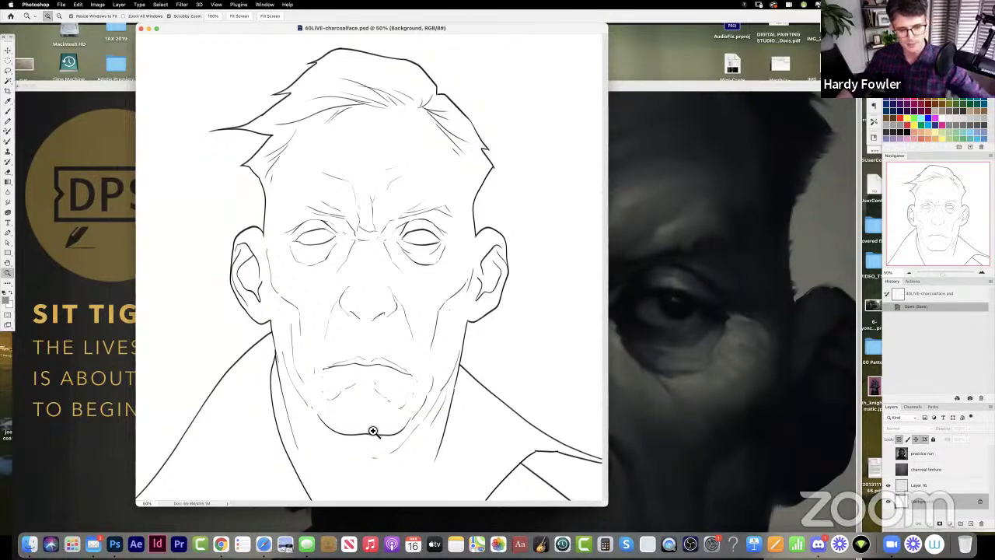
{"action": "key", "text": "f"}
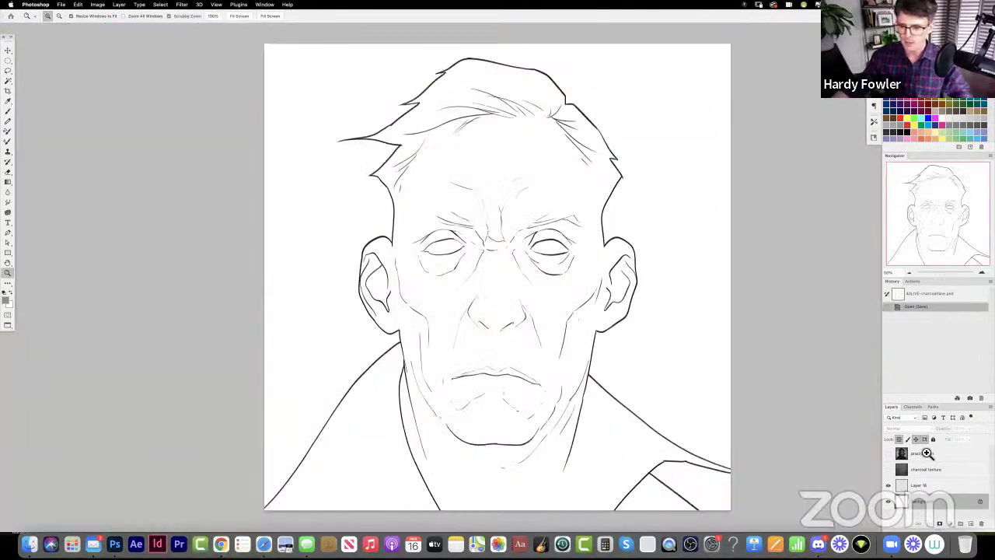
{"action": "left_click", "coordinate": [891, 547]}
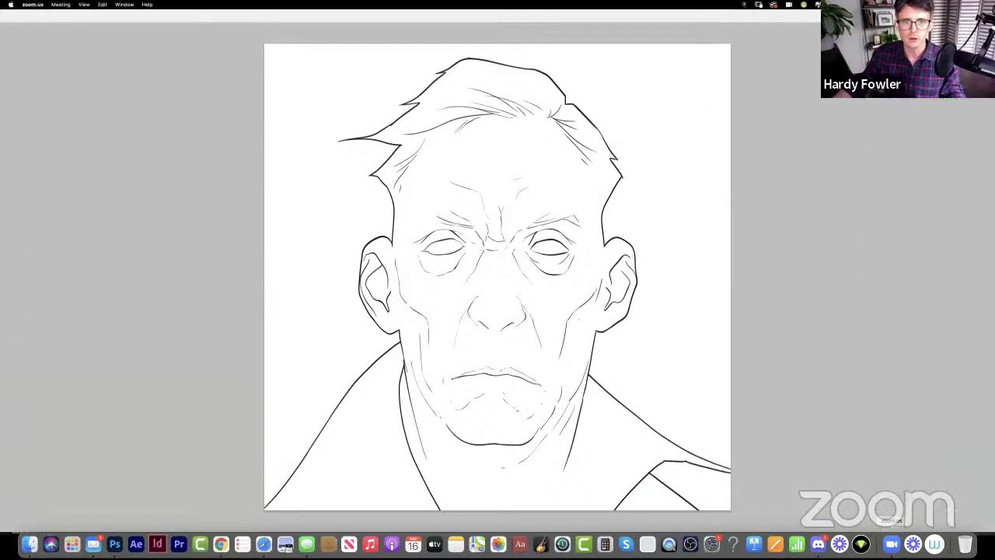
{"action": "left_click", "coordinate": [684, 345]}
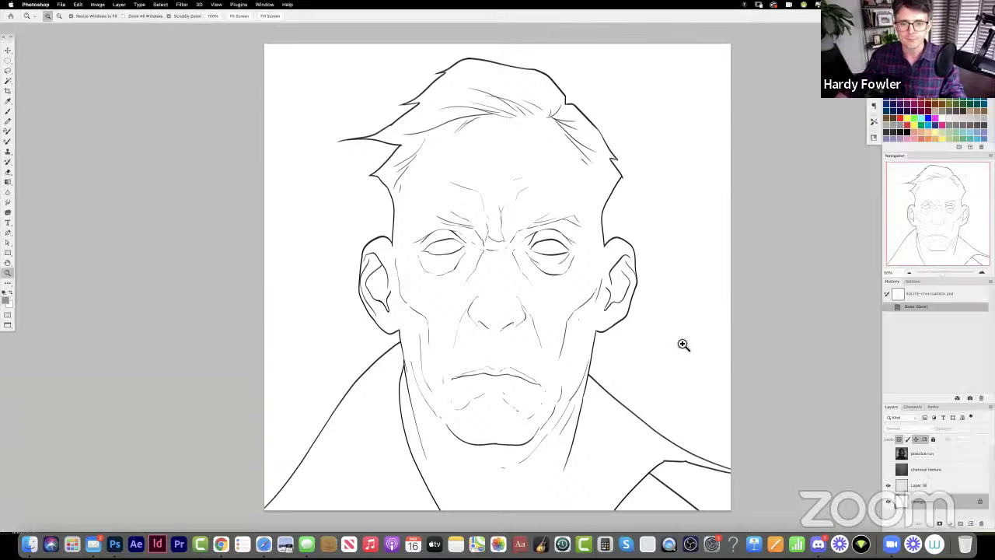
- Set the charcoal texture layer's blend mode to Normal, previewing it over the line drawing and leaving the layer hidden
{"action": "left_click", "coordinate": [925, 488]}
{"action": "mouse_move", "coordinate": [502, 354]}
{"action": "left_mouse_down"}
{"action": "mouse_move", "coordinate": [486, 360]}
{"action": "mouse_move", "coordinate": [496, 365]}
{"action": "left_mouse_up"}
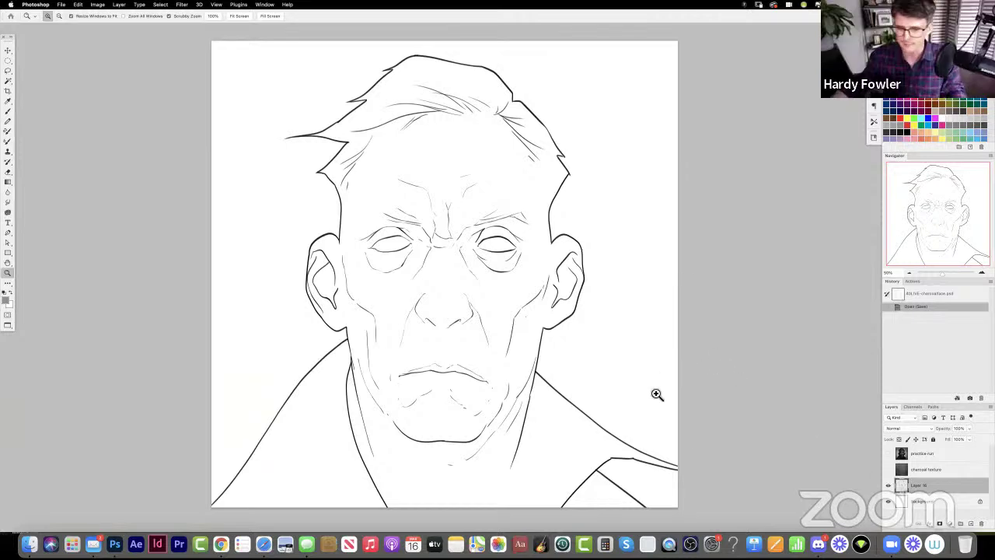
{"action": "left_click", "coordinate": [889, 469]}
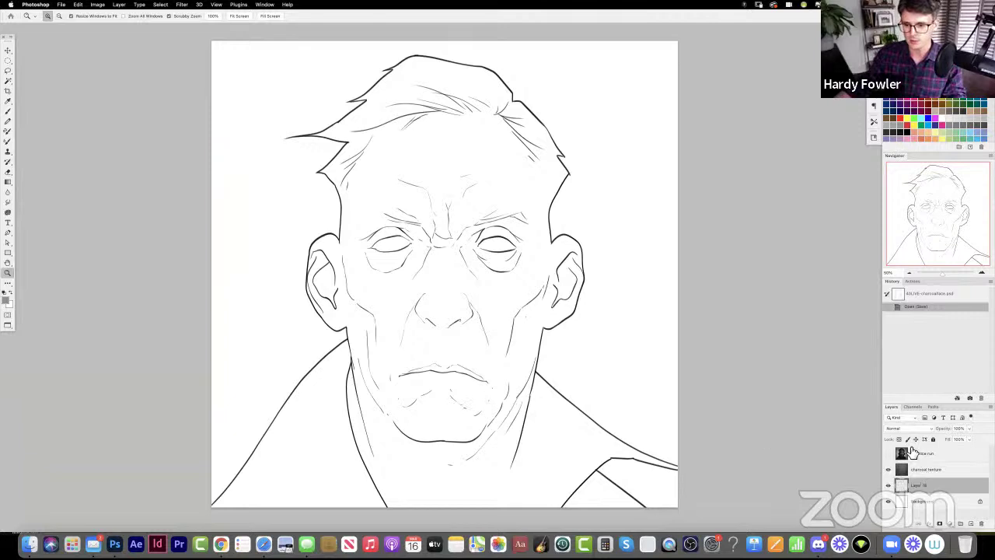
{"action": "left_click", "coordinate": [922, 471]}
{"action": "left_click", "coordinate": [907, 427]}
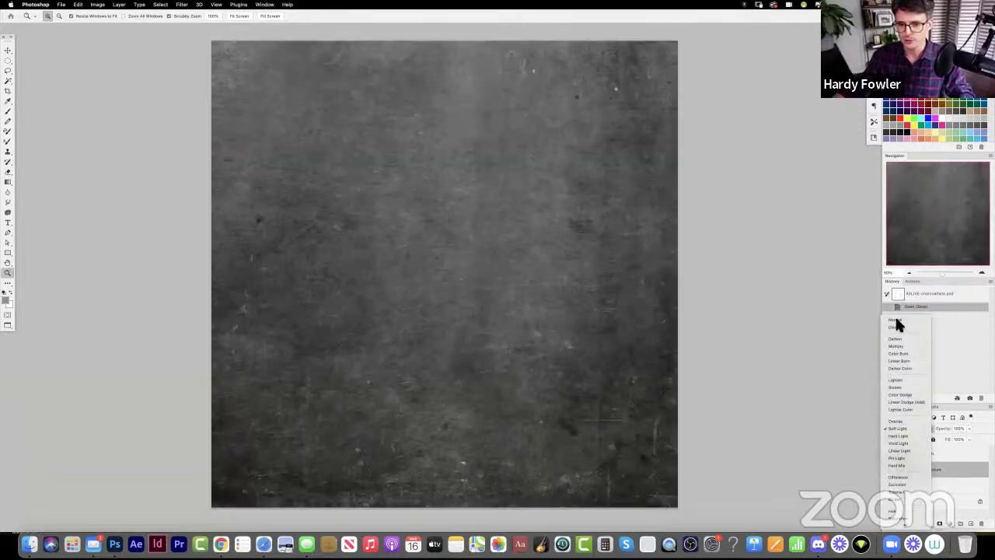
{"action": "left_click", "coordinate": [894, 319]}
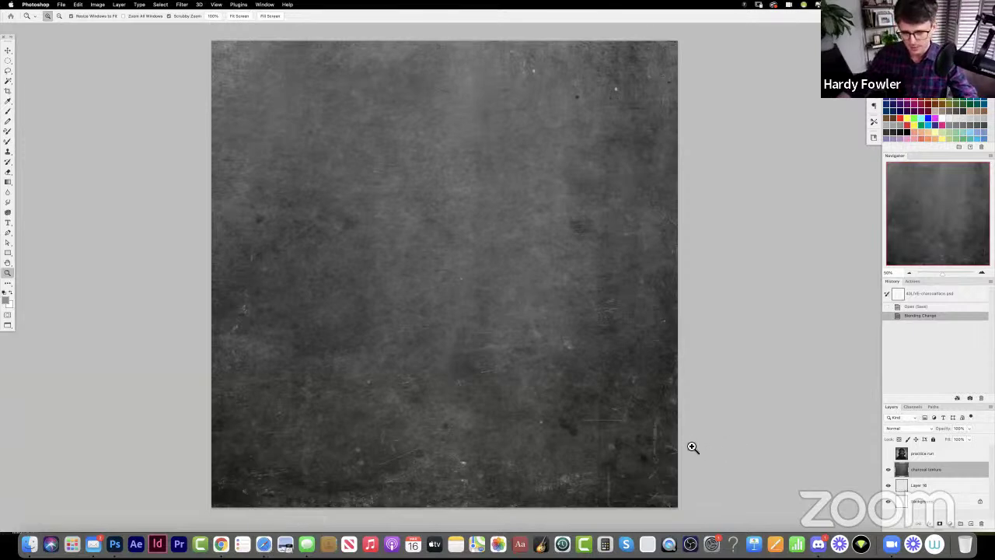
{"action": "left_click", "coordinate": [890, 470]}
{"action": "left_click", "coordinate": [889, 470]}
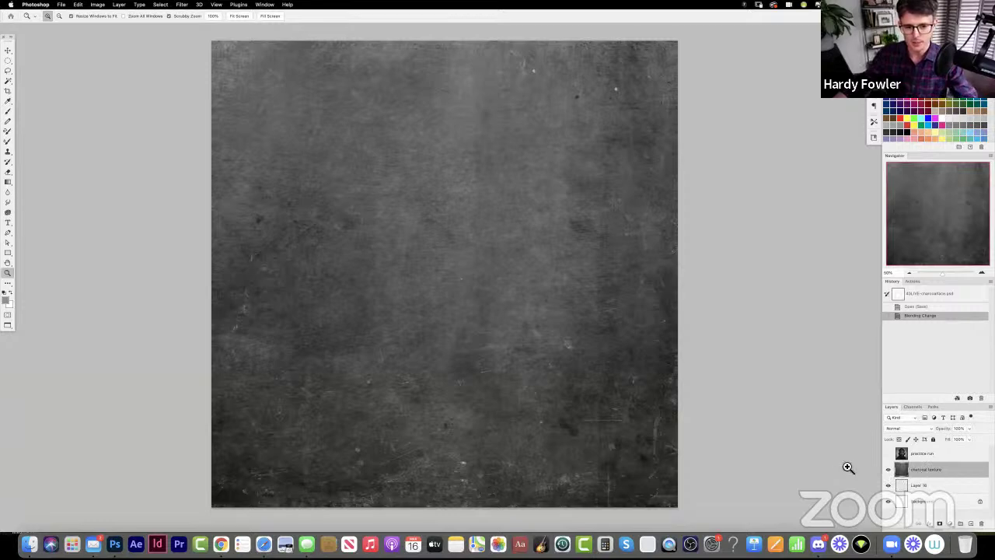
{"action": "left_click", "coordinate": [889, 471]}
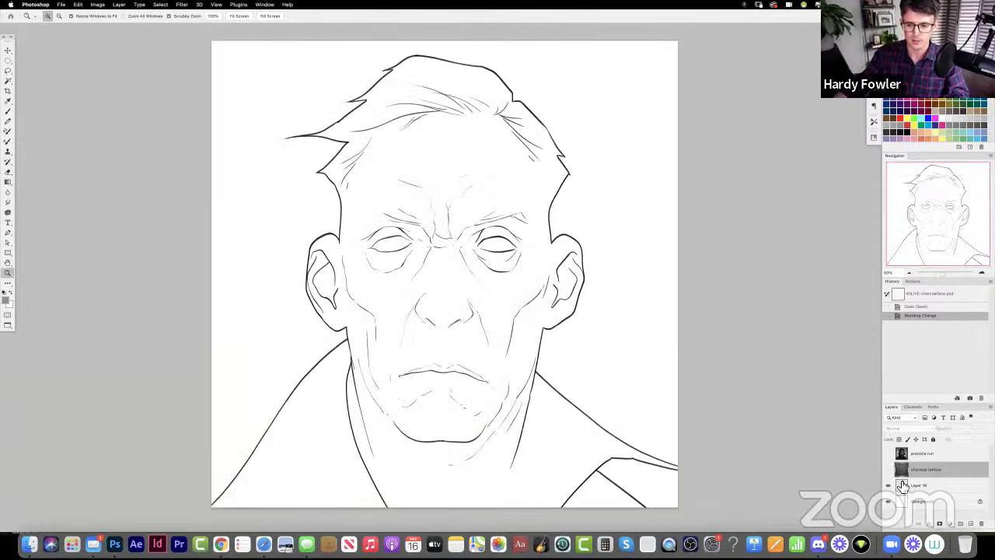
- Darken the white Background layer to a mid grey using Hue/Saturation with Lightness at about -38
{"action": "left_click", "coordinate": [902, 485]}
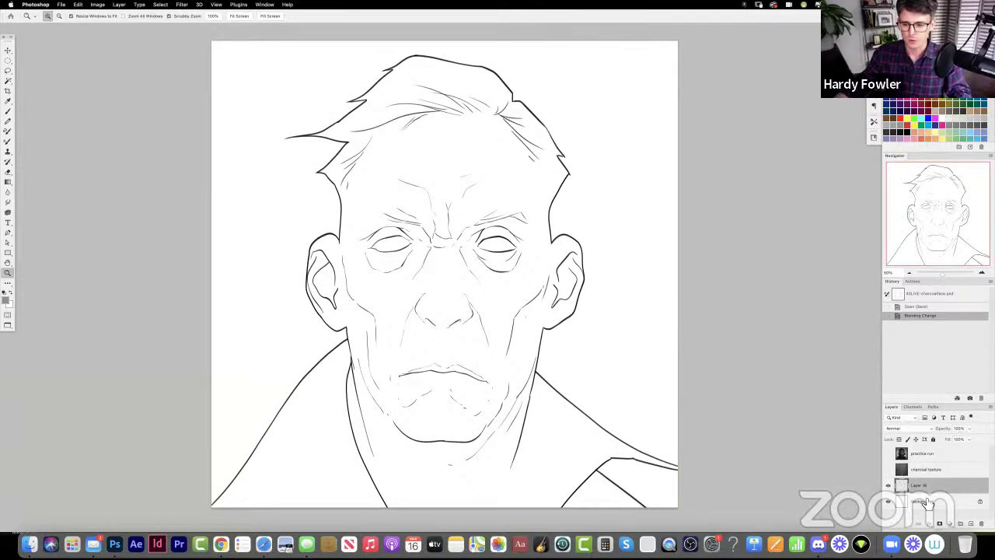
{"action": "left_click", "coordinate": [933, 505]}
{"action": "key", "text": "super+u"}
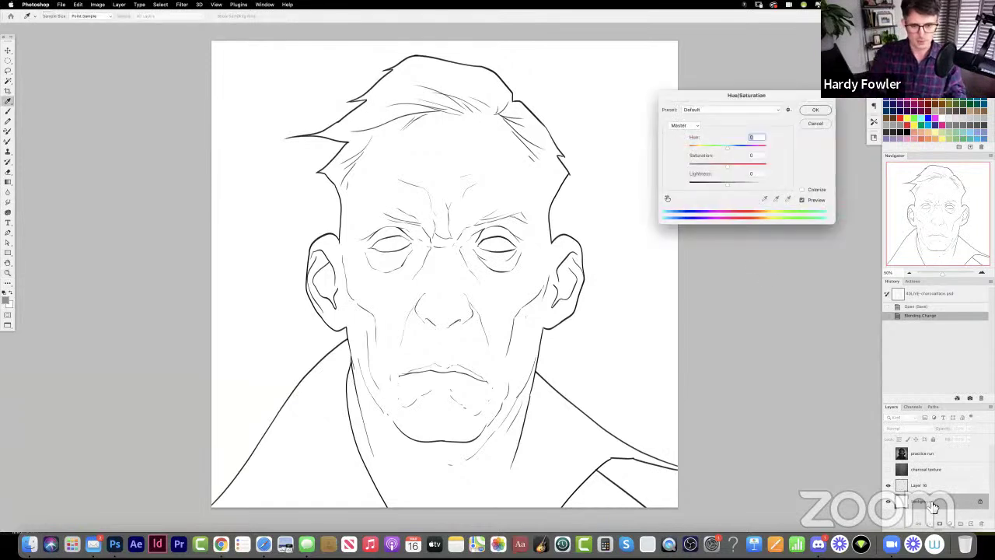
{"action": "key", "text": "Escape"}
{"action": "key", "text": "super+u"}
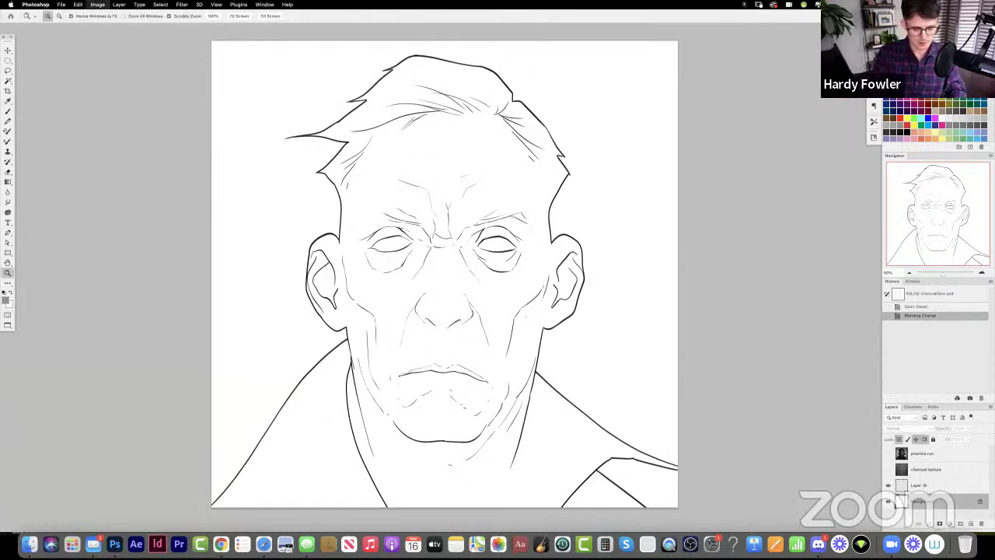
{"action": "left_click_drag", "start_coordinate": [727, 184], "coordinate": [715, 184]}
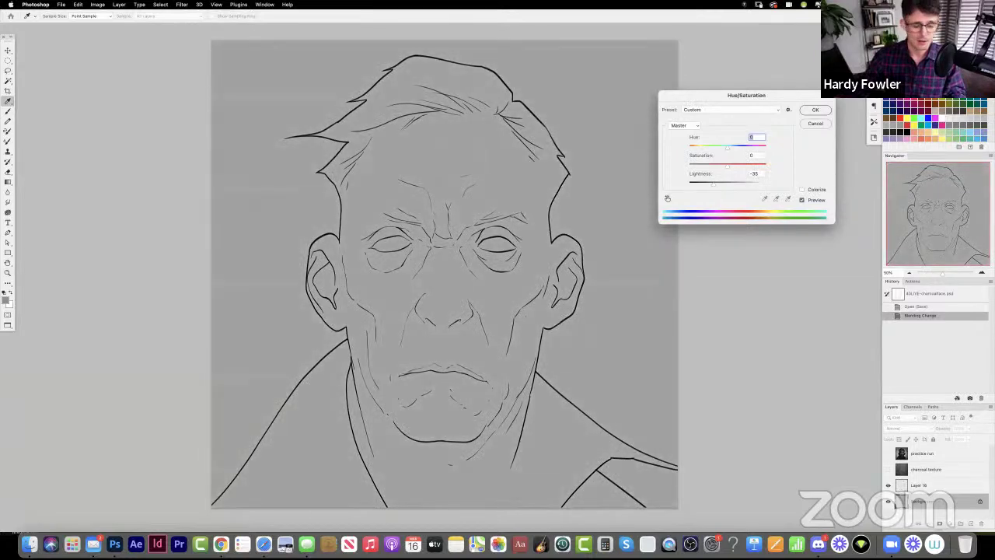
{"action": "left_click_drag", "start_coordinate": [713, 184], "coordinate": [713, 184]}
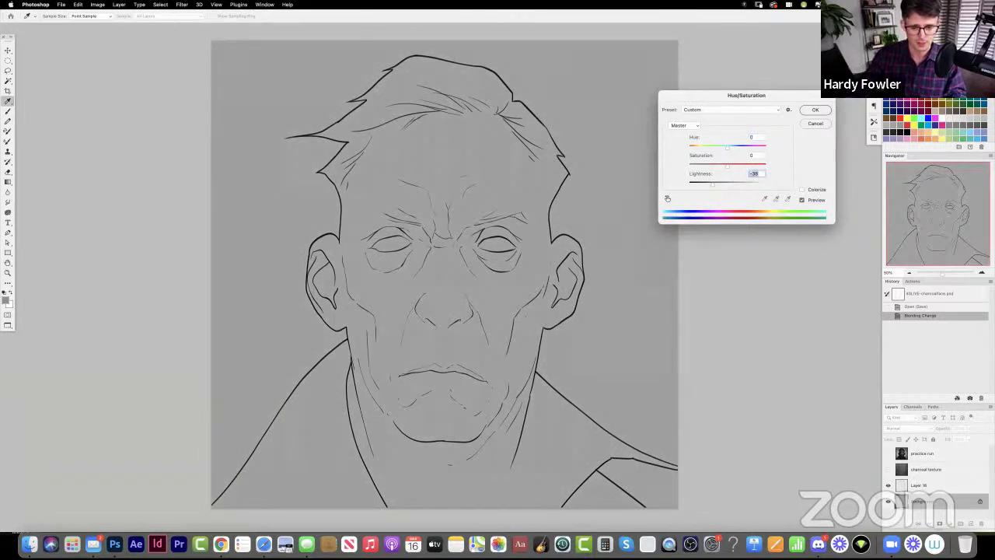
{"action": "key", "text": "Return"}
{"action": "key", "text": "z"}
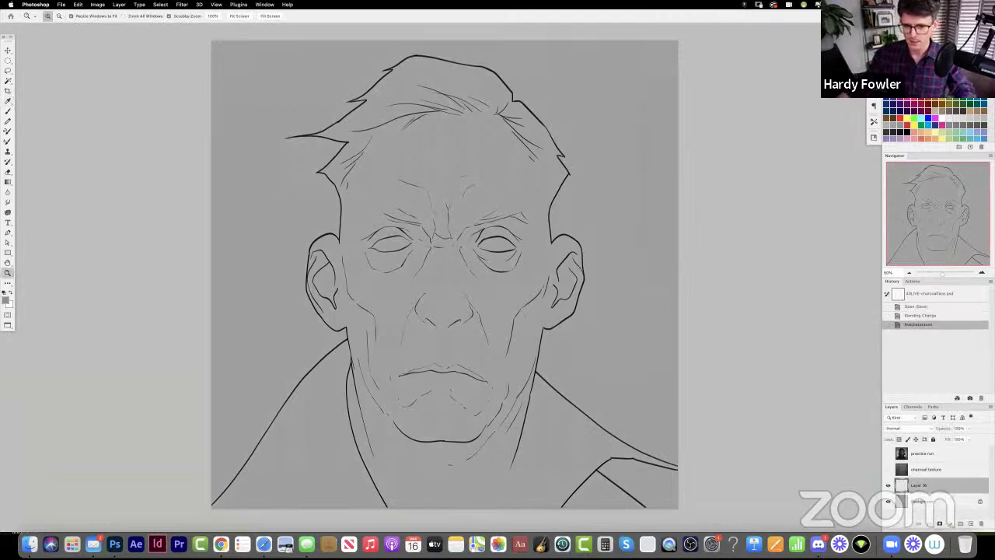
- Select the empty area around the figure on the line art layer with the Magic Wand and invert the selection
{"action": "key", "text": "w"}
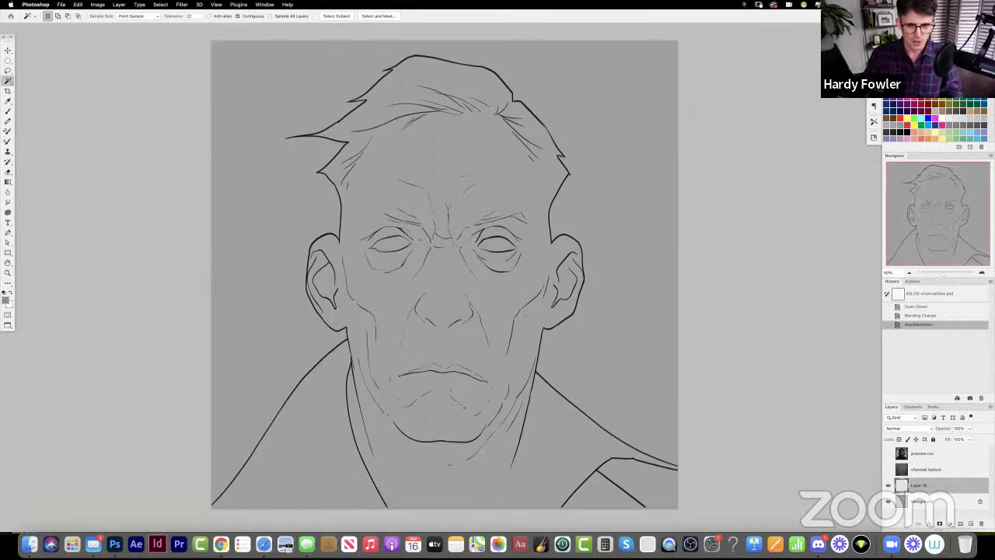
{"action": "left_click", "coordinate": [377, 76]}
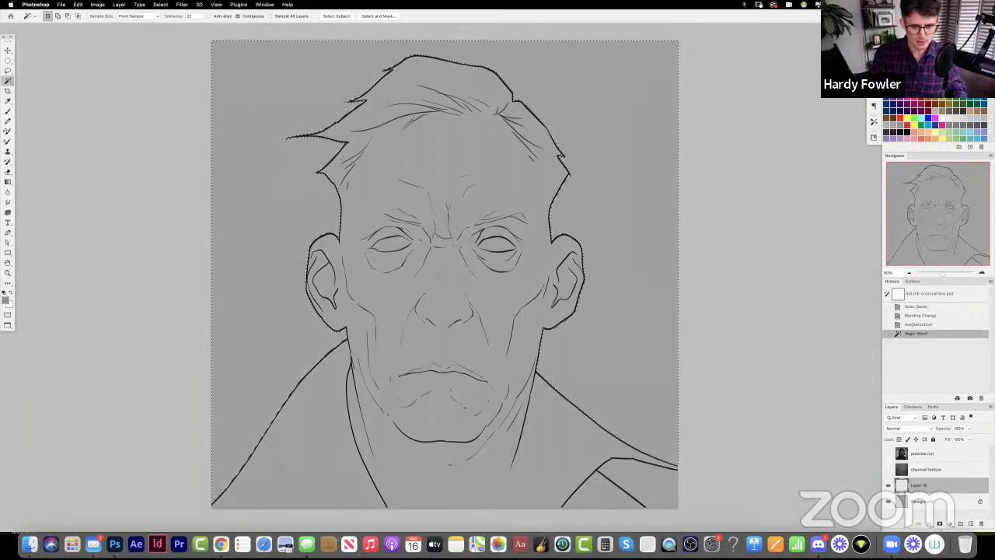
{"action": "left_click", "coordinate": [160, 4]}
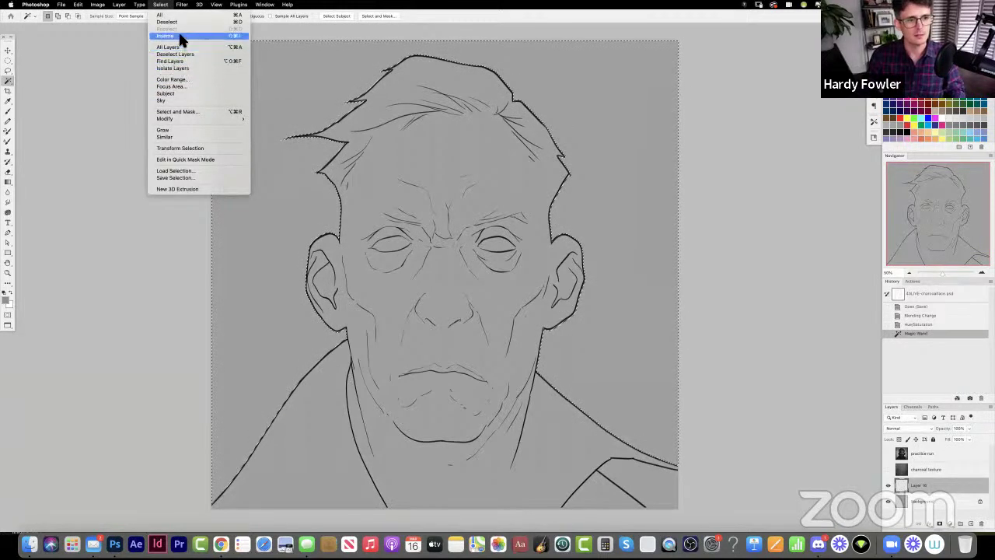
{"action": "left_click", "coordinate": [179, 37]}
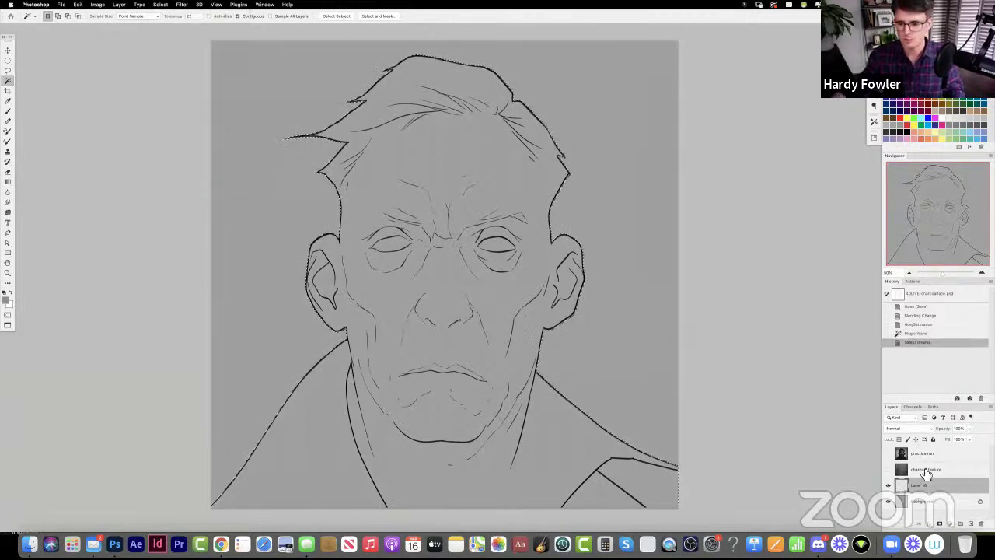
- Fill the selected figure silhouette with a very dark grey on a new layer beneath the line art, and deselect
{"action": "left_click", "coordinate": [970, 524]}
{"action": "left_click", "coordinate": [6, 300]}
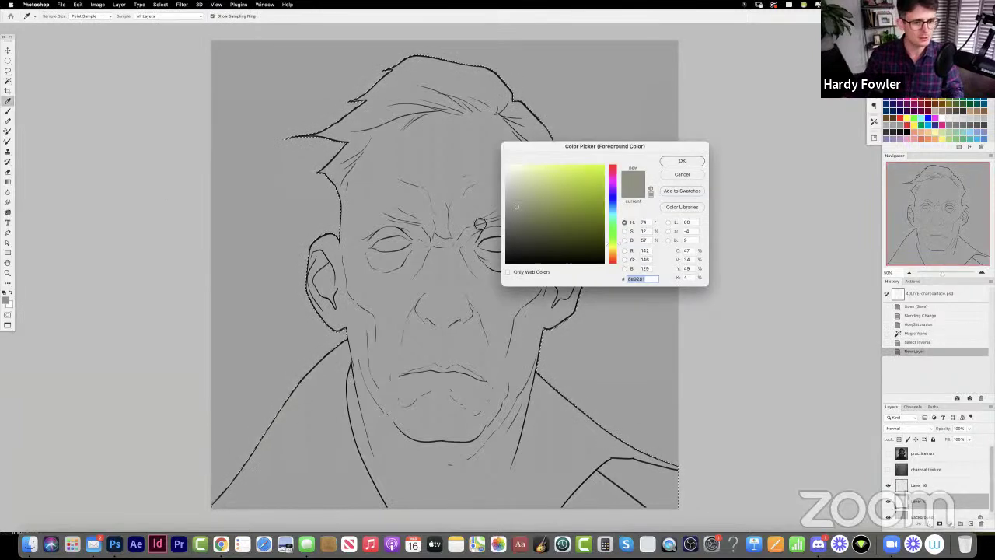
{"action": "left_click", "coordinate": [681, 161]}
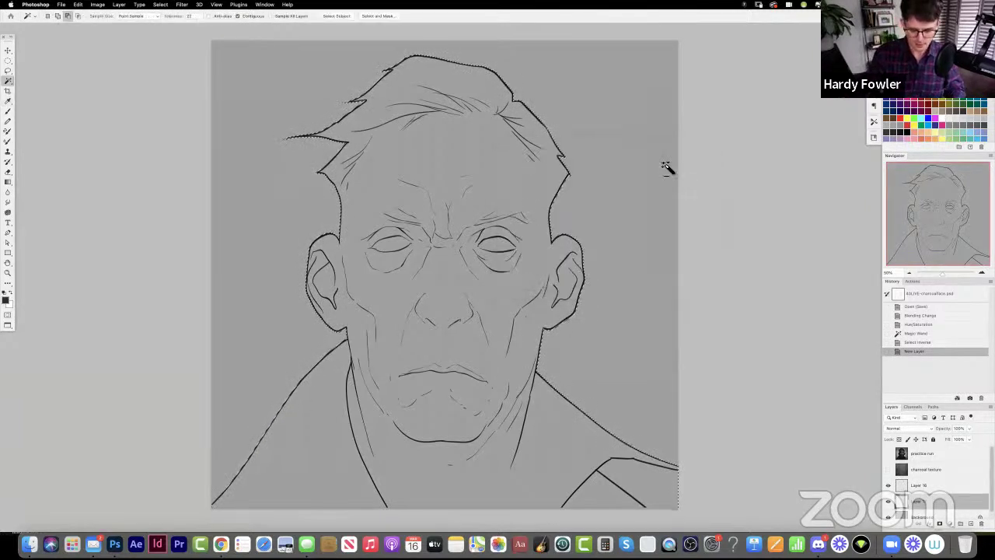
{"action": "key", "text": "alt+BackSpace"}
{"action": "key", "text": "ctrl+d"}
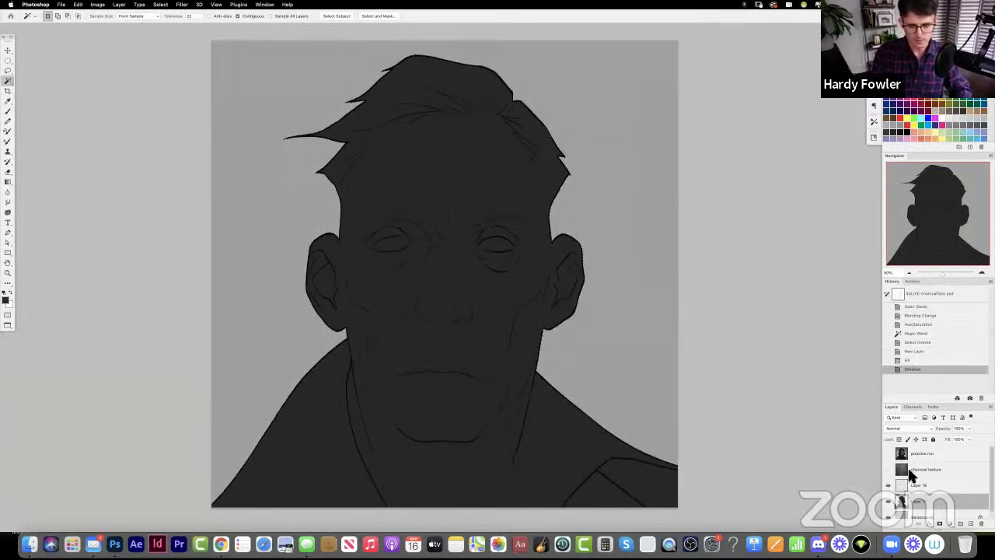
- Darken the silhouette fill using Hue/Saturation with Lightness at about -21
{"action": "key", "text": "ctrl+u"}
{"action": "left_click_drag", "start_coordinate": [721, 184], "coordinate": [718, 186]}
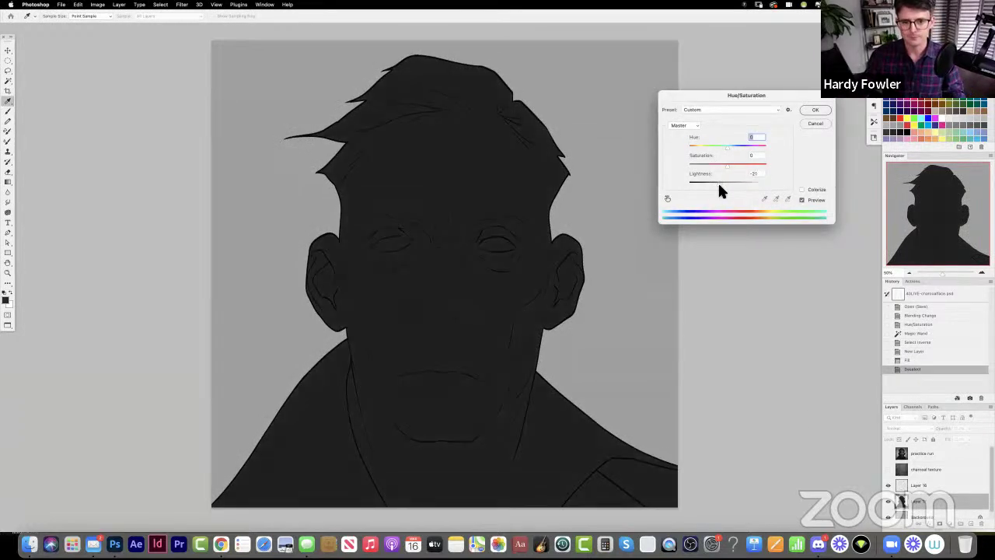
{"action": "left_click", "coordinate": [813, 110]}
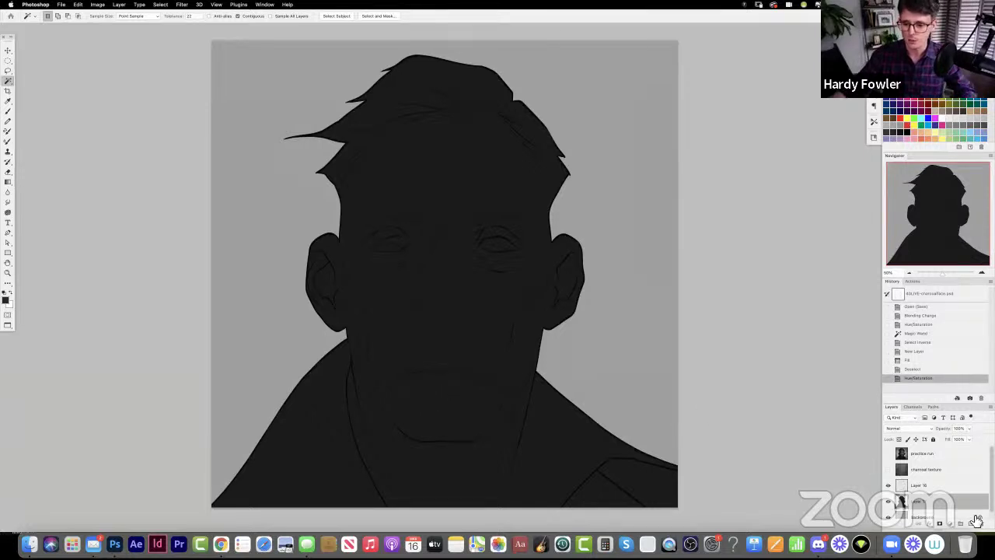
- Select the enclosed gap beside the collar with the Magic Wand and clear it from both the line art and silhouette layers
{"action": "left_click", "coordinate": [909, 486]}
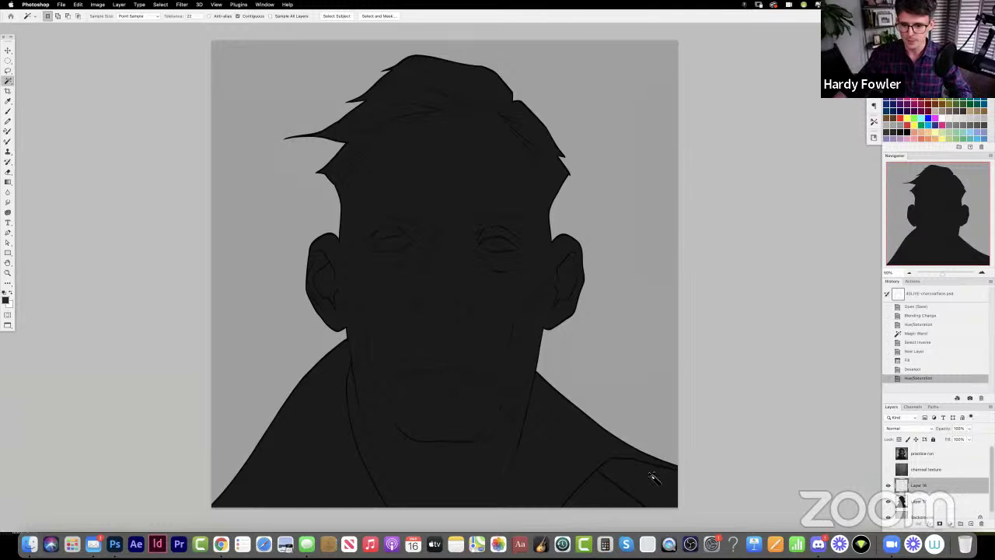
{"action": "left_click", "coordinate": [653, 478]}
{"action": "key", "text": "Delete"}
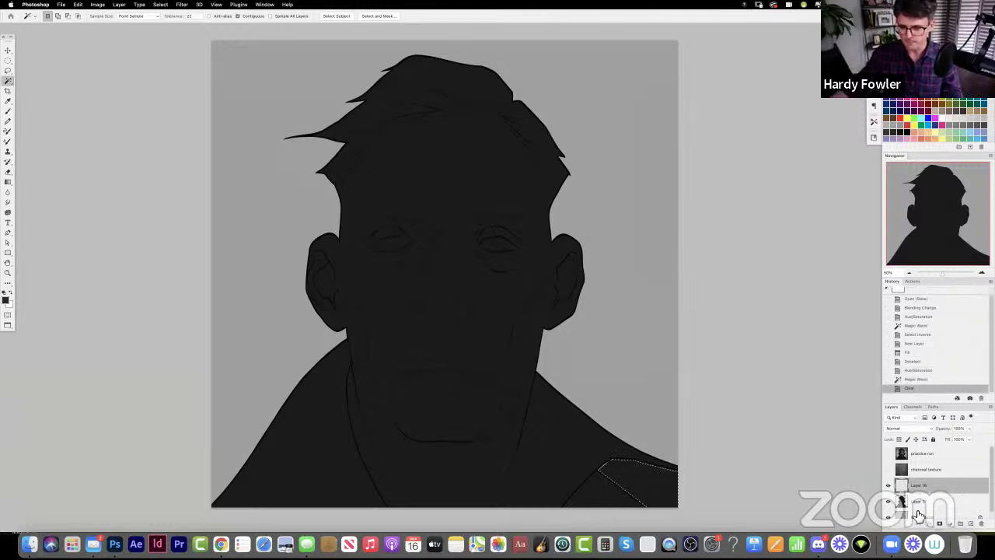
{"action": "left_click", "coordinate": [903, 502]}
{"action": "key", "text": "Delete"}
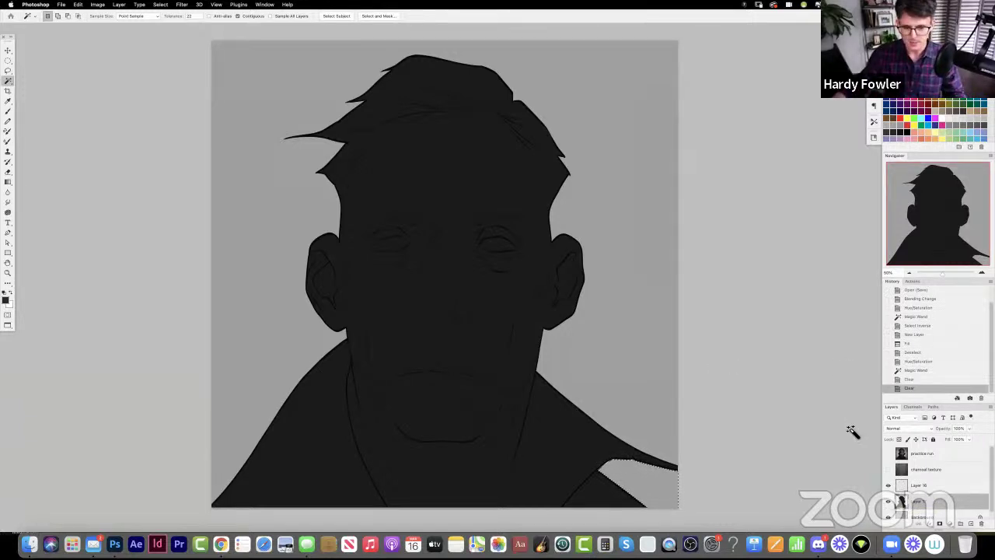
{"action": "scroll", "coordinate": [945, 510], "scroll_direction": "down", "scroll_amount": 1}
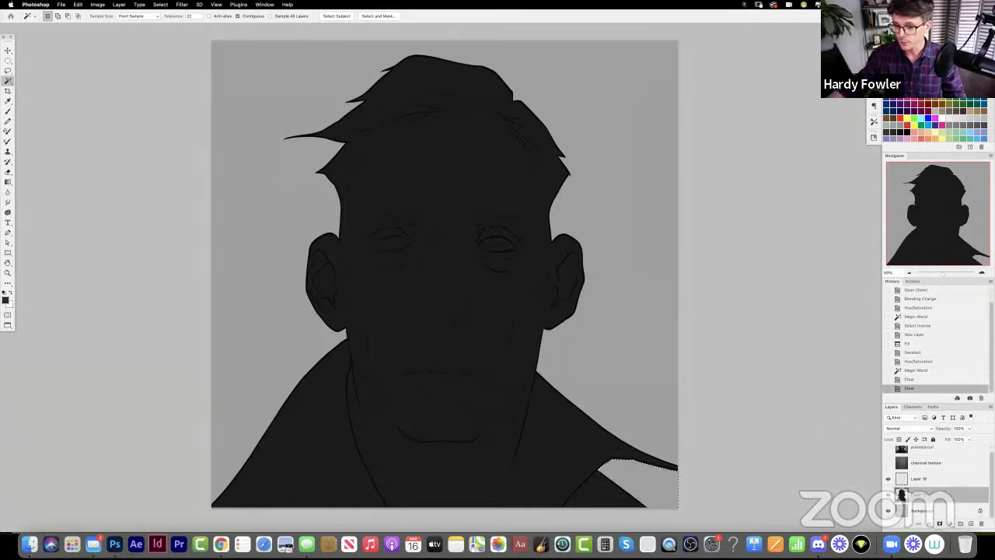
{"action": "left_click", "coordinate": [953, 513]}
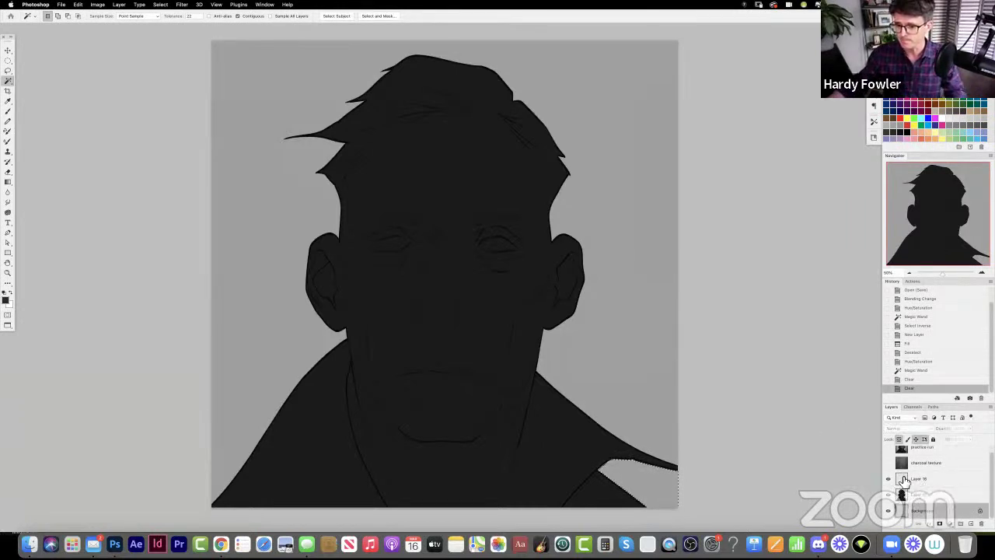
- Deselect, show the charcoal texture layer over the figure, and set its blend mode to Soft Light
{"action": "key", "text": "ctrl+d"}
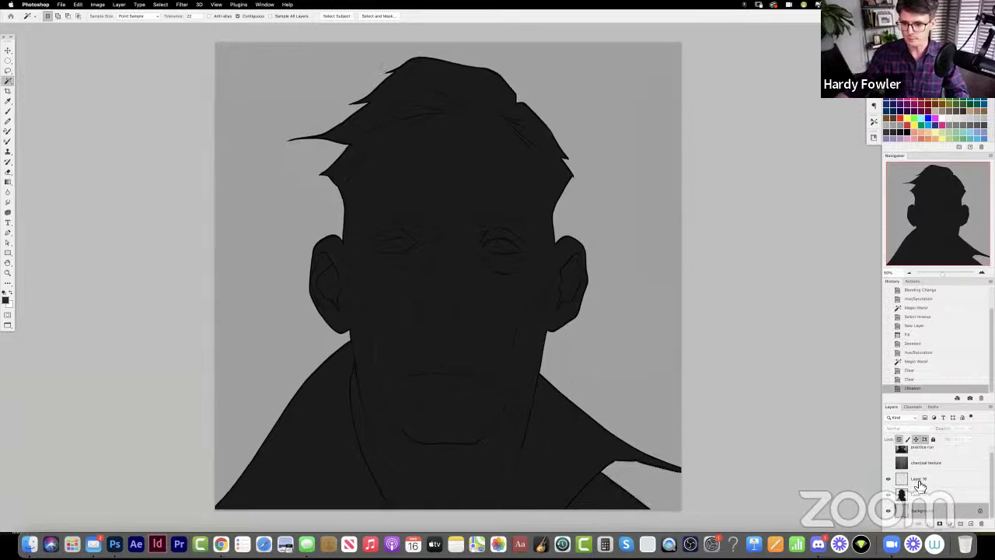
{"action": "left_click", "coordinate": [921, 480]}
{"action": "left_click", "coordinate": [890, 496]}
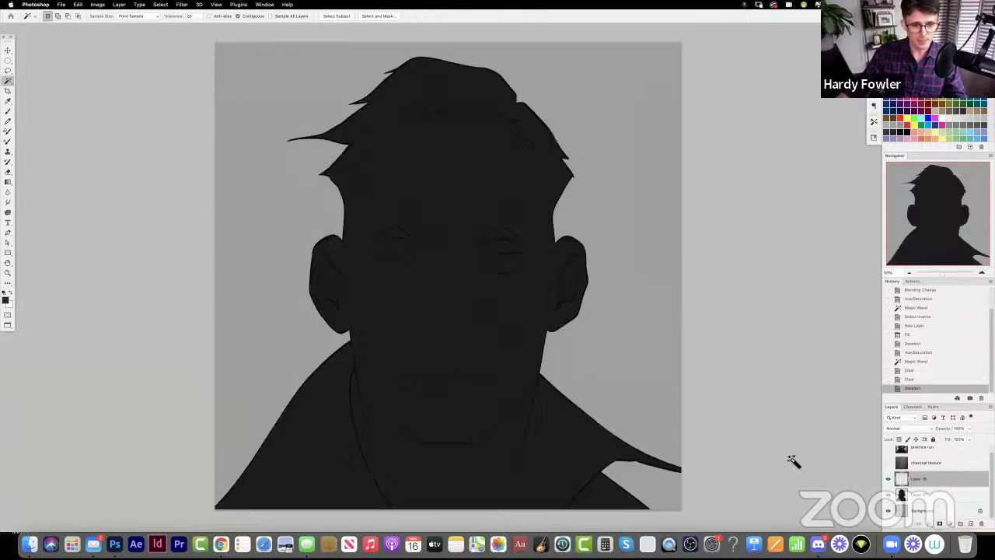
{"action": "left_click", "coordinate": [894, 465]}
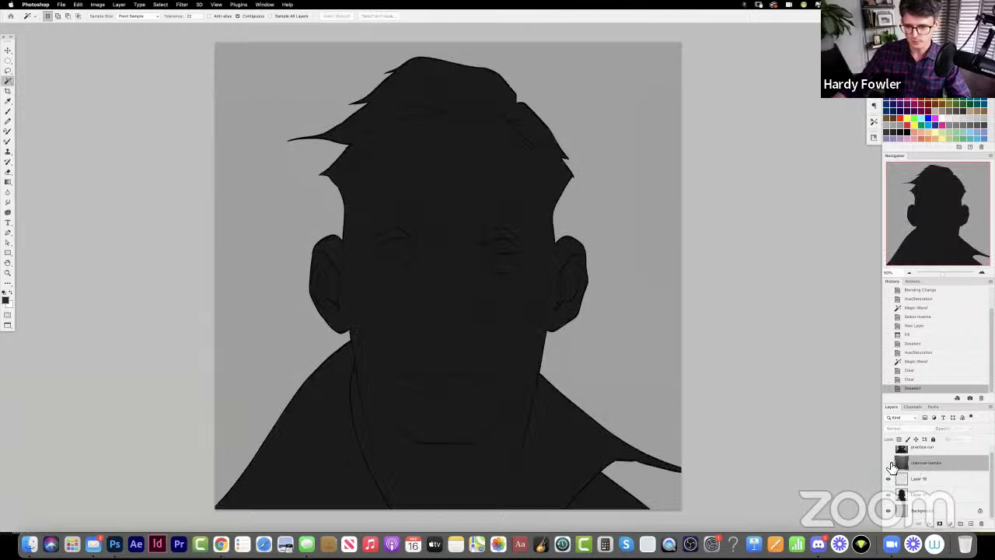
{"action": "left_click", "coordinate": [888, 463]}
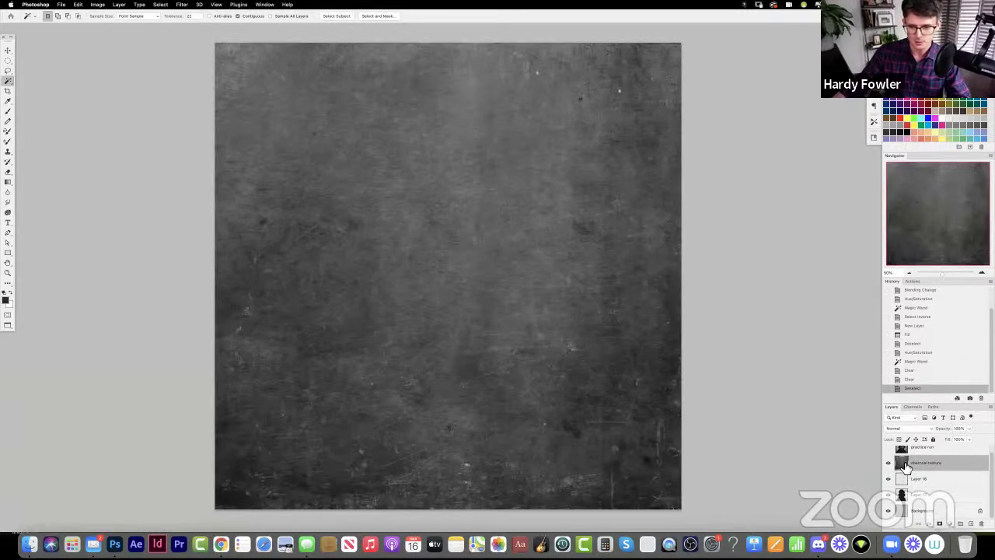
{"action": "left_click", "coordinate": [903, 427]}
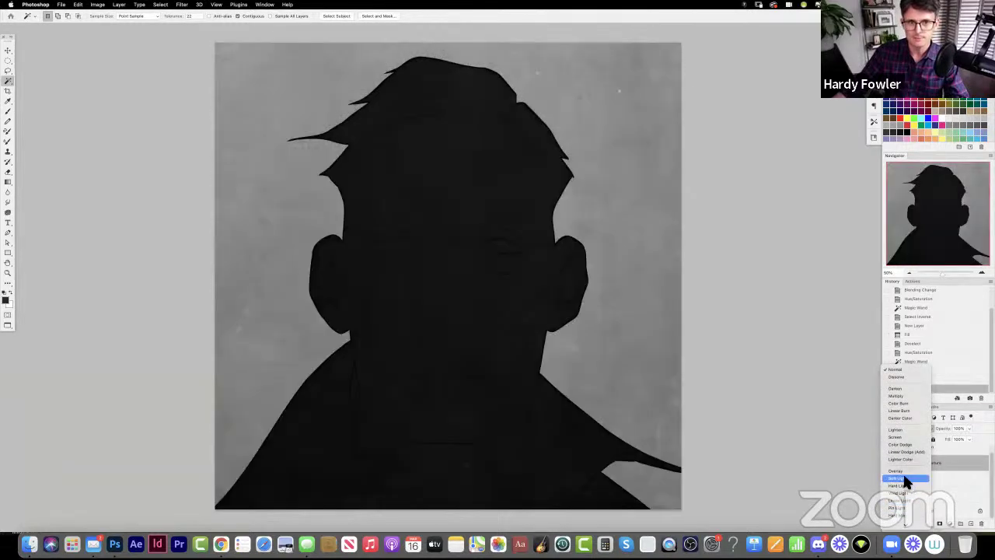
{"action": "left_click", "coordinate": [905, 477]}
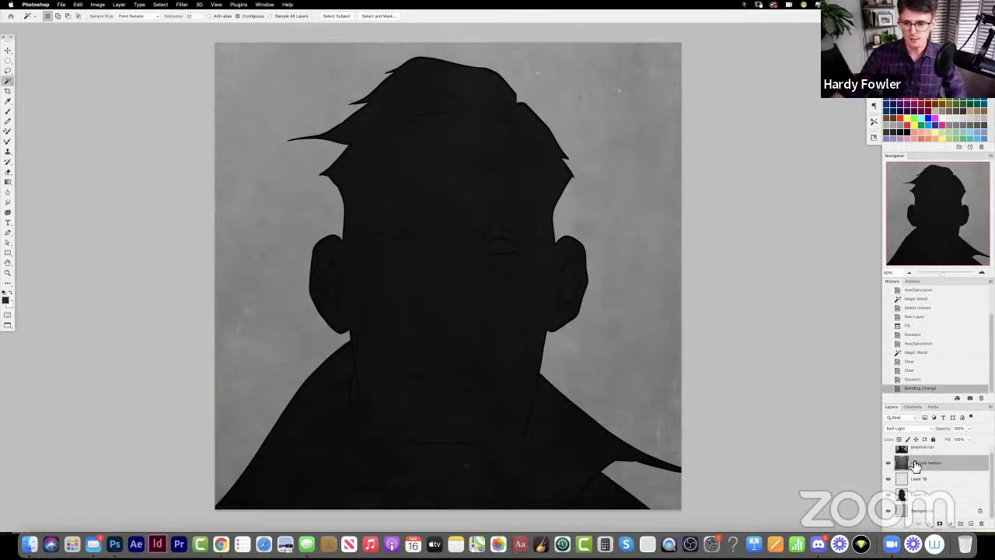
- Add a new empty layer above the line art and choose a soft brush preset with white paint
{"action": "left_click", "coordinate": [934, 499]}
{"action": "left_click", "coordinate": [969, 523]}
{"action": "key", "text": "b"}
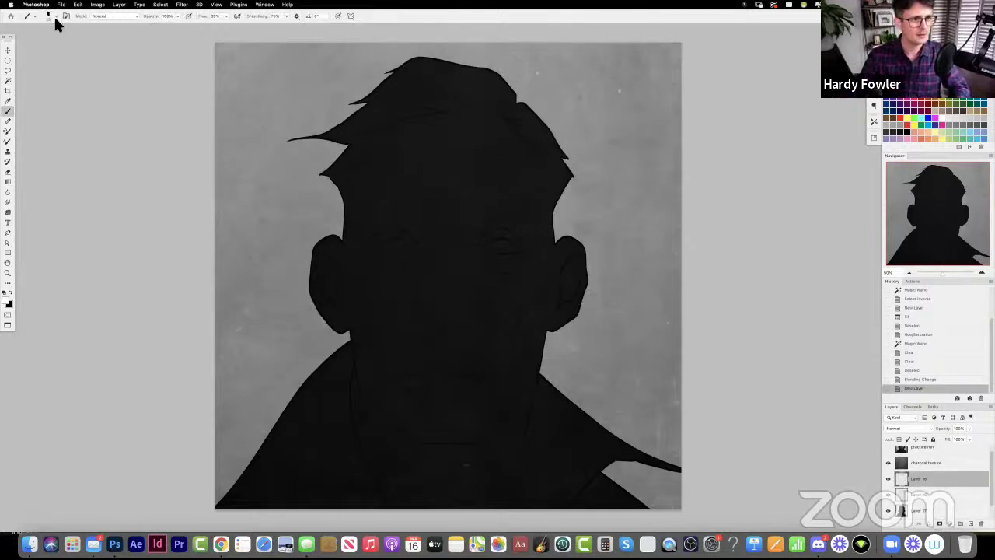
{"action": "left_click", "coordinate": [58, 17]}
{"action": "left_click", "coordinate": [29, 204]}
{"action": "left_click", "coordinate": [121, 336]}
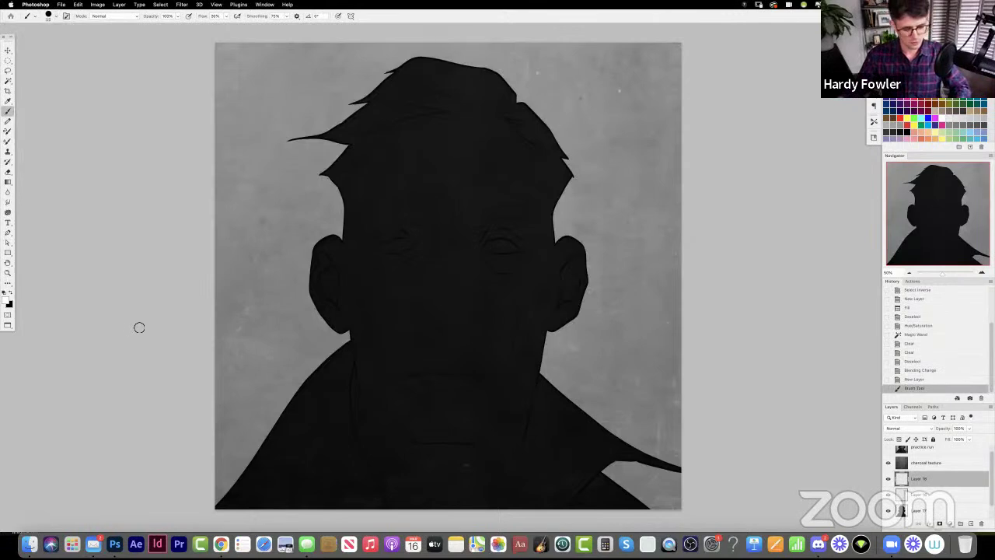
- Try painting soft white light on the forehead and nose with an enlarged brush at 30% opacity, and clear the strokes
{"action": "key", "text": "bracketright"}
{"action": "key", "text": "bracketright"}
{"action": "key", "text": "bracketright"}
{"action": "key", "text": "bracketright"}
{"action": "key", "text": "bracketright"}
{"action": "key", "text": "bracketright"}
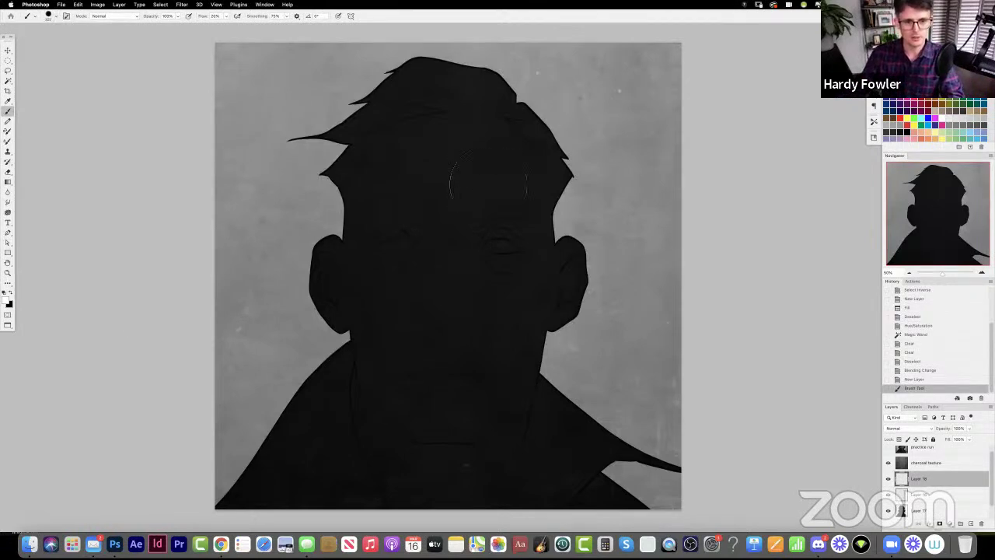
{"action": "key", "text": "bracketleft"}
{"action": "key", "text": "bracketleft"}
{"action": "mouse_move", "coordinate": [461, 146]}
{"action": "left_mouse_down"}
{"action": "mouse_move", "coordinate": [459, 192]}
{"action": "mouse_move", "coordinate": [499, 179]}
{"action": "mouse_move", "coordinate": [442, 129]}
{"action": "mouse_move", "coordinate": [432, 148]}
{"action": "mouse_move", "coordinate": [466, 210]}
{"action": "mouse_move", "coordinate": [441, 167]}
{"action": "mouse_move", "coordinate": [464, 128]}
{"action": "mouse_move", "coordinate": [439, 221]}
{"action": "mouse_move", "coordinate": [512, 201]}
{"action": "mouse_move", "coordinate": [474, 136]}
{"action": "mouse_move", "coordinate": [438, 161]}
{"action": "mouse_move", "coordinate": [419, 220]}
{"action": "mouse_move", "coordinate": [463, 214]}
{"action": "left_mouse_up"}
{"action": "key", "text": "super+z"}
{"action": "key", "text": "3"}
{"action": "mouse_move", "coordinate": [468, 268]}
{"action": "left_mouse_down"}
{"action": "mouse_move", "coordinate": [443, 266]}
{"action": "mouse_move", "coordinate": [445, 288]}
{"action": "left_mouse_up"}
{"action": "key", "text": "super+a"}
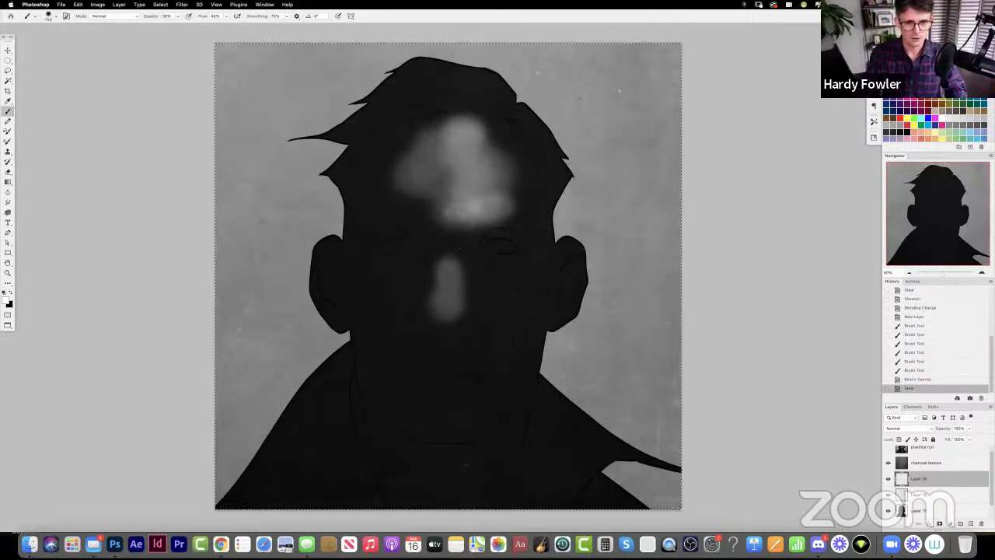
{"action": "key", "text": "BackSpace"}
{"action": "key", "text": "super+d"}
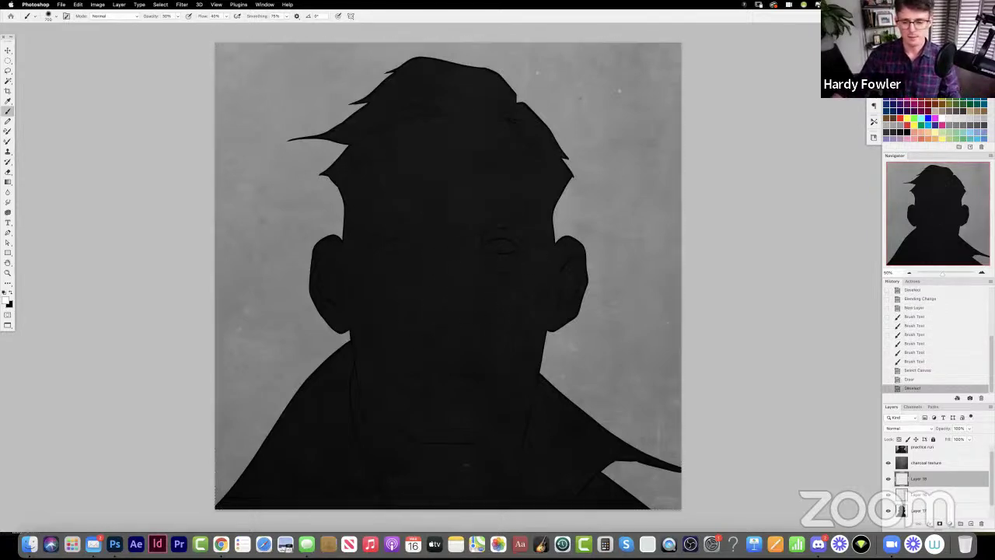
- Activate the Background layer and ready the Gradient tool with black as the foreground color
{"action": "scroll", "coordinate": [945, 516], "scroll_direction": "down", "scroll_amount": 2}
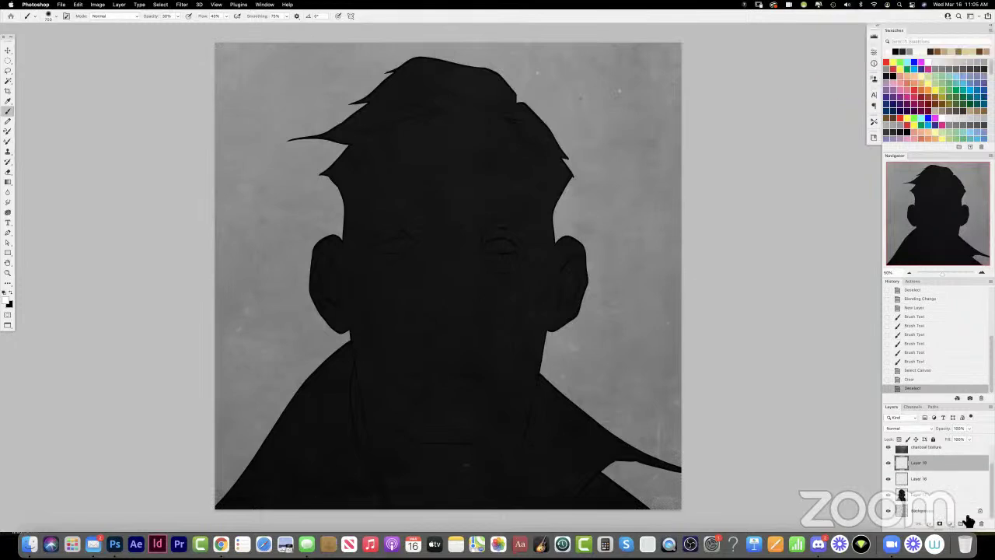
{"action": "left_click", "coordinate": [951, 512]}
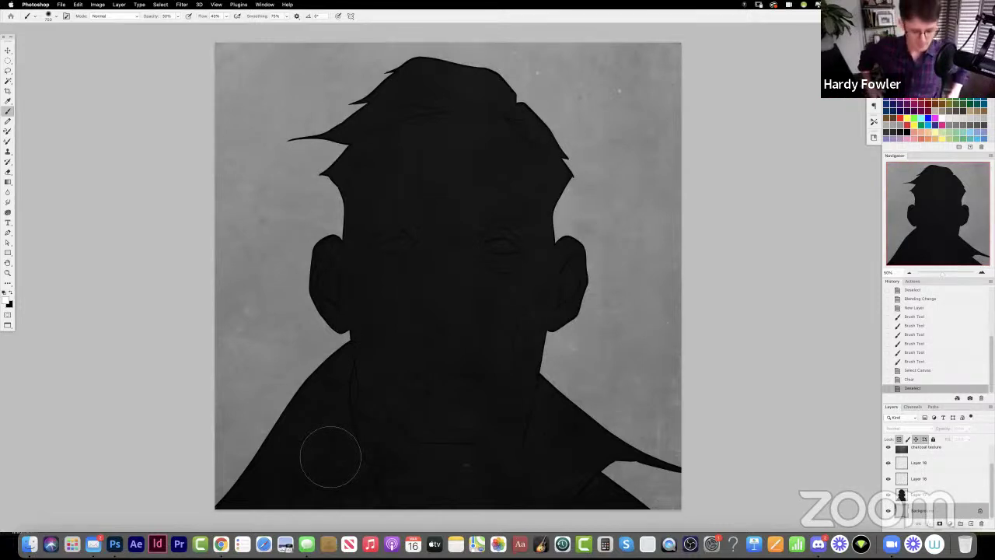
{"action": "key", "text": "g"}
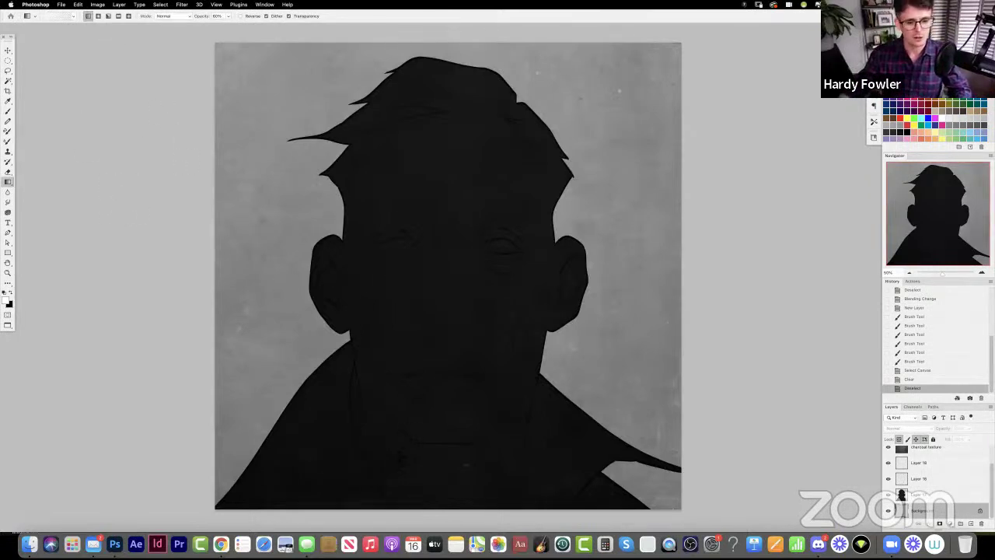
{"action": "key", "text": "x"}
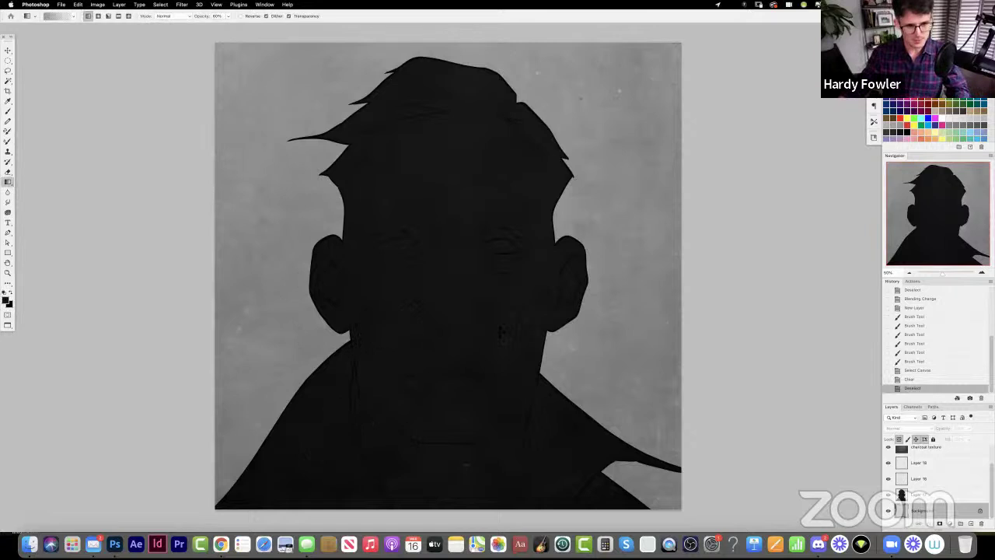
- Toggle the charcoal texture layer off and on to compare its effect on the image
{"action": "scroll", "coordinate": [939, 453], "scroll_direction": "up", "scroll_amount": 1}
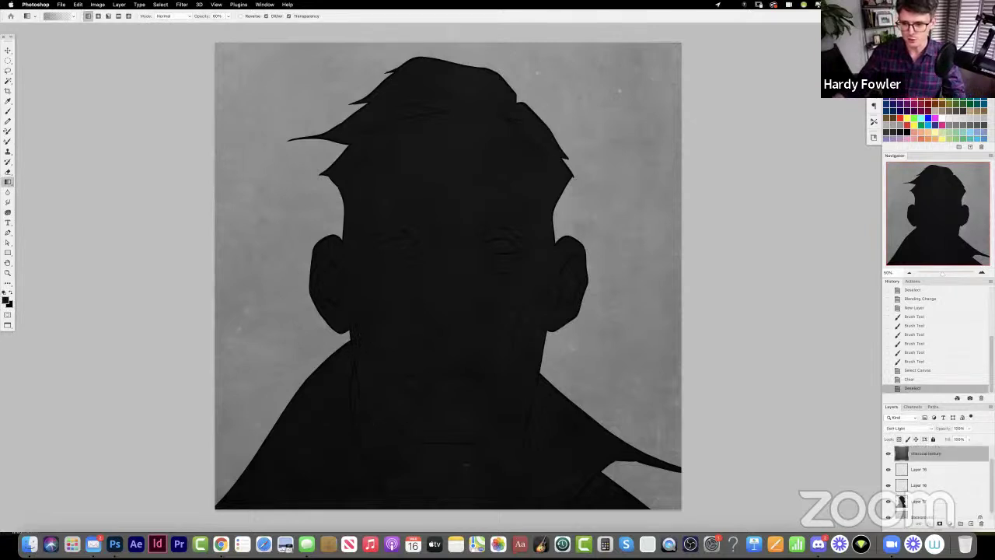
{"action": "left_click", "coordinate": [933, 469]}
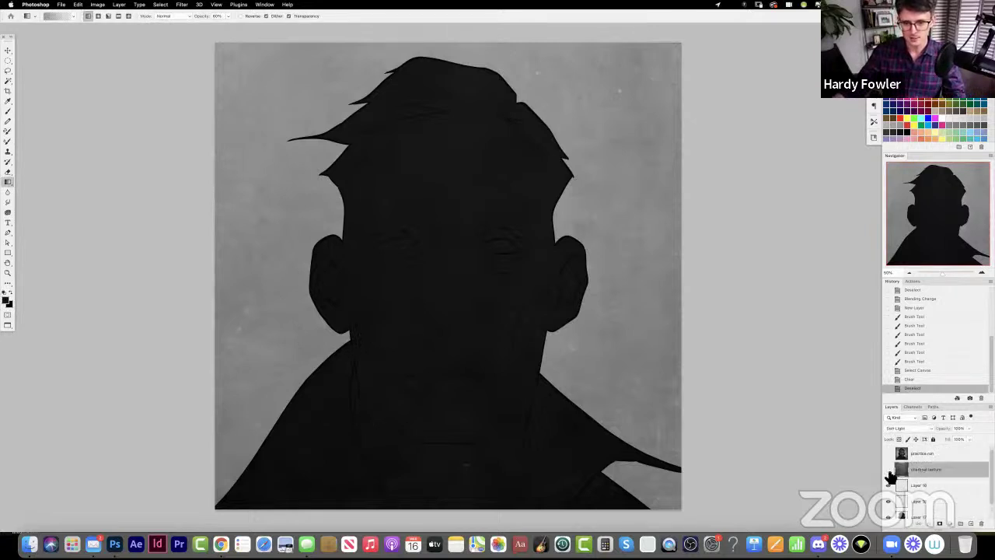
{"action": "left_click", "coordinate": [889, 469]}
{"action": "left_click", "coordinate": [889, 469]}
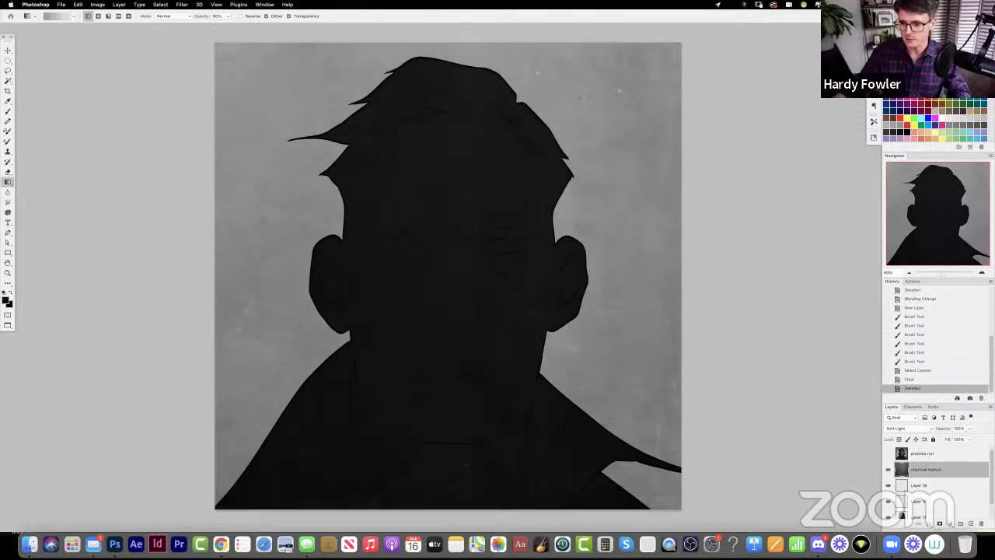
- Darken the side and upper edges of the Background layer with black gradients fading inward toward the head
{"action": "scroll", "coordinate": [936, 479], "scroll_direction": "down", "scroll_amount": 2}
{"action": "left_click", "coordinate": [933, 511]}
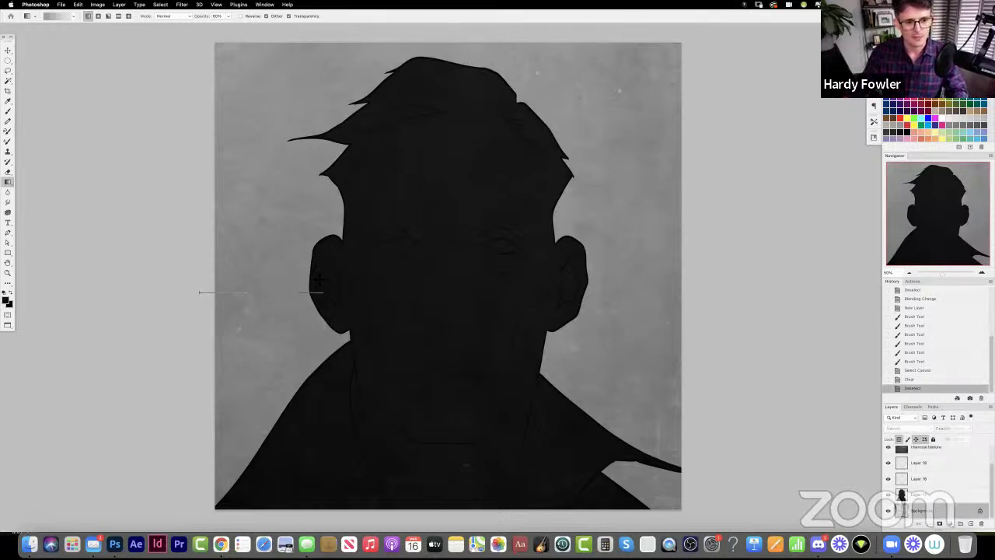
{"action": "left_click_drag", "start_coordinate": [322, 292], "coordinate": [314, 283]}
{"action": "key", "text": "super+z"}
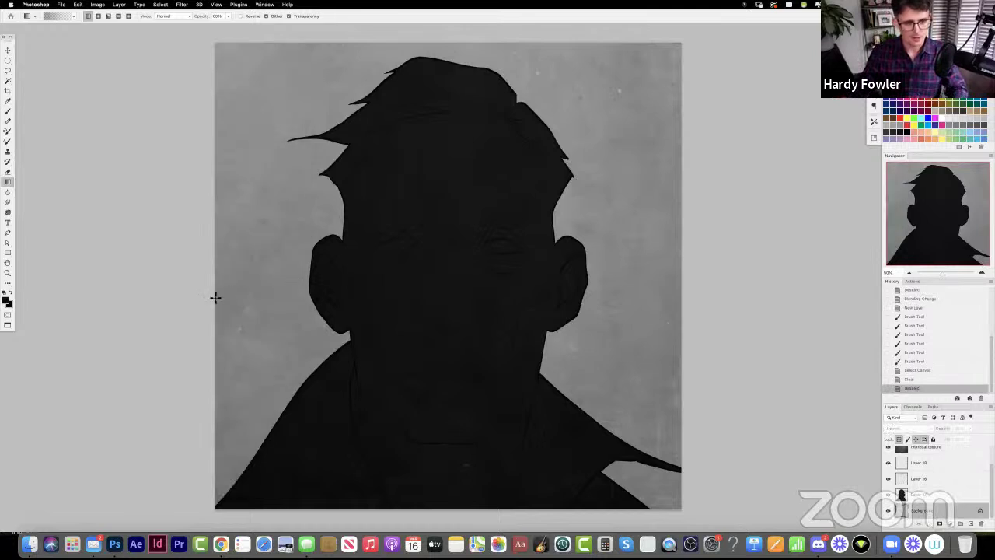
{"action": "left_click_drag", "start_coordinate": [325, 290], "coordinate": [324, 291]}
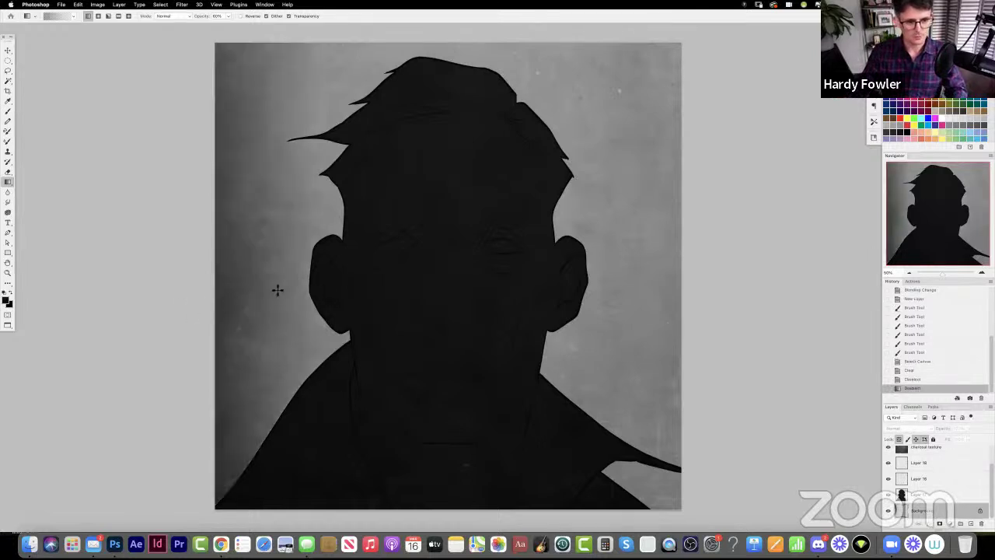
{"action": "left_click_drag", "start_coordinate": [469, 144], "coordinate": [677, 309]}
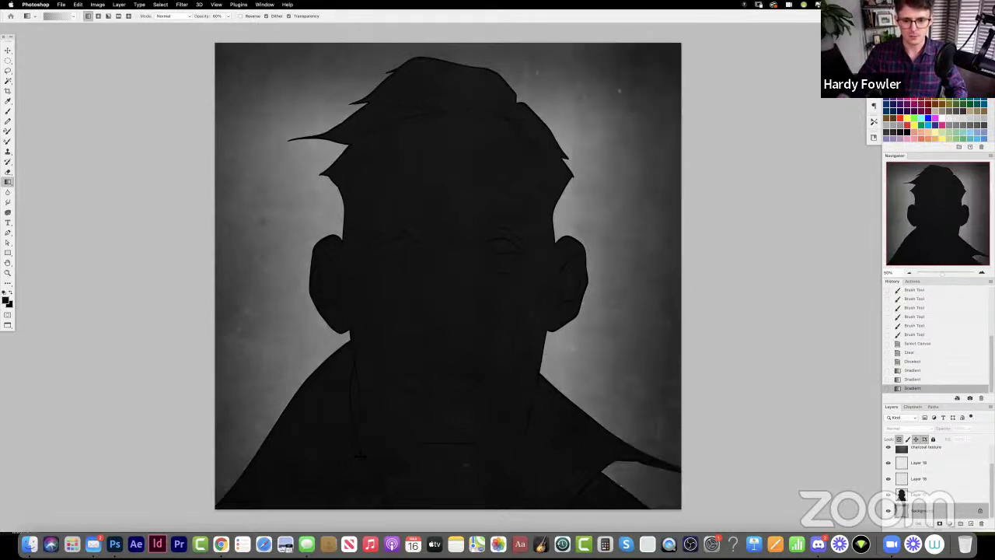
- Darken the lower corners of the Background layer with black gradients, undoing the extra upper corner gradient
{"action": "left_click_drag", "start_coordinate": [222, 529], "coordinate": [678, 405]}
{"action": "key", "text": "super+z"}
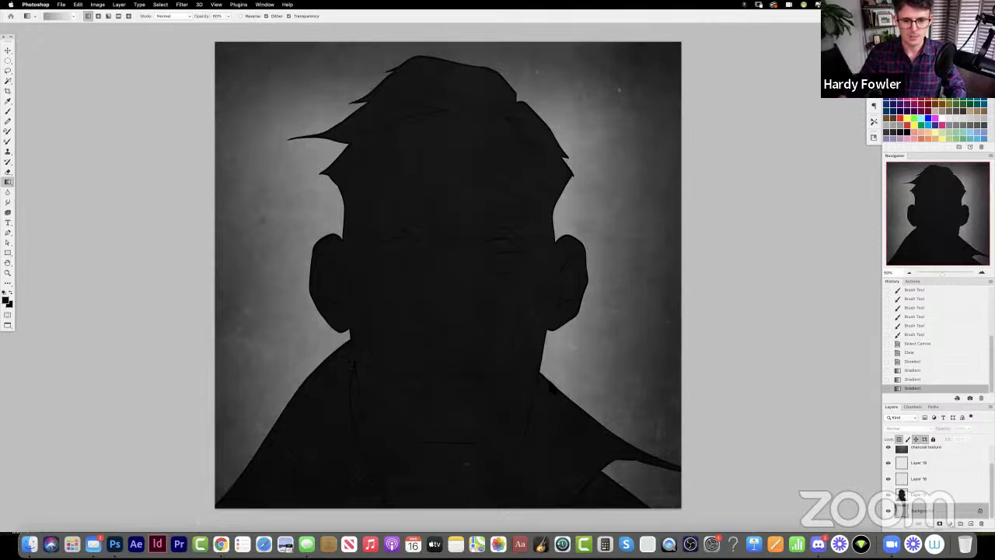
{"action": "left_click_drag", "start_coordinate": [679, 506], "coordinate": [569, 398]}
{"action": "left_click_drag", "start_coordinate": [238, 503], "coordinate": [325, 394]}
{"action": "left_click_drag", "start_coordinate": [238, 78], "coordinate": [340, 152]}
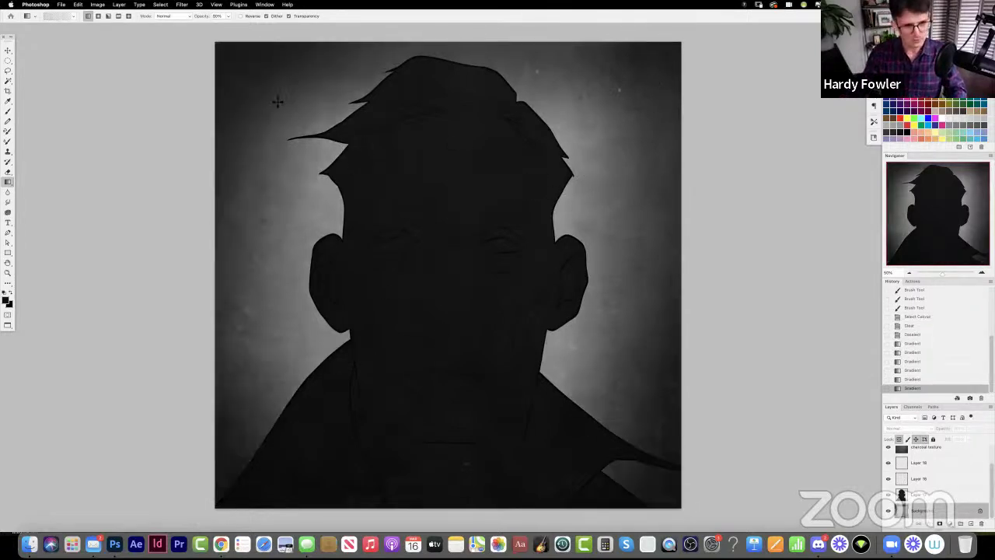
{"action": "key", "text": "super+z"}
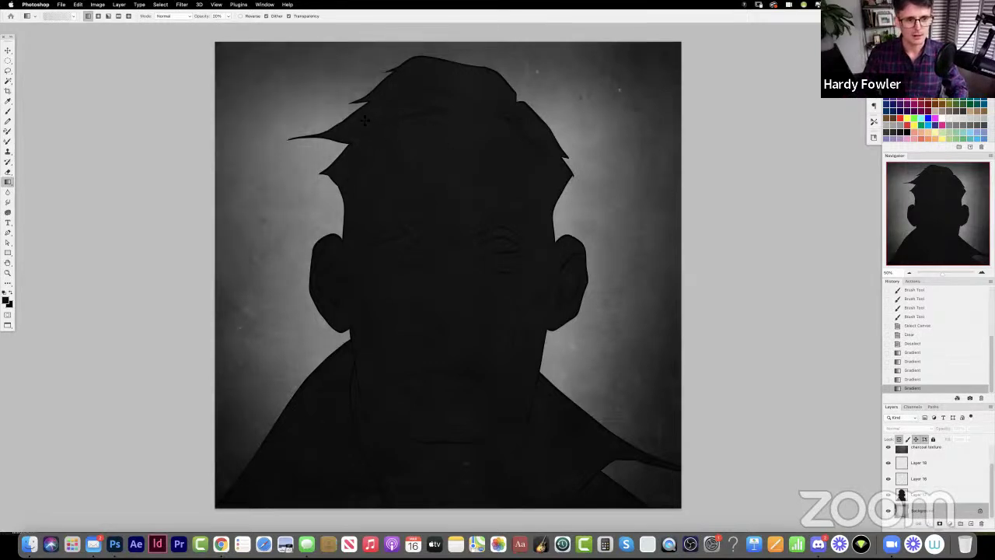
- Group the line art and silhouette layers and merge a duplicate of the group into one layer, keeping the original hidden
{"action": "left_click", "coordinate": [923, 498]}
{"action": "left_click", "coordinate": [936, 483]}
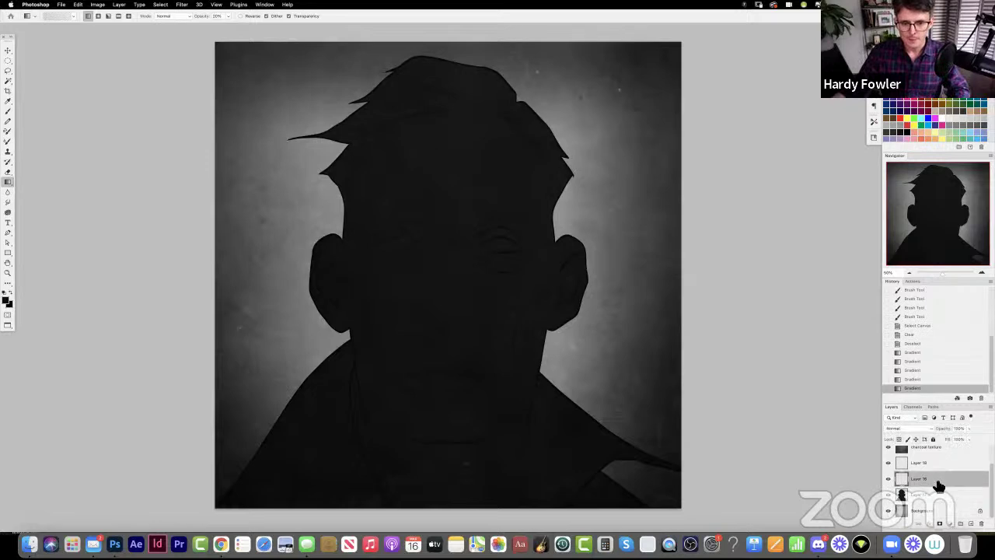
{"action": "key", "text": "z"}
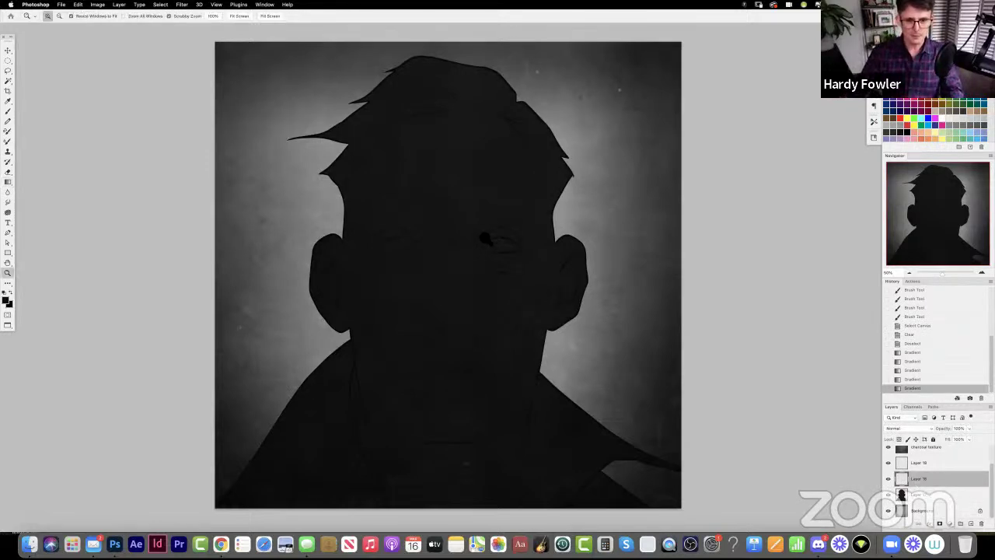
{"action": "left_click", "coordinate": [485, 234]}
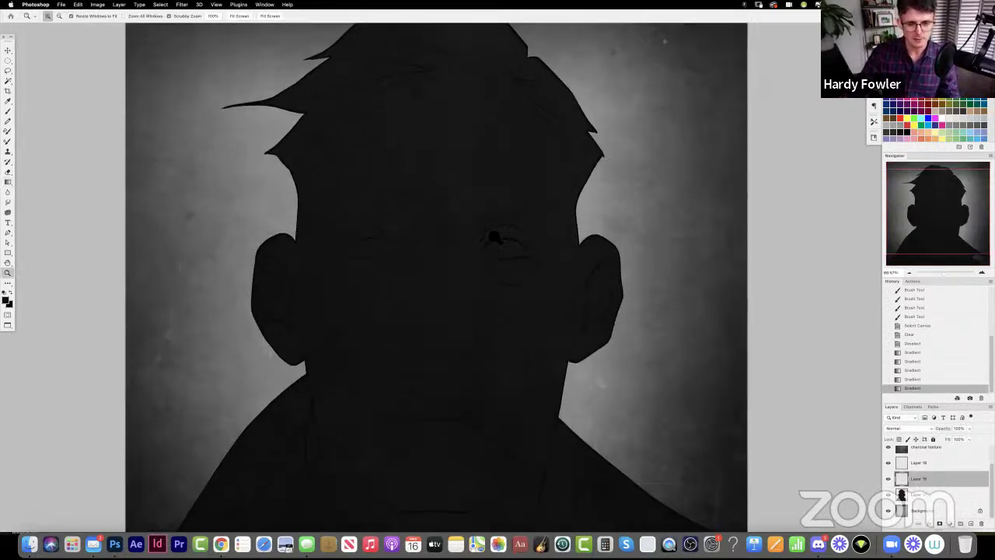
{"action": "key", "text": "alt"}
{"action": "left_click", "coordinate": [503, 319], "text": "alt"}
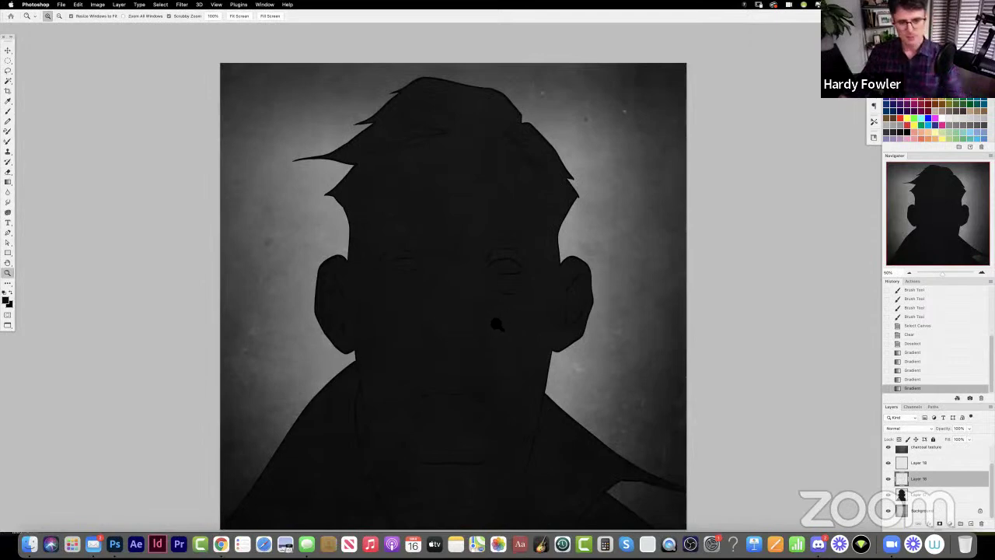
{"action": "left_click", "coordinate": [929, 493], "text": "super"}
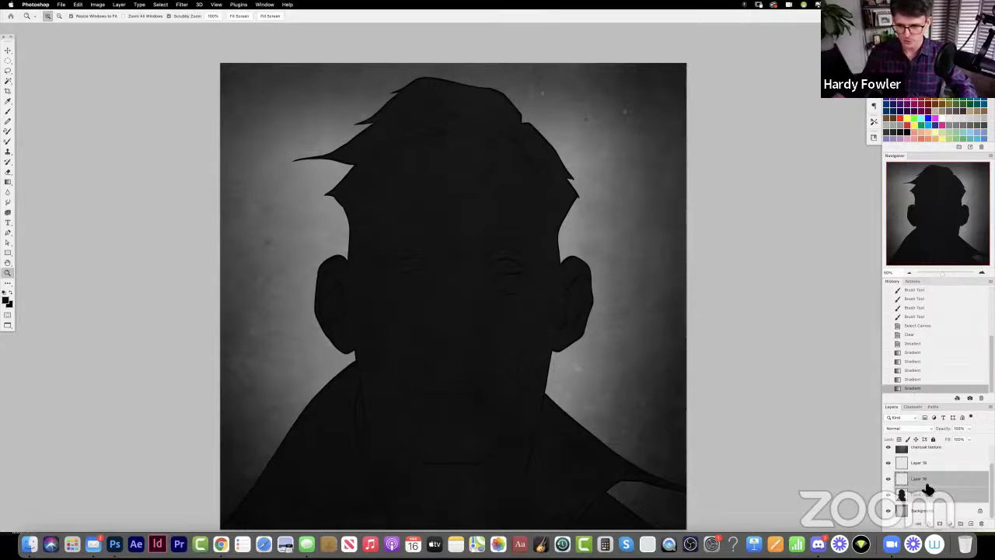
{"action": "key", "text": "super+g"}
{"action": "left_click_drag", "start_coordinate": [932, 501], "coordinate": [925, 492]}
{"action": "key", "text": "super+e"}
{"action": "left_click", "coordinate": [888, 501]}
{"action": "left_click", "coordinate": [888, 501]}
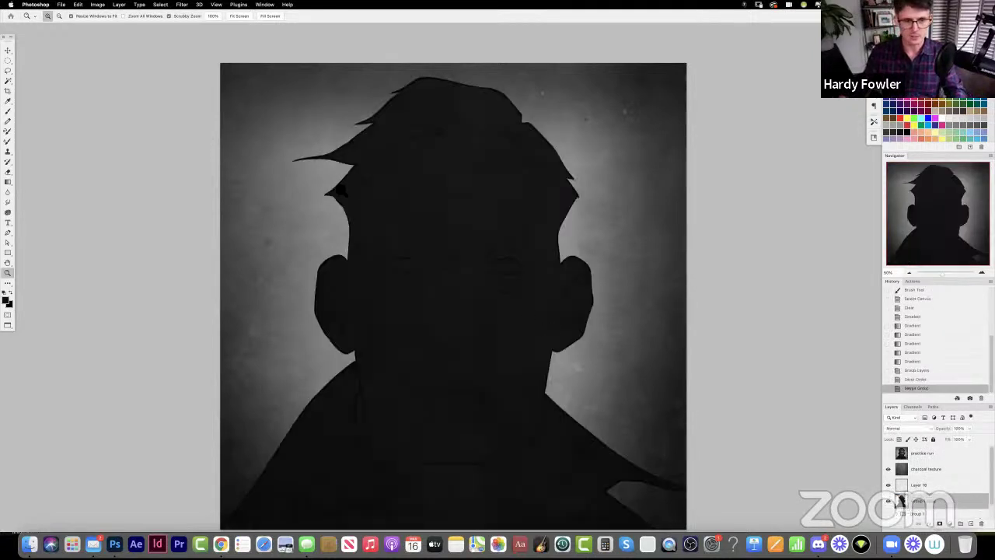
- Soften the merged silhouette's edges around the hair, ears and neck with a scattered Smudge brush, pulling hair strands outward
{"action": "key", "text": "r"}
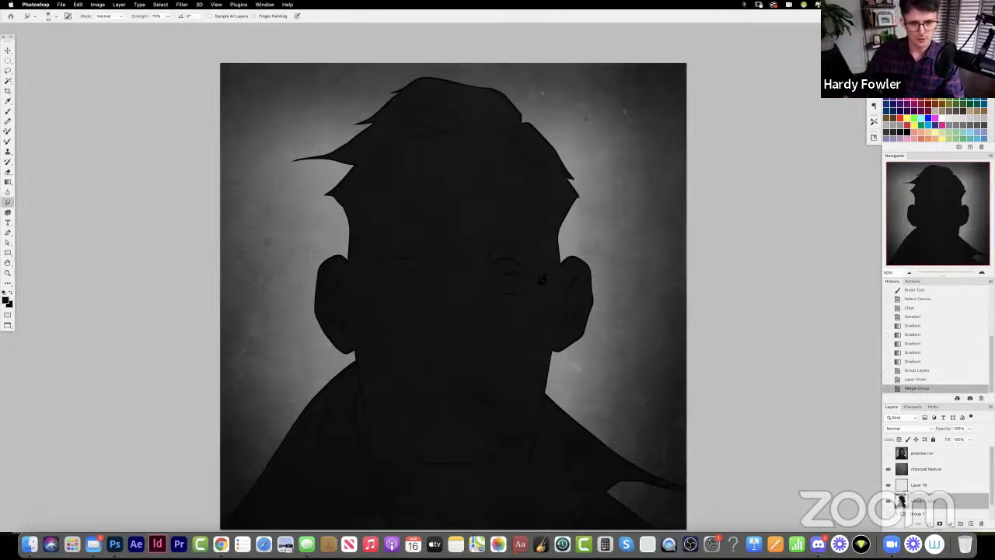
{"action": "key", "text": "4"}
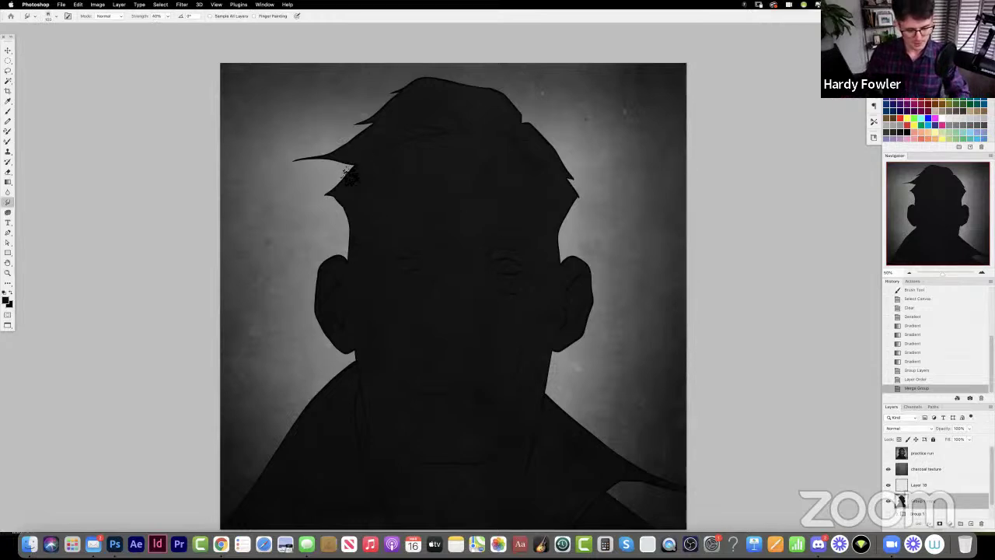
{"action": "left_click_drag", "start_coordinate": [334, 172], "coordinate": [274, 177]}
{"action": "left_click_drag", "start_coordinate": [377, 128], "coordinate": [333, 138]}
{"action": "left_click_drag", "start_coordinate": [417, 93], "coordinate": [379, 104]}
{"action": "mouse_move", "coordinate": [352, 202]}
{"action": "left_mouse_down"}
{"action": "mouse_move", "coordinate": [329, 208]}
{"action": "mouse_move", "coordinate": [367, 206]}
{"action": "mouse_move", "coordinate": [348, 186]}
{"action": "mouse_move", "coordinate": [333, 223]}
{"action": "mouse_move", "coordinate": [366, 271]}
{"action": "mouse_move", "coordinate": [333, 288]}
{"action": "mouse_move", "coordinate": [322, 315]}
{"action": "mouse_move", "coordinate": [335, 356]}
{"action": "mouse_move", "coordinate": [368, 363]}
{"action": "mouse_move", "coordinate": [369, 375]}
{"action": "left_mouse_up"}
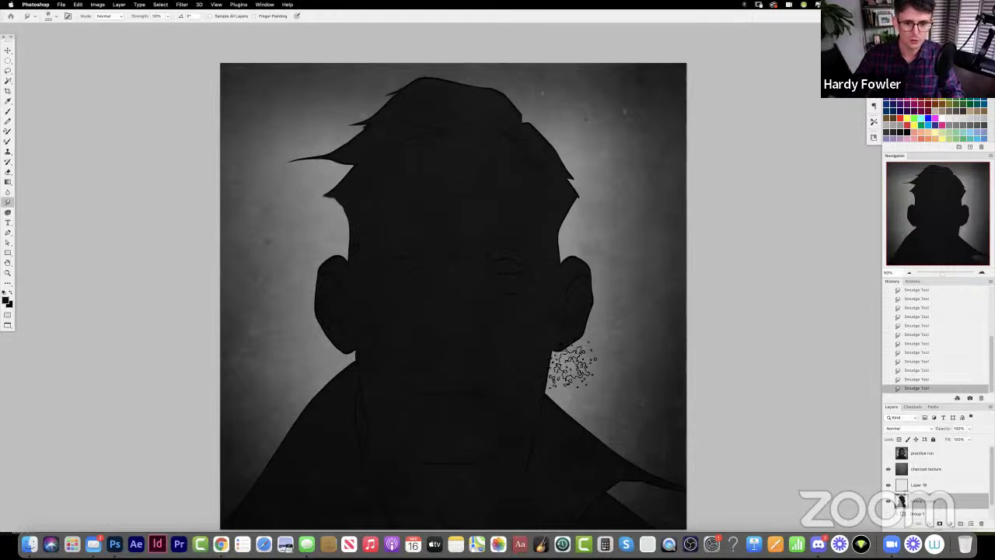
{"action": "mouse_move", "coordinate": [599, 274]}
{"action": "left_mouse_down"}
{"action": "mouse_move", "coordinate": [576, 233]}
{"action": "mouse_move", "coordinate": [580, 257]}
{"action": "mouse_move", "coordinate": [587, 225]}
{"action": "mouse_move", "coordinate": [610, 208]}
{"action": "mouse_move", "coordinate": [596, 196]}
{"action": "mouse_move", "coordinate": [606, 198]}
{"action": "mouse_move", "coordinate": [544, 115]}
{"action": "mouse_move", "coordinate": [542, 124]}
{"action": "mouse_move", "coordinate": [505, 93]}
{"action": "left_mouse_up"}
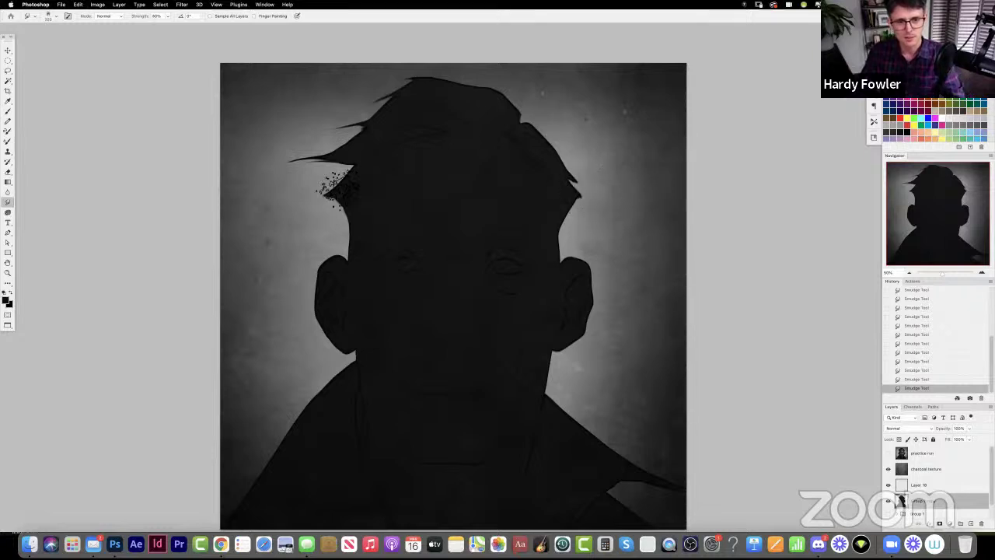
- Load the merged silhouette as a selection on the empty layer above it, hide the selection edges and choose a soft round brush
{"action": "key", "text": "4"}
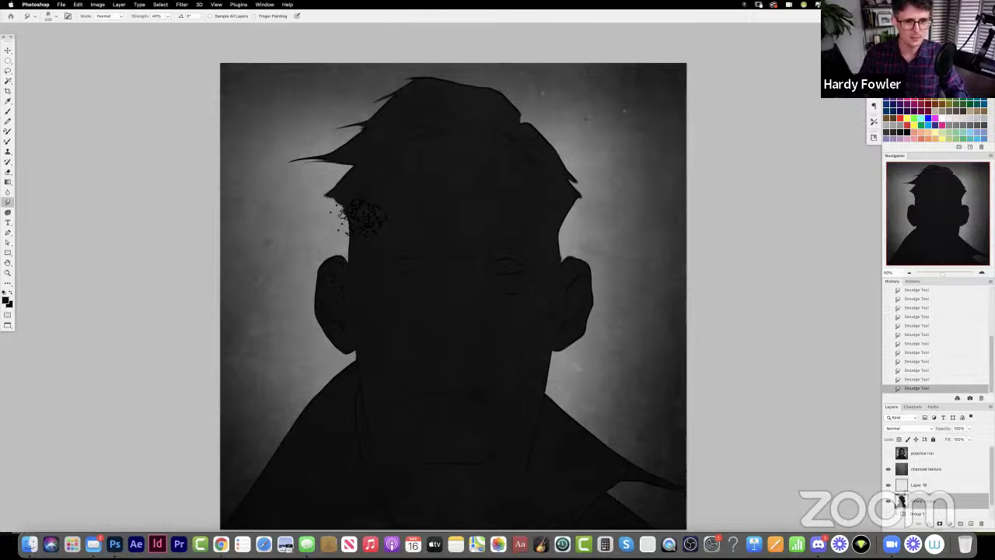
{"action": "left_click", "coordinate": [939, 485]}
{"action": "left_click", "coordinate": [900, 485], "text": "super"}
{"action": "key", "text": "b"}
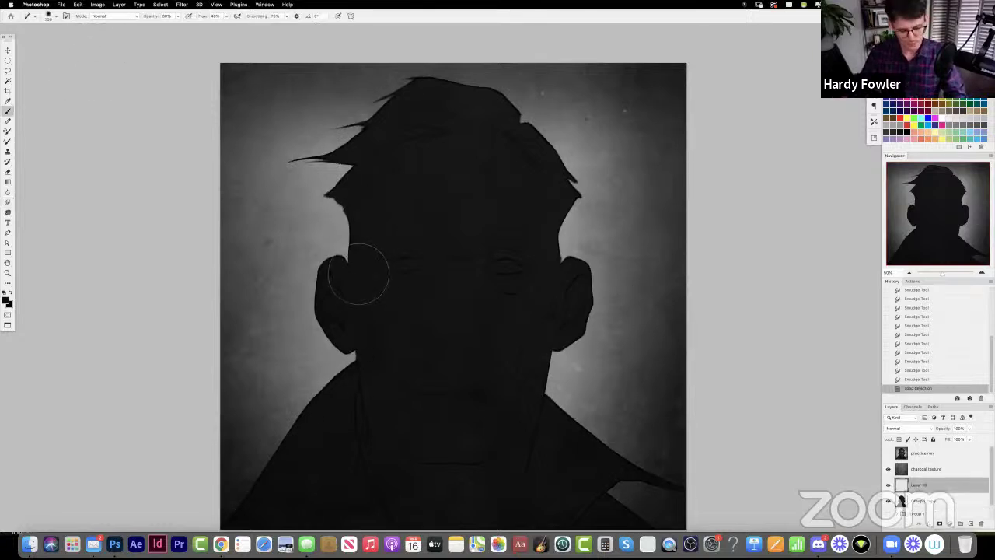
{"action": "key", "text": "F5"}
{"action": "left_click_drag", "start_coordinate": [676, 122], "coordinate": [640, 114]}
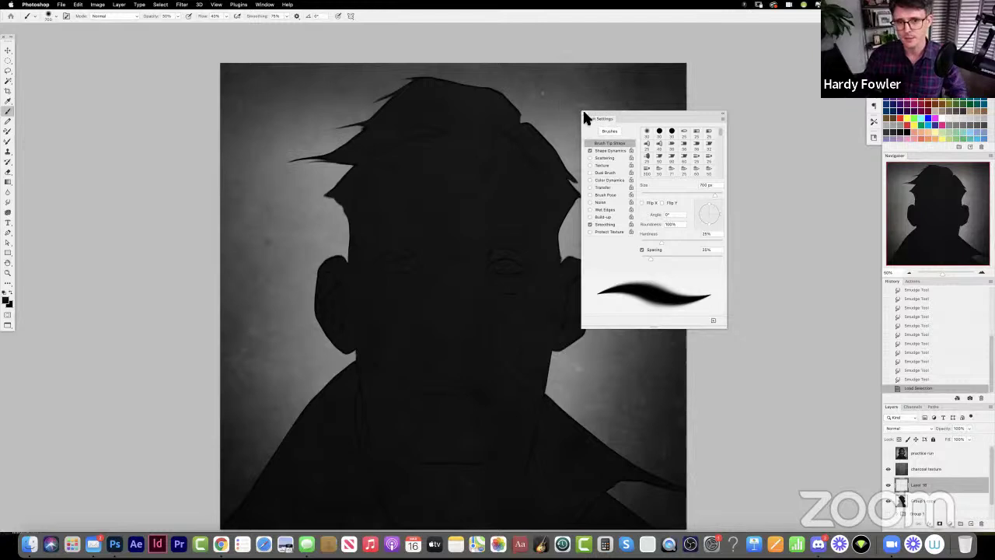
{"action": "left_click", "coordinate": [584, 113]}
{"action": "left_click", "coordinate": [902, 502], "text": "super"}
{"action": "key", "text": "super+h"}
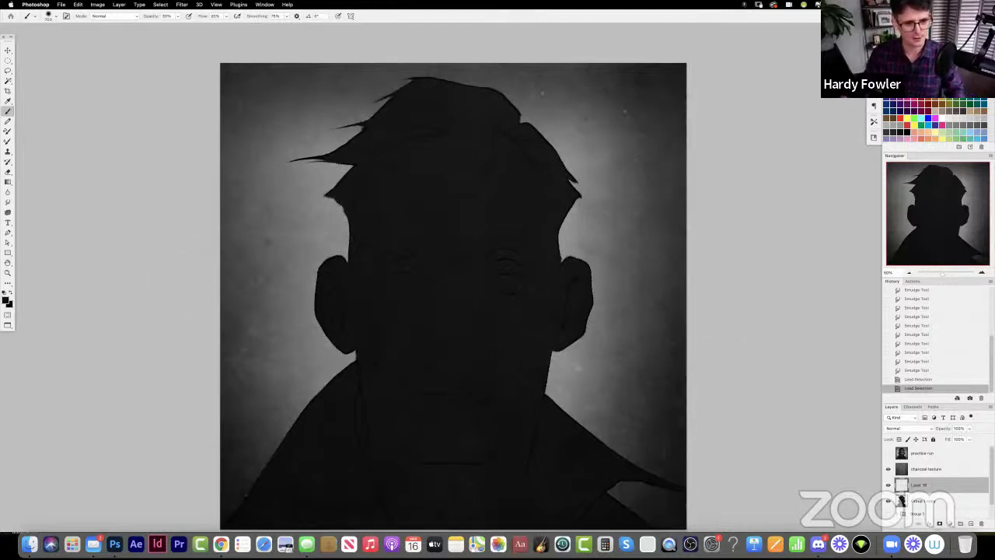
- Set the foreground colour to light grey #b9b9b9 and reload the silhouette's outline as the selection
{"action": "left_click", "coordinate": [8, 303]}
{"action": "left_click", "coordinate": [507, 198]}
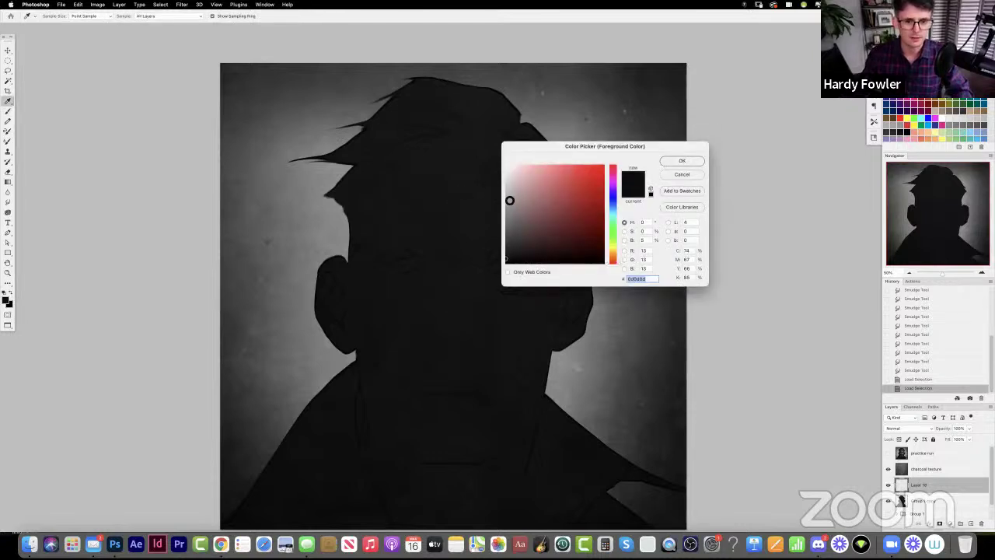
{"action": "left_click", "coordinate": [666, 161]}
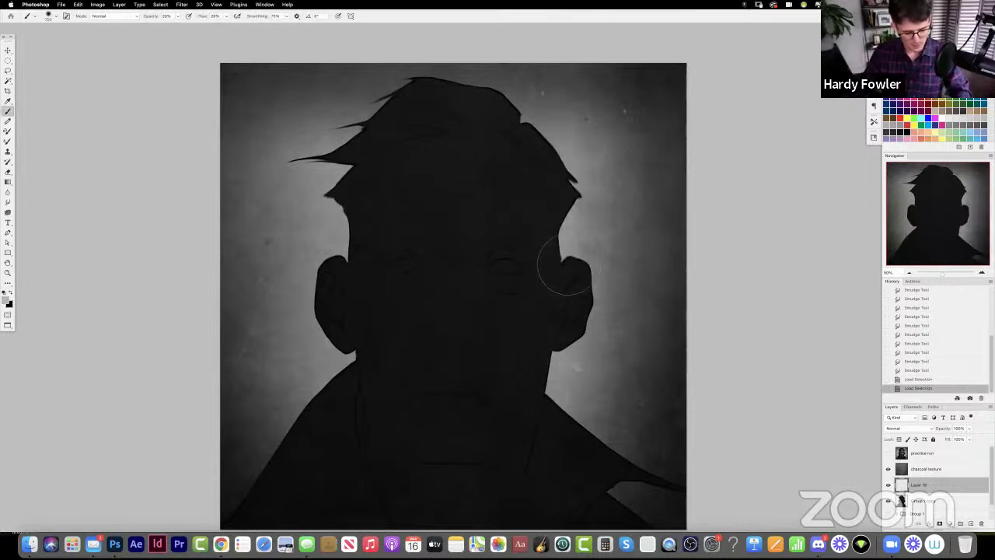
{"action": "left_click", "coordinate": [902, 501], "text": "super"}
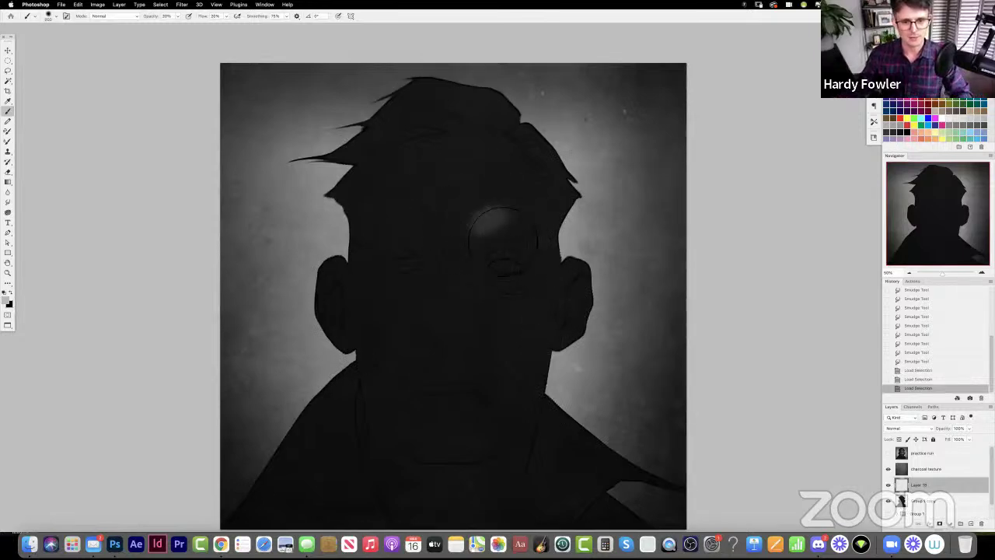
- Paint soft, low-opacity grey light over the forehead and brow ridges inside the silhouette, varying the brush size
{"action": "left_click", "coordinate": [496, 239]}
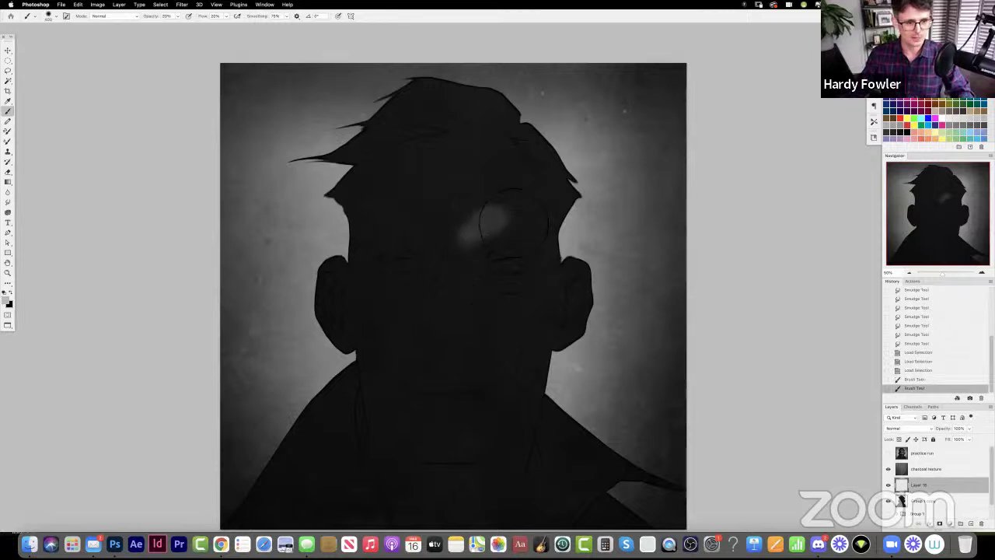
{"action": "mouse_move", "coordinate": [503, 229]}
{"action": "left_mouse_down"}
{"action": "mouse_move", "coordinate": [543, 242]}
{"action": "mouse_move", "coordinate": [520, 253]}
{"action": "mouse_move", "coordinate": [503, 221]}
{"action": "mouse_move", "coordinate": [495, 229]}
{"action": "mouse_move", "coordinate": [528, 208]}
{"action": "mouse_move", "coordinate": [547, 216]}
{"action": "mouse_move", "coordinate": [512, 210]}
{"action": "mouse_move", "coordinate": [516, 201]}
{"action": "mouse_move", "coordinate": [483, 183]}
{"action": "mouse_move", "coordinate": [538, 192]}
{"action": "mouse_move", "coordinate": [526, 192]}
{"action": "mouse_move", "coordinate": [540, 237]}
{"action": "left_mouse_up"}
{"action": "key", "text": "]"}
{"action": "mouse_move", "coordinate": [532, 203]}
{"action": "left_mouse_down"}
{"action": "mouse_move", "coordinate": [524, 224]}
{"action": "mouse_move", "coordinate": [471, 238]}
{"action": "mouse_move", "coordinate": [462, 267]}
{"action": "left_mouse_up"}
{"action": "key", "text": "]"}
{"action": "left_click_drag", "start_coordinate": [432, 233], "coordinate": [402, 208]}
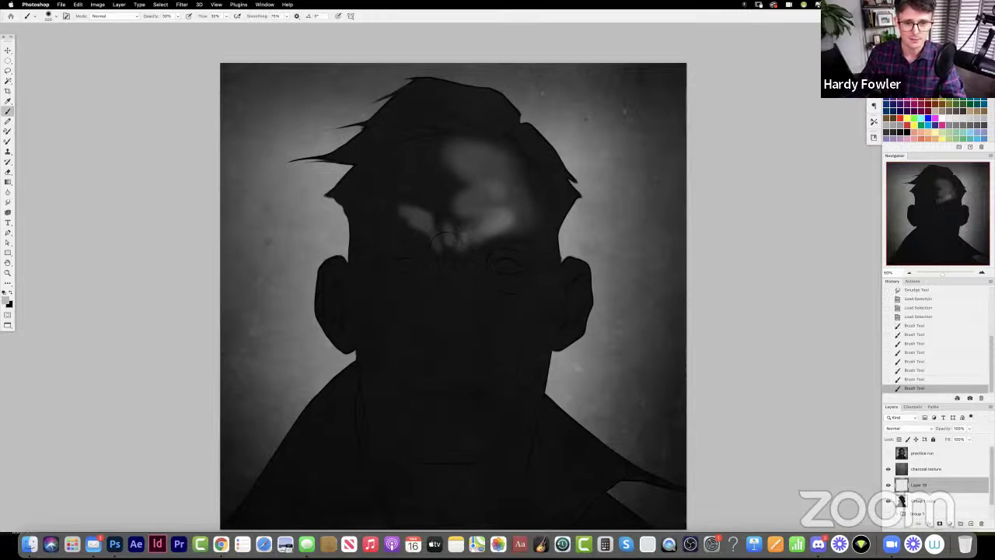
- Lower brush smoothing to 44% and paint light on the forehead, brow, nose and the cheek beneath the eye
{"action": "left_click", "coordinate": [277, 26]}
{"action": "left_click", "coordinate": [176, 94]}
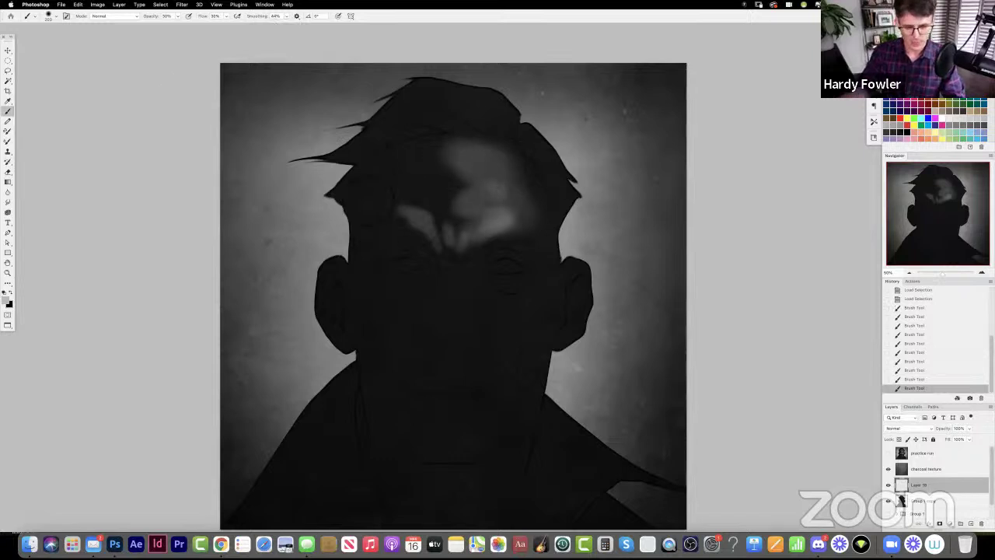
{"action": "mouse_move", "coordinate": [470, 139]}
{"action": "left_mouse_down"}
{"action": "mouse_move", "coordinate": [457, 163]}
{"action": "mouse_move", "coordinate": [466, 185]}
{"action": "mouse_move", "coordinate": [488, 177]}
{"action": "mouse_move", "coordinate": [496, 190]}
{"action": "left_mouse_up"}
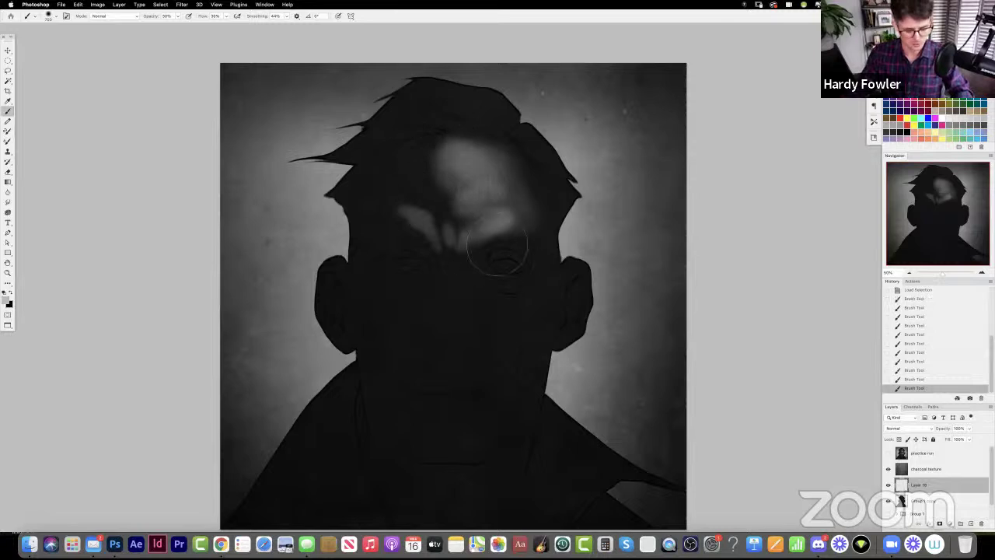
{"action": "mouse_move", "coordinate": [498, 224]}
{"action": "left_mouse_down"}
{"action": "mouse_move", "coordinate": [492, 237]}
{"action": "mouse_move", "coordinate": [488, 204]}
{"action": "left_mouse_up"}
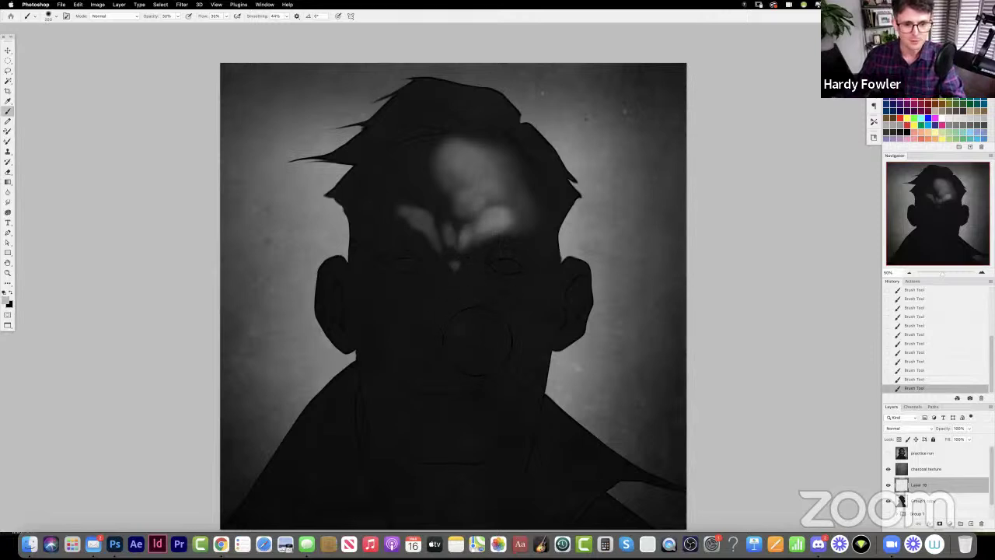
{"action": "mouse_move", "coordinate": [466, 348]}
{"action": "left_mouse_down"}
{"action": "mouse_move", "coordinate": [483, 301]}
{"action": "mouse_move", "coordinate": [467, 287]}
{"action": "mouse_move", "coordinate": [492, 314]}
{"action": "mouse_move", "coordinate": [477, 305]}
{"action": "mouse_move", "coordinate": [497, 295]}
{"action": "mouse_move", "coordinate": [491, 287]}
{"action": "mouse_move", "coordinate": [509, 314]}
{"action": "mouse_move", "coordinate": [536, 316]}
{"action": "mouse_move", "coordinate": [553, 284]}
{"action": "mouse_move", "coordinate": [529, 325]}
{"action": "left_mouse_up"}
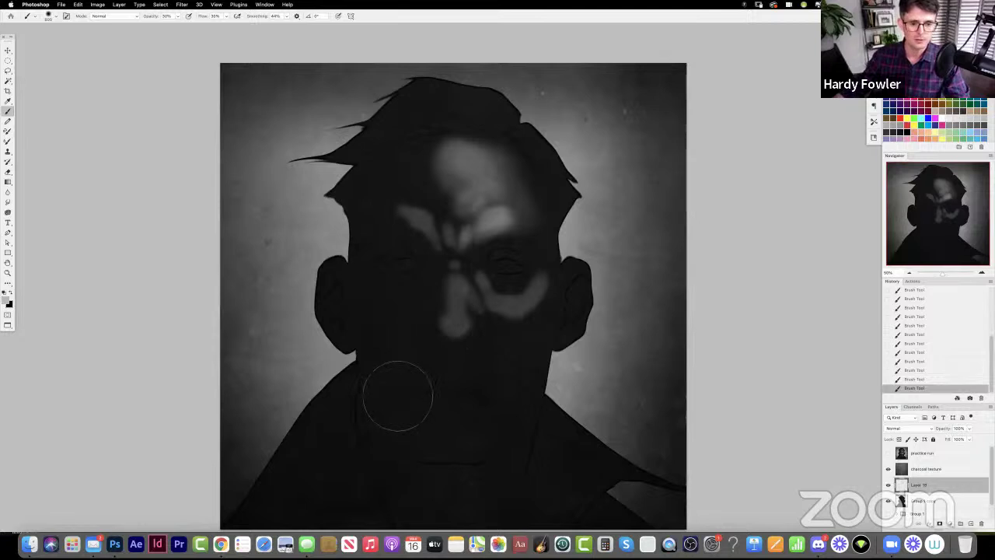
- Build up a soft grey test patch beside the mouth in layered strokes, then lasso it and clear it
{"action": "mouse_move", "coordinate": [400, 398]}
{"action": "left_mouse_down"}
{"action": "mouse_move", "coordinate": [404, 406]}
{"action": "mouse_move", "coordinate": [389, 407]}
{"action": "mouse_move", "coordinate": [394, 389]}
{"action": "left_mouse_up"}
{"action": "left_click", "coordinate": [8, 302]}
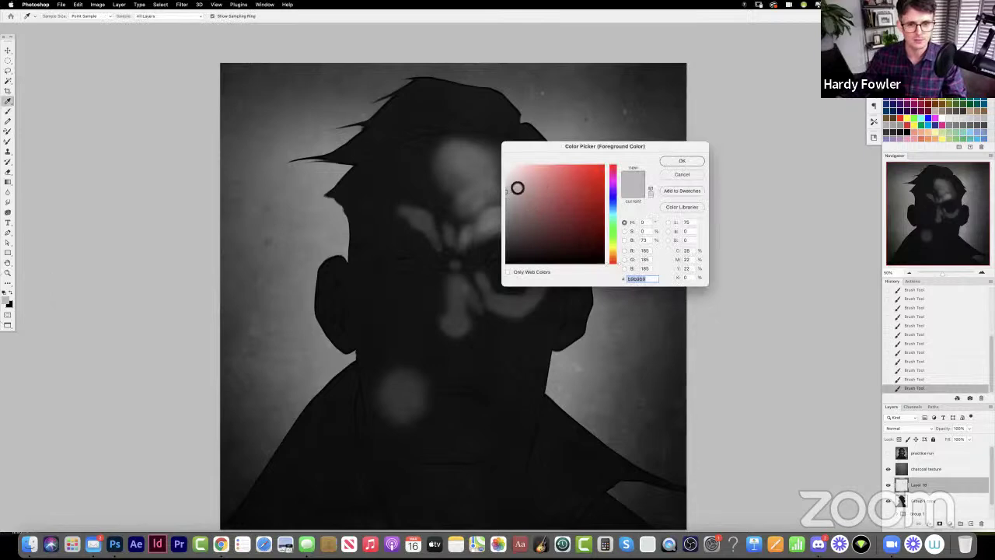
{"action": "left_click", "coordinate": [681, 175]}
{"action": "left_click_drag", "start_coordinate": [403, 396], "coordinate": [403, 376]}
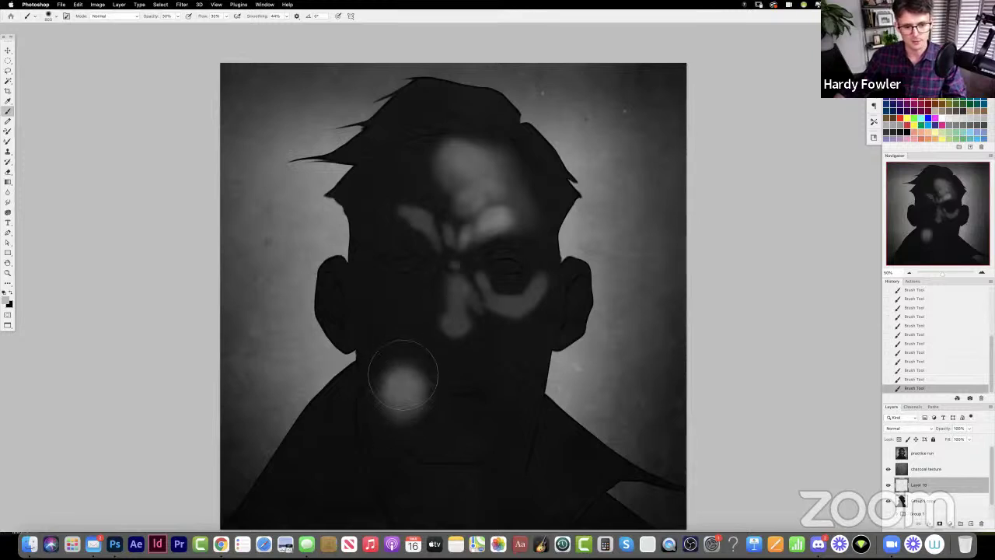
{"action": "key", "text": "l"}
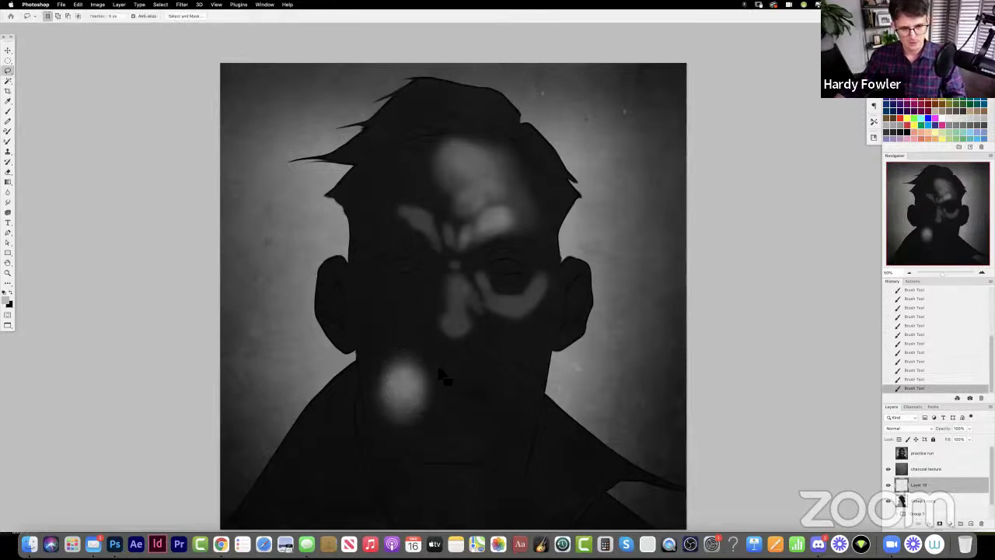
{"action": "mouse_move", "coordinate": [449, 381]}
{"action": "left_mouse_down"}
{"action": "mouse_move", "coordinate": [388, 452]}
{"action": "mouse_move", "coordinate": [429, 348]}
{"action": "mouse_move", "coordinate": [440, 362]}
{"action": "left_mouse_up"}
{"action": "key", "text": "Delete"}
{"action": "key", "text": "ctrl+d"}
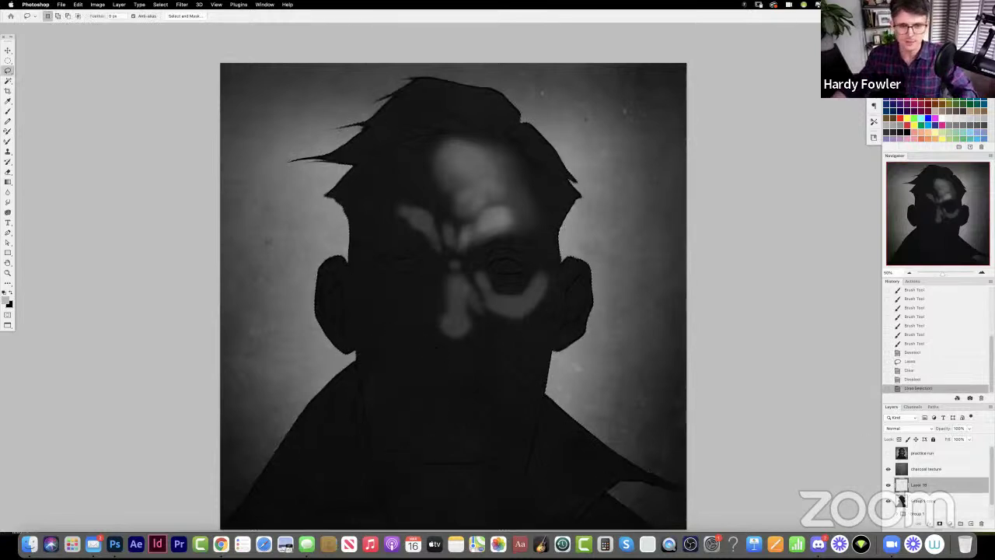
- Strengthen the light on the forehead and extend both brow highlights outward with the soft brush
{"action": "key", "text": "b"}
{"action": "left_click_drag", "start_coordinate": [462, 161], "coordinate": [491, 166]}
{"action": "left_click_drag", "start_coordinate": [501, 165], "coordinate": [519, 152]}
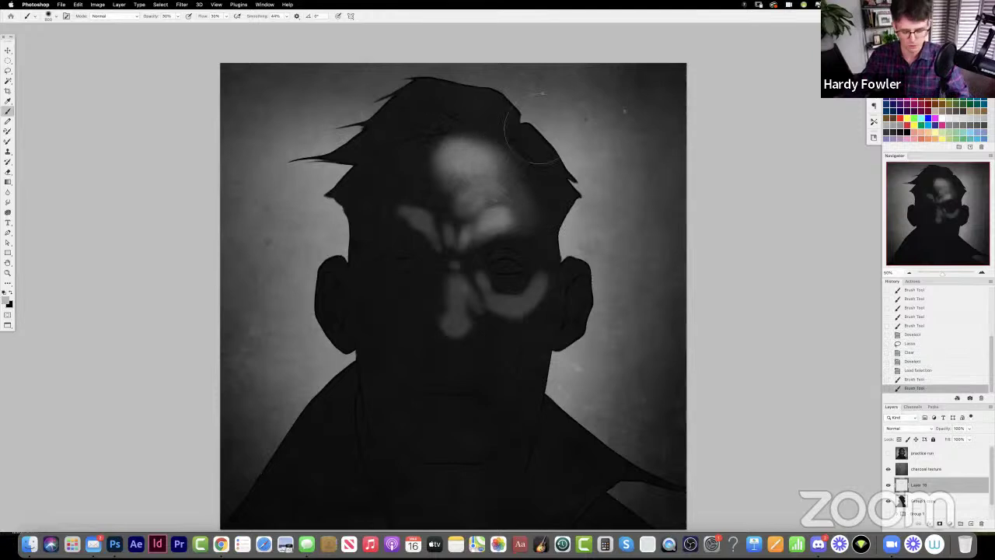
{"action": "mouse_move", "coordinate": [505, 197]}
{"action": "left_mouse_down"}
{"action": "mouse_move", "coordinate": [486, 209]}
{"action": "mouse_move", "coordinate": [476, 242]}
{"action": "mouse_move", "coordinate": [459, 247]}
{"action": "left_mouse_up"}
{"action": "mouse_move", "coordinate": [451, 212]}
{"action": "left_mouse_down"}
{"action": "mouse_move", "coordinate": [453, 245]}
{"action": "mouse_move", "coordinate": [420, 221]}
{"action": "mouse_move", "coordinate": [385, 217]}
{"action": "left_mouse_up"}
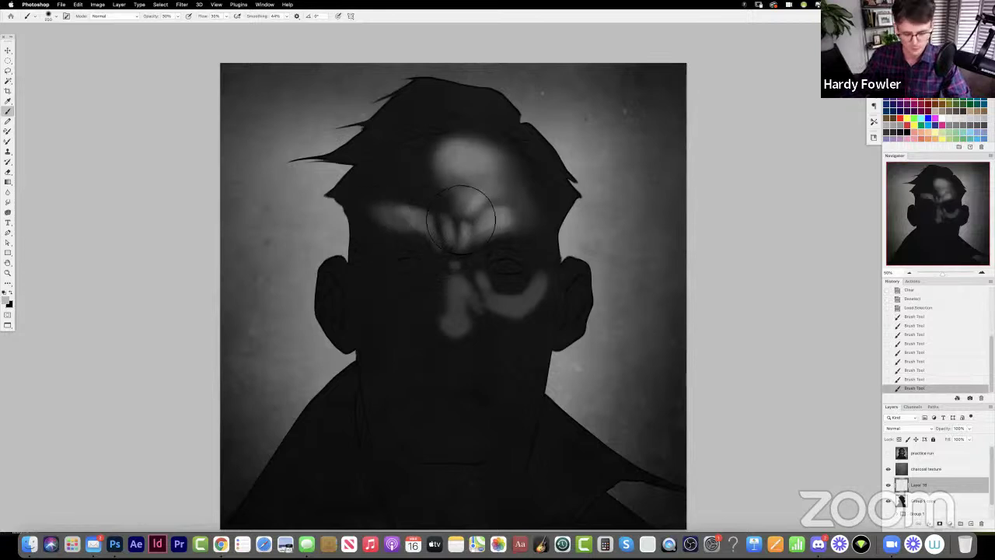
{"action": "mouse_move", "coordinate": [459, 206]}
{"action": "left_mouse_down"}
{"action": "mouse_move", "coordinate": [440, 196]}
{"action": "mouse_move", "coordinate": [441, 167]}
{"action": "left_mouse_up"}
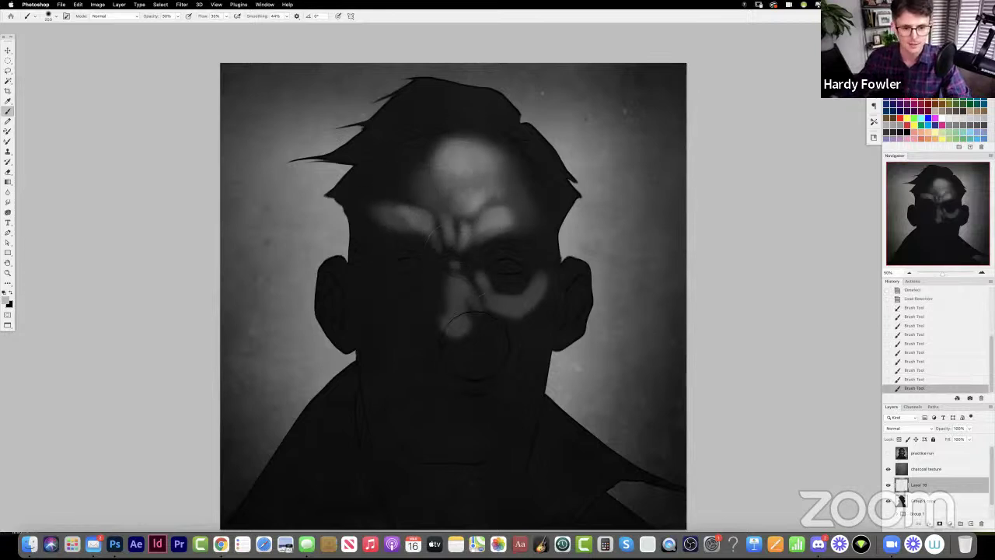
- Paint soft light on the nose, upper lip, lower lip, chin and lit cheek, adjusting the brush size
{"action": "mouse_move", "coordinate": [470, 336]}
{"action": "left_mouse_down"}
{"action": "mouse_move", "coordinate": [451, 294]}
{"action": "mouse_move", "coordinate": [470, 288]}
{"action": "mouse_move", "coordinate": [448, 268]}
{"action": "mouse_move", "coordinate": [461, 254]}
{"action": "mouse_move", "coordinate": [467, 266]}
{"action": "mouse_move", "coordinate": [457, 232]}
{"action": "mouse_move", "coordinate": [475, 228]}
{"action": "mouse_move", "coordinate": [479, 214]}
{"action": "mouse_move", "coordinate": [469, 238]}
{"action": "mouse_move", "coordinate": [451, 198]}
{"action": "mouse_move", "coordinate": [479, 233]}
{"action": "mouse_move", "coordinate": [483, 210]}
{"action": "mouse_move", "coordinate": [480, 234]}
{"action": "mouse_move", "coordinate": [463, 240]}
{"action": "mouse_move", "coordinate": [438, 220]}
{"action": "mouse_move", "coordinate": [444, 242]}
{"action": "mouse_move", "coordinate": [409, 216]}
{"action": "mouse_move", "coordinate": [432, 187]}
{"action": "mouse_move", "coordinate": [523, 142]}
{"action": "mouse_move", "coordinate": [517, 177]}
{"action": "mouse_move", "coordinate": [472, 164]}
{"action": "mouse_move", "coordinate": [509, 185]}
{"action": "mouse_move", "coordinate": [494, 338]}
{"action": "mouse_move", "coordinate": [509, 314]}
{"action": "mouse_move", "coordinate": [488, 288]}
{"action": "mouse_move", "coordinate": [516, 336]}
{"action": "mouse_move", "coordinate": [546, 319]}
{"action": "mouse_move", "coordinate": [513, 317]}
{"action": "mouse_move", "coordinate": [552, 323]}
{"action": "mouse_move", "coordinate": [562, 300]}
{"action": "mouse_move", "coordinate": [552, 319]}
{"action": "mouse_move", "coordinate": [513, 342]}
{"action": "mouse_move", "coordinate": [525, 381]}
{"action": "mouse_move", "coordinate": [473, 351]}
{"action": "mouse_move", "coordinate": [463, 369]}
{"action": "mouse_move", "coordinate": [509, 393]}
{"action": "left_mouse_up"}
{"action": "key", "text": "bracketright"}
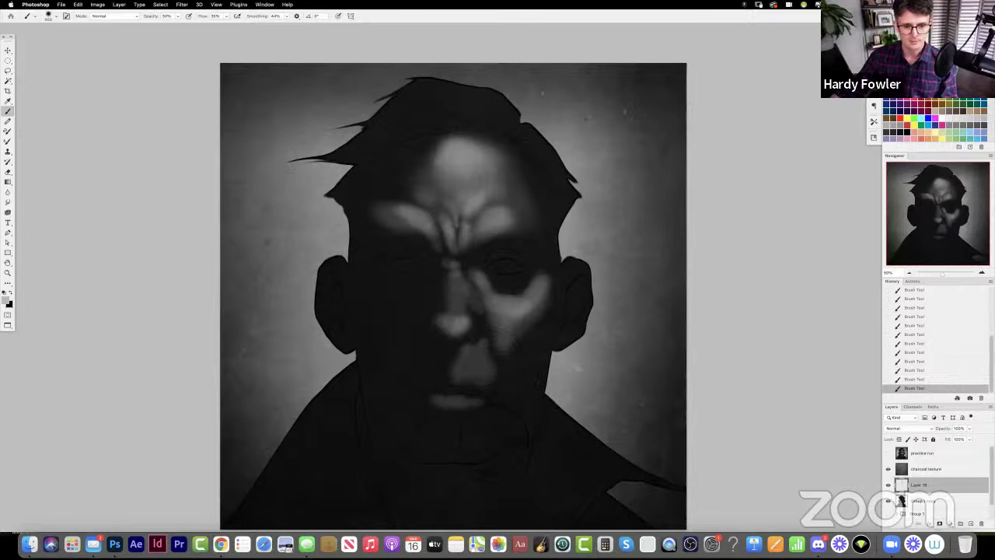
{"action": "left_click_drag", "start_coordinate": [467, 427], "coordinate": [455, 435]}
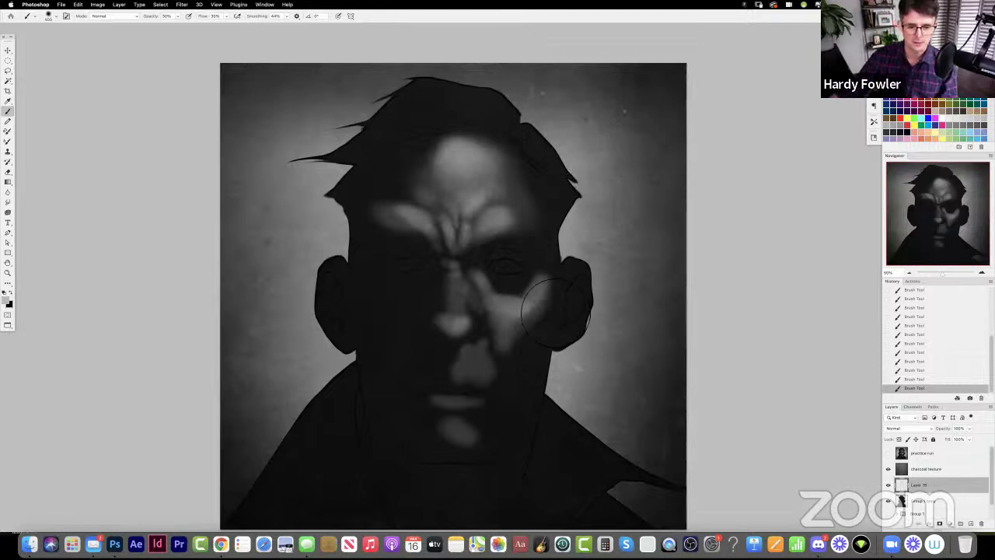
{"action": "mouse_move", "coordinate": [500, 303]}
{"action": "left_mouse_down"}
{"action": "mouse_move", "coordinate": [477, 317]}
{"action": "mouse_move", "coordinate": [497, 288]}
{"action": "mouse_move", "coordinate": [476, 327]}
{"action": "left_mouse_up"}
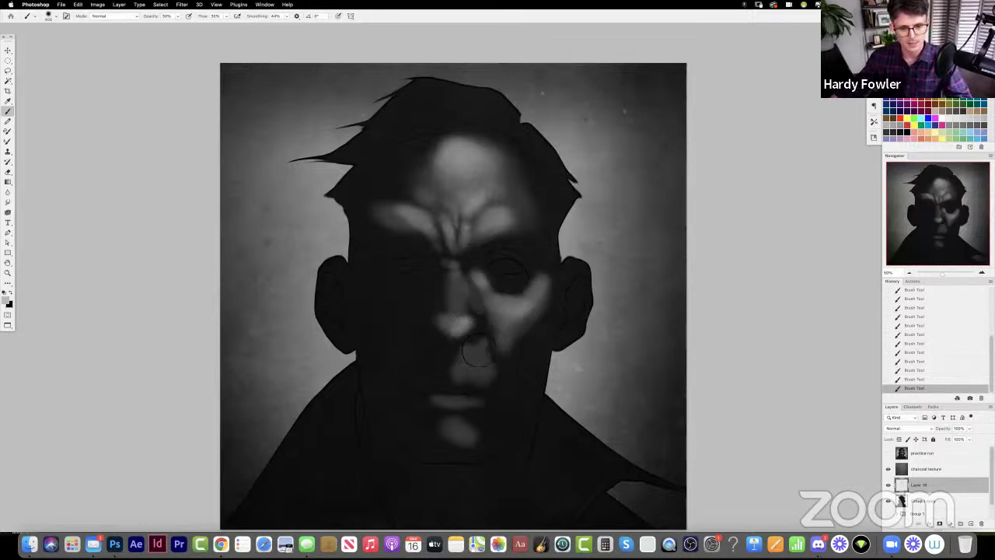
{"action": "mouse_move", "coordinate": [493, 362]}
{"action": "left_mouse_down"}
{"action": "mouse_move", "coordinate": [532, 357]}
{"action": "mouse_move", "coordinate": [525, 422]}
{"action": "mouse_move", "coordinate": [536, 336]}
{"action": "left_mouse_up"}
{"action": "key", "text": "bracketleft"}
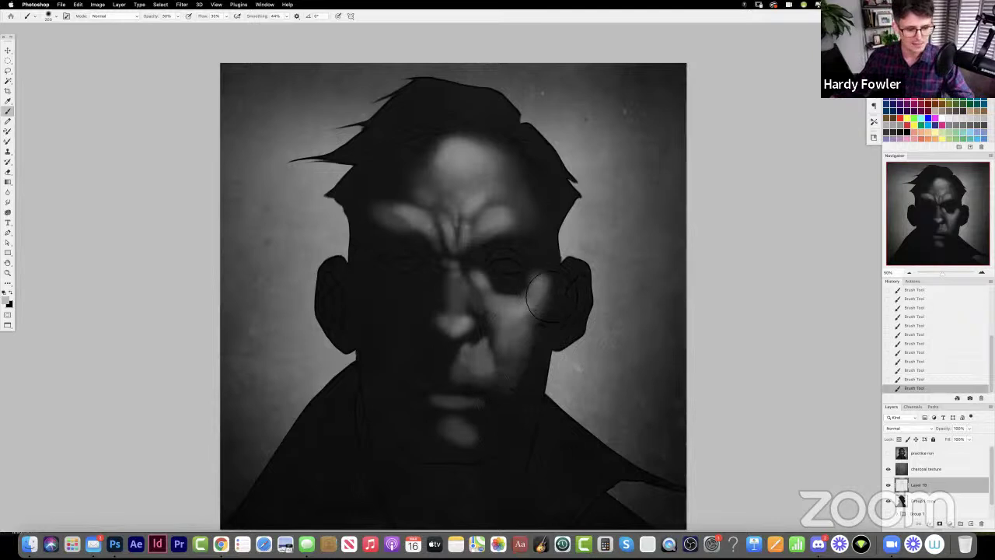
- Add light to the upper eyelids, the shadow-side cheek, the area around the mouth and the chin
{"action": "left_click_drag", "start_coordinate": [524, 268], "coordinate": [499, 272]}
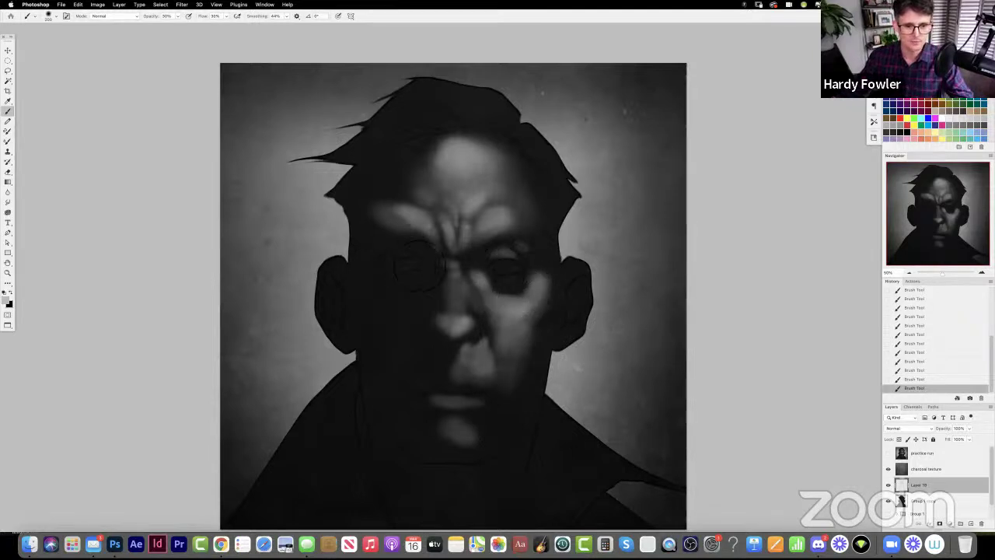
{"action": "mouse_move", "coordinate": [437, 294]}
{"action": "left_mouse_down"}
{"action": "mouse_move", "coordinate": [424, 284]}
{"action": "mouse_move", "coordinate": [404, 321]}
{"action": "left_mouse_up"}
{"action": "mouse_move", "coordinate": [470, 368]}
{"action": "left_mouse_down"}
{"action": "mouse_move", "coordinate": [481, 402]}
{"action": "mouse_move", "coordinate": [471, 392]}
{"action": "mouse_move", "coordinate": [482, 394]}
{"action": "left_mouse_up"}
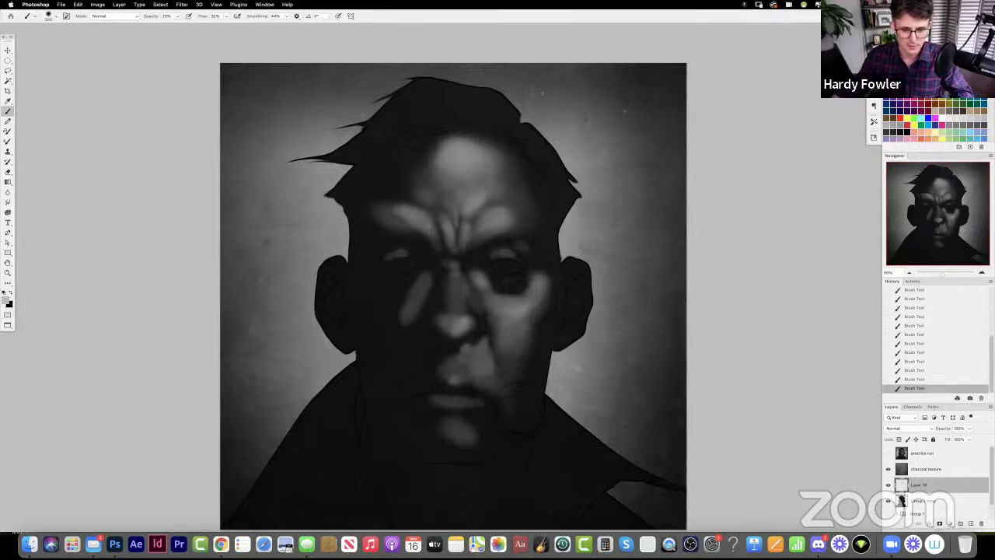
{"action": "scroll", "coordinate": [533, 369], "scroll_direction": "down", "scroll_amount": 3}
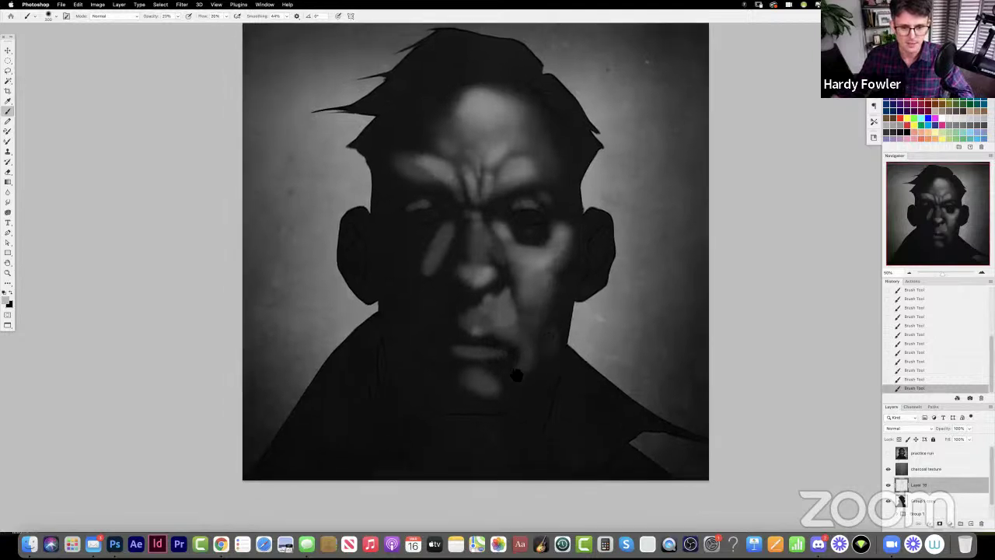
{"action": "mouse_move", "coordinate": [505, 360]}
{"action": "left_mouse_down"}
{"action": "mouse_move", "coordinate": [486, 370]}
{"action": "mouse_move", "coordinate": [471, 361]}
{"action": "left_mouse_up"}
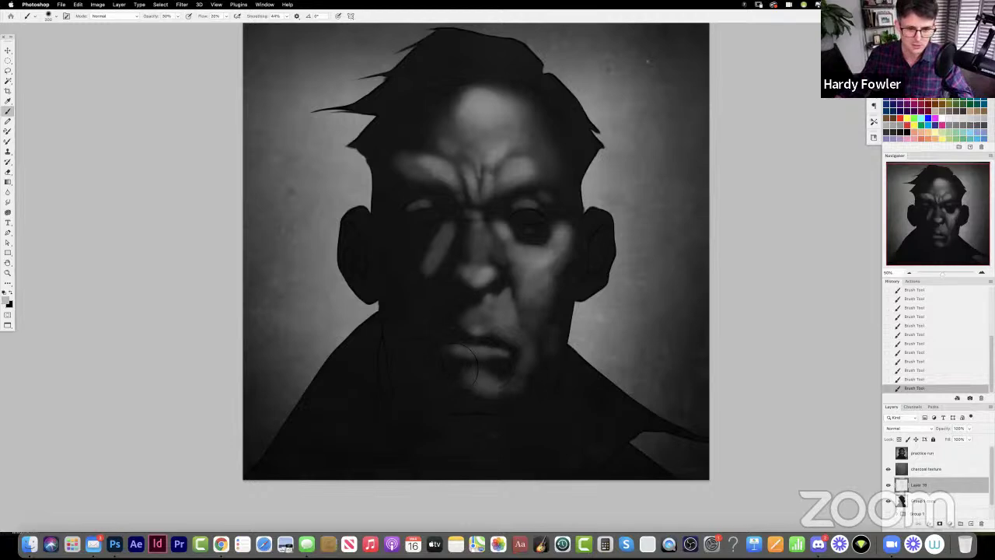
{"action": "mouse_move", "coordinate": [490, 315]}
{"action": "left_mouse_down"}
{"action": "mouse_move", "coordinate": [535, 276]}
{"action": "mouse_move", "coordinate": [516, 281]}
{"action": "mouse_move", "coordinate": [521, 301]}
{"action": "mouse_move", "coordinate": [512, 265]}
{"action": "mouse_move", "coordinate": [530, 292]}
{"action": "mouse_move", "coordinate": [497, 259]}
{"action": "mouse_move", "coordinate": [525, 272]}
{"action": "mouse_move", "coordinate": [497, 253]}
{"action": "mouse_move", "coordinate": [509, 234]}
{"action": "mouse_move", "coordinate": [548, 255]}
{"action": "left_mouse_up"}
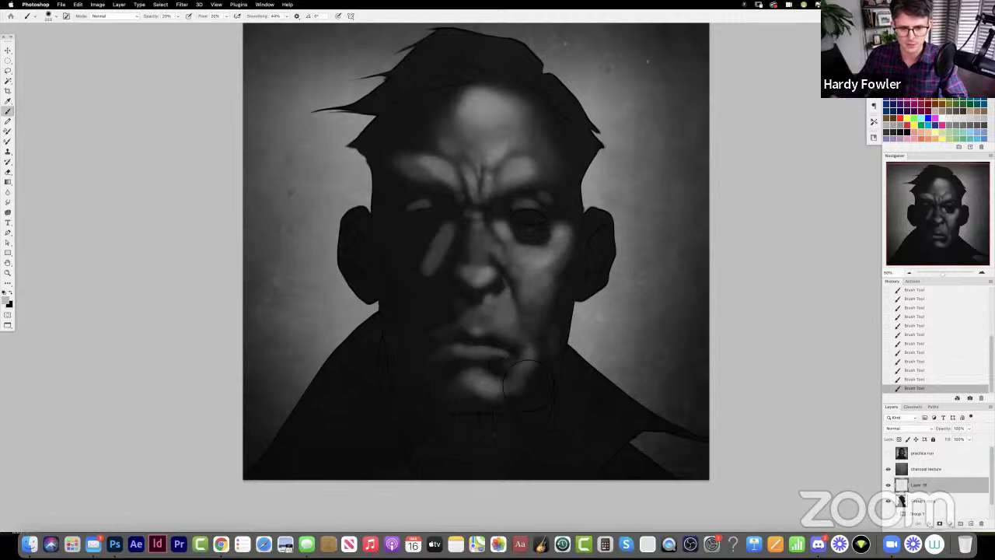
- Refine the jaw, neck, brow wrinkles and cheeks with lighter strokes from a smaller soft brush
{"action": "key", "text": "["}
{"action": "left_click_drag", "start_coordinate": [565, 309], "coordinate": [557, 333]}
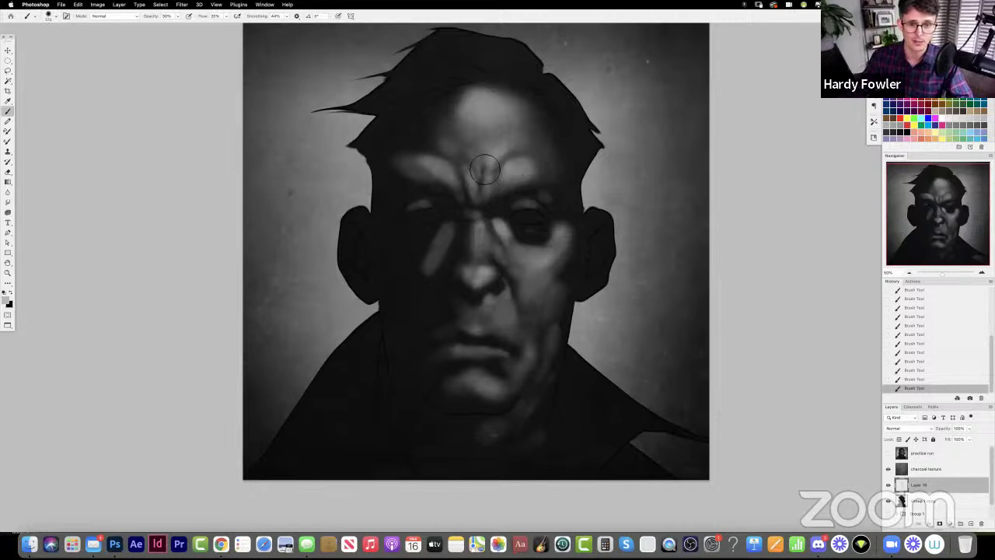
{"action": "mouse_move", "coordinate": [465, 182]}
{"action": "left_mouse_down"}
{"action": "mouse_move", "coordinate": [439, 171]}
{"action": "mouse_move", "coordinate": [452, 185]}
{"action": "mouse_move", "coordinate": [413, 171]}
{"action": "mouse_move", "coordinate": [438, 194]}
{"action": "left_mouse_up"}
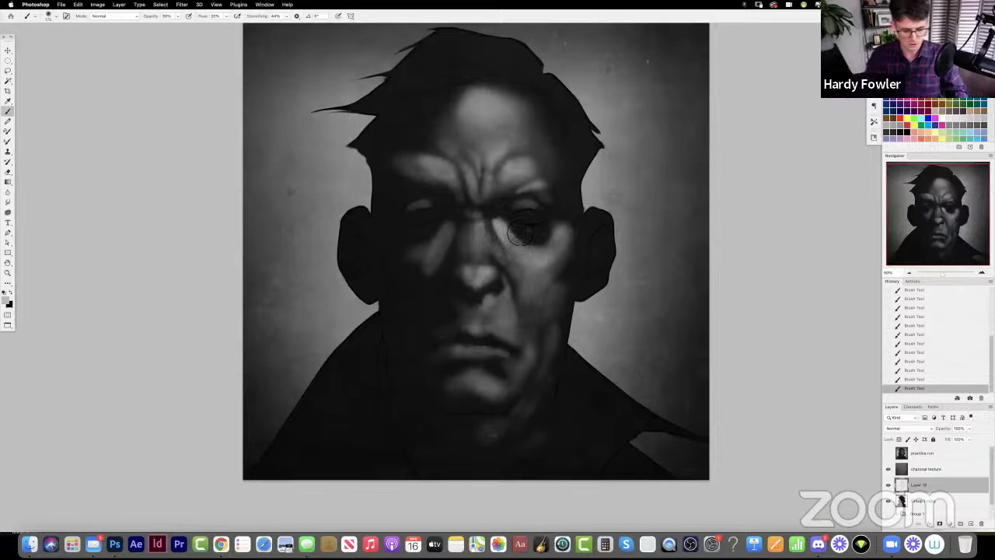
{"action": "key", "text": "super+u"}
{"action": "left_click_drag", "start_coordinate": [717, 184], "coordinate": [711, 185]}
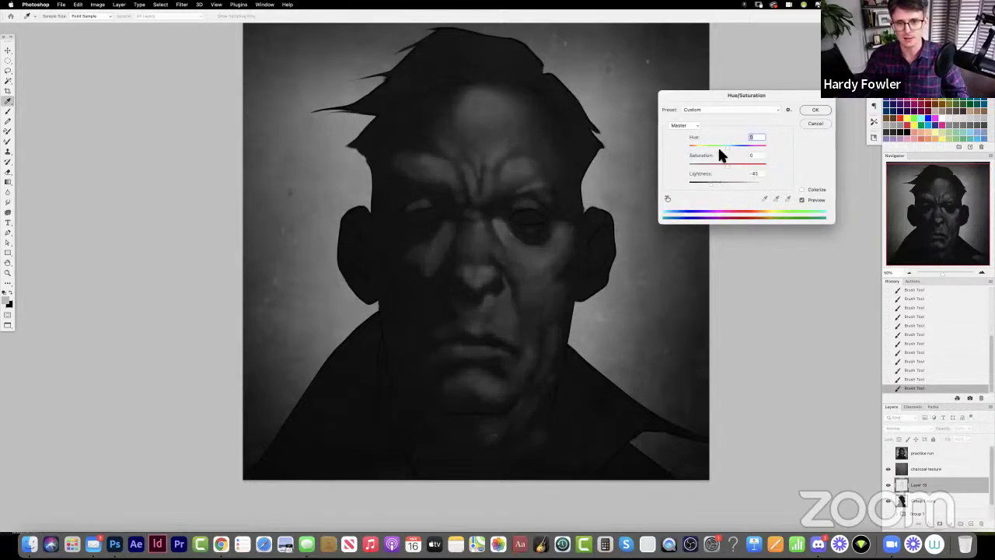
{"action": "left_click_drag", "start_coordinate": [705, 96], "coordinate": [698, 100]}
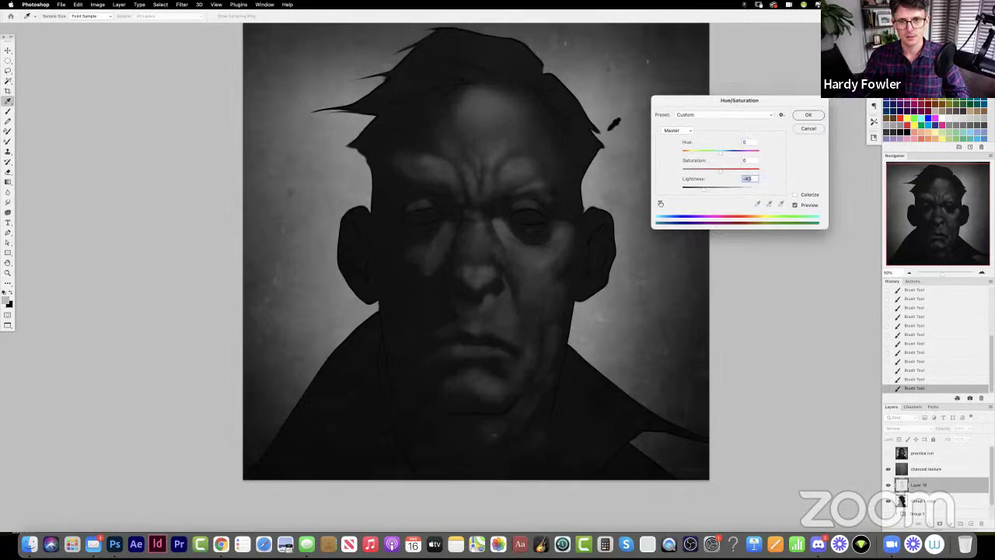
{"action": "left_click", "coordinate": [807, 128]}
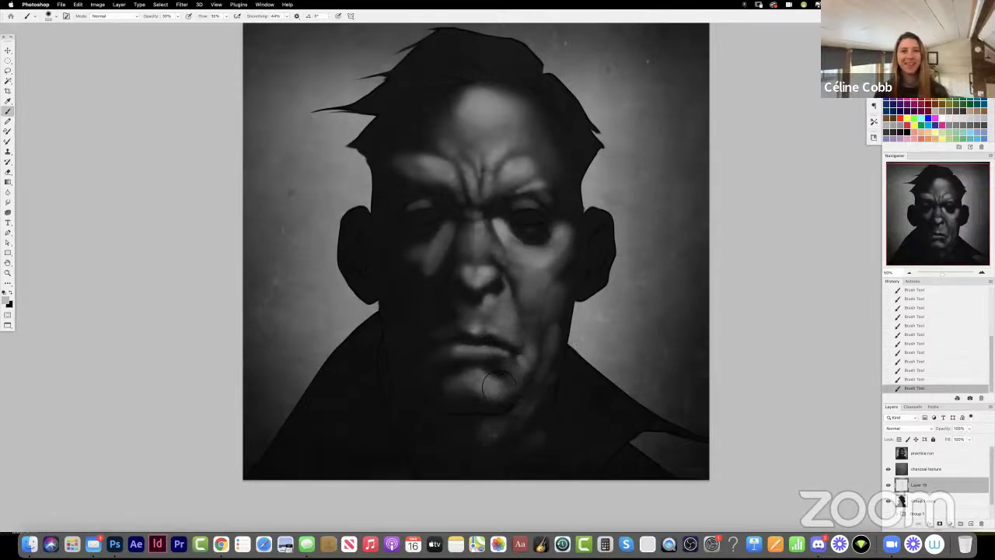
- Brighten the chin and the area around the mouth with more soft grey strokes
{"action": "mouse_move", "coordinate": [498, 384]}
{"action": "left_mouse_down"}
{"action": "mouse_move", "coordinate": [469, 359]}
{"action": "mouse_move", "coordinate": [500, 360]}
{"action": "left_mouse_up"}
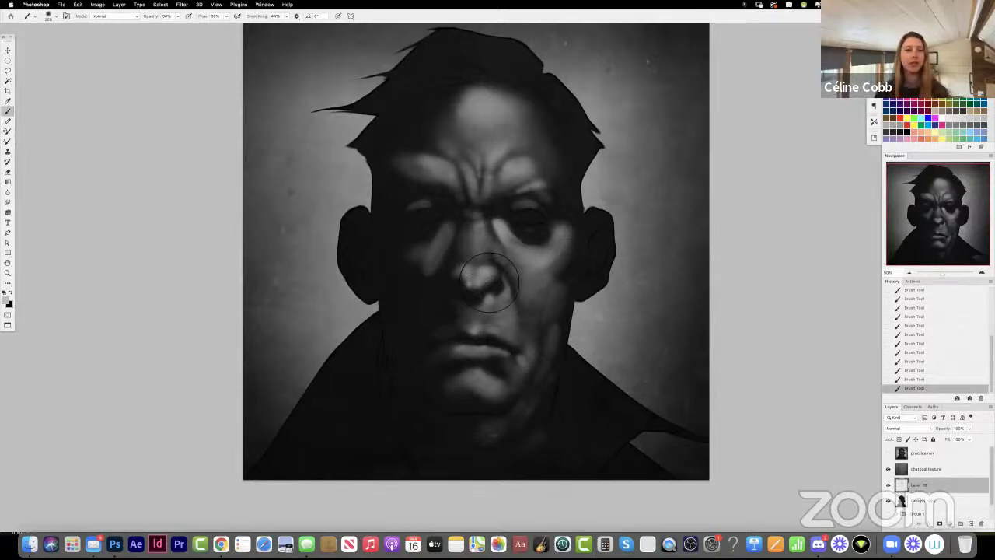
- Toggle the visibility of the painted light layer to compare the face with and without it
{"action": "left_click", "coordinate": [888, 484]}
{"action": "left_click", "coordinate": [889, 484]}
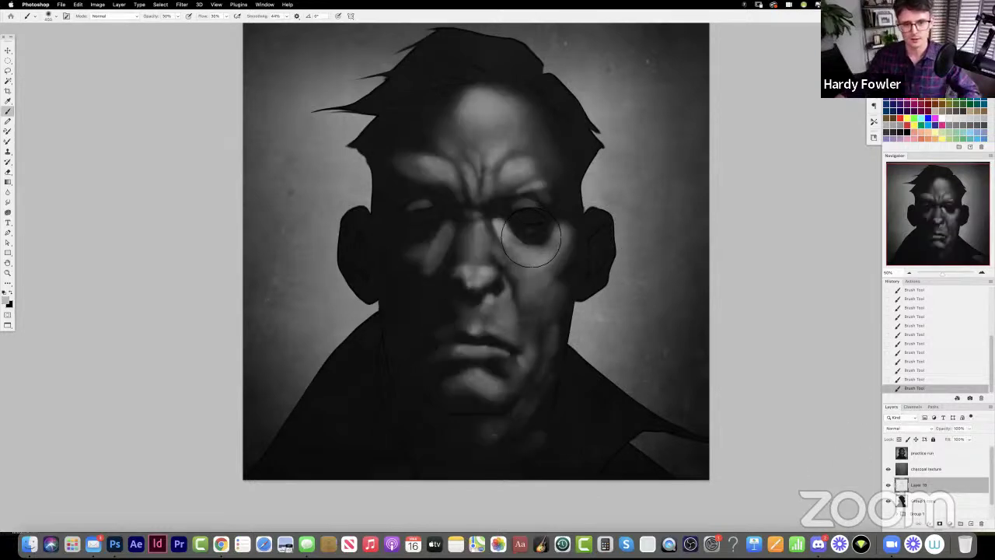
{"action": "left_click", "coordinate": [889, 484]}
{"action": "left_click", "coordinate": [888, 485]}
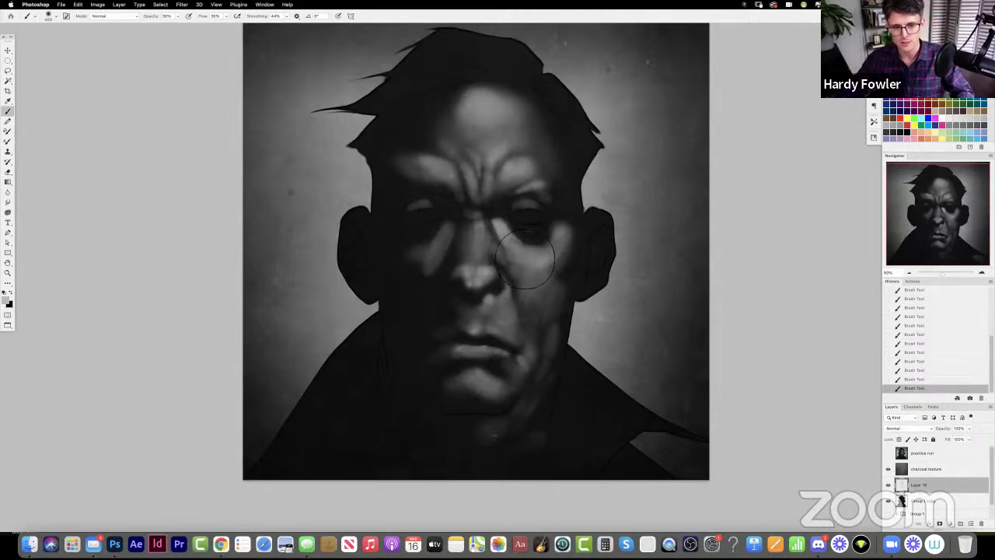
- Add soft grey light to the nose bridge, frown wrinkles and brows, varying the brush opacity and size
{"action": "key", "text": "4"}
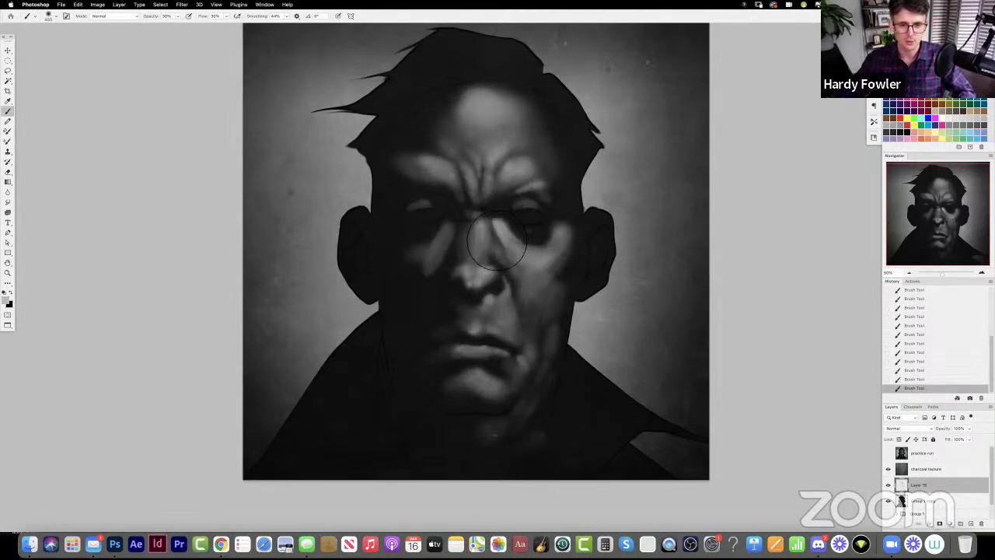
{"action": "left_click_drag", "start_coordinate": [496, 238], "coordinate": [487, 230]}
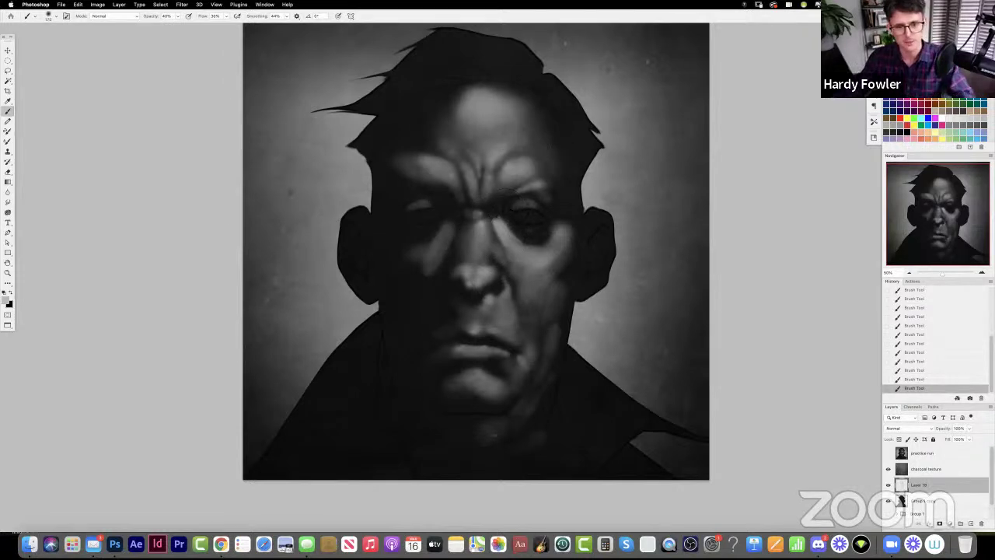
{"action": "key", "text": "3"}
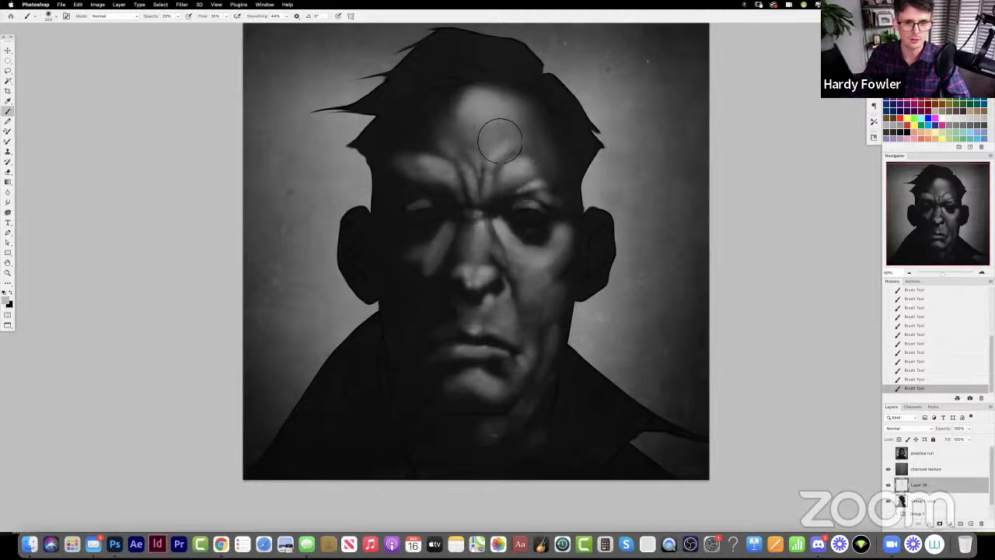
{"action": "mouse_move", "coordinate": [482, 163]}
{"action": "left_mouse_down"}
{"action": "mouse_move", "coordinate": [476, 174]}
{"action": "mouse_move", "coordinate": [452, 168]}
{"action": "mouse_move", "coordinate": [456, 193]}
{"action": "left_mouse_up"}
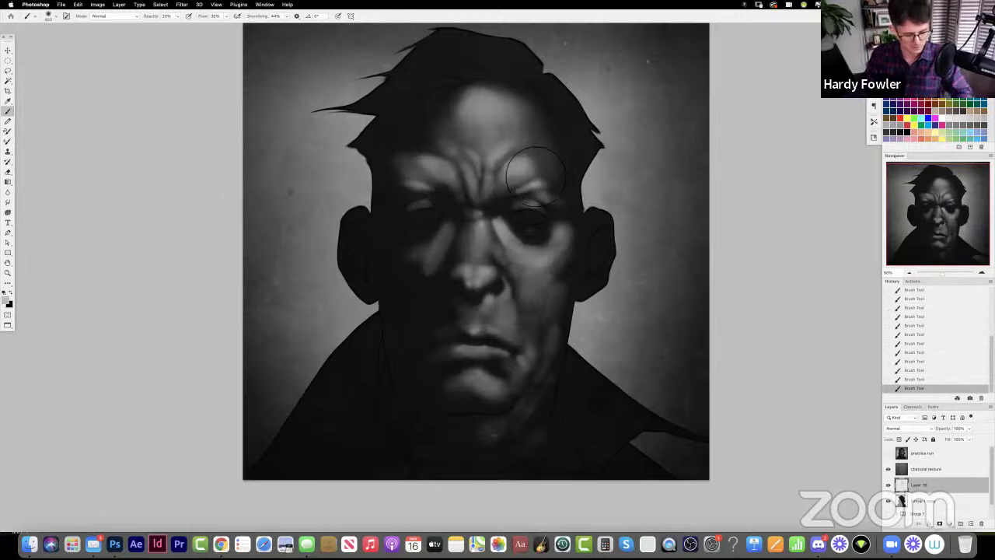
{"action": "mouse_move", "coordinate": [538, 169]}
{"action": "left_mouse_down"}
{"action": "mouse_move", "coordinate": [517, 167]}
{"action": "mouse_move", "coordinate": [528, 163]}
{"action": "mouse_move", "coordinate": [516, 181]}
{"action": "mouse_move", "coordinate": [522, 153]}
{"action": "left_mouse_up"}
{"action": "key", "text": "bracketright"}
{"action": "key", "text": "4"}
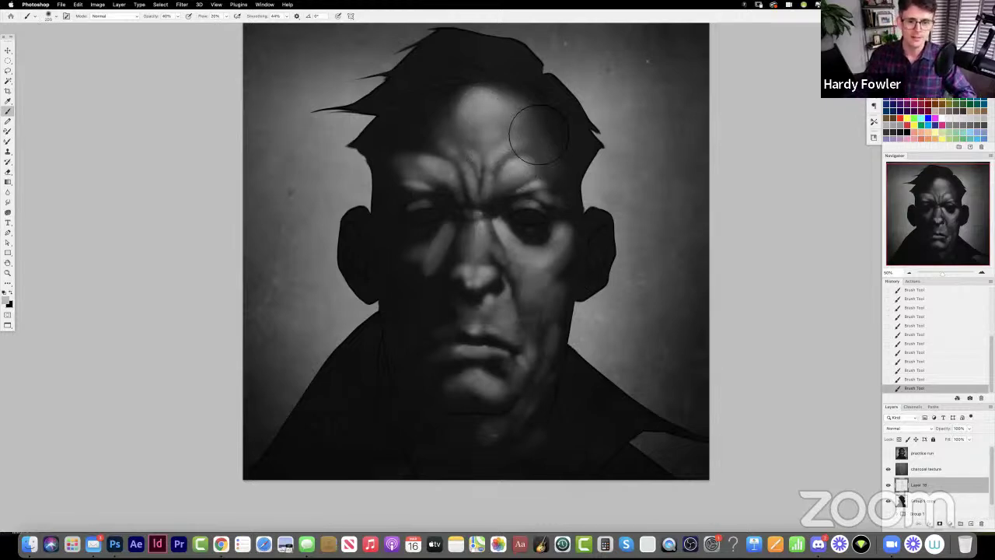
- Load the silhouette's selection, hide its outline, and brush light onto the lit cheek at 30% opacity
{"action": "left_click", "coordinate": [902, 502], "text": "super"}
{"action": "key", "text": "super+h"}
{"action": "key", "text": "3"}
{"action": "mouse_move", "coordinate": [519, 313]}
{"action": "left_mouse_down"}
{"action": "mouse_move", "coordinate": [493, 306]}
{"action": "mouse_move", "coordinate": [509, 291]}
{"action": "mouse_move", "coordinate": [502, 268]}
{"action": "mouse_move", "coordinate": [517, 276]}
{"action": "mouse_move", "coordinate": [501, 261]}
{"action": "mouse_move", "coordinate": [526, 273]}
{"action": "mouse_move", "coordinate": [498, 264]}
{"action": "mouse_move", "coordinate": [506, 268]}
{"action": "mouse_move", "coordinate": [486, 279]}
{"action": "mouse_move", "coordinate": [493, 243]}
{"action": "mouse_move", "coordinate": [513, 243]}
{"action": "left_mouse_up"}
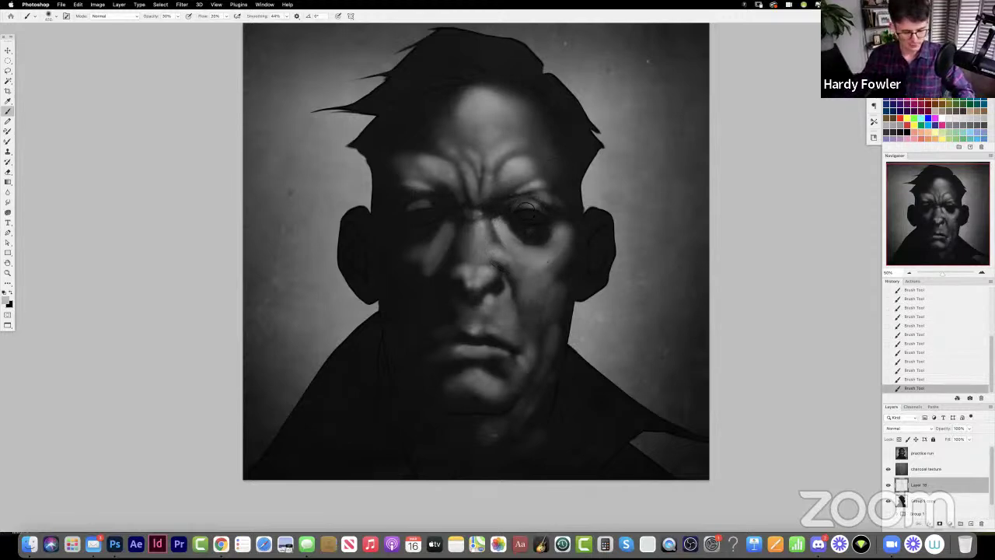
- Flip the canvas horizontally and reload the silhouette's selection with its outline hidden
{"action": "key", "text": "super+f"}
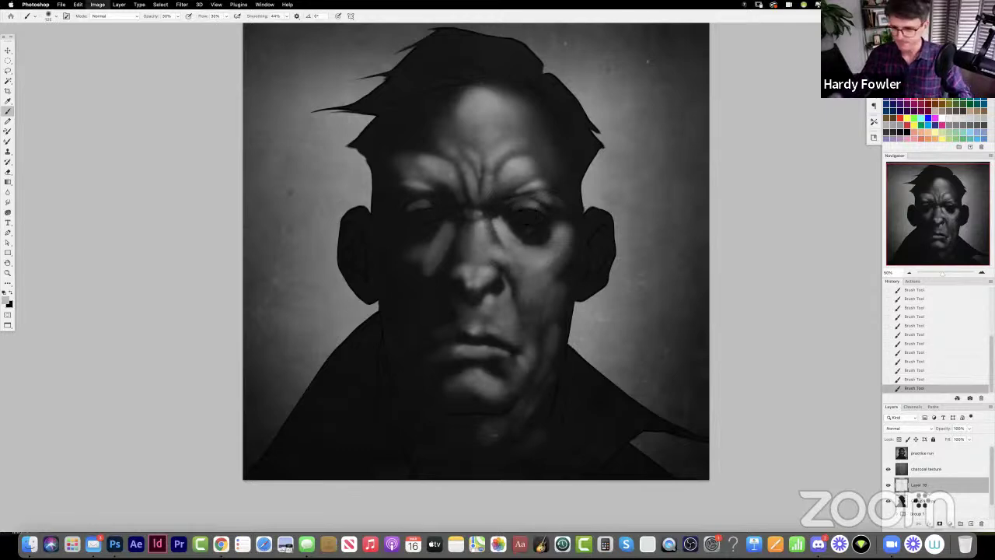
{"action": "left_click", "coordinate": [902, 501], "text": "super"}
{"action": "key", "text": "super+h"}
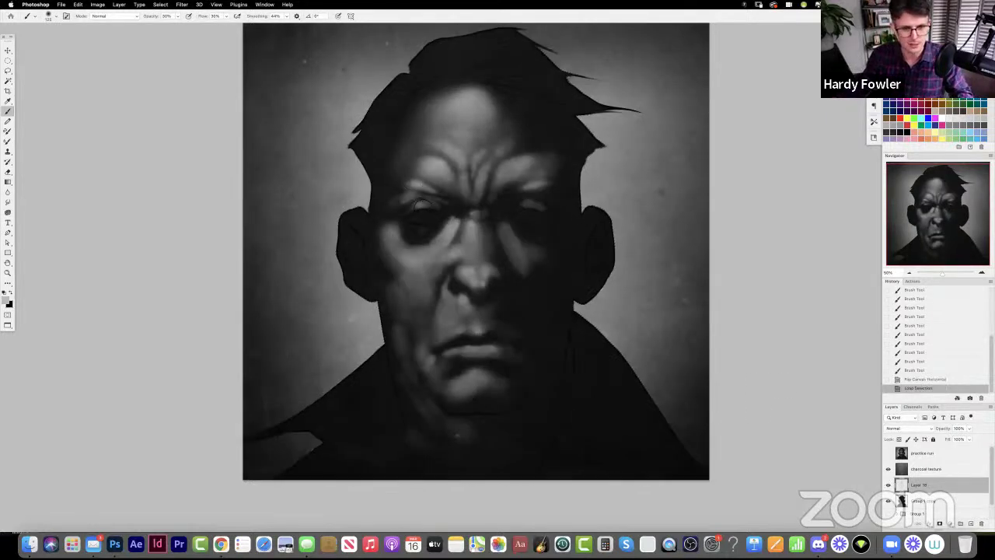
- Brush light onto the lit side's upper eyelid and the area beneath that eye
{"action": "left_click_drag", "start_coordinate": [407, 208], "coordinate": [426, 201]}
{"action": "left_click_drag", "start_coordinate": [409, 207], "coordinate": [426, 198]}
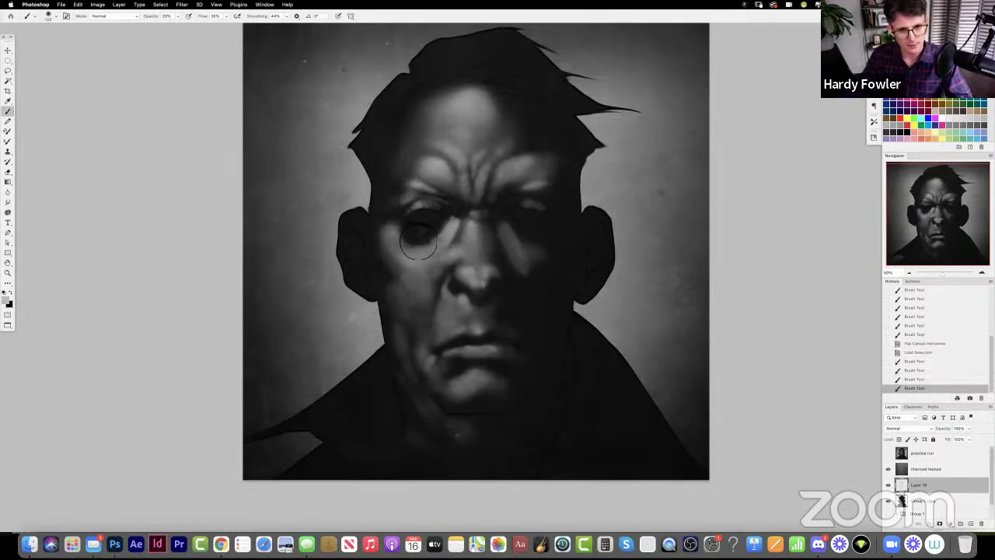
{"action": "mouse_move", "coordinate": [420, 246]}
{"action": "left_mouse_down"}
{"action": "mouse_move", "coordinate": [448, 233]}
{"action": "mouse_move", "coordinate": [396, 252]}
{"action": "mouse_move", "coordinate": [401, 237]}
{"action": "mouse_move", "coordinate": [391, 235]}
{"action": "mouse_move", "coordinate": [395, 261]}
{"action": "left_mouse_up"}
- Lighten the lit side's lower cheek, jaw and neck with soft strokes, adjusting the brush size
{"action": "key", "text": "bracketleft"}
{"action": "key", "text": "bracketleft"}
{"action": "left_click_drag", "start_coordinate": [411, 316], "coordinate": [430, 328]}
{"action": "key", "text": "bracketright"}
{"action": "key", "text": "bracketright"}
{"action": "key", "text": "bracketright"}
{"action": "mouse_move", "coordinate": [418, 362]}
{"action": "left_mouse_down"}
{"action": "mouse_move", "coordinate": [416, 355]}
{"action": "mouse_move", "coordinate": [420, 363]}
{"action": "left_mouse_up"}
{"action": "mouse_move", "coordinate": [430, 426]}
{"action": "left_mouse_down"}
{"action": "mouse_move", "coordinate": [436, 441]}
{"action": "mouse_move", "coordinate": [452, 421]}
{"action": "left_mouse_up"}
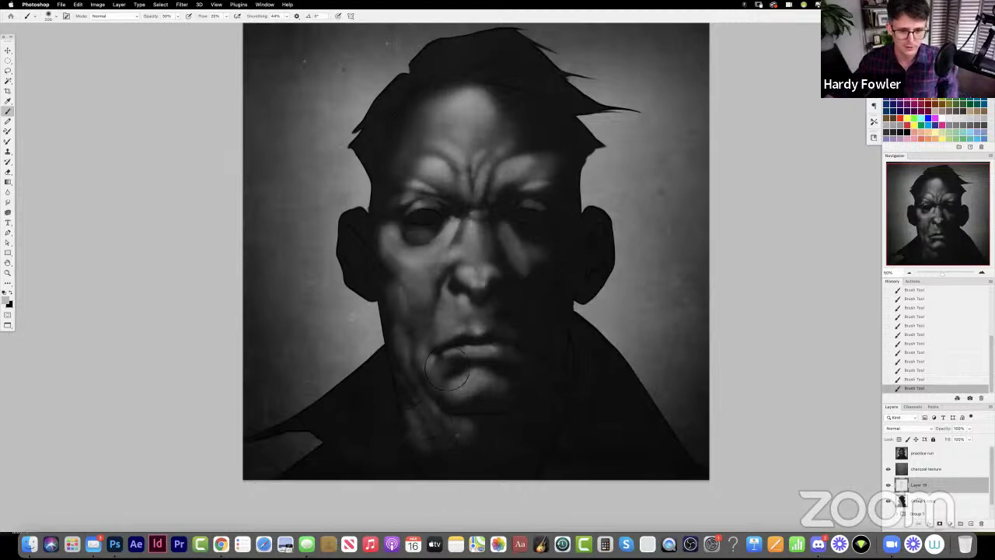
- Reload the silhouette's selection with its outline hidden and brush light from the upper lip up along the nose
{"action": "left_click", "coordinate": [902, 502], "text": "super"}
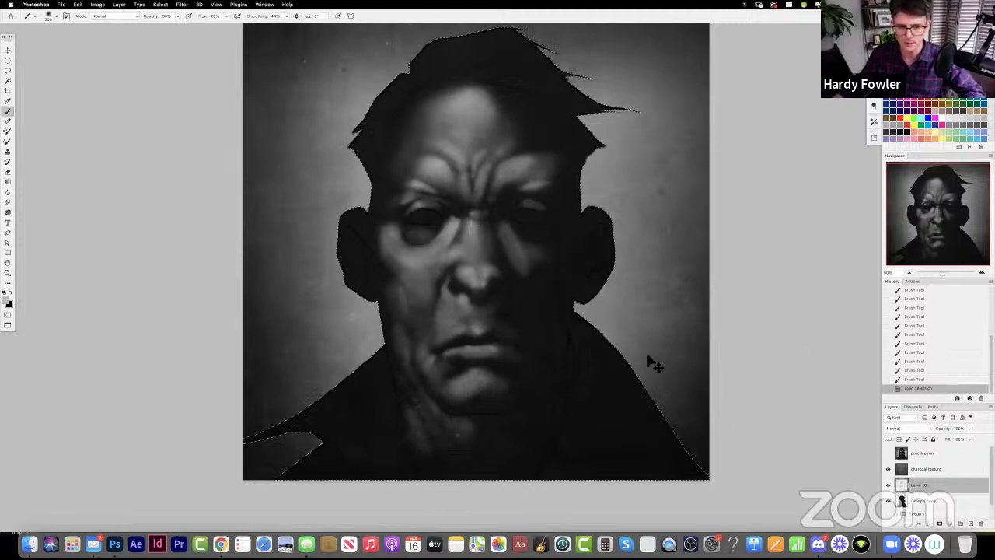
{"action": "key", "text": "super+h"}
{"action": "mouse_move", "coordinate": [447, 320]}
{"action": "left_mouse_down"}
{"action": "mouse_move", "coordinate": [457, 261]}
{"action": "mouse_move", "coordinate": [433, 304]}
{"action": "mouse_move", "coordinate": [461, 276]}
{"action": "mouse_move", "coordinate": [455, 294]}
{"action": "mouse_move", "coordinate": [477, 283]}
{"action": "mouse_move", "coordinate": [475, 264]}
{"action": "mouse_move", "coordinate": [464, 263]}
{"action": "mouse_move", "coordinate": [471, 259]}
{"action": "mouse_move", "coordinate": [454, 270]}
{"action": "mouse_move", "coordinate": [464, 250]}
{"action": "mouse_move", "coordinate": [451, 262]}
{"action": "mouse_move", "coordinate": [464, 230]}
{"action": "mouse_move", "coordinate": [439, 260]}
{"action": "mouse_move", "coordinate": [457, 227]}
{"action": "left_mouse_up"}
- Lighten the shadow-side brow and upper eyelid with a smaller soft brush at 30% opacity
{"action": "key", "text": "2"}
{"action": "key", "text": "3"}
{"action": "key", "text": "bracketleft"}
{"action": "key", "text": "bracketleft"}
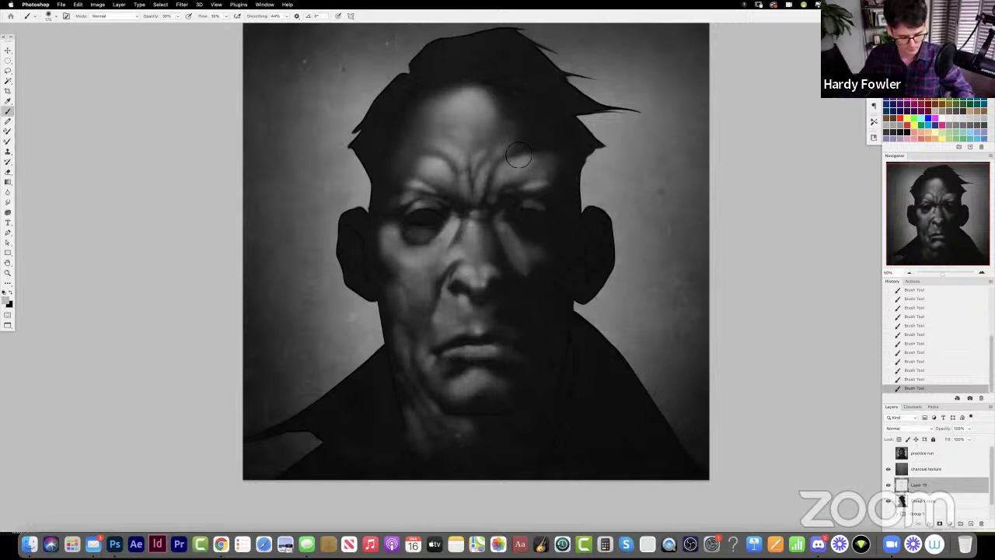
{"action": "left_click_drag", "start_coordinate": [517, 158], "coordinate": [535, 182]}
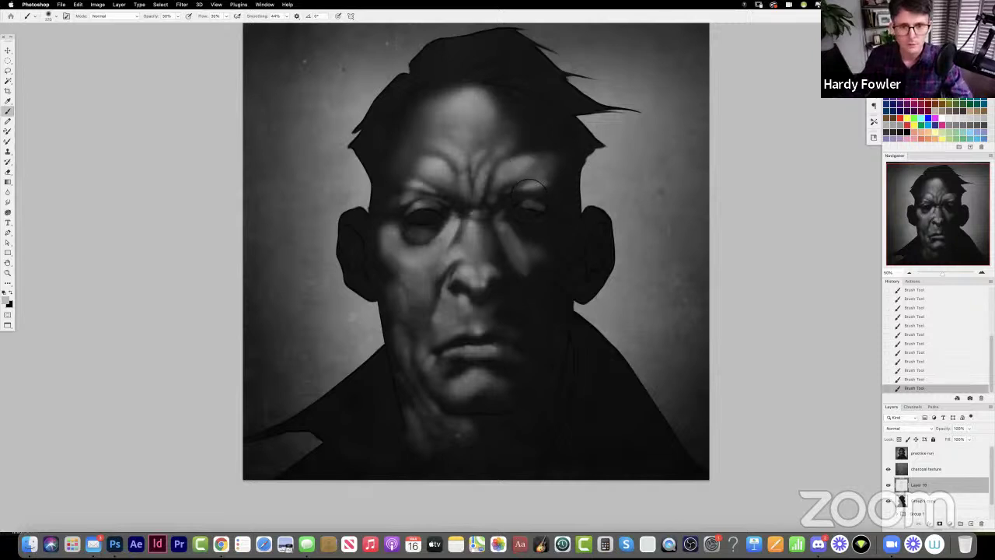
- Paint broad soft light from the lit brow up over the forehead with a larger brush
{"action": "key", "text": "period"}
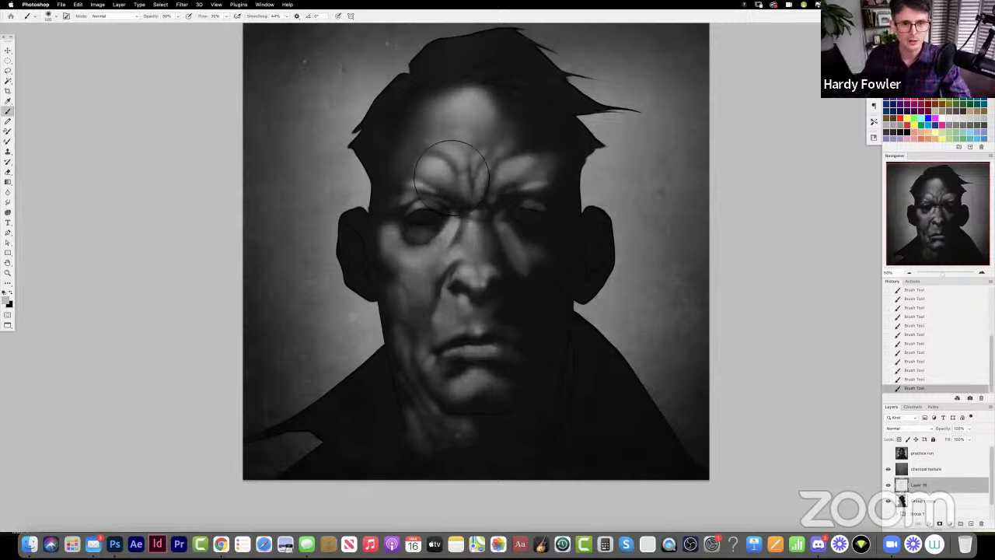
{"action": "mouse_move", "coordinate": [430, 189]}
{"action": "left_mouse_down"}
{"action": "mouse_move", "coordinate": [407, 198]}
{"action": "mouse_move", "coordinate": [476, 125]}
{"action": "left_mouse_up"}
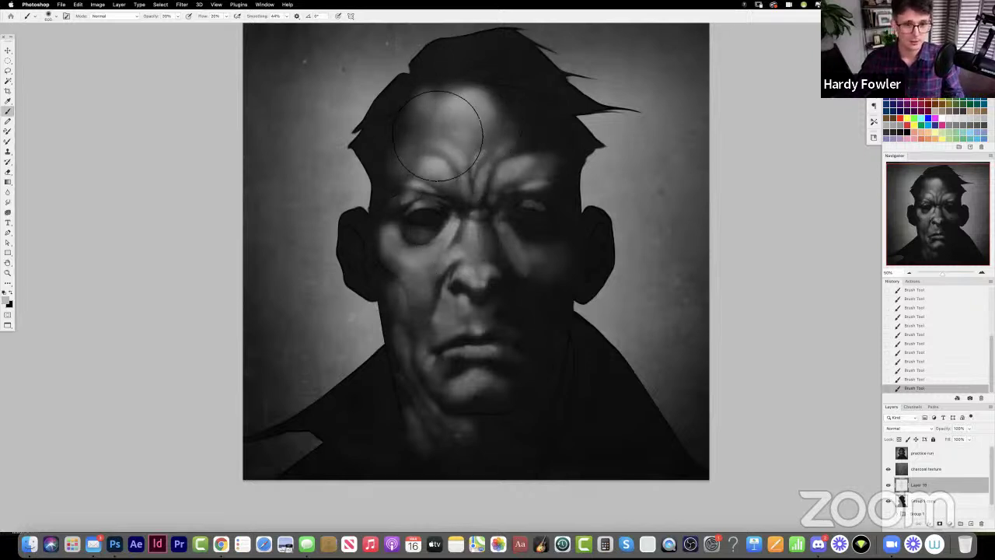
{"action": "key", "text": "bracketleft"}
{"action": "key", "text": "bracketleft"}
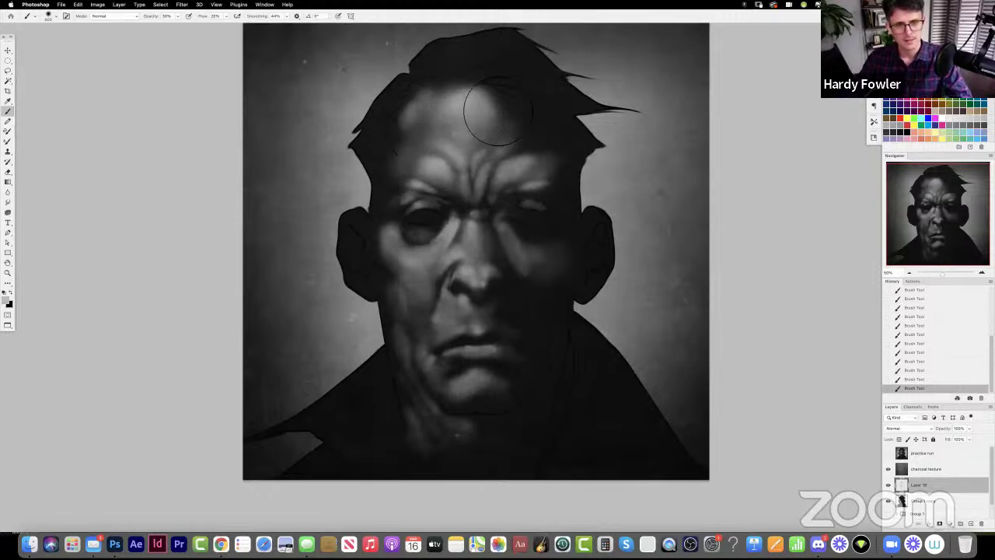
{"action": "key", "text": "]"}
{"action": "key", "text": "]"}
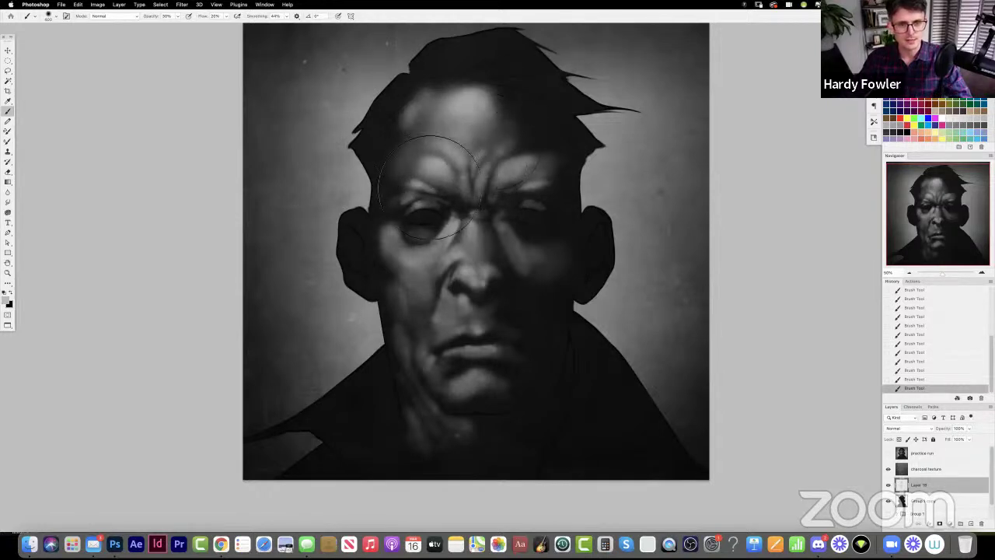
- Reload the silhouette's selection with its outline hidden and build up light on the nose, upper lip, mouth and chin
{"action": "left_click", "coordinate": [903, 502], "text": "super"}
{"action": "key", "text": "super+h"}
{"action": "key", "text": "bracketright"}
{"action": "left_click_drag", "start_coordinate": [468, 286], "coordinate": [465, 289]}
{"action": "left_click_drag", "start_coordinate": [448, 328], "coordinate": [451, 318]}
{"action": "mouse_move", "coordinate": [469, 283]}
{"action": "left_mouse_down"}
{"action": "mouse_move", "coordinate": [495, 265]}
{"action": "mouse_move", "coordinate": [451, 319]}
{"action": "left_mouse_up"}
{"action": "left_click_drag", "start_coordinate": [453, 353], "coordinate": [456, 370]}
{"action": "mouse_move", "coordinate": [475, 337]}
{"action": "left_mouse_down"}
{"action": "mouse_move", "coordinate": [455, 354]}
{"action": "mouse_move", "coordinate": [468, 356]}
{"action": "left_mouse_up"}
{"action": "mouse_move", "coordinate": [468, 356]}
{"action": "left_mouse_down"}
{"action": "mouse_move", "coordinate": [454, 351]}
{"action": "mouse_move", "coordinate": [466, 350]}
{"action": "left_mouse_up"}
- Define the lit side's outer cheek and jaw with a smaller soft brush at 20% opacity
{"action": "key", "text": "2"}
{"action": "key", "text": "bracketleft"}
{"action": "key", "text": "bracketleft"}
{"action": "key", "text": "bracketleft"}
{"action": "key", "text": "bracketleft"}
{"action": "key", "text": "bracketleft"}
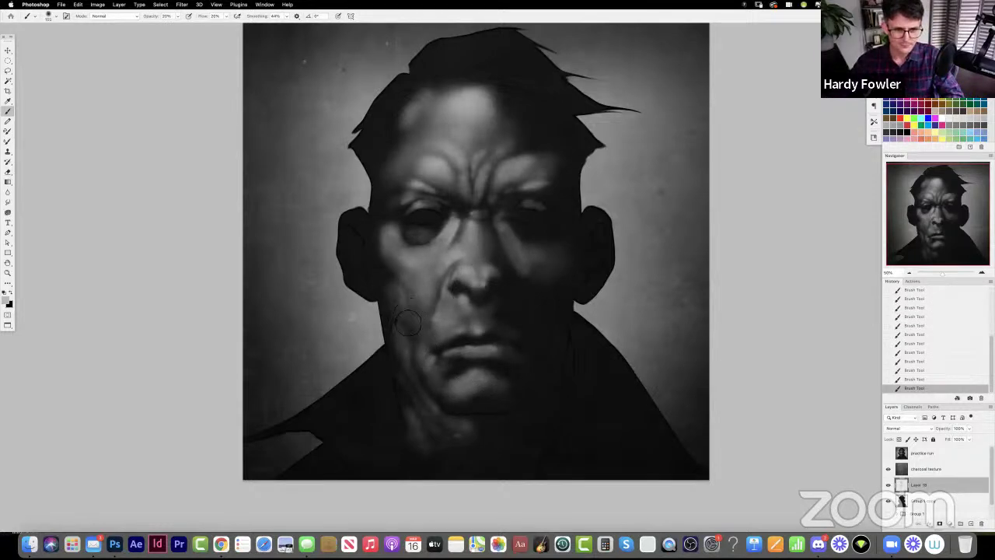
{"action": "key", "text": "bracketright"}
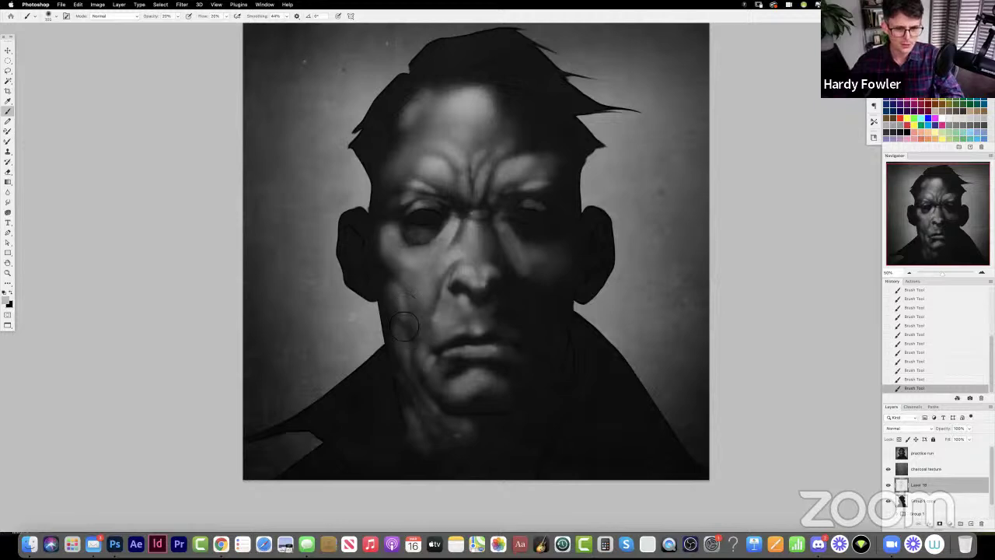
{"action": "left_click_drag", "start_coordinate": [396, 306], "coordinate": [412, 359]}
{"action": "key", "text": "bracketright"}
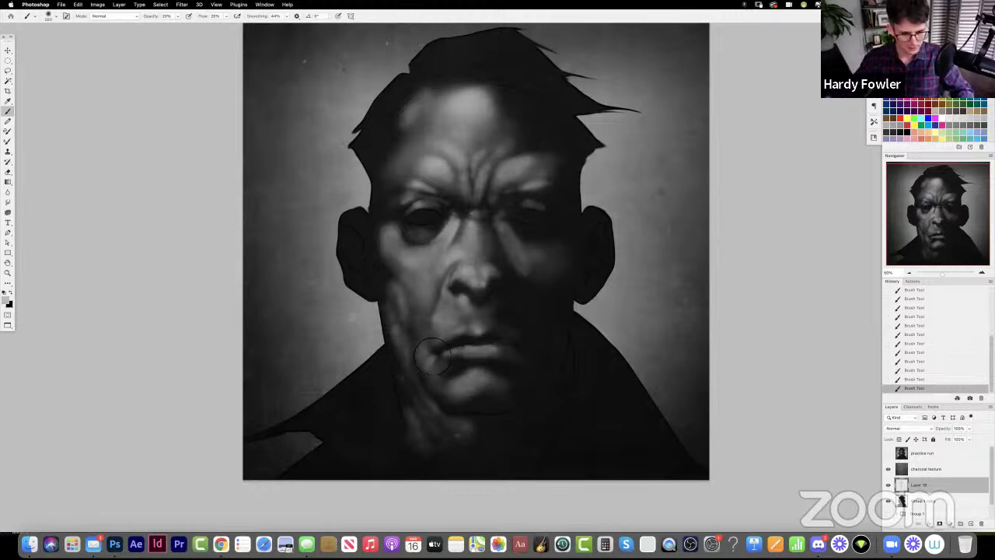
- Lighten the folds at the lit mouth corner and the chin with soft strokes
{"action": "left_click_drag", "start_coordinate": [438, 340], "coordinate": [441, 366]}
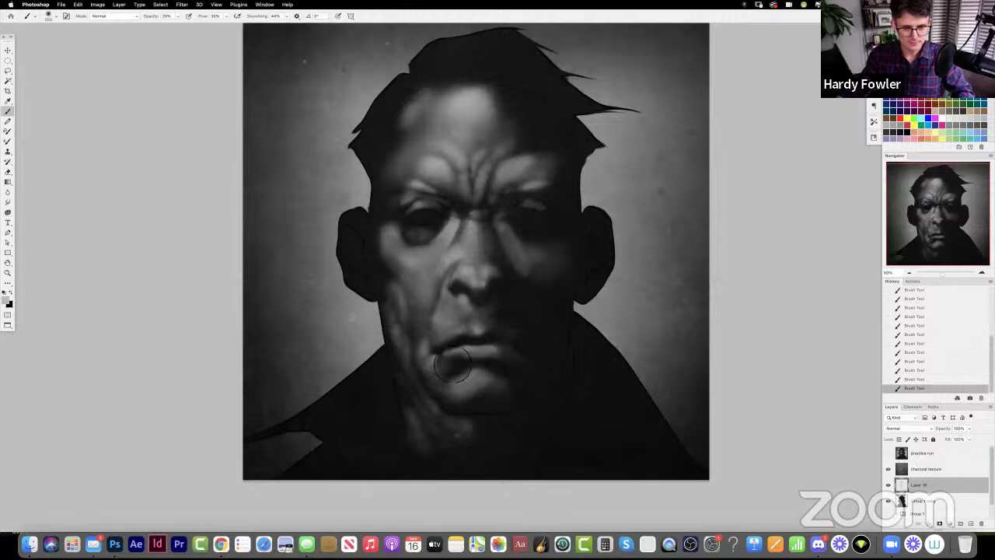
{"action": "mouse_move", "coordinate": [438, 387]}
{"action": "left_mouse_down"}
{"action": "mouse_move", "coordinate": [468, 367]}
{"action": "mouse_move", "coordinate": [460, 387]}
{"action": "mouse_move", "coordinate": [489, 380]}
{"action": "left_mouse_up"}
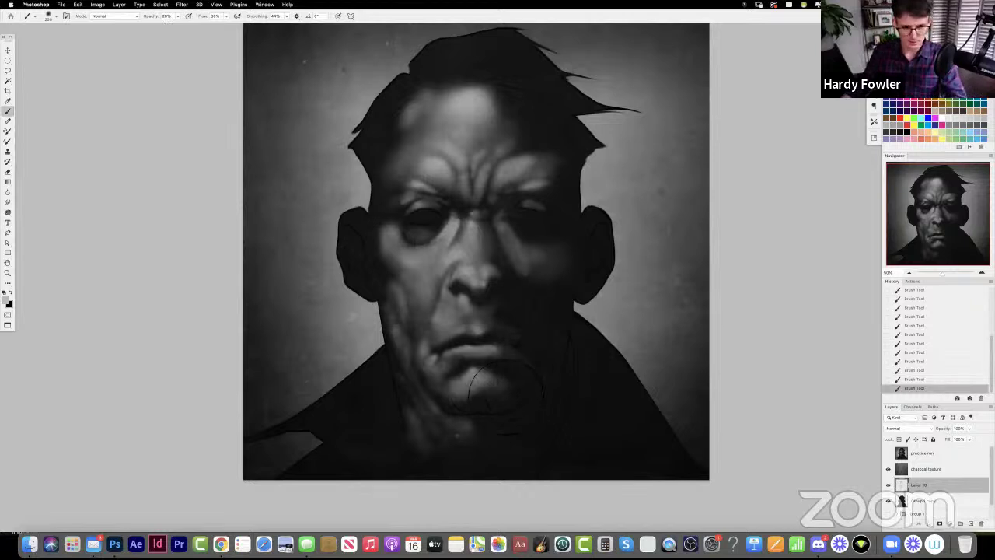
{"action": "mouse_move", "coordinate": [476, 384]}
{"action": "left_mouse_down"}
{"action": "mouse_move", "coordinate": [446, 401]}
{"action": "mouse_move", "coordinate": [385, 337]}
{"action": "mouse_move", "coordinate": [422, 381]}
{"action": "mouse_move", "coordinate": [401, 317]}
{"action": "mouse_move", "coordinate": [421, 377]}
{"action": "left_mouse_up"}
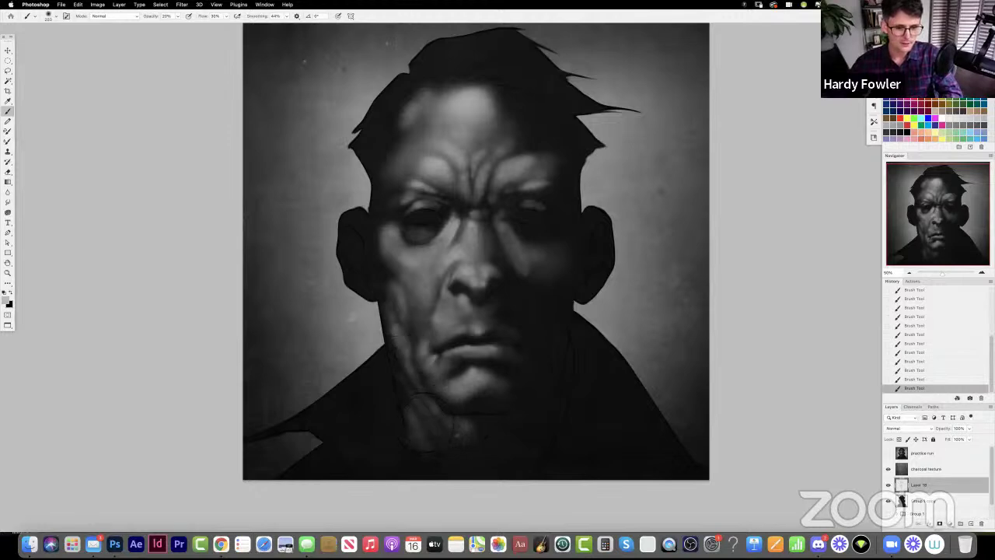
- Brush faint light onto the lit side of the forehead and the shadow-side cheek
{"action": "left_click_drag", "start_coordinate": [422, 136], "coordinate": [409, 156]}
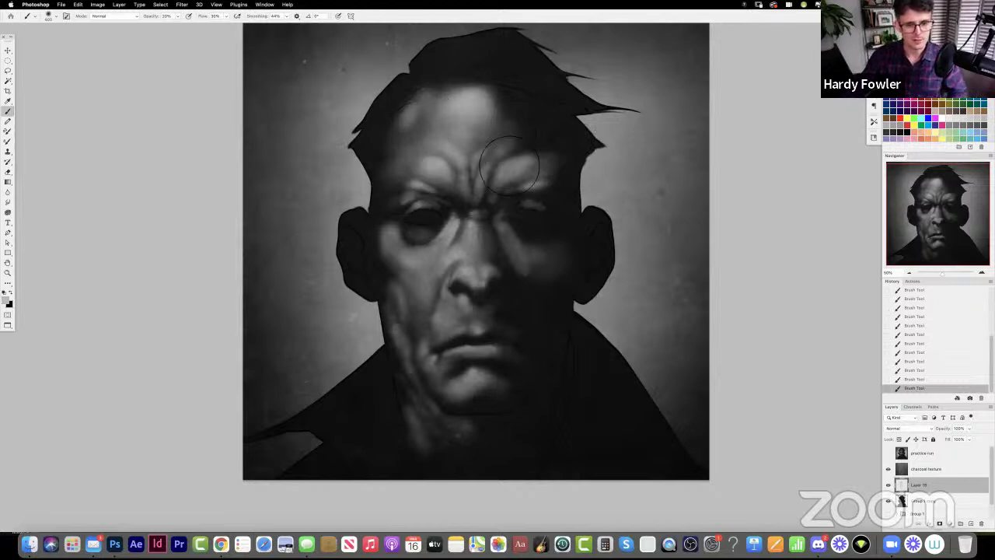
{"action": "mouse_move", "coordinate": [457, 253]}
{"action": "left_mouse_down"}
{"action": "mouse_move", "coordinate": [541, 267]}
{"action": "mouse_move", "coordinate": [585, 257]}
{"action": "mouse_move", "coordinate": [568, 255]}
{"action": "mouse_move", "coordinate": [575, 278]}
{"action": "mouse_move", "coordinate": [535, 272]}
{"action": "left_mouse_up"}
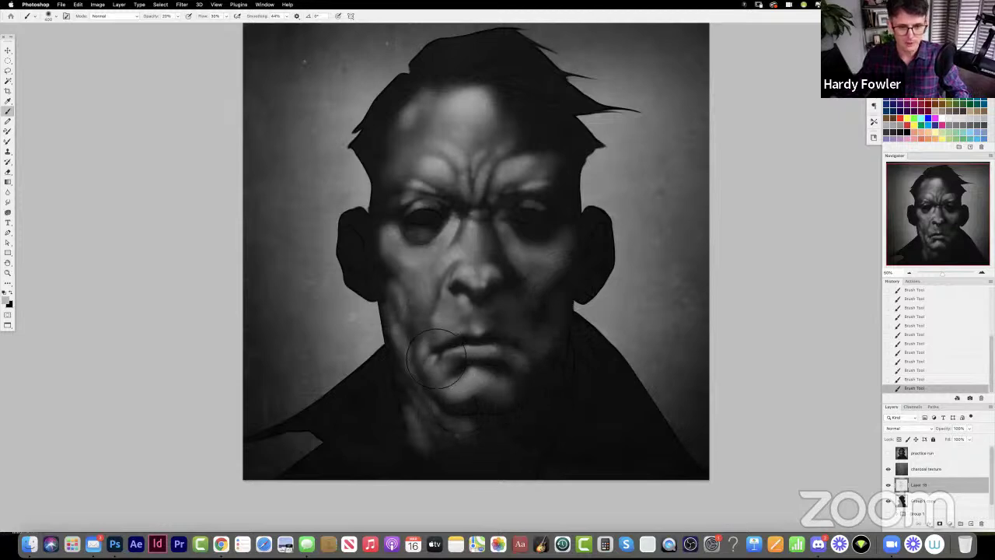
- Hide the charcoal texture layer to check the painted face without it, and show the layer again
{"action": "left_click", "coordinate": [889, 469]}
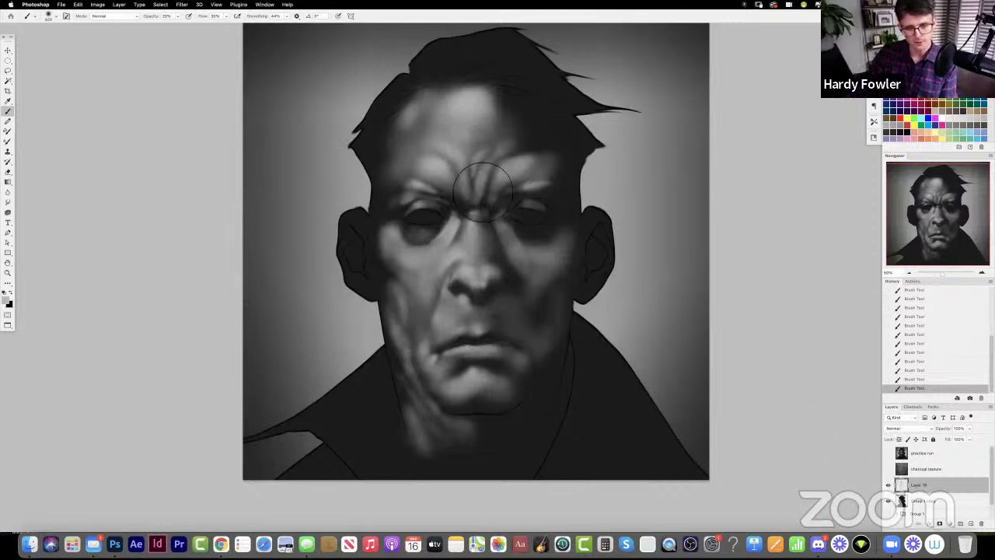
{"action": "left_click", "coordinate": [920, 470]}
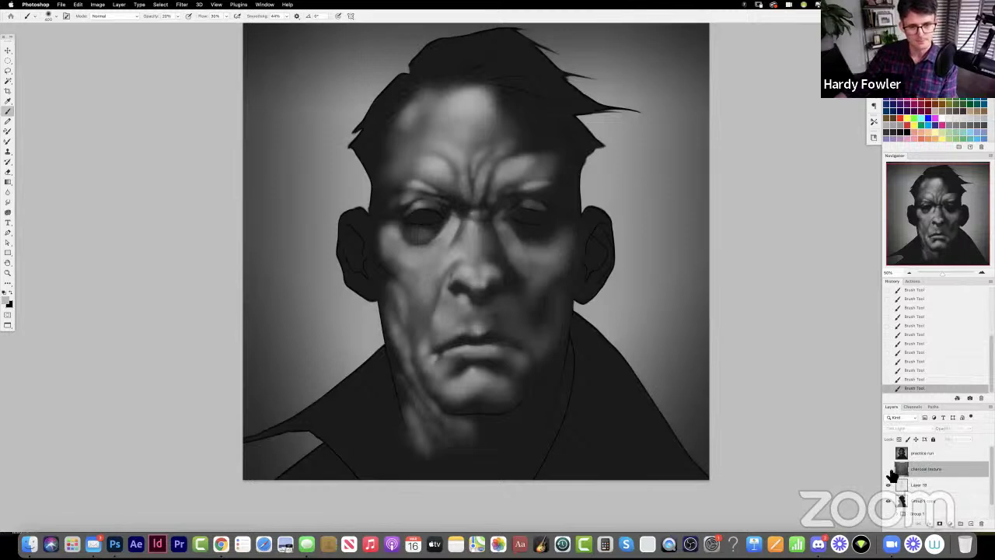
{"action": "left_click", "coordinate": [889, 470]}
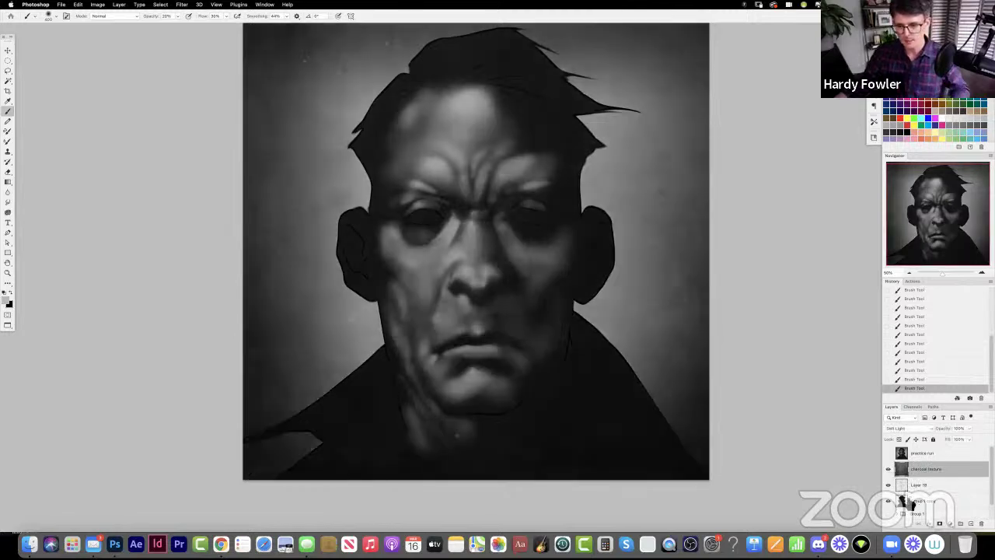
- Load the silhouette's selection, return to the painted light layer, and lighten the nostril, upper lip and mouth-corner fold
{"action": "left_click", "coordinate": [903, 503], "text": "super"}
{"action": "left_click", "coordinate": [919, 485]}
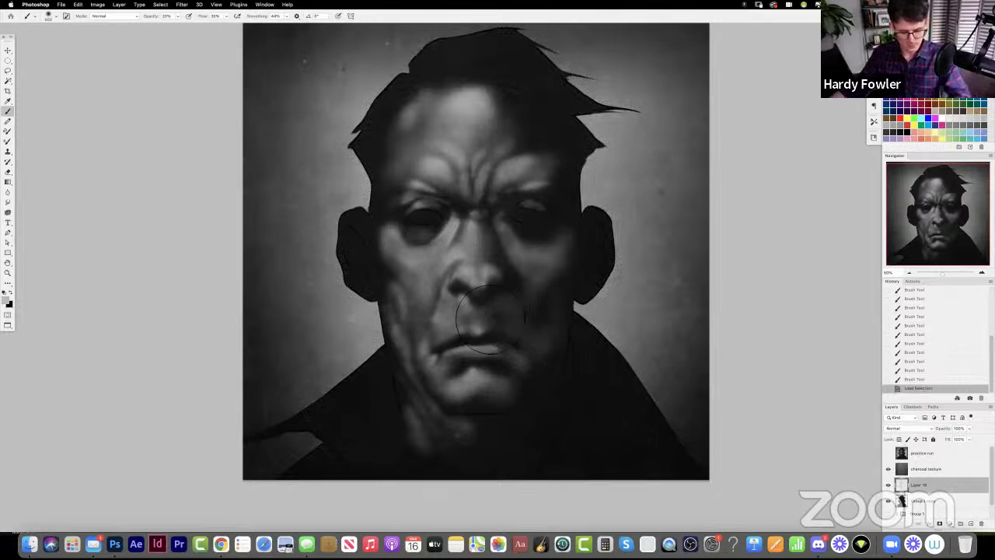
{"action": "left_click_drag", "start_coordinate": [472, 307], "coordinate": [444, 293]}
{"action": "left_click_drag", "start_coordinate": [452, 279], "coordinate": [452, 301]}
{"action": "left_click_drag", "start_coordinate": [455, 298], "coordinate": [447, 305]}
{"action": "mouse_move", "coordinate": [450, 294]}
{"action": "left_mouse_down"}
{"action": "mouse_move", "coordinate": [450, 331]}
{"action": "mouse_move", "coordinate": [458, 332]}
{"action": "mouse_move", "coordinate": [432, 355]}
{"action": "left_mouse_up"}
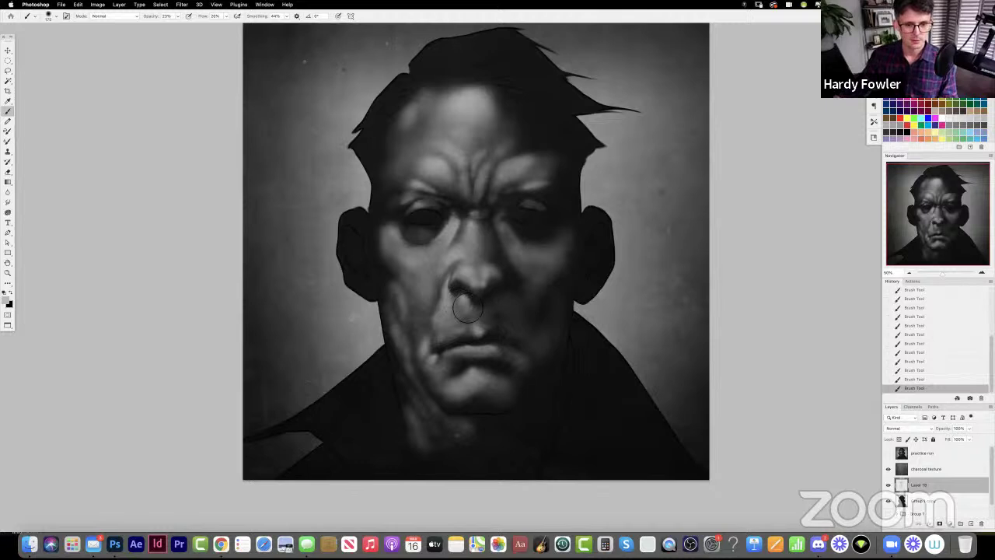
- Refine the inner eye corner and the bag under the lit-side eye with a small soft brush
{"action": "key", "text": "bracketleft"}
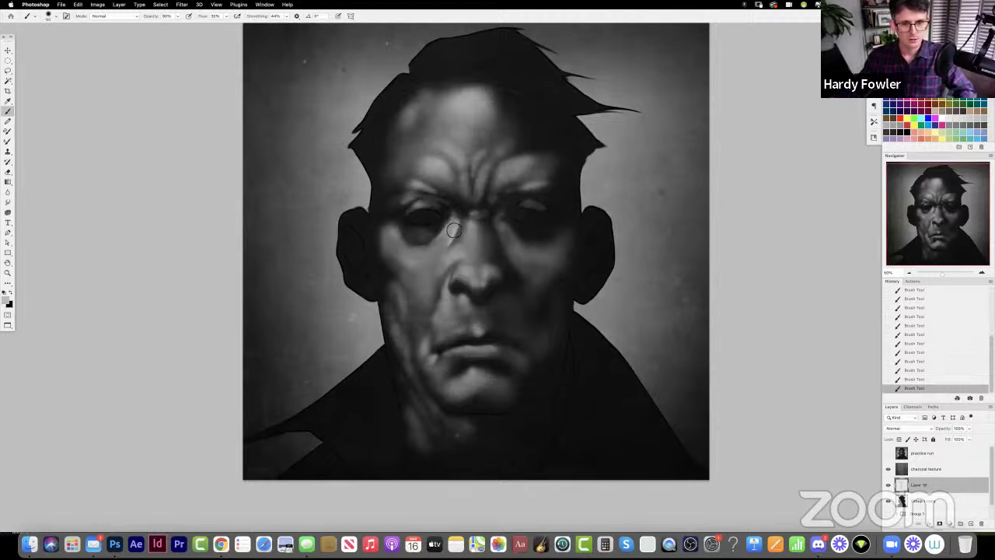
{"action": "key", "text": "bracketright"}
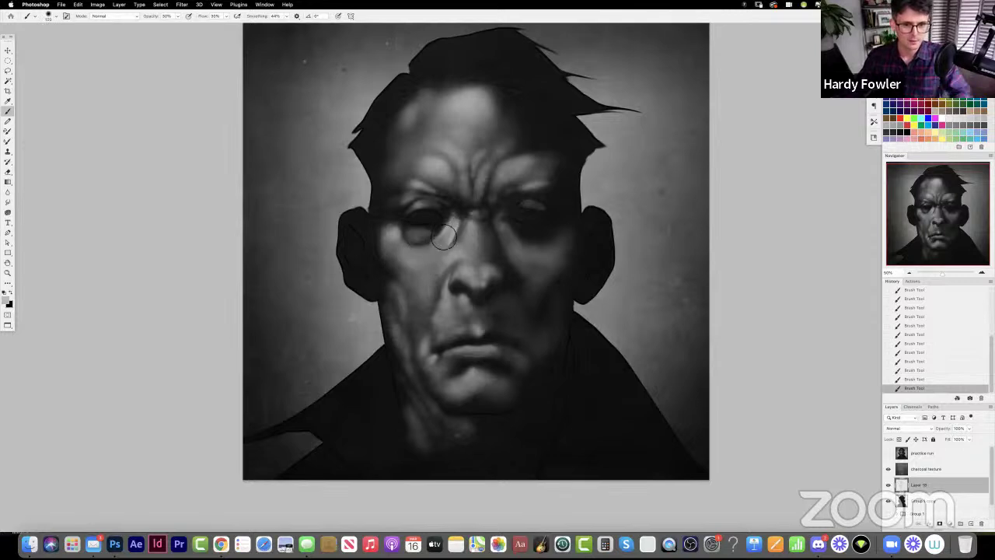
{"action": "key", "text": "2"}
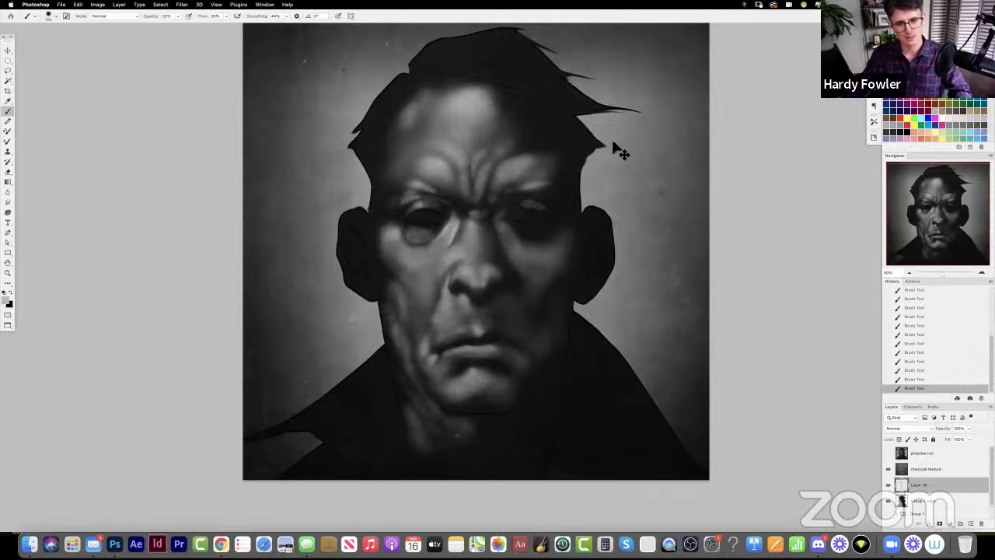
- Flip the canvas horizontally and lighten the brow and upper eyelid of the lit-side eye with a small soft brush
{"action": "key", "text": "super+l"}
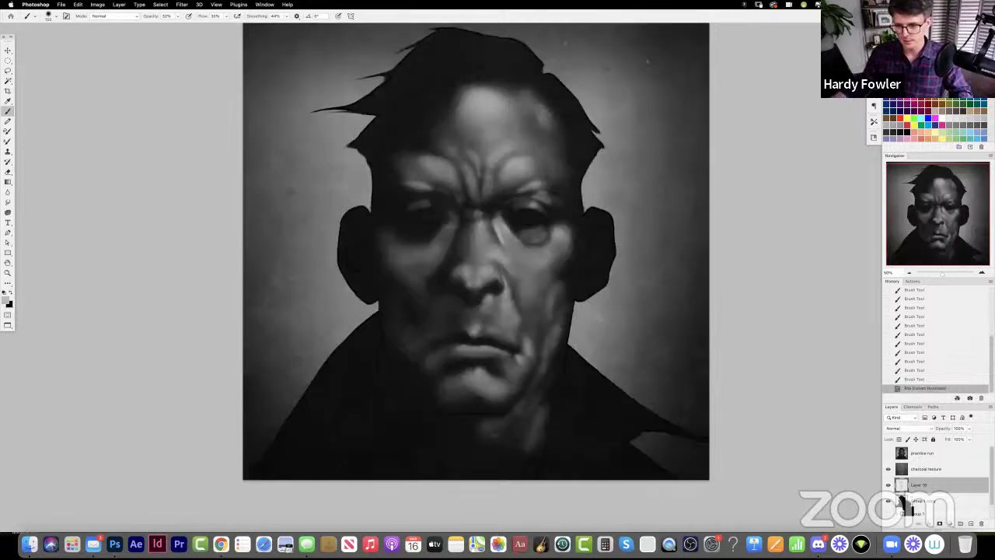
{"action": "key", "text": "2"}
{"action": "left_click_drag", "start_coordinate": [544, 185], "coordinate": [537, 189]}
{"action": "left_click_drag", "start_coordinate": [545, 186], "coordinate": [531, 192]}
{"action": "mouse_move", "coordinate": [536, 191]}
{"action": "left_mouse_down"}
{"action": "mouse_move", "coordinate": [530, 194]}
{"action": "mouse_move", "coordinate": [526, 166]}
{"action": "left_mouse_up"}
{"action": "key", "text": "4"}
{"action": "left_click_drag", "start_coordinate": [528, 163], "coordinate": [517, 168]}
{"action": "mouse_move", "coordinate": [522, 163]}
{"action": "left_mouse_down"}
{"action": "mouse_move", "coordinate": [535, 159]}
{"action": "mouse_move", "coordinate": [542, 185]}
{"action": "left_mouse_up"}
- Brush soft light across the lower forehead above the lit-side brow with a larger soft brush
{"action": "key", "text": "]"}
{"action": "key", "text": "5"}
{"action": "key", "text": "]"}
{"action": "key", "text": "]"}
{"action": "key", "text": "]"}
{"action": "left_click_drag", "start_coordinate": [494, 148], "coordinate": [539, 148]}
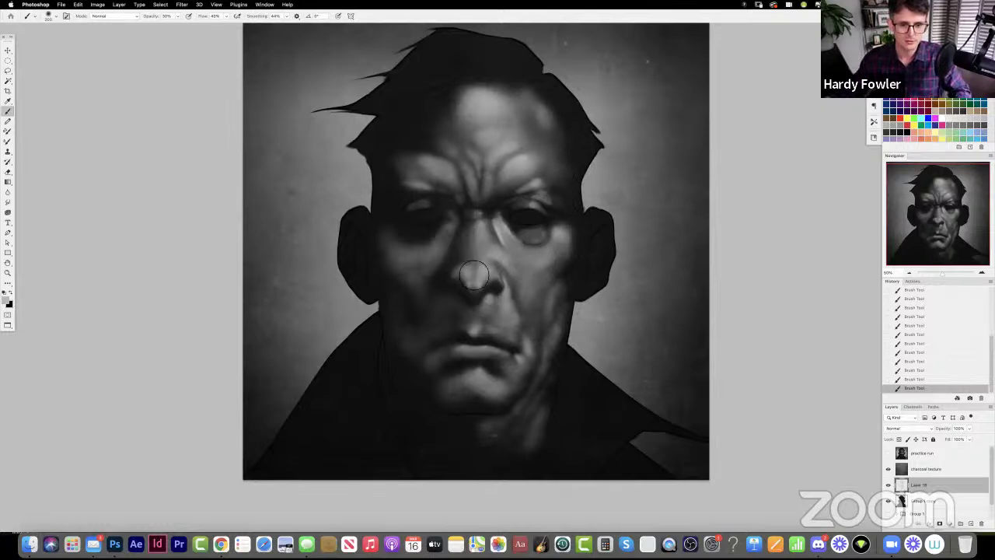
- Lighten the nose tip, the bridge and the side plane beside the lit-side eye
{"action": "key", "text": "5"}
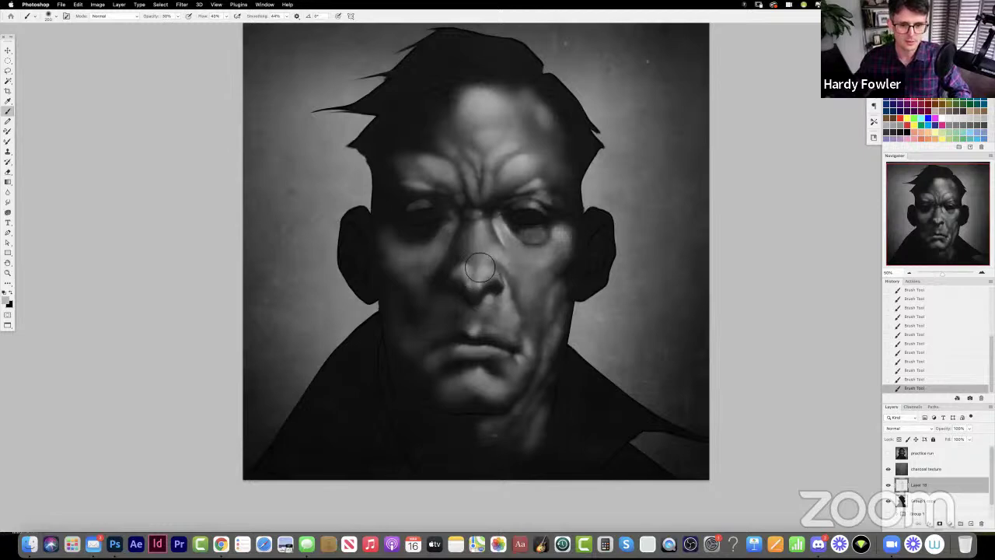
{"action": "left_click_drag", "start_coordinate": [491, 234], "coordinate": [498, 250]}
{"action": "key", "text": "3"}
{"action": "key", "text": "2"}
{"action": "key", "text": "4"}
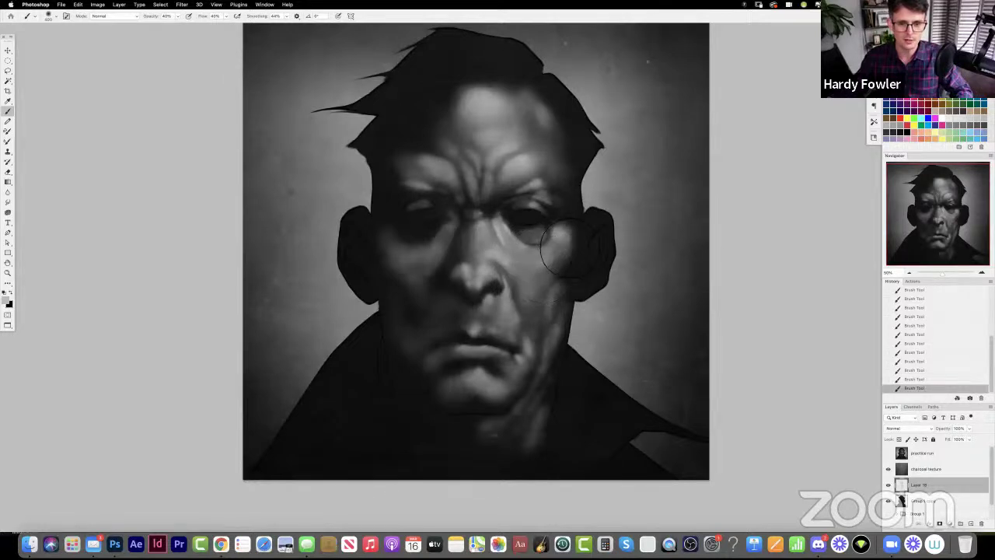
- Refine the bag under the lit-side eye with a smaller soft brush
{"action": "key", "text": "bracketleft"}
{"action": "key", "text": "bracketleft"}
{"action": "key", "text": "bracketleft"}
{"action": "key", "text": "bracketleft"}
{"action": "key", "text": "8"}
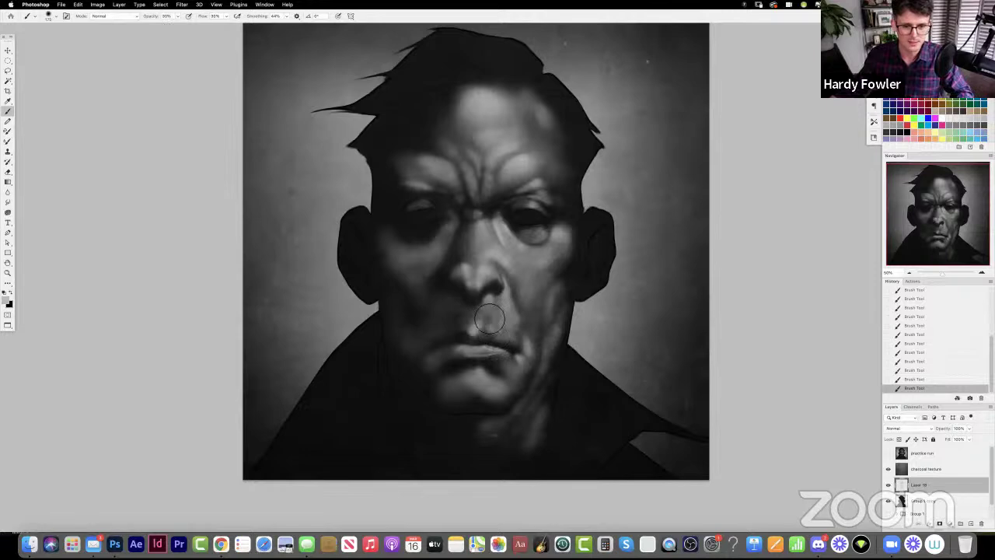
- Brush soft light around the lips, the chin and the shadow-side mouth corner at varying opacities
{"action": "key", "text": "2"}
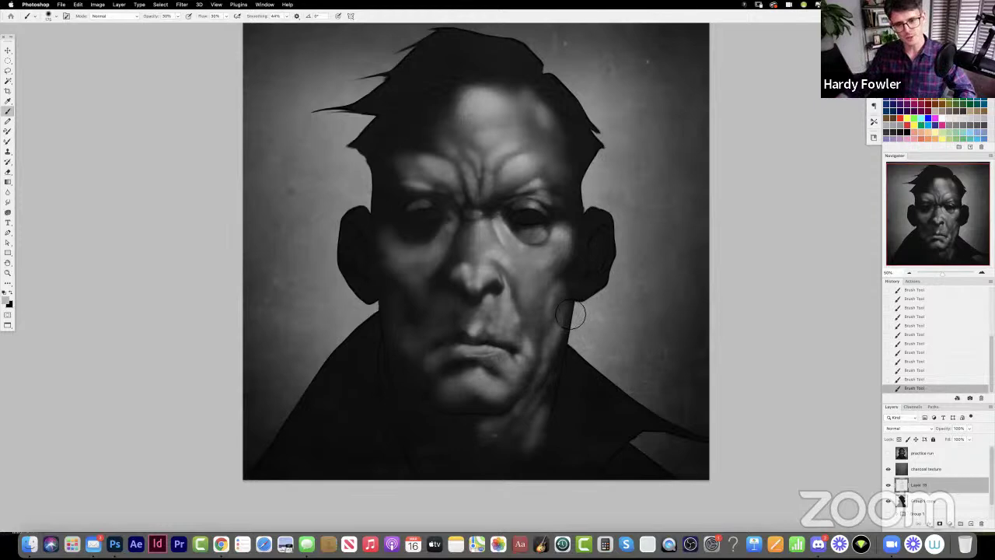
{"action": "key", "text": "4"}
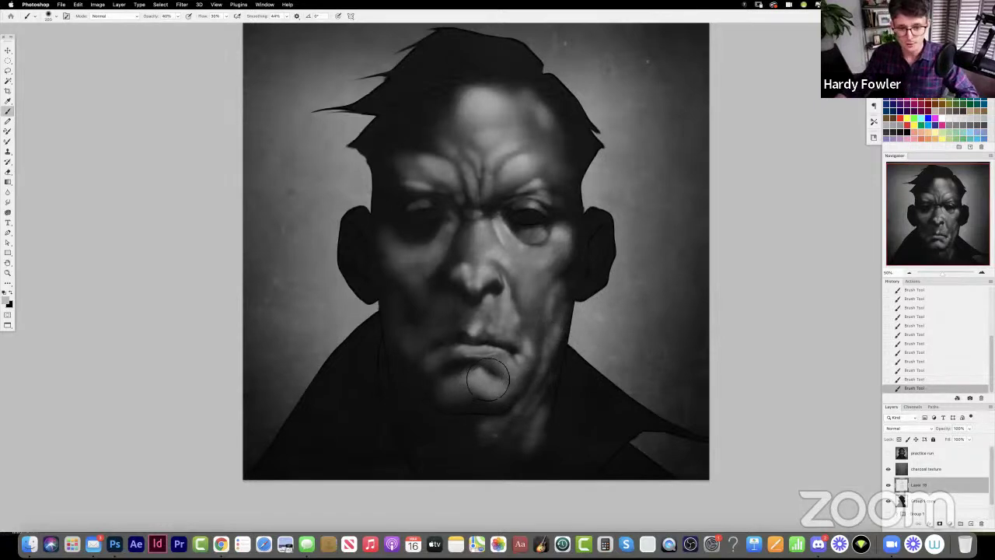
{"action": "key", "text": "5"}
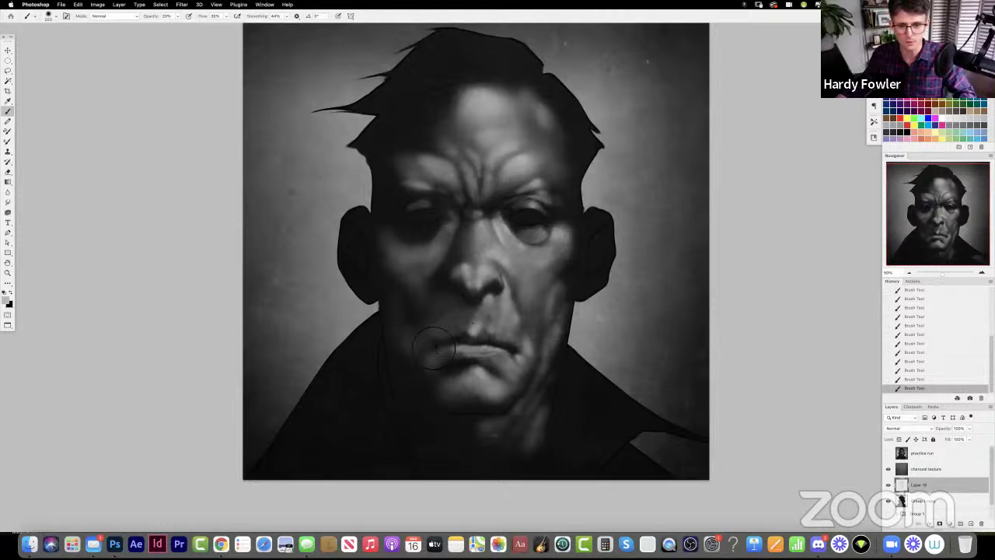
{"action": "key", "text": "4"}
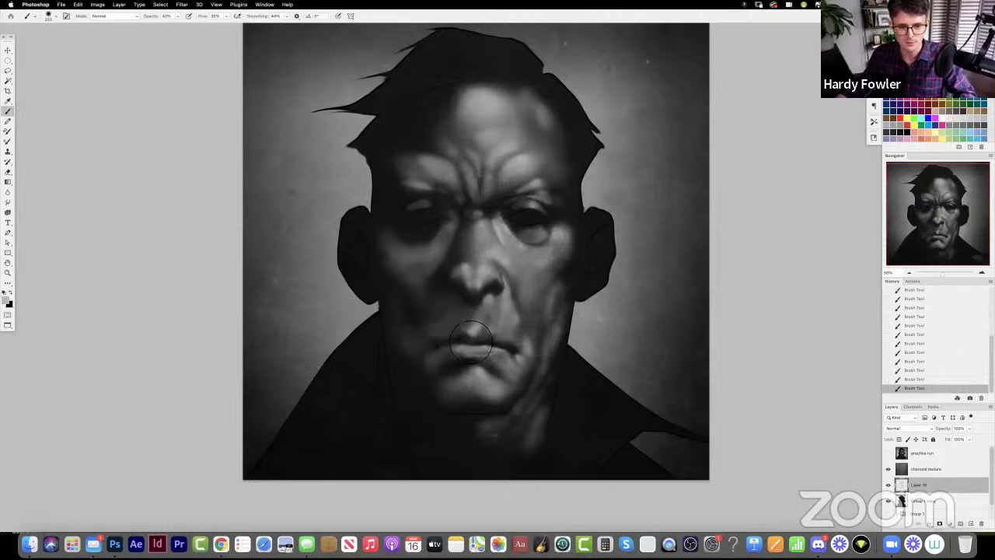
{"action": "key", "text": "2"}
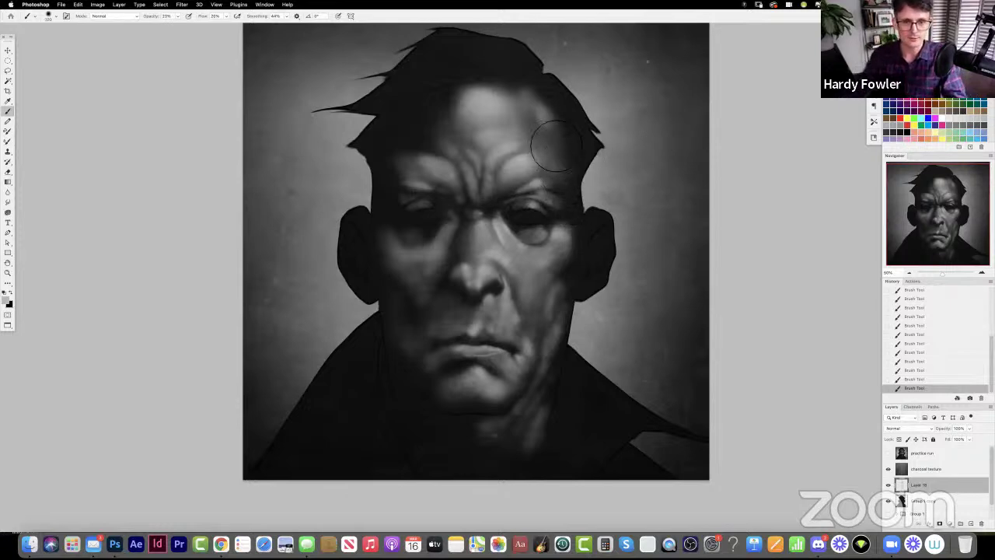
- Enlarge the soft brush and add faint light to the lit-side temple
{"action": "key", "text": "bracketright"}
{"action": "key", "text": "2"}
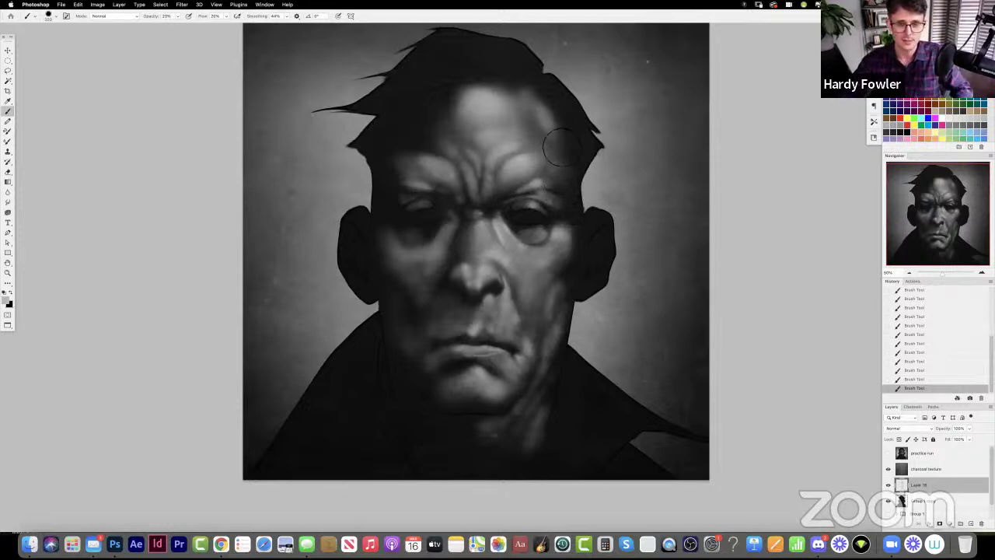
{"action": "key", "text": "bracketright"}
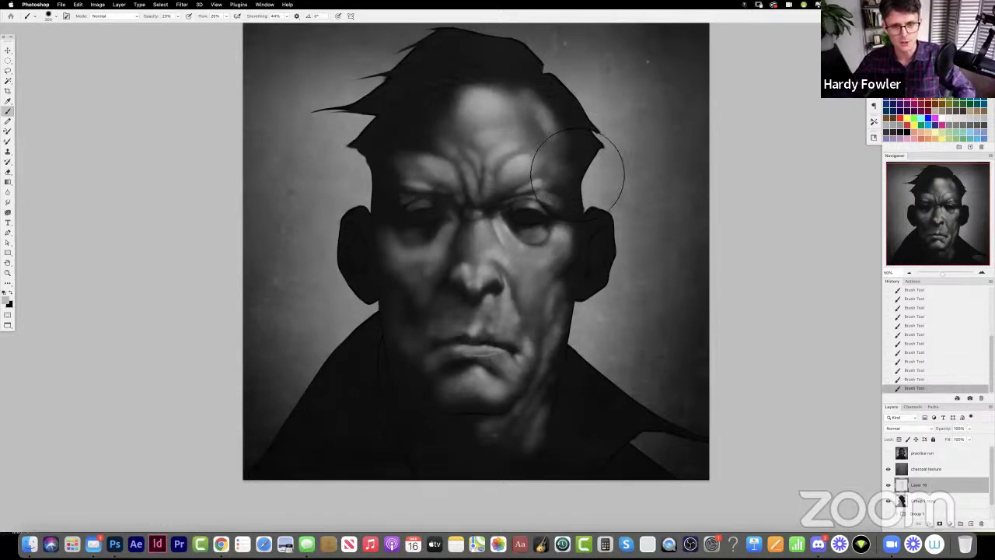
- Load the silhouette's selection, hide its edges, and softly erase light along the lit-side cheek and in front of the ear
{"action": "left_click", "coordinate": [902, 503], "text": "super"}
{"action": "key", "text": "super+h"}
{"action": "key", "text": "e"}
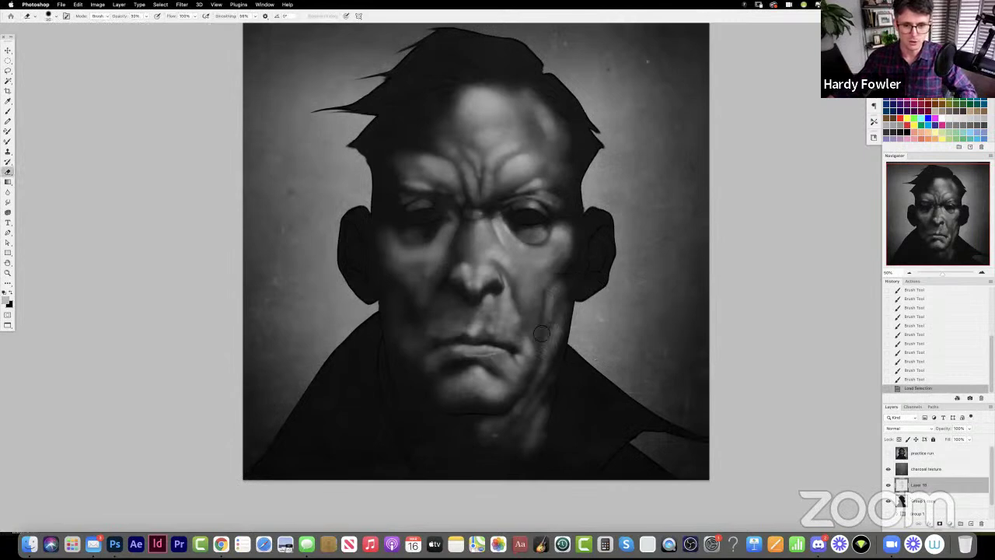
{"action": "key", "text": "]"}
{"action": "key", "text": "]"}
{"action": "key", "text": "]"}
{"action": "mouse_move", "coordinate": [549, 298]}
{"action": "left_mouse_down"}
{"action": "mouse_move", "coordinate": [550, 333]}
{"action": "mouse_move", "coordinate": [544, 325]}
{"action": "left_mouse_up"}
{"action": "left_click_drag", "start_coordinate": [553, 283], "coordinate": [548, 315]}
{"action": "left_click_drag", "start_coordinate": [578, 263], "coordinate": [568, 294]}
{"action": "left_click_drag", "start_coordinate": [577, 259], "coordinate": [569, 287]}
- Reload the silhouette's selection with hidden edges and brush soft light along the upper rim of the lit-side ear
{"action": "left_click", "coordinate": [903, 501], "text": "super"}
{"action": "key", "text": "super+h"}
{"action": "key", "text": "b"}
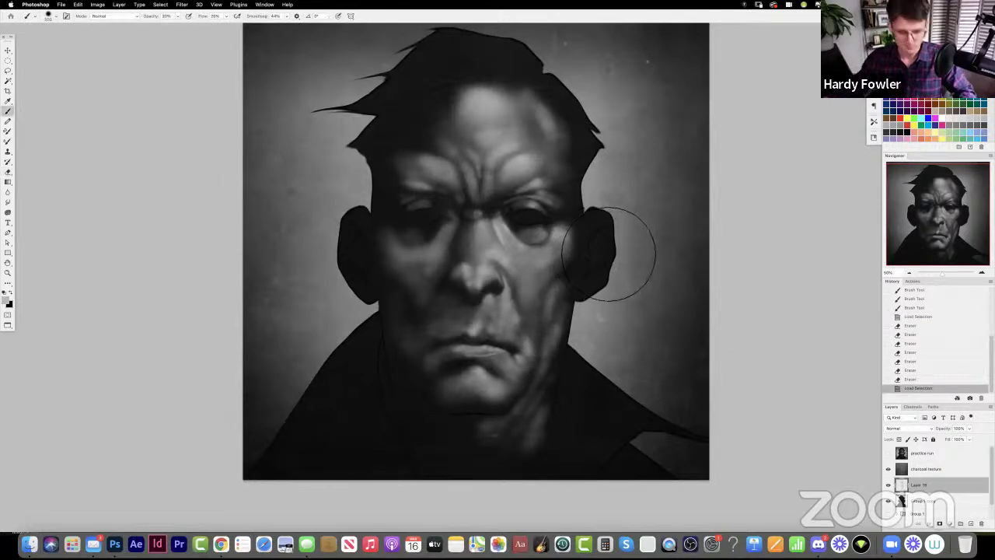
{"action": "mouse_move", "coordinate": [594, 217]}
{"action": "left_mouse_down"}
{"action": "mouse_move", "coordinate": [620, 215]}
{"action": "mouse_move", "coordinate": [598, 225]}
{"action": "left_mouse_up"}
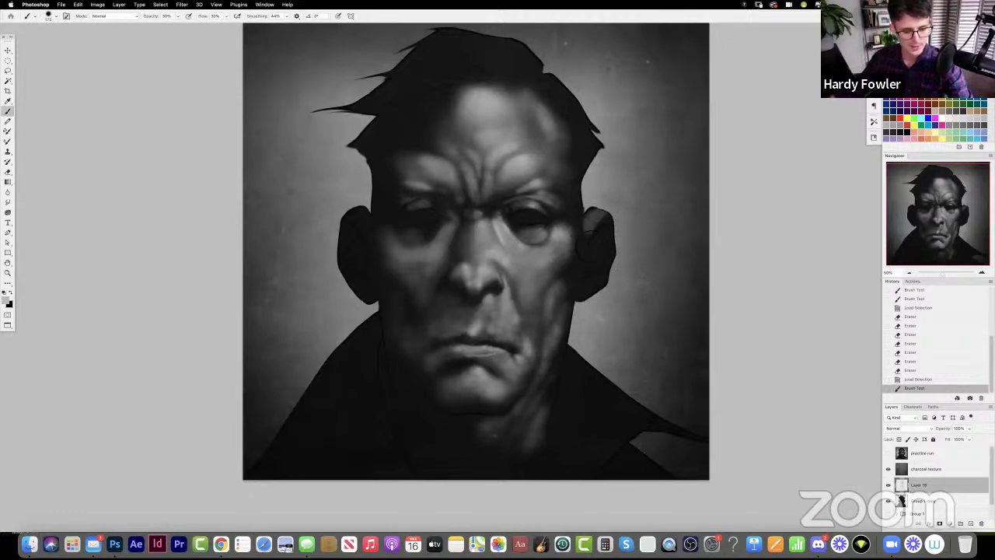
{"action": "left_click", "coordinate": [902, 504], "text": "super"}
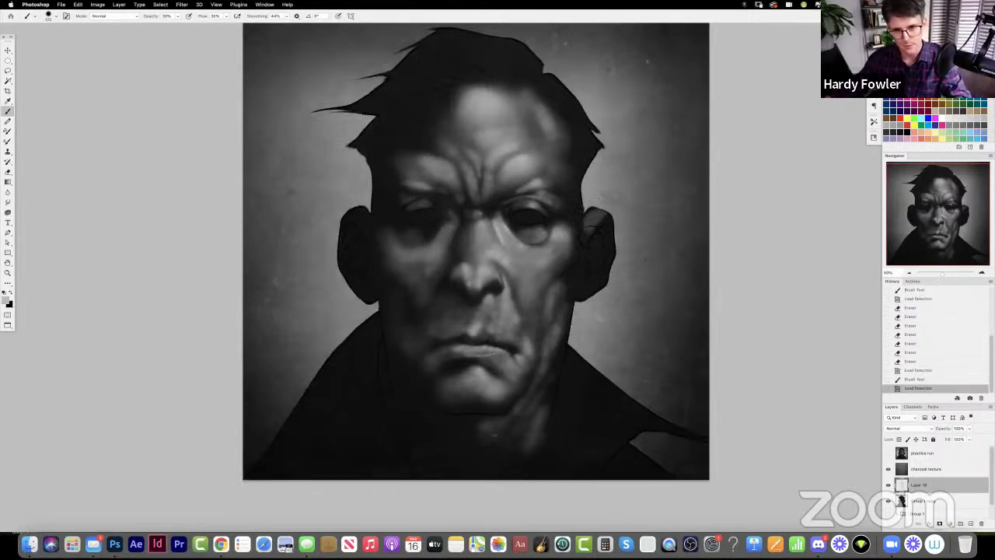
{"action": "mouse_move", "coordinate": [597, 234]}
{"action": "left_mouse_down"}
{"action": "mouse_move", "coordinate": [600, 216]}
{"action": "mouse_move", "coordinate": [624, 228]}
{"action": "left_mouse_up"}
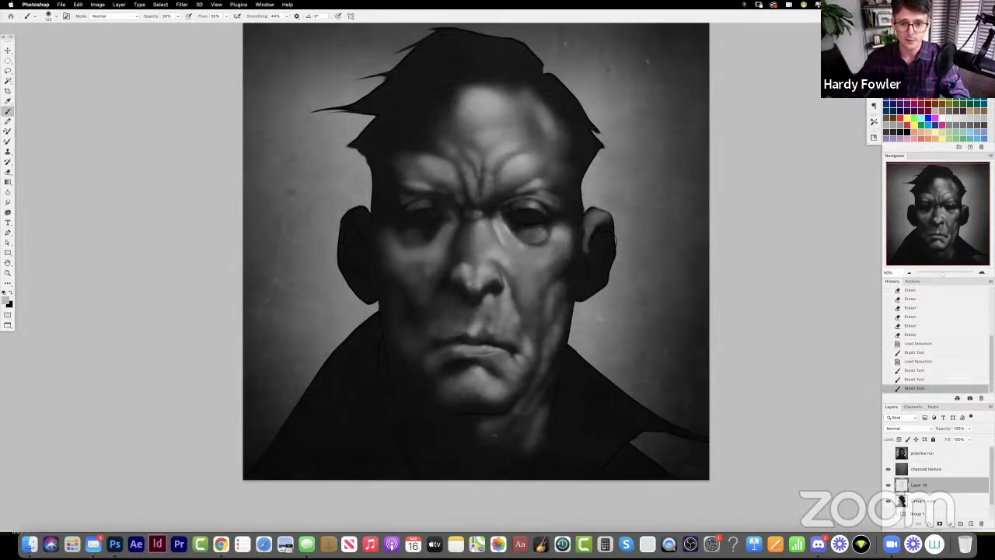
- Paint soft light on the lit-side ear's inner folds and lobe, and onto the shadow-side ear
{"action": "left_click_drag", "start_coordinate": [597, 290], "coordinate": [596, 261]}
{"action": "key", "text": "bracketright"}
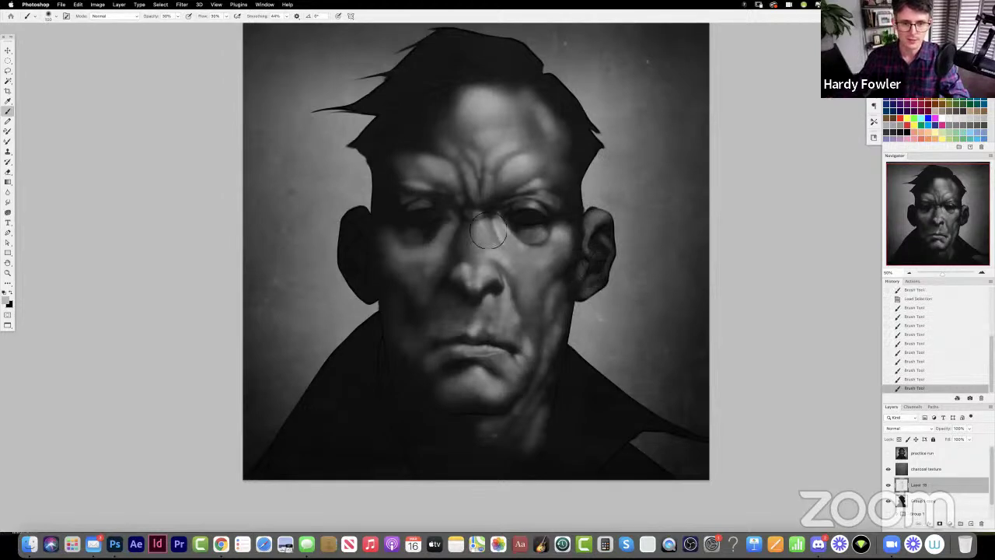
{"action": "left_click_drag", "start_coordinate": [383, 251], "coordinate": [380, 276]}
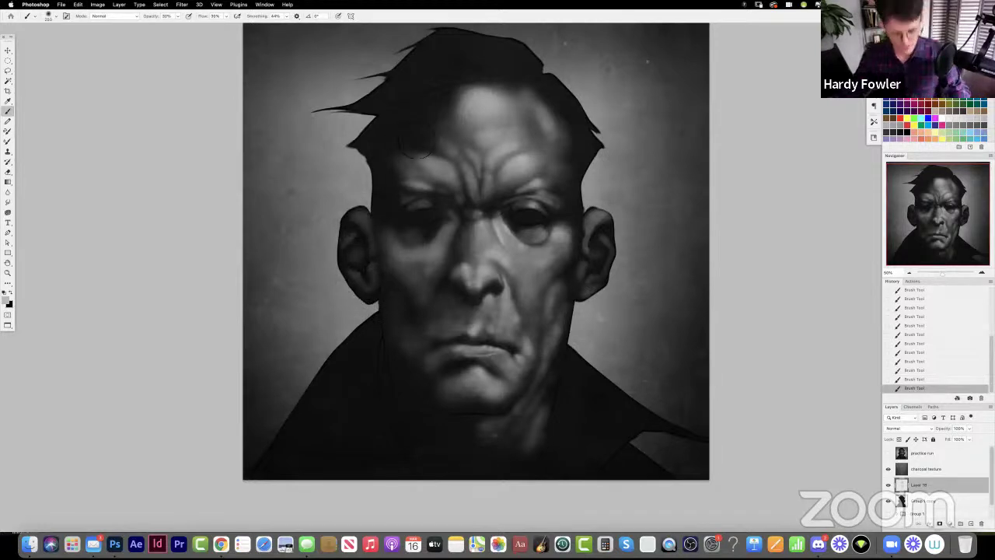
- Brush faint light over the shadow side of the forehead with a large low-opacity brush
{"action": "key", "text": "2"}
{"action": "key", "text": "shift+2"}
{"action": "key", "text": "bracketright"}
{"action": "key", "text": "bracketright"}
{"action": "key", "text": "bracketright"}
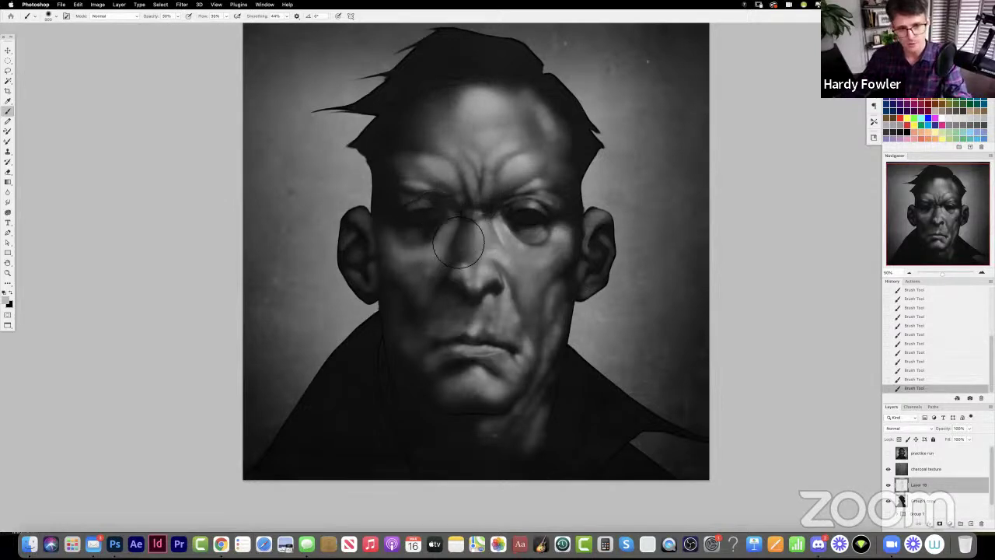
- Blend soft light into the side of the nose, the cheeks and the lit-side mouth corner
{"action": "mouse_move", "coordinate": [448, 260]}
{"action": "left_mouse_down"}
{"action": "mouse_move", "coordinate": [455, 270]}
{"action": "mouse_move", "coordinate": [452, 256]}
{"action": "left_mouse_up"}
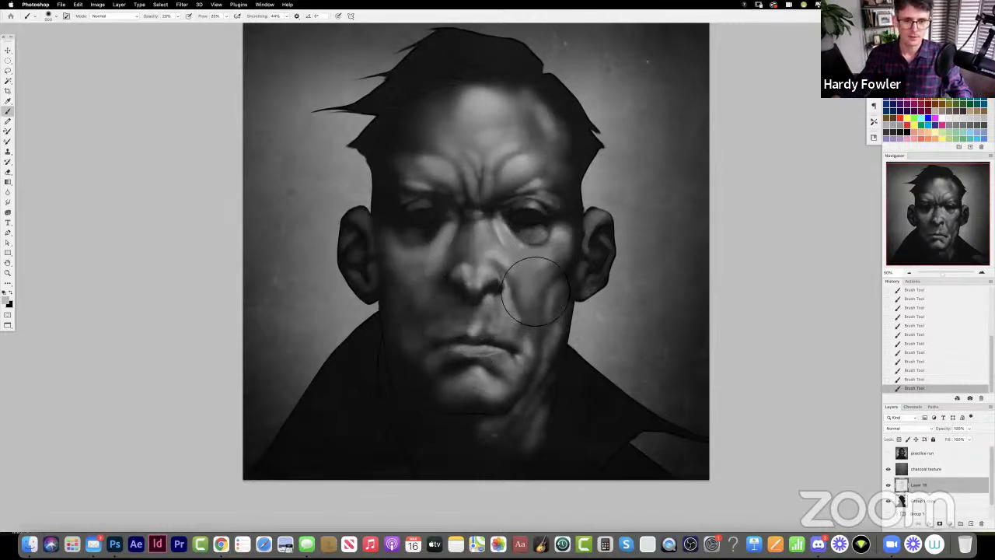
{"action": "key", "text": "comma"}
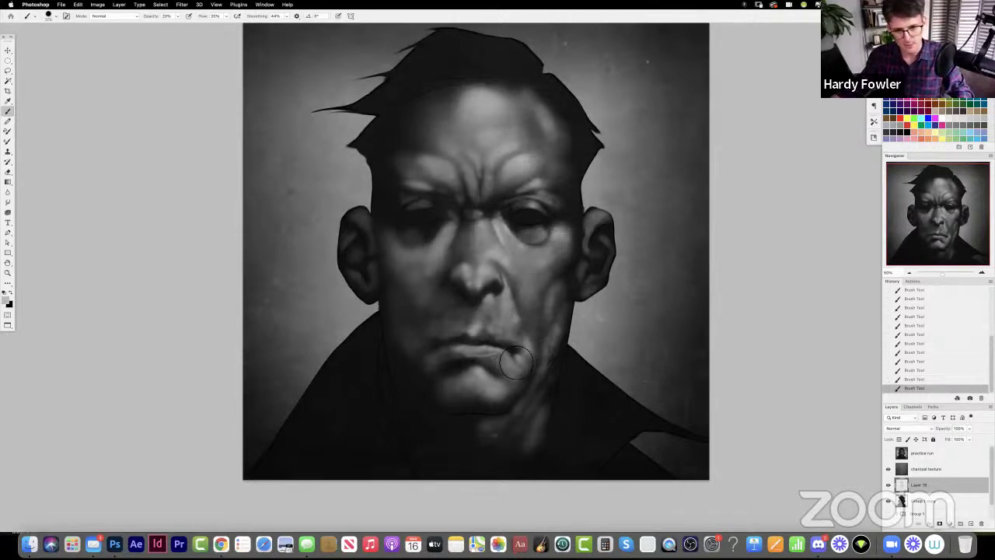
{"action": "key", "text": "3"}
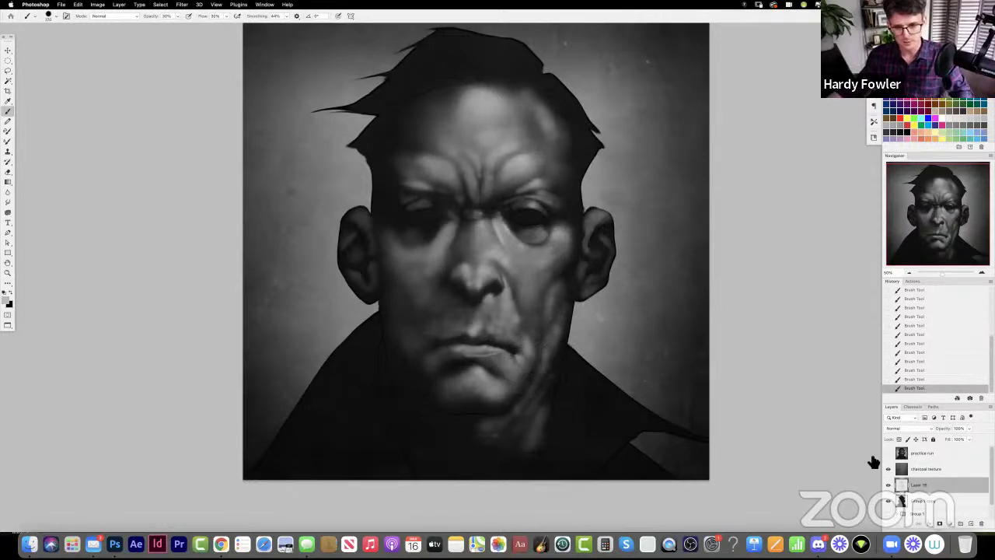
- Load the silhouette's selection, hide its edges, and briefly show the practice run layer for reference
{"action": "left_click", "coordinate": [901, 501], "text": "super"}
{"action": "key", "text": "super+h"}
{"action": "left_click", "coordinate": [888, 453]}
{"action": "left_click", "coordinate": [889, 453]}
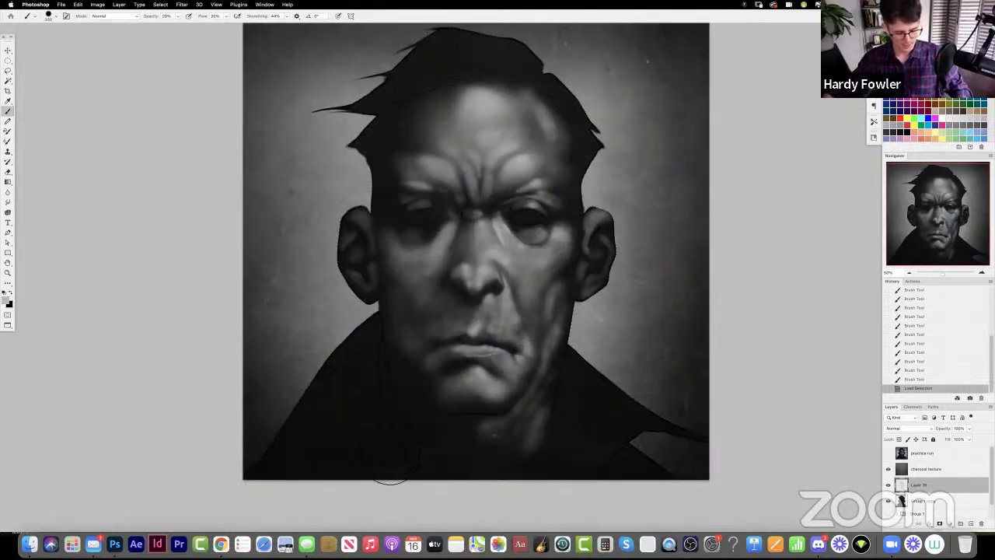
- Brush faint light onto the shadow-side chest of the coat and the lower neck, undoing a stray stroke
{"action": "mouse_move", "coordinate": [366, 417]}
{"action": "left_mouse_down"}
{"action": "mouse_move", "coordinate": [386, 476]}
{"action": "mouse_move", "coordinate": [330, 459]}
{"action": "mouse_move", "coordinate": [378, 464]}
{"action": "mouse_move", "coordinate": [386, 480]}
{"action": "mouse_move", "coordinate": [391, 453]}
{"action": "mouse_move", "coordinate": [386, 468]}
{"action": "mouse_move", "coordinate": [372, 460]}
{"action": "mouse_move", "coordinate": [363, 496]}
{"action": "left_mouse_up"}
{"action": "key", "text": "super+z"}
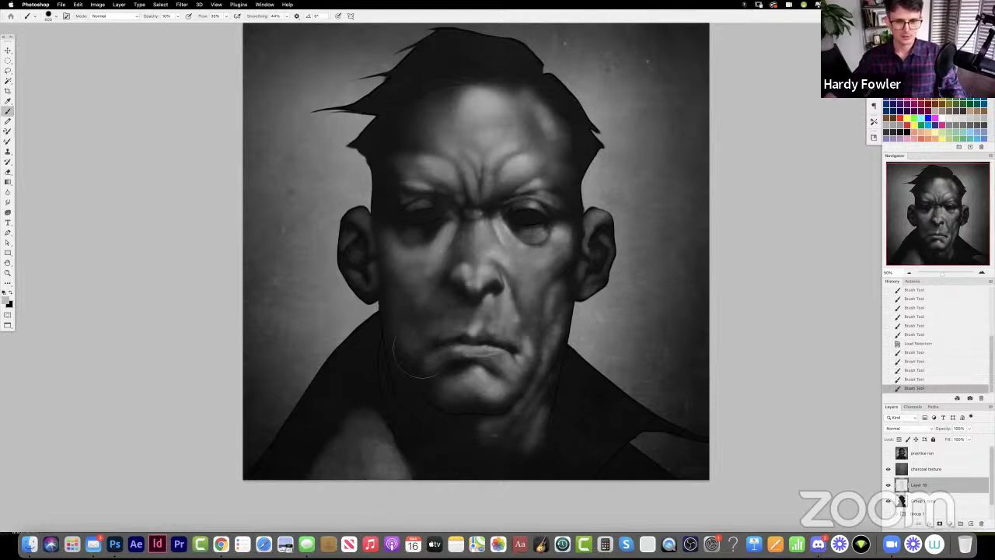
{"action": "key", "text": "2"}
{"action": "left_click_drag", "start_coordinate": [502, 454], "coordinate": [496, 465]}
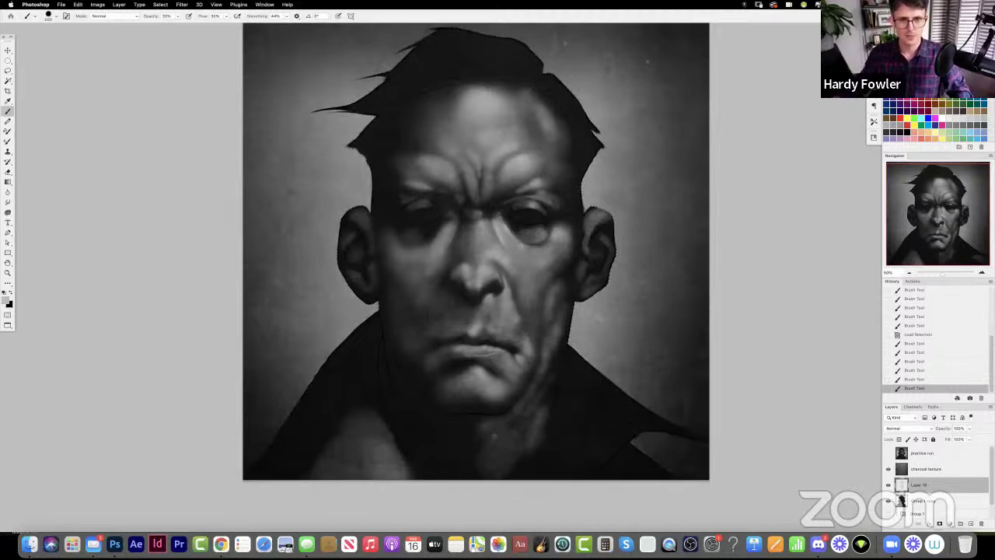
- Reload the silhouette's selection and paint soft light into the hair above the forehead and at the lit-side hairline
{"action": "scroll", "coordinate": [544, 271], "scroll_direction": "up", "scroll_amount": 2}
{"action": "left_click", "coordinate": [902, 500], "text": "super"}
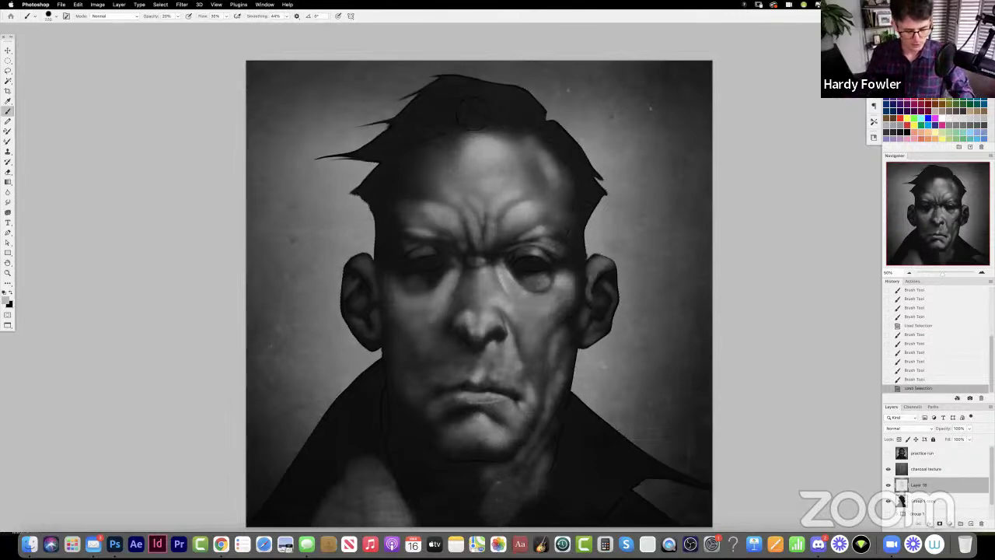
{"action": "mouse_move", "coordinate": [470, 123]}
{"action": "left_mouse_down"}
{"action": "mouse_move", "coordinate": [495, 134]}
{"action": "mouse_move", "coordinate": [467, 109]}
{"action": "mouse_move", "coordinate": [494, 115]}
{"action": "mouse_move", "coordinate": [464, 107]}
{"action": "mouse_move", "coordinate": [527, 108]}
{"action": "left_mouse_up"}
{"action": "left_click_drag", "start_coordinate": [557, 138], "coordinate": [581, 155]}
{"action": "mouse_move", "coordinate": [486, 132]}
{"action": "left_mouse_down"}
{"action": "mouse_move", "coordinate": [465, 143]}
{"action": "mouse_move", "coordinate": [490, 121]}
{"action": "mouse_move", "coordinate": [531, 110]}
{"action": "left_mouse_up"}
- Smudge the painted hair light into strands along the front hairline
{"action": "key", "text": "s"}
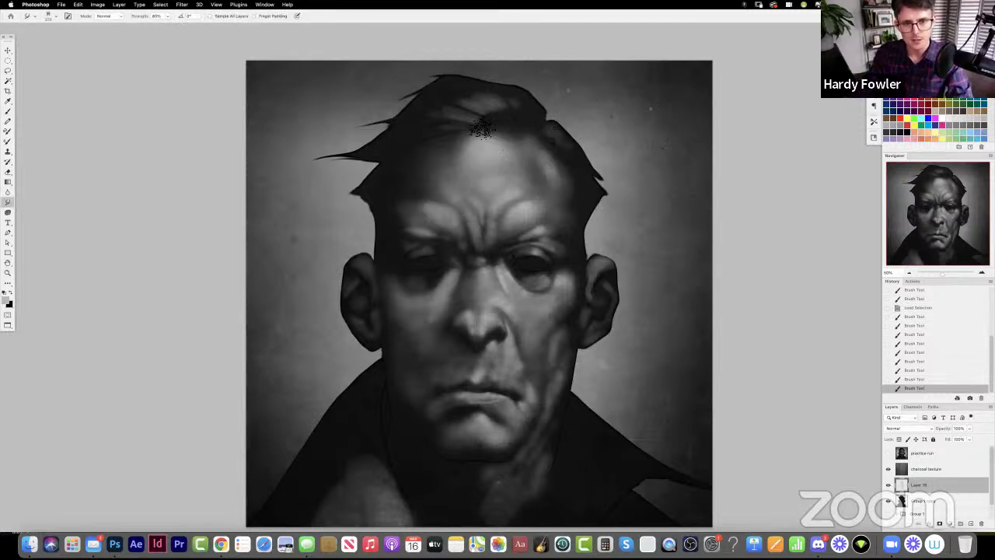
{"action": "mouse_move", "coordinate": [469, 121]}
{"action": "left_mouse_down"}
{"action": "mouse_move", "coordinate": [504, 138]}
{"action": "mouse_move", "coordinate": [474, 117]}
{"action": "mouse_move", "coordinate": [416, 119]}
{"action": "mouse_move", "coordinate": [493, 129]}
{"action": "left_mouse_up"}
{"action": "mouse_move", "coordinate": [492, 129]}
{"action": "left_mouse_down"}
{"action": "mouse_move", "coordinate": [447, 116]}
{"action": "mouse_move", "coordinate": [471, 109]}
{"action": "mouse_move", "coordinate": [511, 130]}
{"action": "left_mouse_up"}
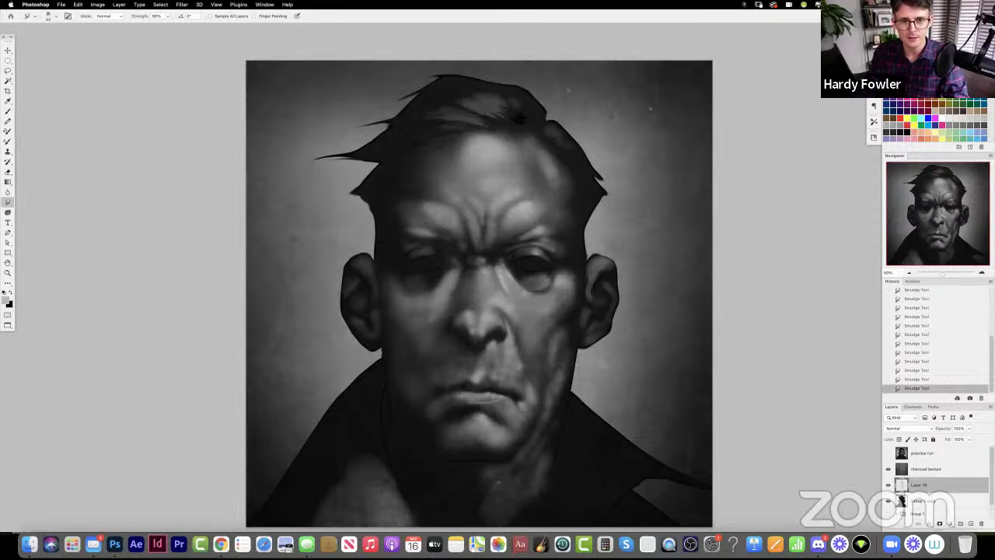
- Flip the canvas horizontally and smudge longer strands through the swept hair and lit-side hairline with a larger brush
{"action": "key", "text": "super+shift+h"}
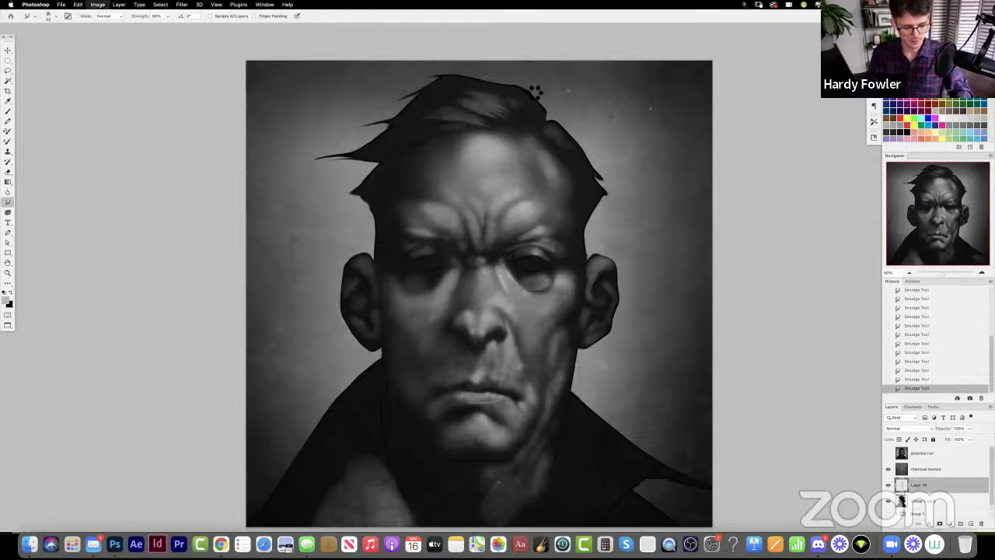
{"action": "key", "text": "bracketright"}
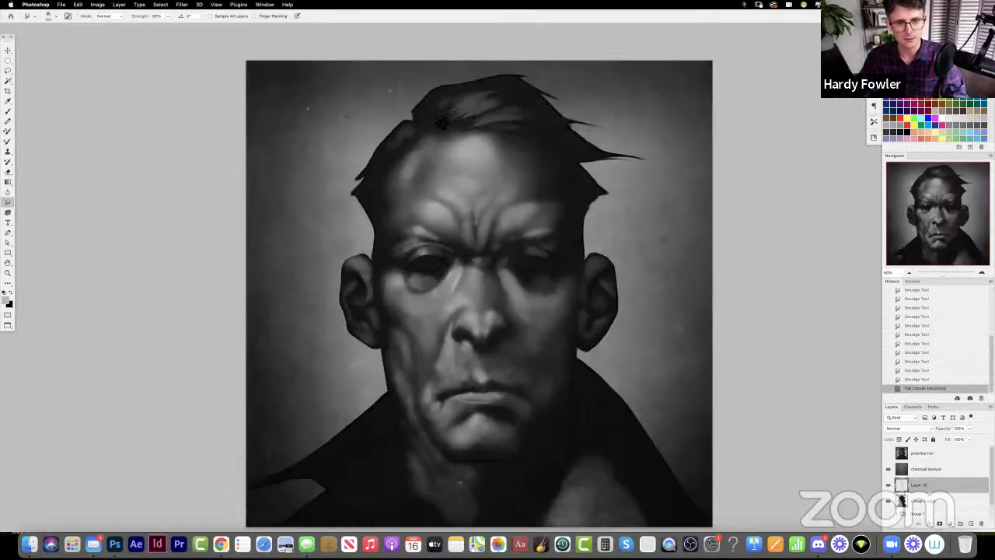
{"action": "left_click_drag", "start_coordinate": [494, 95], "coordinate": [506, 98]}
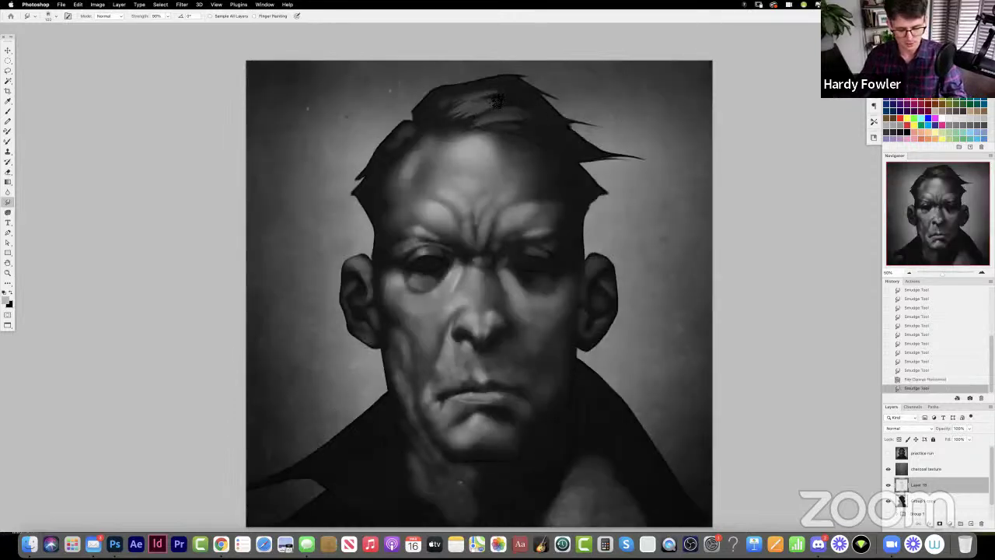
{"action": "left_click_drag", "start_coordinate": [480, 106], "coordinate": [510, 112]}
{"action": "mouse_move", "coordinate": [459, 130]}
{"action": "left_mouse_down"}
{"action": "mouse_move", "coordinate": [483, 116]}
{"action": "mouse_move", "coordinate": [471, 120]}
{"action": "left_mouse_up"}
{"action": "mouse_move", "coordinate": [450, 132]}
{"action": "left_mouse_down"}
{"action": "mouse_move", "coordinate": [523, 116]}
{"action": "mouse_move", "coordinate": [511, 119]}
{"action": "mouse_move", "coordinate": [547, 122]}
{"action": "mouse_move", "coordinate": [519, 119]}
{"action": "mouse_move", "coordinate": [569, 139]}
{"action": "left_mouse_up"}
{"action": "left_click_drag", "start_coordinate": [426, 145], "coordinate": [415, 133]}
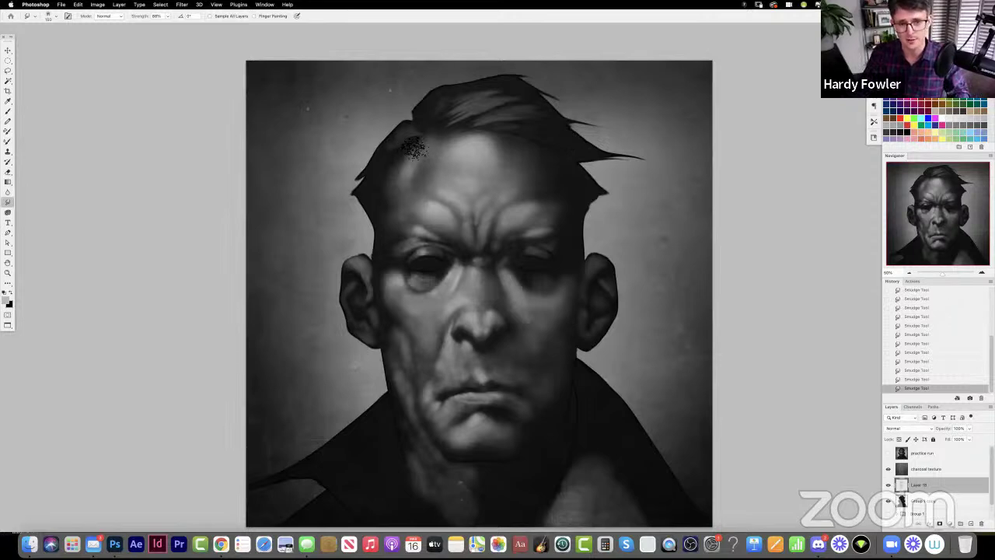
- Softly erase the hair highlights with a larger eraser to darken the swept strands
{"action": "key", "text": "b"}
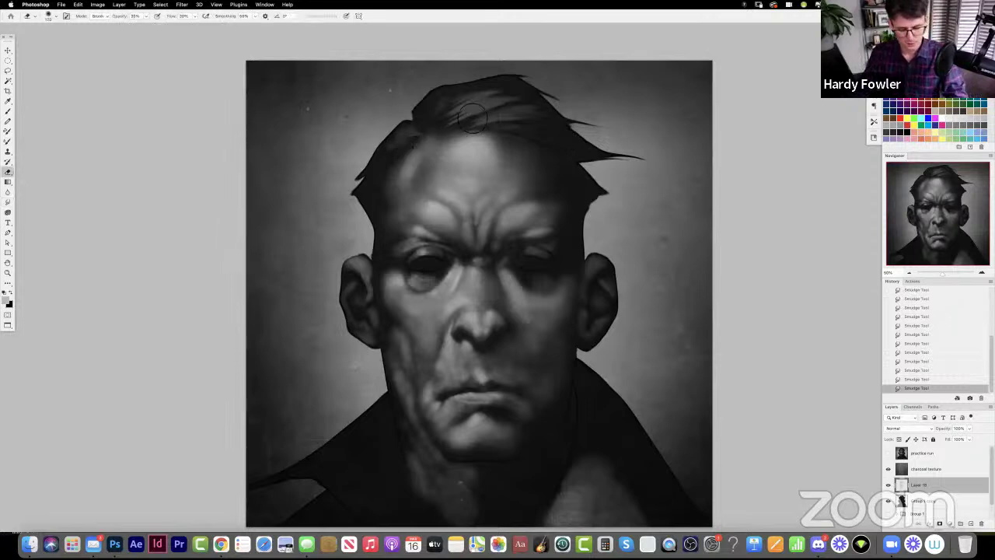
{"action": "key", "text": "bracketright"}
{"action": "left_click_drag", "start_coordinate": [470, 108], "coordinate": [579, 120]}
{"action": "mouse_move", "coordinate": [456, 97]}
{"action": "left_mouse_down"}
{"action": "mouse_move", "coordinate": [587, 130]}
{"action": "mouse_move", "coordinate": [489, 121]}
{"action": "mouse_move", "coordinate": [533, 144]}
{"action": "left_mouse_up"}
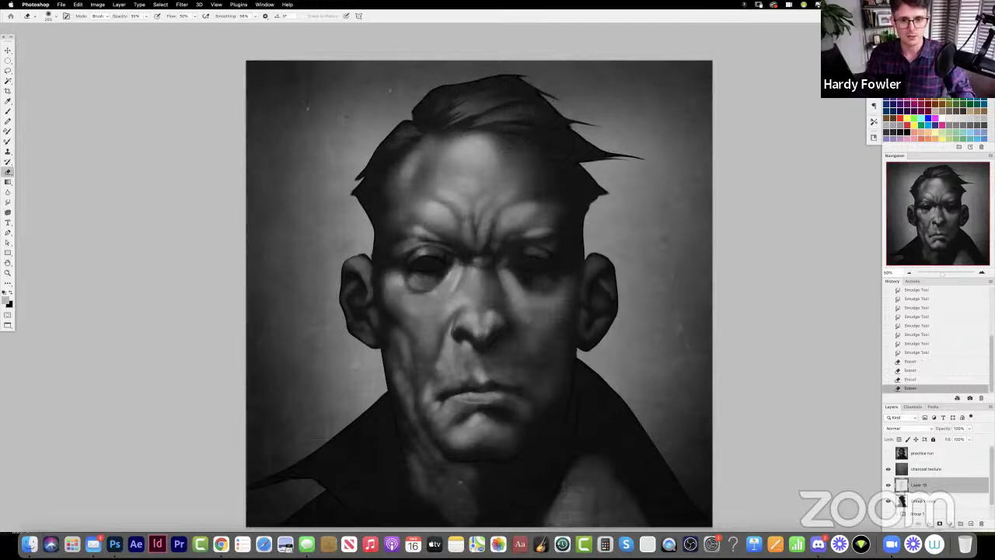
- Add soft light to the swept hair near its pointed tips and smudge it into the strands
{"action": "key", "text": "b"}
{"action": "left_click_drag", "start_coordinate": [561, 151], "coordinate": [592, 154]}
{"action": "key", "text": "r"}
{"action": "mouse_move", "coordinate": [552, 141]}
{"action": "left_mouse_down"}
{"action": "mouse_move", "coordinate": [597, 154]}
{"action": "mouse_move", "coordinate": [482, 125]}
{"action": "mouse_move", "coordinate": [478, 137]}
{"action": "mouse_move", "coordinate": [463, 138]}
{"action": "mouse_move", "coordinate": [464, 122]}
{"action": "mouse_move", "coordinate": [449, 135]}
{"action": "mouse_move", "coordinate": [484, 102]}
{"action": "mouse_move", "coordinate": [452, 120]}
{"action": "mouse_move", "coordinate": [487, 103]}
{"action": "mouse_move", "coordinate": [455, 121]}
{"action": "mouse_move", "coordinate": [557, 97]}
{"action": "mouse_move", "coordinate": [496, 104]}
{"action": "mouse_move", "coordinate": [561, 99]}
{"action": "mouse_move", "coordinate": [497, 98]}
{"action": "mouse_move", "coordinate": [544, 101]}
{"action": "mouse_move", "coordinate": [513, 91]}
{"action": "mouse_move", "coordinate": [555, 104]}
{"action": "mouse_move", "coordinate": [512, 86]}
{"action": "mouse_move", "coordinate": [568, 109]}
{"action": "mouse_move", "coordinate": [519, 91]}
{"action": "mouse_move", "coordinate": [588, 148]}
{"action": "left_mouse_up"}
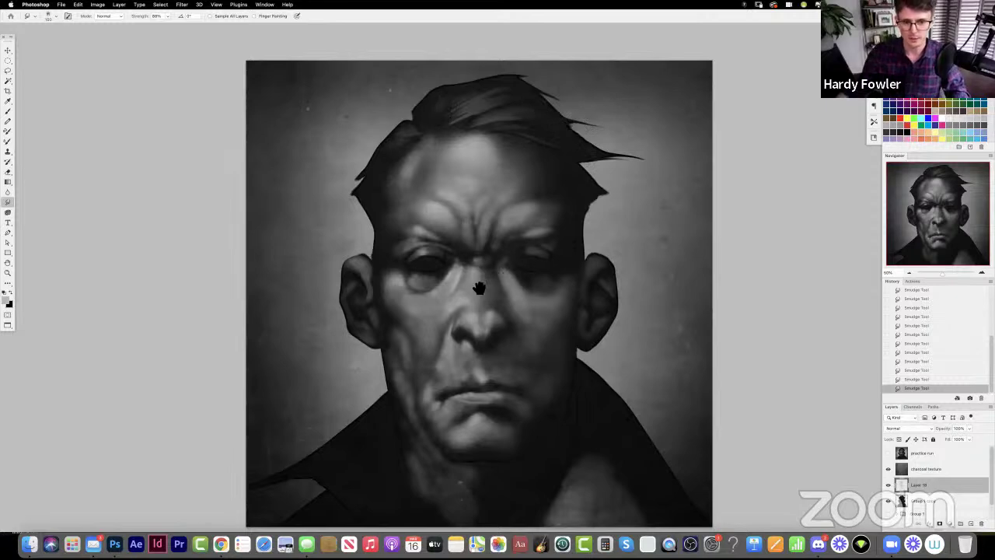
- Paint soft light around the lit-side mouth corner, the upper lip and the area just below the lips
{"action": "scroll", "coordinate": [455, 285], "scroll_direction": "down", "scroll_amount": 3}
{"action": "key", "text": "b"}
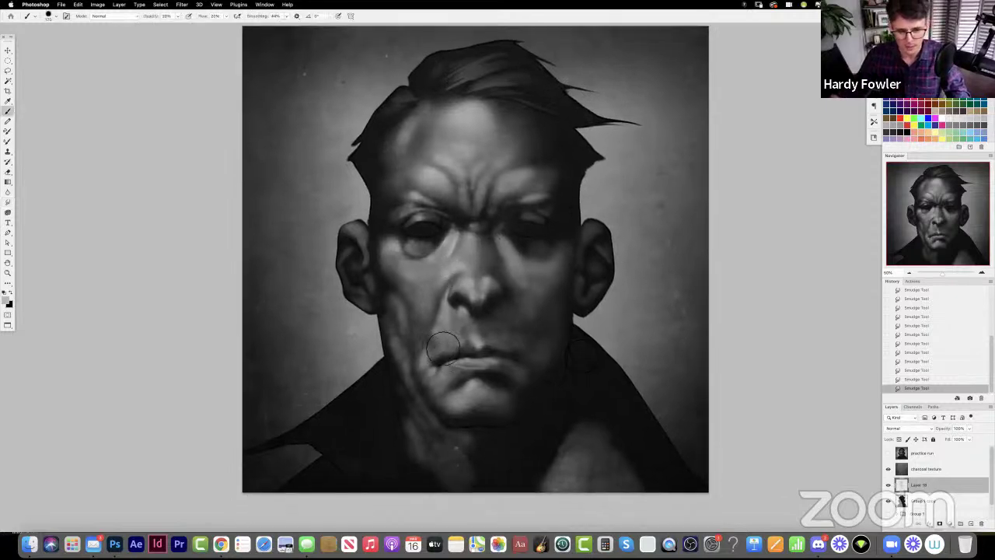
{"action": "left_click_drag", "start_coordinate": [433, 369], "coordinate": [449, 360]}
{"action": "key", "text": "bracketright"}
{"action": "mouse_move", "coordinate": [450, 361]}
{"action": "left_mouse_down"}
{"action": "mouse_move", "coordinate": [462, 353]}
{"action": "mouse_move", "coordinate": [448, 349]}
{"action": "left_mouse_up"}
{"action": "mouse_move", "coordinate": [451, 363]}
{"action": "left_mouse_down"}
{"action": "mouse_move", "coordinate": [466, 361]}
{"action": "mouse_move", "coordinate": [459, 346]}
{"action": "left_mouse_up"}
{"action": "mouse_move", "coordinate": [439, 354]}
{"action": "left_mouse_down"}
{"action": "mouse_move", "coordinate": [460, 342]}
{"action": "mouse_move", "coordinate": [476, 348]}
{"action": "left_mouse_up"}
{"action": "mouse_move", "coordinate": [474, 349]}
{"action": "left_mouse_down"}
{"action": "mouse_move", "coordinate": [487, 344]}
{"action": "mouse_move", "coordinate": [469, 368]}
{"action": "left_mouse_up"}
{"action": "key", "text": "bracketright"}
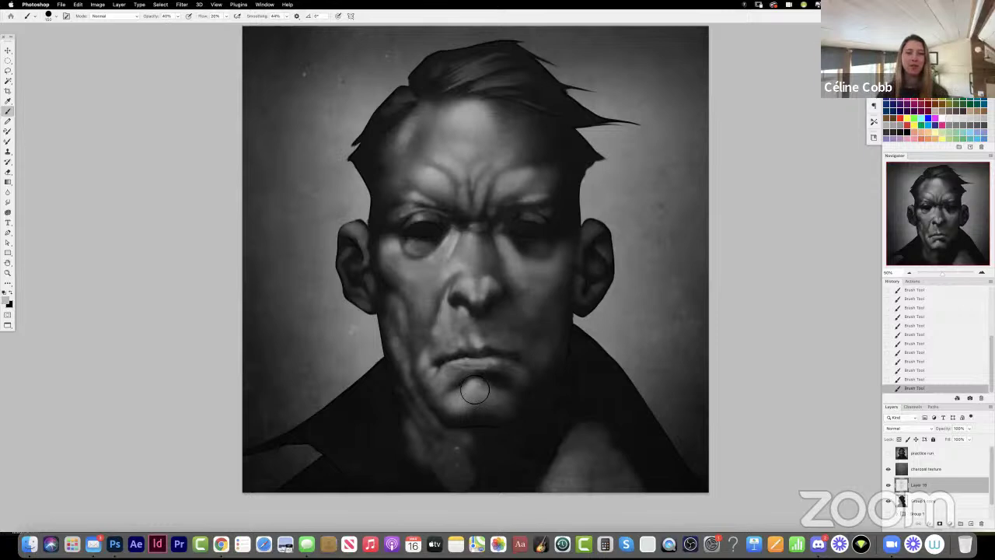
- Smudge the chin highlight below the lower lip and blend it toward the lit-side mouth corner
{"action": "key", "text": "r"}
{"action": "left_click_drag", "start_coordinate": [468, 388], "coordinate": [467, 391]}
{"action": "left_click_drag", "start_coordinate": [469, 387], "coordinate": [475, 386]}
{"action": "mouse_move", "coordinate": [475, 386]}
{"action": "left_mouse_down"}
{"action": "mouse_move", "coordinate": [449, 401]}
{"action": "mouse_move", "coordinate": [464, 393]}
{"action": "mouse_move", "coordinate": [445, 397]}
{"action": "mouse_move", "coordinate": [439, 376]}
{"action": "left_mouse_up"}
- Adjust the brush size and paint short strokes of light just below the lit-side mouth corner
{"action": "key", "text": "b"}
{"action": "key", "text": "bracketright"}
{"action": "key", "text": "bracketright"}
{"action": "key", "text": "bracketright"}
{"action": "key", "text": "bracketleft"}
{"action": "key", "text": "bracketleft"}
{"action": "key", "text": "bracketleft"}
{"action": "key", "text": "bracketleft"}
{"action": "left_click_drag", "start_coordinate": [444, 377], "coordinate": [437, 381]}
{"action": "left_click_drag", "start_coordinate": [439, 374], "coordinate": [439, 388]}
{"action": "left_click_drag", "start_coordinate": [442, 374], "coordinate": [439, 379]}
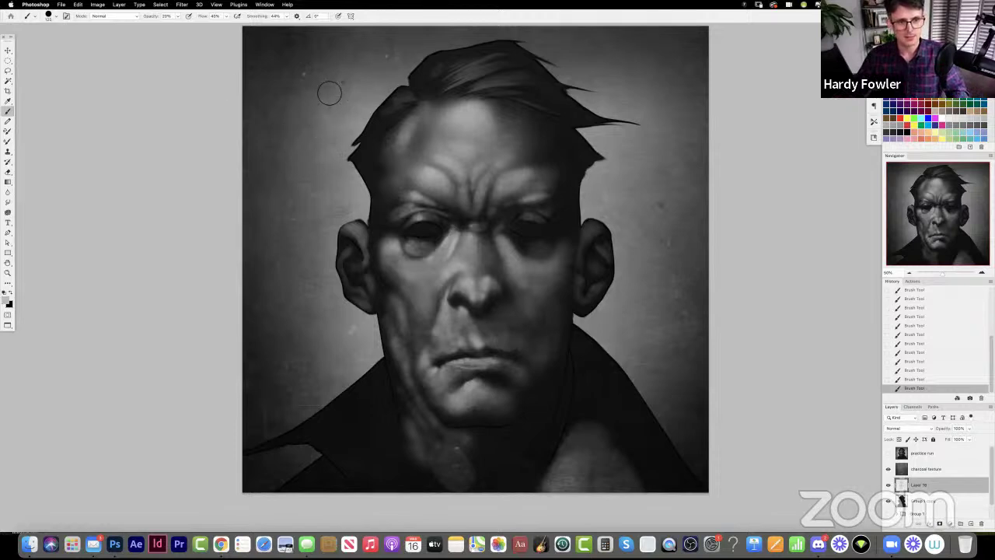
- Flip the canvas horizontally
{"action": "key", "text": "3"}
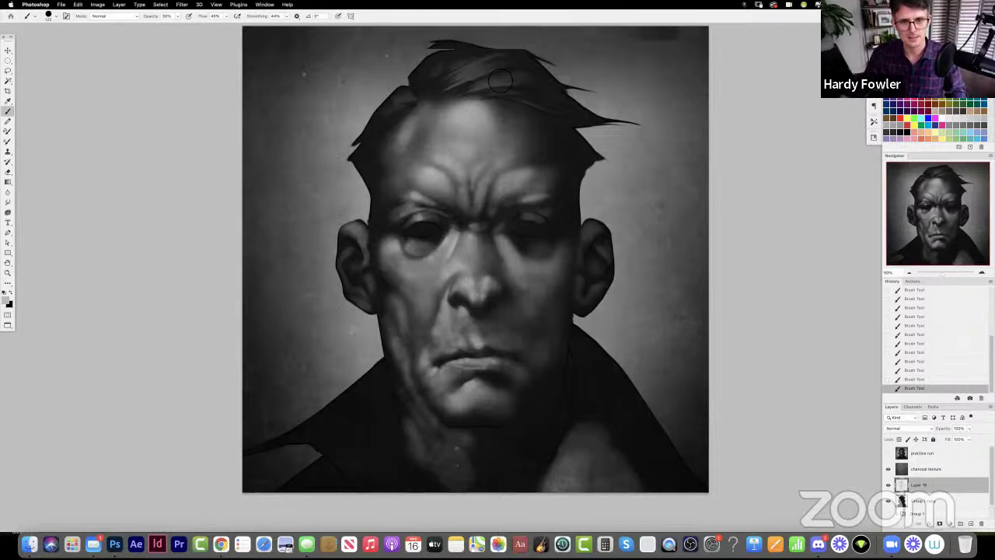
{"action": "key", "text": "z"}
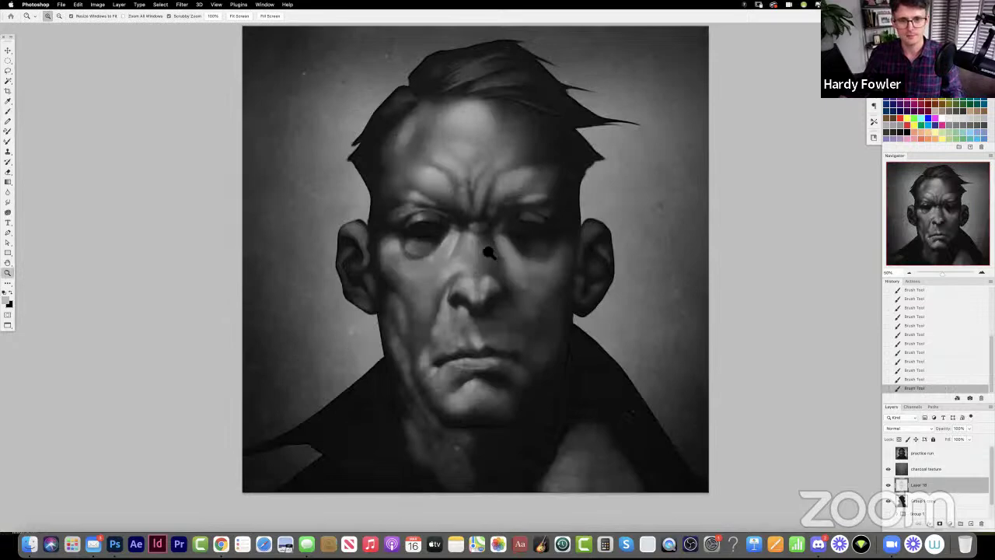
{"action": "key", "text": "super+z"}
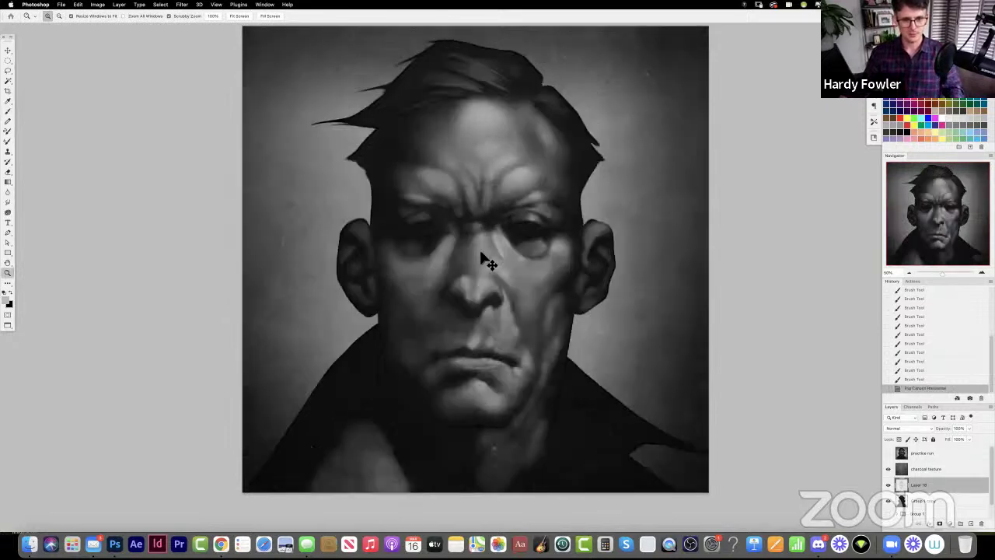
{"action": "key", "text": "ctrl+shift+h"}
{"action": "key", "text": "ctrl+shift+h"}
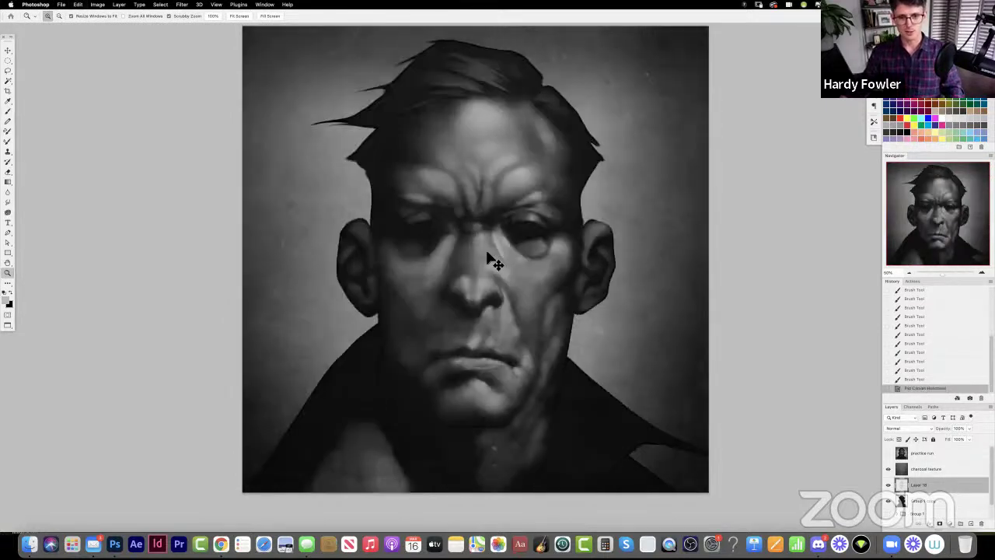
- Paint soft light over the lit-side temple and along the brow with a larger brush
{"action": "key", "text": "b"}
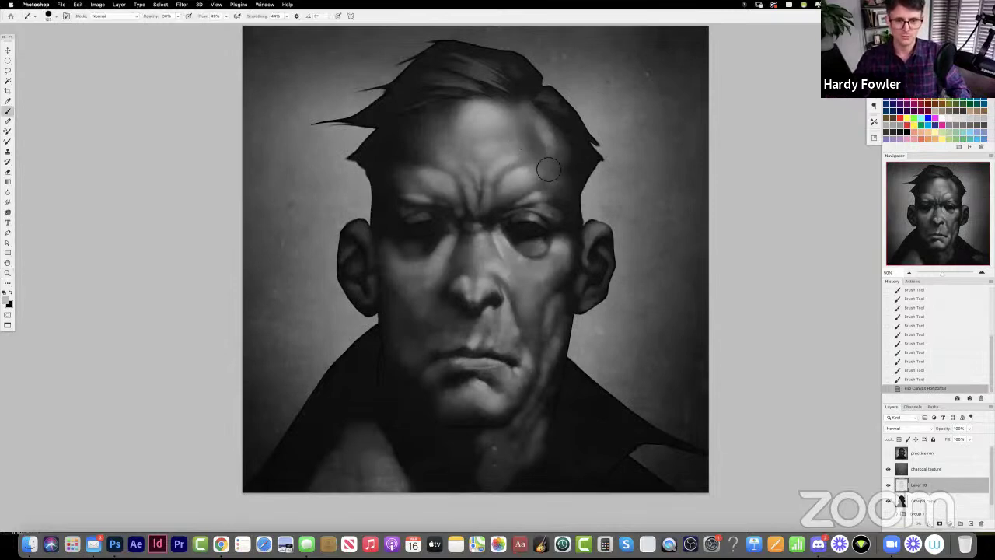
{"action": "mouse_move", "coordinate": [526, 155]}
{"action": "left_mouse_down"}
{"action": "mouse_move", "coordinate": [573, 144]}
{"action": "mouse_move", "coordinate": [539, 171]}
{"action": "mouse_move", "coordinate": [547, 133]}
{"action": "mouse_move", "coordinate": [559, 138]}
{"action": "mouse_move", "coordinate": [518, 172]}
{"action": "mouse_move", "coordinate": [543, 165]}
{"action": "mouse_move", "coordinate": [504, 155]}
{"action": "mouse_move", "coordinate": [534, 147]}
{"action": "mouse_move", "coordinate": [541, 182]}
{"action": "mouse_move", "coordinate": [565, 162]}
{"action": "mouse_move", "coordinate": [573, 172]}
{"action": "mouse_move", "coordinate": [536, 155]}
{"action": "left_mouse_up"}
{"action": "key", "text": "bracketright"}
{"action": "key", "text": "bracketright"}
{"action": "key", "text": "bracketright"}
{"action": "key", "text": "bracketright"}
{"action": "key", "text": "bracketright"}
{"action": "key", "text": "bracketright"}
{"action": "mouse_move", "coordinate": [535, 155]}
{"action": "left_mouse_down"}
{"action": "mouse_move", "coordinate": [516, 138]}
{"action": "mouse_move", "coordinate": [567, 200]}
{"action": "mouse_move", "coordinate": [558, 190]}
{"action": "left_mouse_up"}
{"action": "mouse_move", "coordinate": [558, 191]}
{"action": "left_mouse_down"}
{"action": "mouse_move", "coordinate": [530, 184]}
{"action": "mouse_move", "coordinate": [494, 196]}
{"action": "left_mouse_up"}
{"action": "key", "text": "bracketleft"}
{"action": "key", "text": "bracketright"}
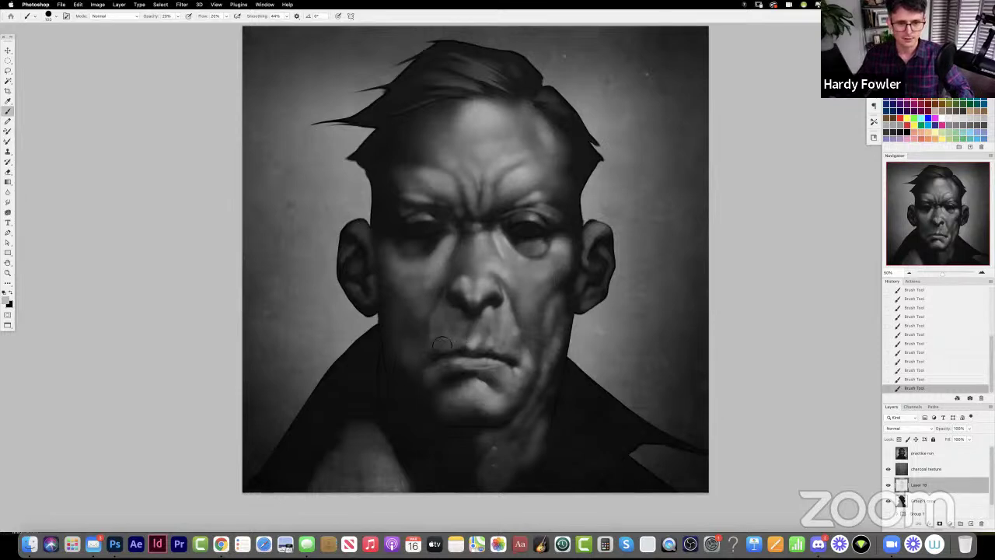
{"action": "key", "text": "super+z"}
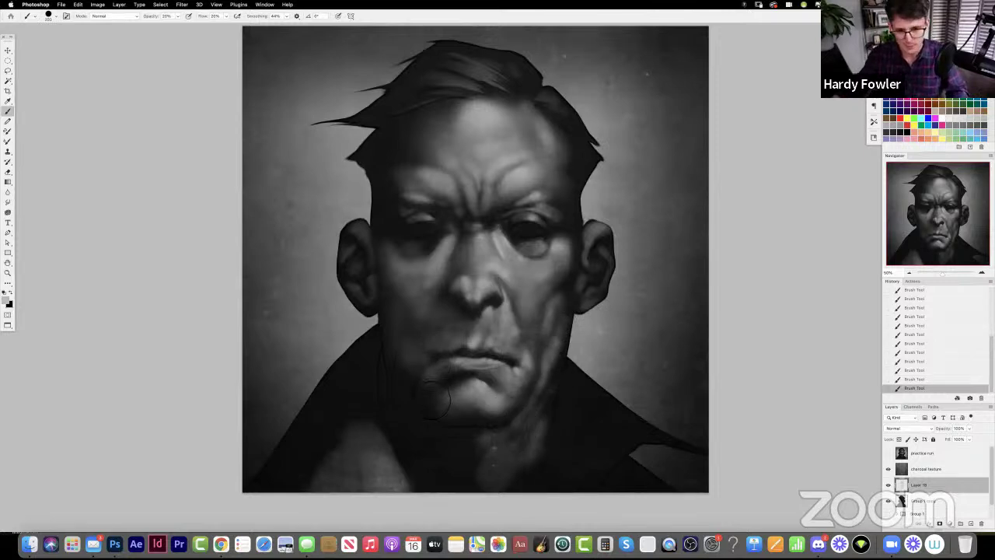
- Save the document and paint soft light along the lit-side jaw, lower cheek and neck
{"action": "key", "text": "super+s"}
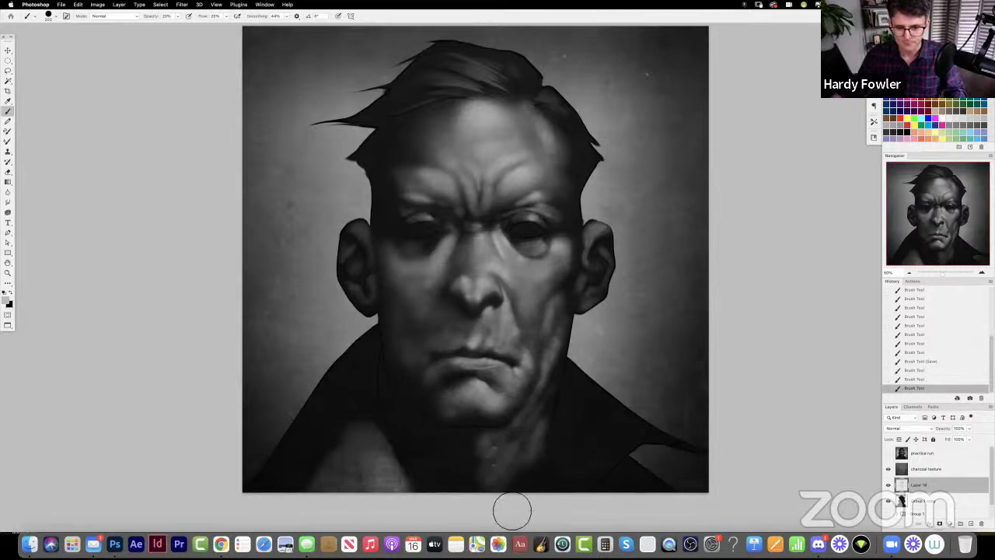
{"action": "left_click_drag", "start_coordinate": [519, 375], "coordinate": [549, 319]}
{"action": "left_click_drag", "start_coordinate": [537, 393], "coordinate": [536, 374]}
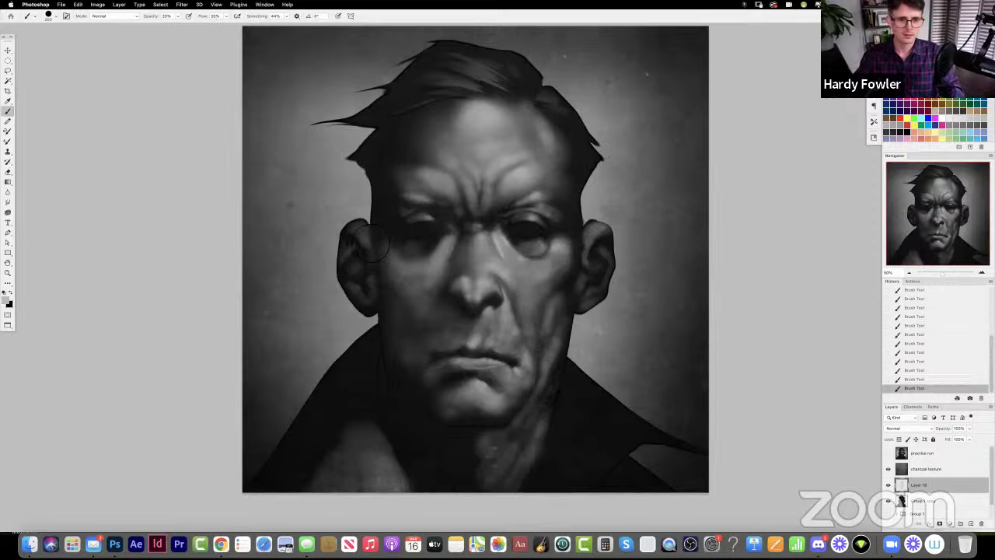
- Load the silhouette's selection and paint soft light at 20% opacity on the shadow-side ear and between the brows
{"action": "left_click", "coordinate": [902, 502], "text": "super"}
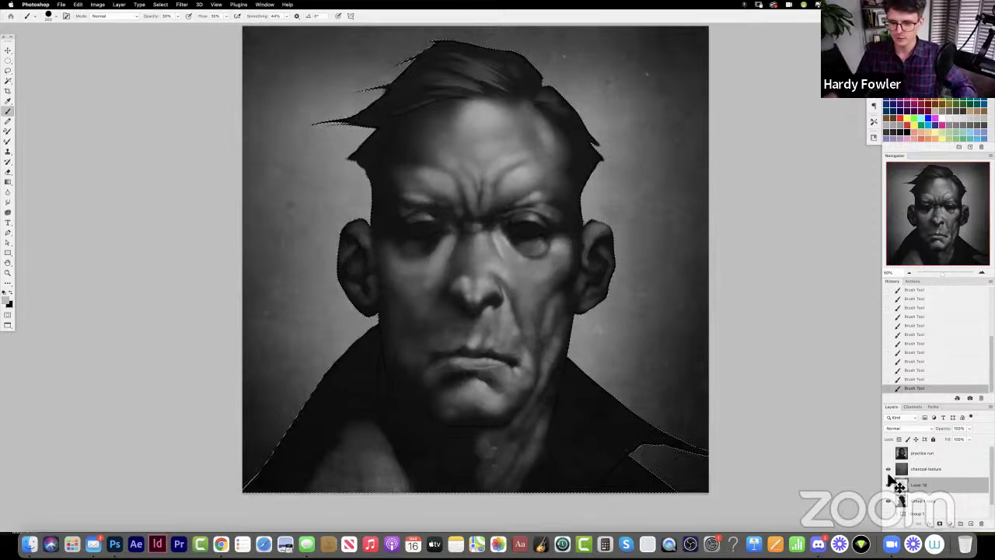
{"action": "key", "text": "2"}
{"action": "mouse_move", "coordinate": [354, 235]}
{"action": "left_mouse_down"}
{"action": "mouse_move", "coordinate": [376, 248]}
{"action": "mouse_move", "coordinate": [364, 318]}
{"action": "left_mouse_up"}
{"action": "left_click_drag", "start_coordinate": [458, 202], "coordinate": [469, 219]}
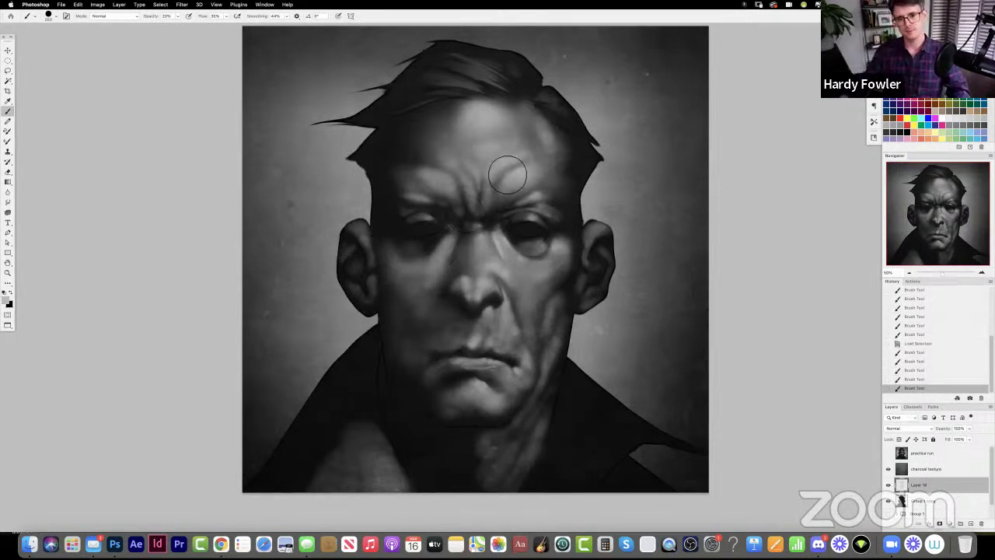
- Paint broad soft light on the forehead and the lit side of the nose, and save the document
{"action": "mouse_move", "coordinate": [493, 152]}
{"action": "left_mouse_down"}
{"action": "mouse_move", "coordinate": [494, 123]}
{"action": "mouse_move", "coordinate": [522, 143]}
{"action": "left_mouse_up"}
{"action": "key", "text": "]"}
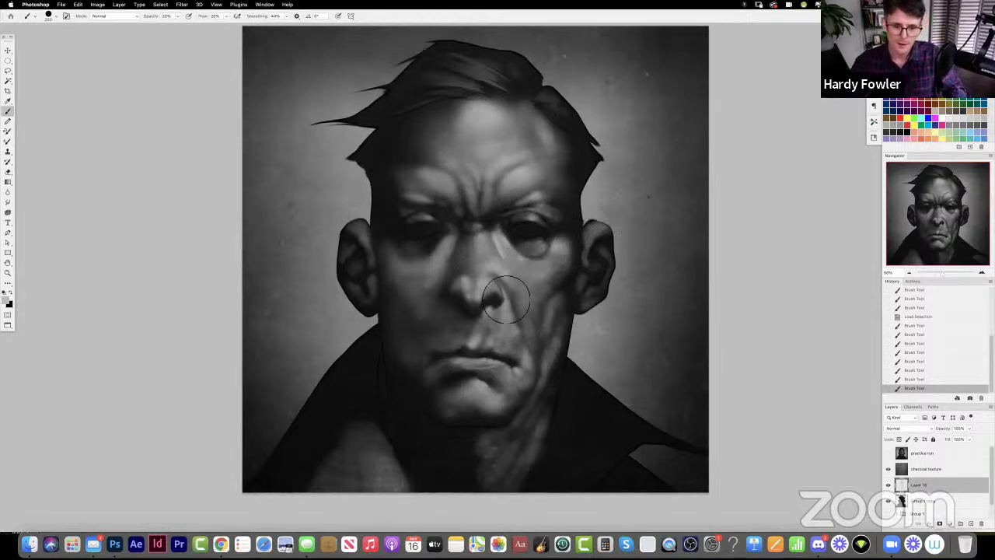
{"action": "mouse_move", "coordinate": [503, 290]}
{"action": "left_mouse_down"}
{"action": "mouse_move", "coordinate": [460, 281]}
{"action": "mouse_move", "coordinate": [491, 272]}
{"action": "mouse_move", "coordinate": [498, 267]}
{"action": "mouse_move", "coordinate": [467, 277]}
{"action": "mouse_move", "coordinate": [501, 259]}
{"action": "left_mouse_up"}
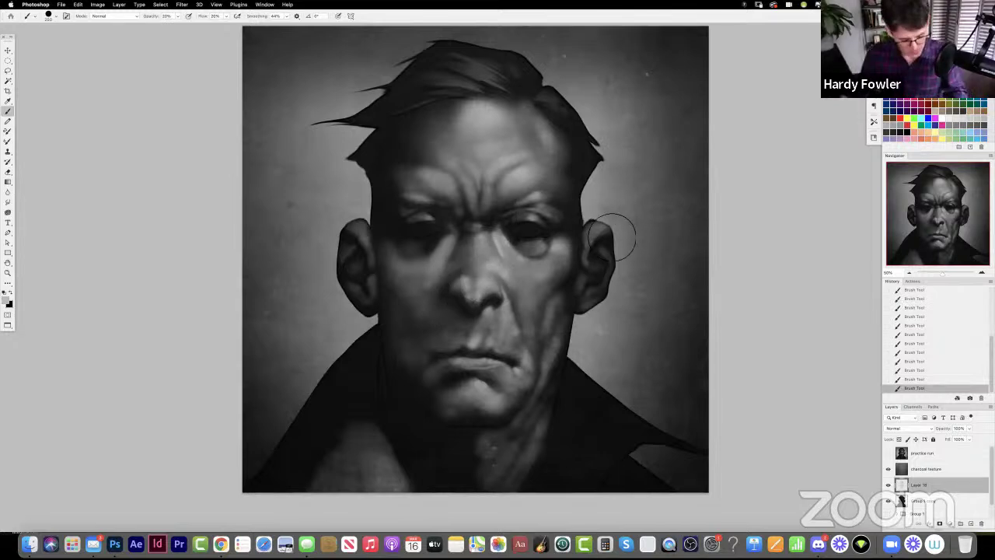
{"action": "key", "text": "super+s"}
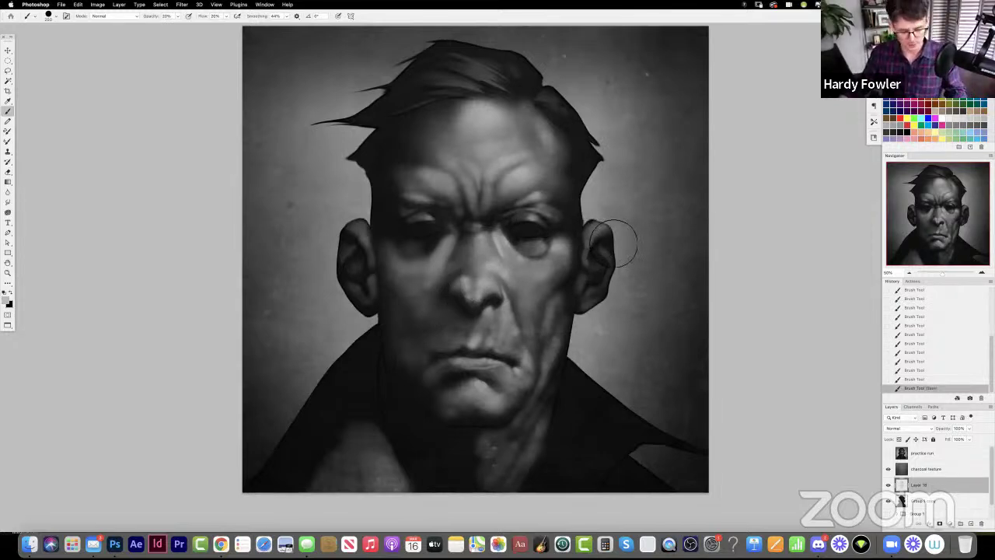
{"action": "key", "text": "r"}
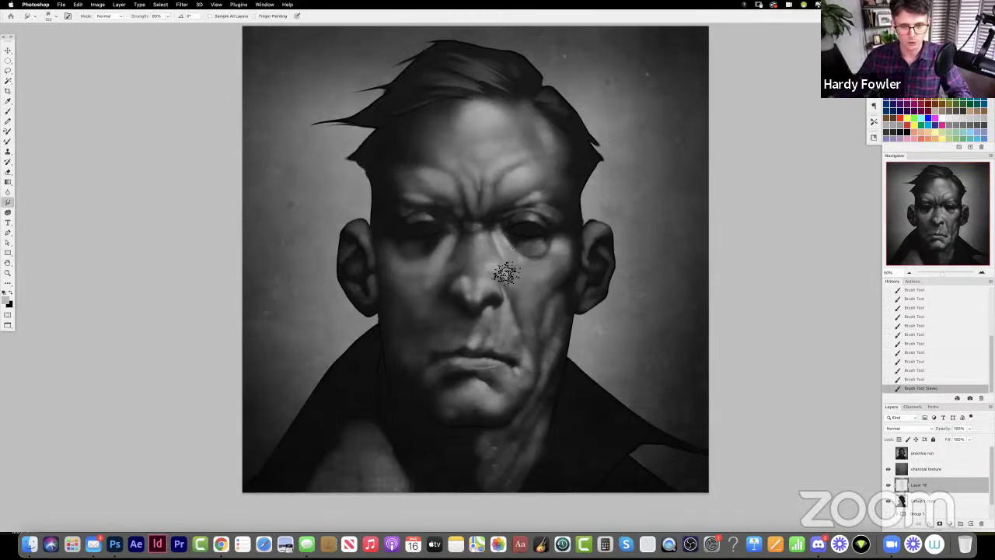
{"action": "key", "text": "z"}
{"action": "left_click", "coordinate": [517, 270]}
{"action": "left_click_drag", "start_coordinate": [497, 148], "coordinate": [479, 182]}
{"action": "key", "text": "b"}
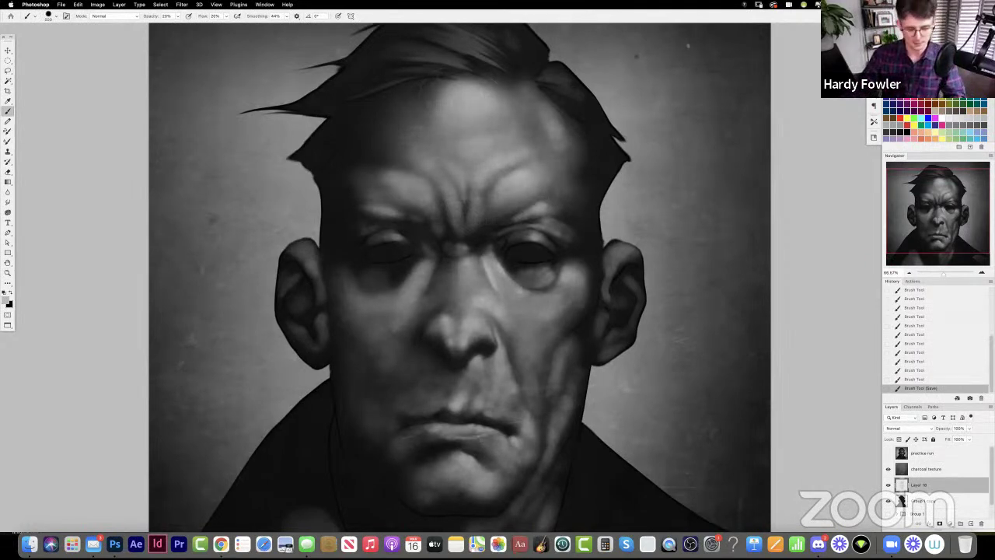
{"action": "key", "text": "l"}
{"action": "key", "text": "super+d"}
{"action": "mouse_move", "coordinate": [394, 120]}
{"action": "left_mouse_down"}
{"action": "mouse_move", "coordinate": [468, 98]}
{"action": "mouse_move", "coordinate": [575, 130]}
{"action": "left_mouse_up"}
{"action": "key", "text": "super+d"}
{"action": "key", "text": "b"}
- Paint a soft spot of light on the dark coat shoulder and clear it with a lasso selection
{"action": "left_click_drag", "start_coordinate": [411, 328], "coordinate": [500, 225]}
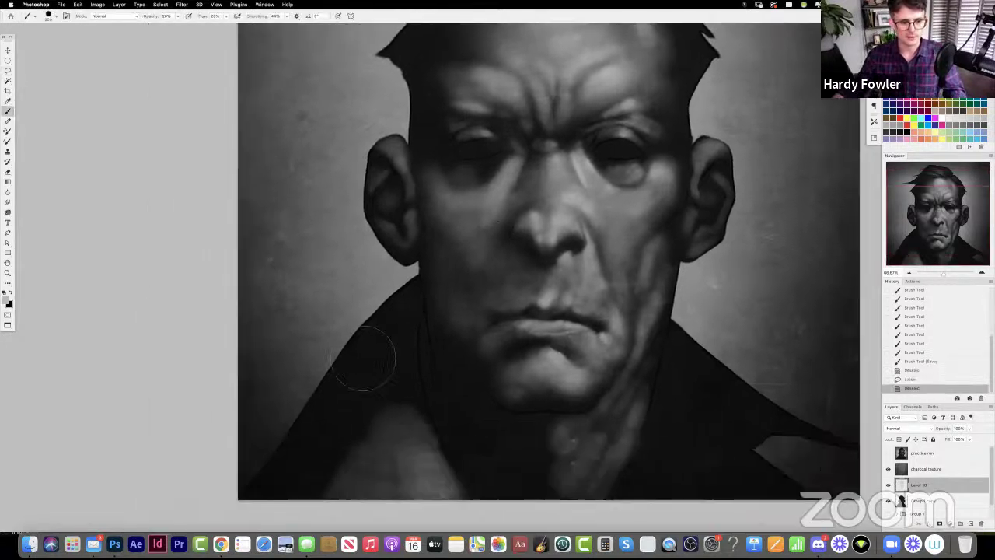
{"action": "left_click_drag", "start_coordinate": [380, 359], "coordinate": [395, 334]}
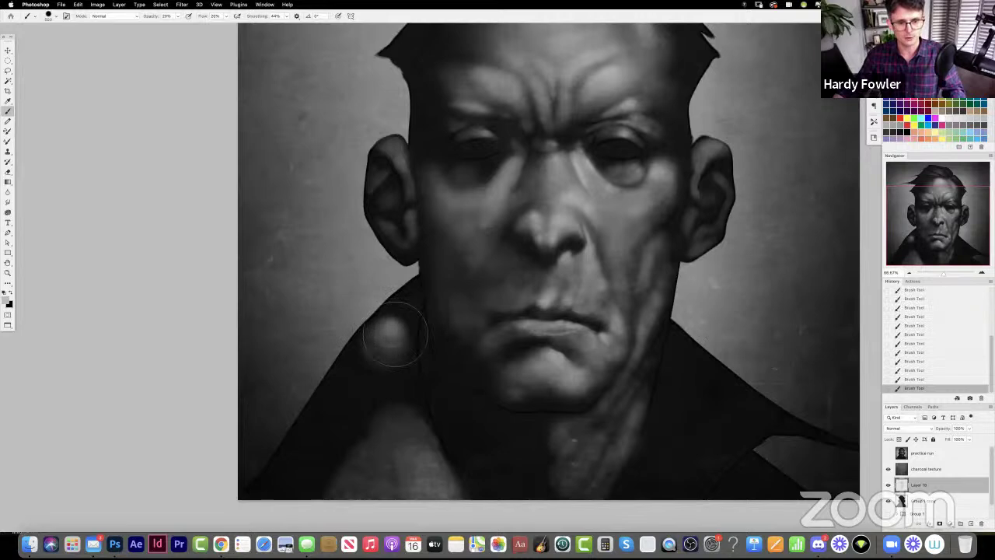
{"action": "key", "text": "l"}
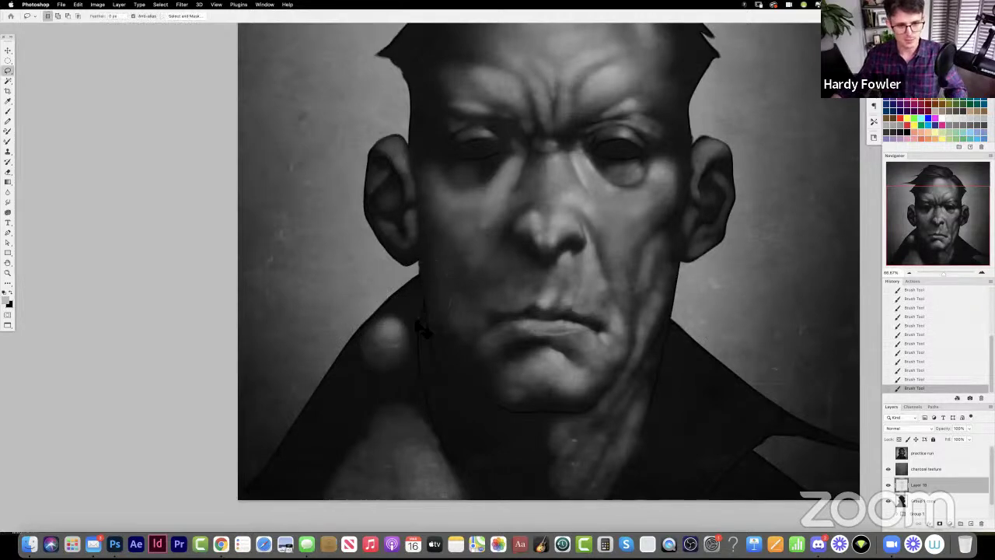
{"action": "mouse_move", "coordinate": [419, 314]}
{"action": "left_mouse_down"}
{"action": "mouse_move", "coordinate": [380, 395]}
{"action": "mouse_move", "coordinate": [342, 361]}
{"action": "mouse_move", "coordinate": [403, 300]}
{"action": "left_mouse_up"}
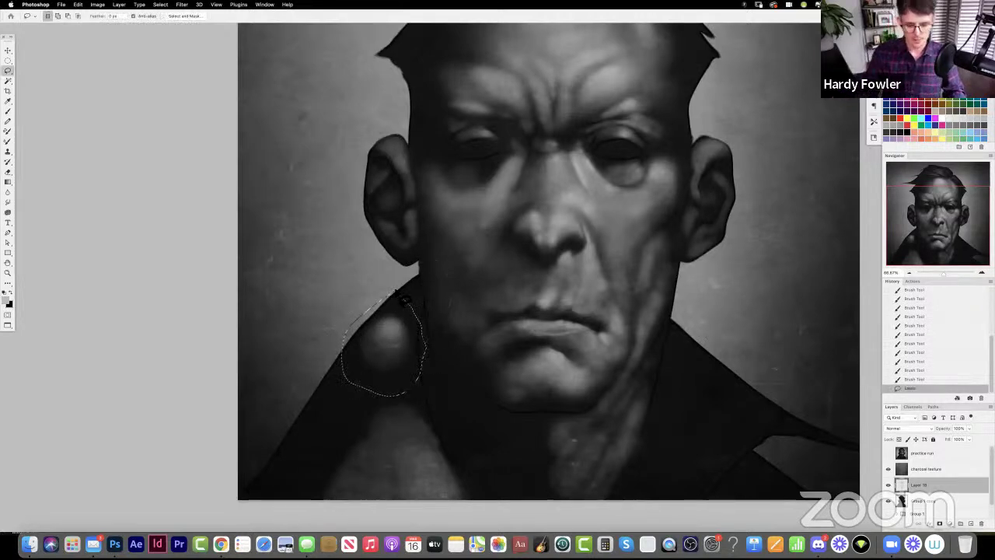
{"action": "key", "text": "Delete"}
{"action": "key", "text": "super+d"}
- Load the silhouette's selection and paint light below the lit eye's inner corner with a smaller brush at 40% opacity
{"action": "left_click_drag", "start_coordinate": [570, 102], "coordinate": [551, 150]}
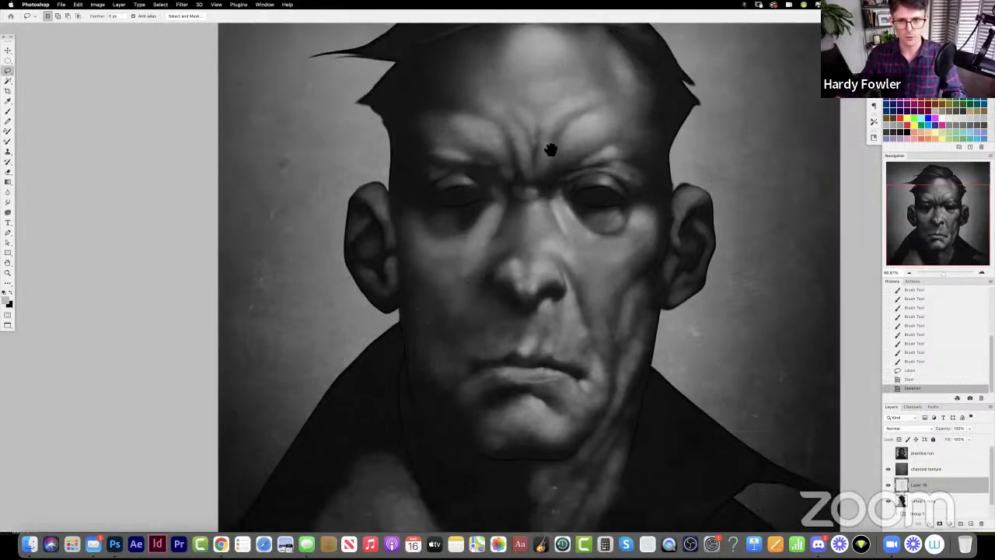
{"action": "scroll", "coordinate": [549, 149], "scroll_direction": "up", "scroll_amount": 1}
{"action": "left_click", "coordinate": [901, 501], "text": "ctrl"}
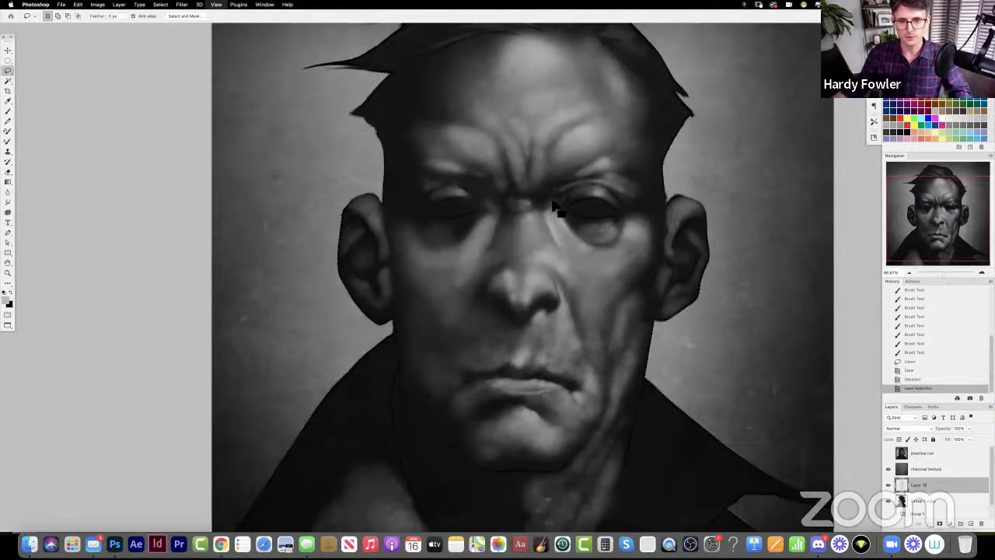
{"action": "scroll", "coordinate": [537, 234], "scroll_direction": "right", "scroll_amount": 2}
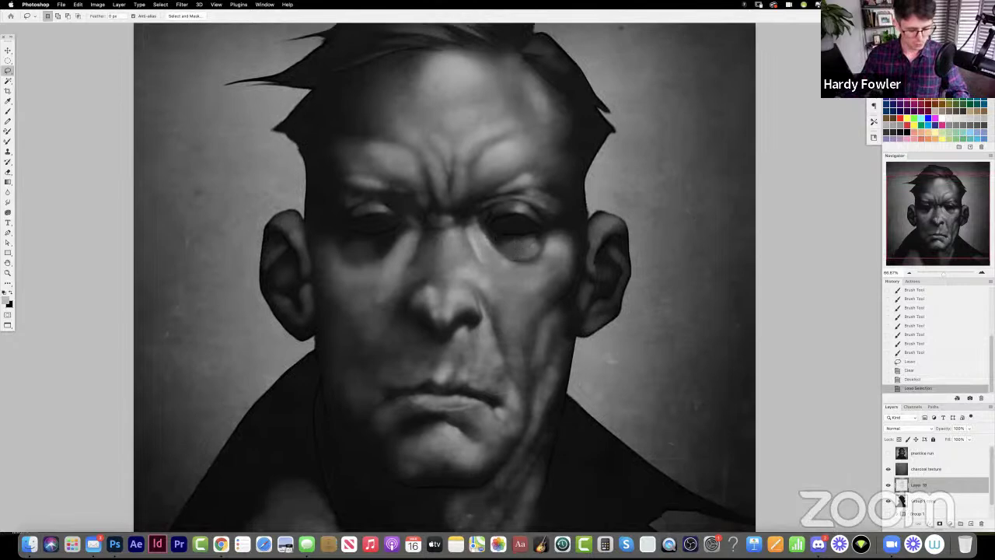
{"action": "key", "text": "b"}
{"action": "key", "text": "bracketleft"}
{"action": "key", "text": "bracketleft"}
{"action": "key", "text": "bracketleft"}
{"action": "key", "text": "bracketleft"}
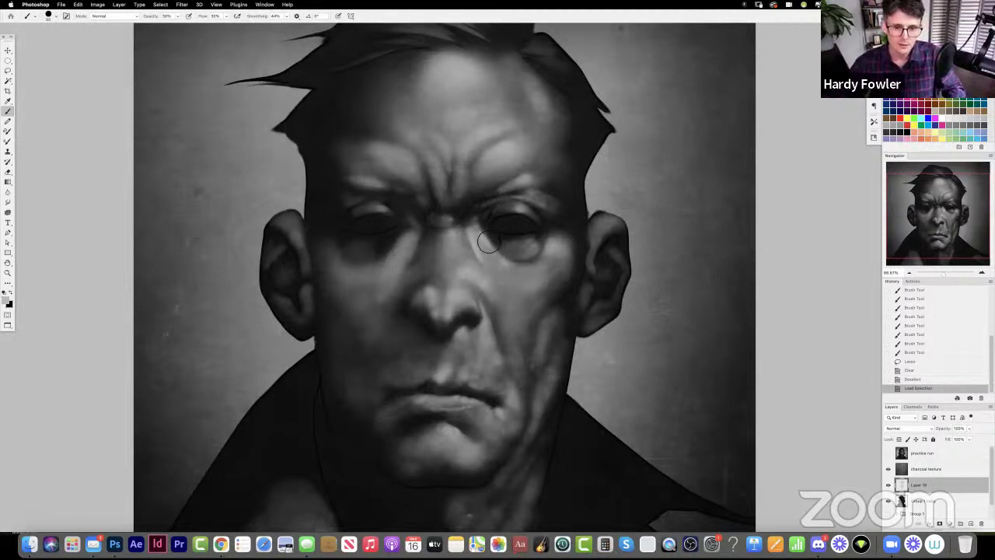
{"action": "key", "text": "4"}
{"action": "left_click_drag", "start_coordinate": [488, 239], "coordinate": [493, 247]}
{"action": "left_click_drag", "start_coordinate": [483, 236], "coordinate": [490, 245]}
{"action": "left_click_drag", "start_coordinate": [483, 237], "coordinate": [490, 246]}
{"action": "left_click_drag", "start_coordinate": [482, 238], "coordinate": [496, 251]}
{"action": "left_click_drag", "start_coordinate": [491, 244], "coordinate": [500, 253]}
{"action": "left_click_drag", "start_coordinate": [495, 250], "coordinate": [484, 243]}
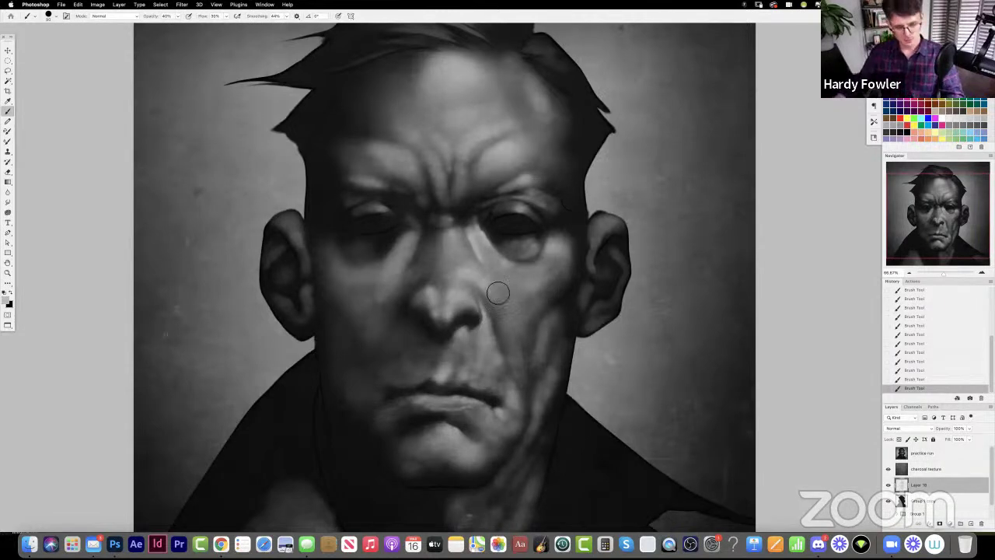
{"action": "key", "text": "l"}
{"action": "key", "text": "super+d"}
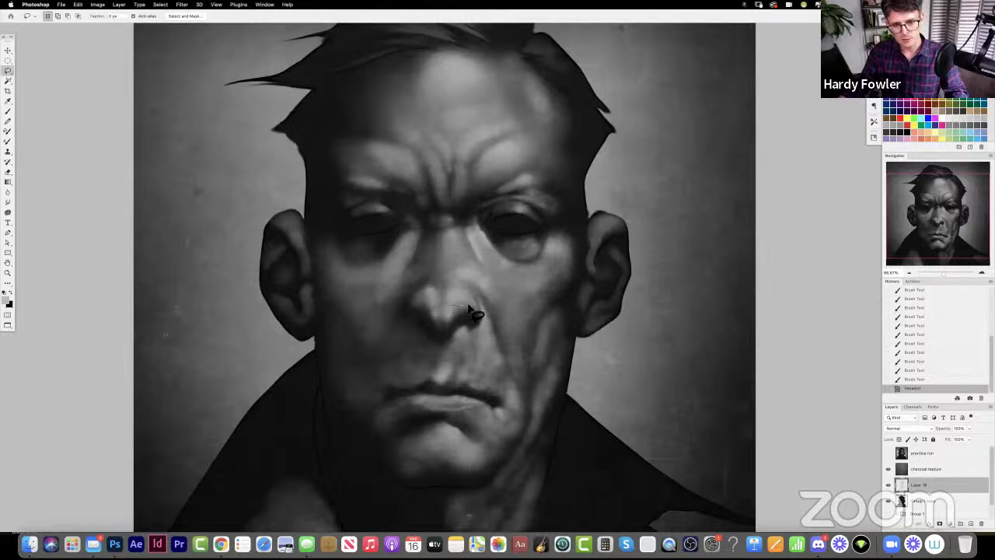
{"action": "left_click_drag", "start_coordinate": [480, 313], "coordinate": [502, 310]}
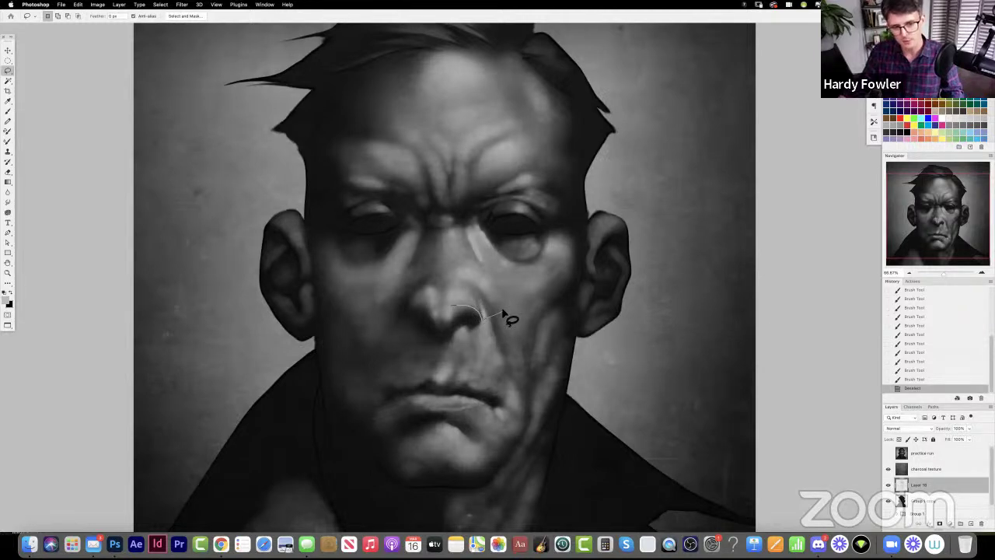
{"action": "key", "text": "super+d"}
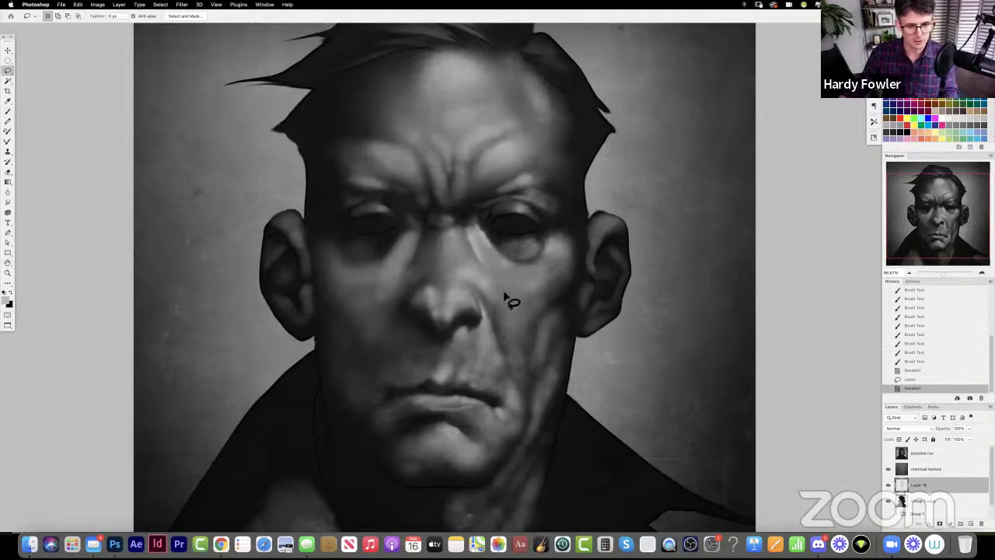
{"action": "left_click_drag", "start_coordinate": [438, 243], "coordinate": [486, 236]}
{"action": "key", "text": "super+d"}
- Paint a light stroke down the frown crease between the brows
{"action": "key", "text": "b"}
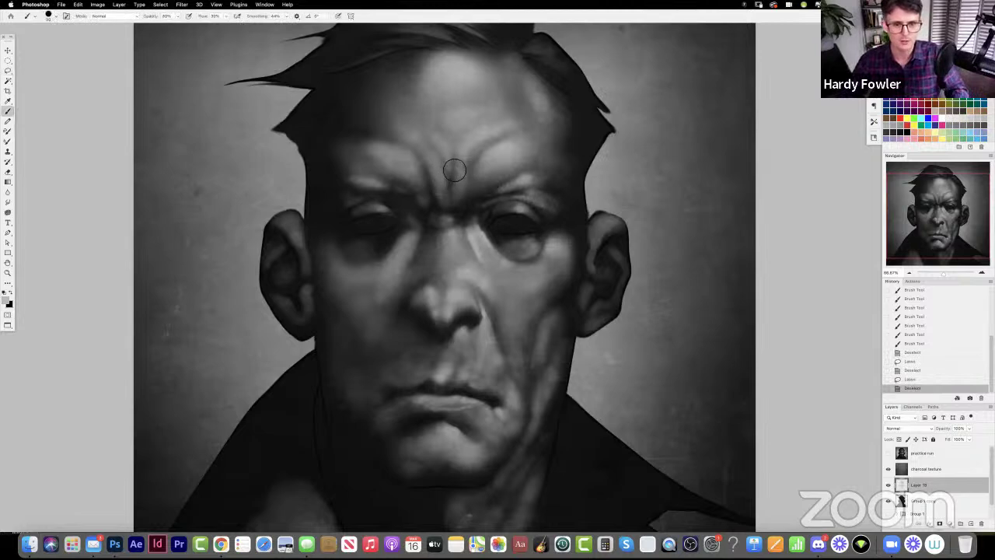
{"action": "mouse_move", "coordinate": [454, 160]}
{"action": "left_mouse_down"}
{"action": "mouse_move", "coordinate": [474, 94]}
{"action": "mouse_move", "coordinate": [458, 159]}
{"action": "mouse_move", "coordinate": [452, 151]}
{"action": "mouse_move", "coordinate": [450, 181]}
{"action": "left_mouse_up"}
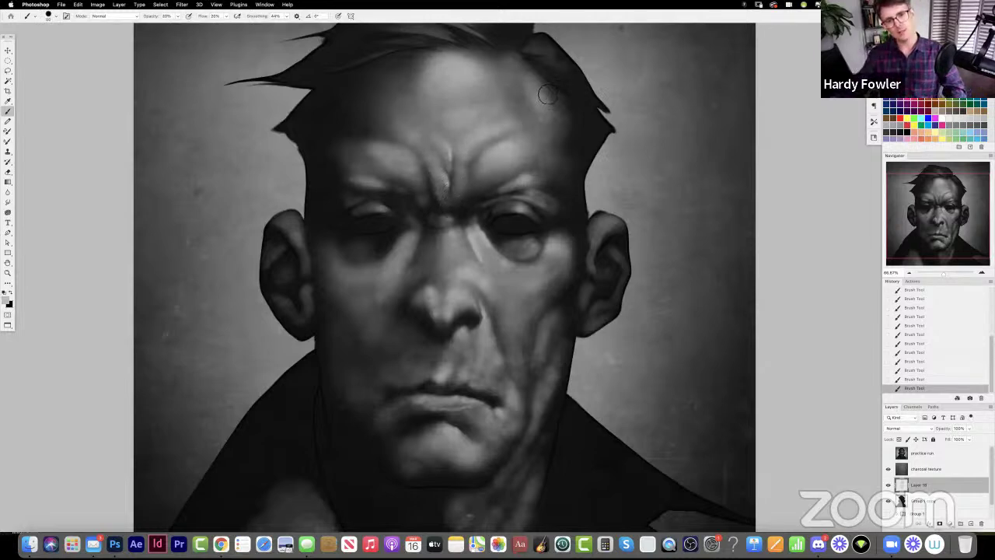
{"action": "key", "text": "l"}
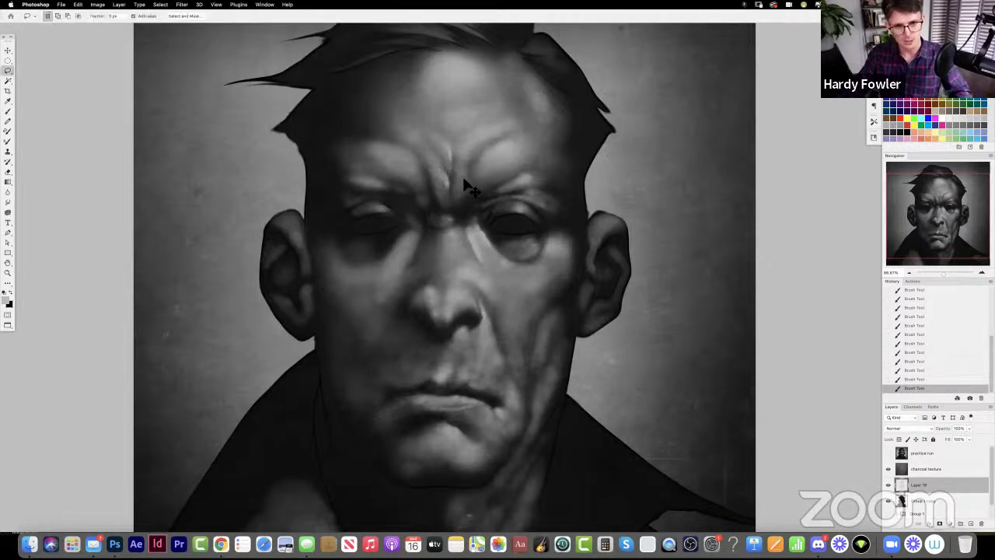
- Adjust the inner brow crease with the lasso selection, deselect it and paint soft light above the lit eyebrow
{"action": "left_click_drag", "start_coordinate": [467, 185], "coordinate": [432, 192]}
{"action": "key", "text": "super+d"}
{"action": "key", "text": "b"}
{"action": "mouse_move", "coordinate": [501, 149]}
{"action": "left_mouse_down"}
{"action": "mouse_move", "coordinate": [492, 152]}
{"action": "mouse_move", "coordinate": [503, 149]}
{"action": "left_mouse_up"}
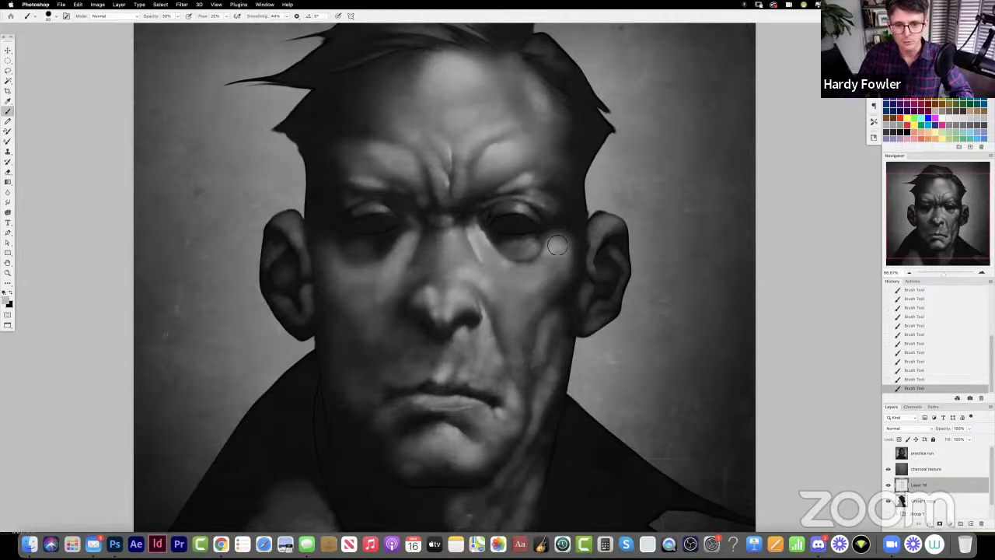
- Load the layer's pixels as a selection and paint soft light on the lit cheekbone and temple
{"action": "left_click", "coordinate": [902, 485], "text": "super"}
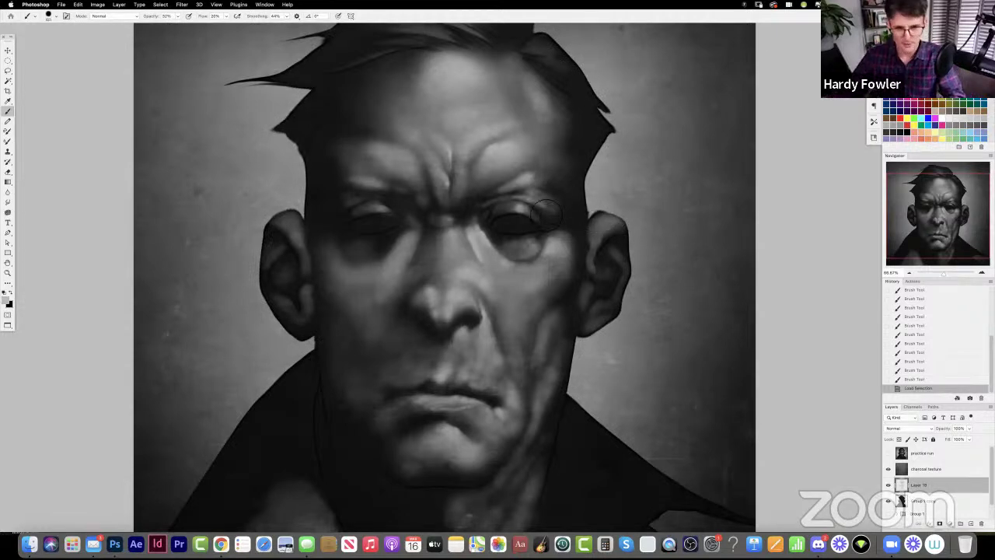
{"action": "left_click_drag", "start_coordinate": [568, 235], "coordinate": [569, 252]}
{"action": "mouse_move", "coordinate": [594, 210]}
{"action": "left_mouse_down"}
{"action": "mouse_move", "coordinate": [581, 238]}
{"action": "mouse_move", "coordinate": [591, 190]}
{"action": "mouse_move", "coordinate": [580, 193]}
{"action": "mouse_move", "coordinate": [564, 158]}
{"action": "left_mouse_up"}
- Paint short strokes of light just below the lit nostril at 20% brush opacity
{"action": "key", "text": "2"}
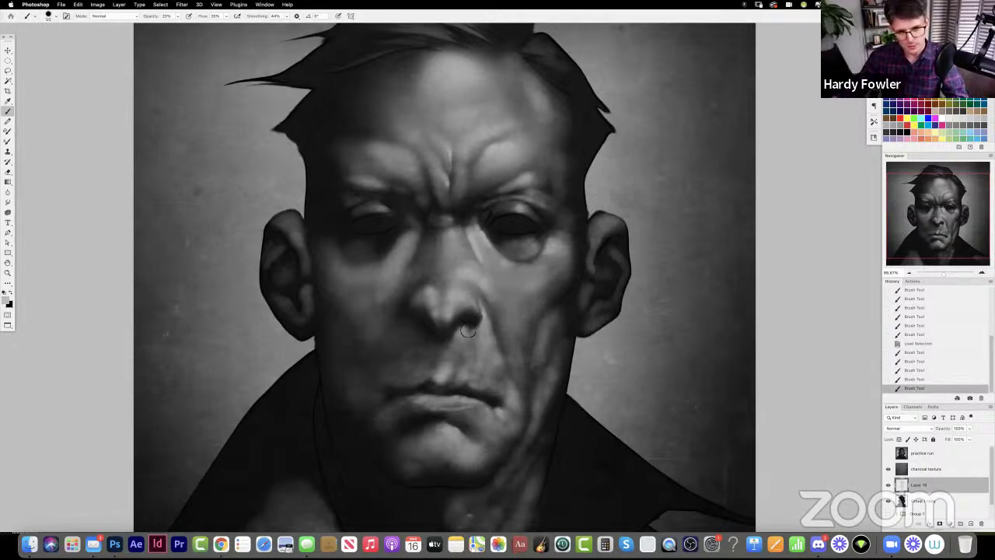
{"action": "left_click_drag", "start_coordinate": [468, 331], "coordinate": [466, 336]}
{"action": "left_click_drag", "start_coordinate": [469, 332], "coordinate": [466, 337]}
- Blend the light beneath the lit nostril into the upper lip with a smaller Smudge tool
{"action": "key", "text": "r"}
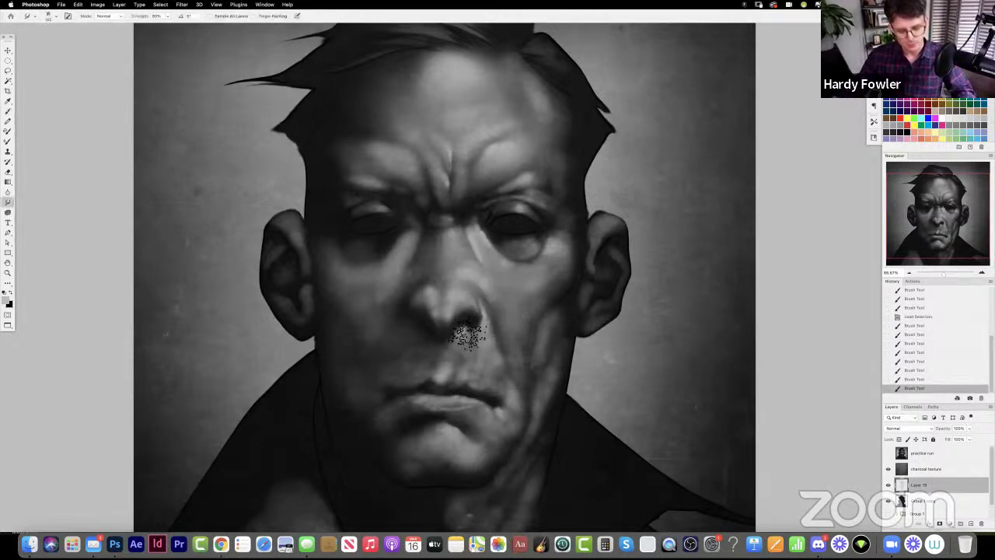
{"action": "key", "text": "bracketleft"}
{"action": "key", "text": "bracketleft"}
{"action": "key", "text": "bracketleft"}
{"action": "left_click_drag", "start_coordinate": [467, 322], "coordinate": [456, 336]}
{"action": "left_click_drag", "start_coordinate": [459, 331], "coordinate": [455, 336]}
{"action": "left_click_drag", "start_coordinate": [459, 332], "coordinate": [456, 339]}
{"action": "mouse_move", "coordinate": [462, 328]}
{"action": "left_mouse_down"}
{"action": "mouse_move", "coordinate": [456, 337]}
{"action": "mouse_move", "coordinate": [464, 330]}
{"action": "left_mouse_up"}
{"action": "left_click", "coordinate": [465, 330]}
{"action": "left_click", "coordinate": [474, 331]}
{"action": "left_click", "coordinate": [473, 333]}
{"action": "left_click", "coordinate": [471, 334]}
{"action": "left_click", "coordinate": [468, 339]}
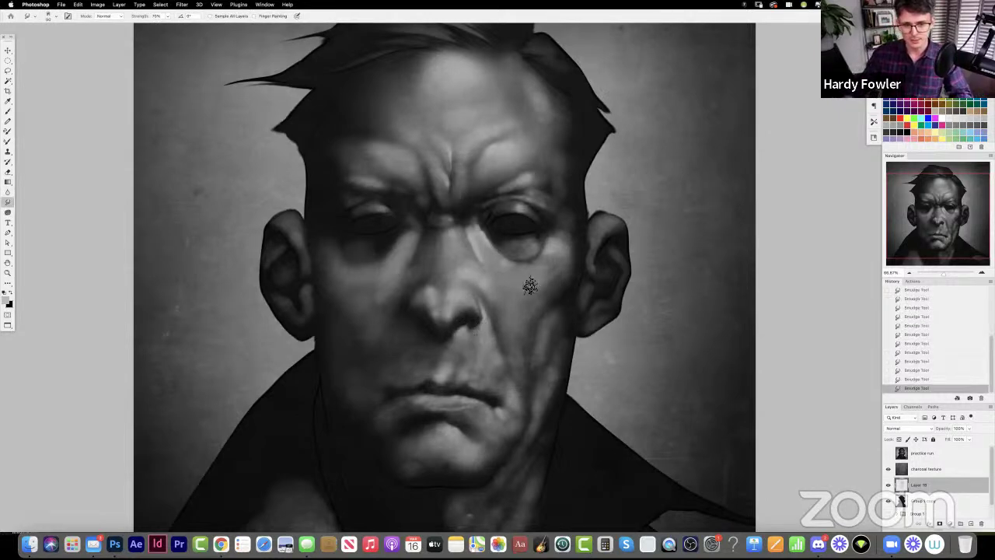
- Paint small touches of light around the lit nostril wing and the top of the adjoining cheek fold
{"action": "key", "text": "b"}
{"action": "left_click", "coordinate": [485, 327]}
{"action": "left_click", "coordinate": [489, 325]}
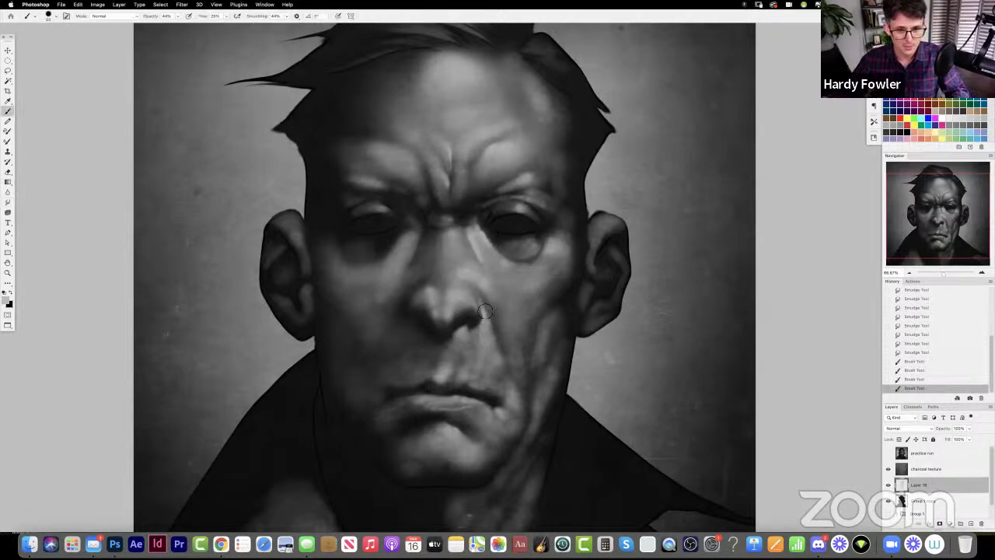
{"action": "key", "text": "5"}
{"action": "left_click", "coordinate": [486, 291]}
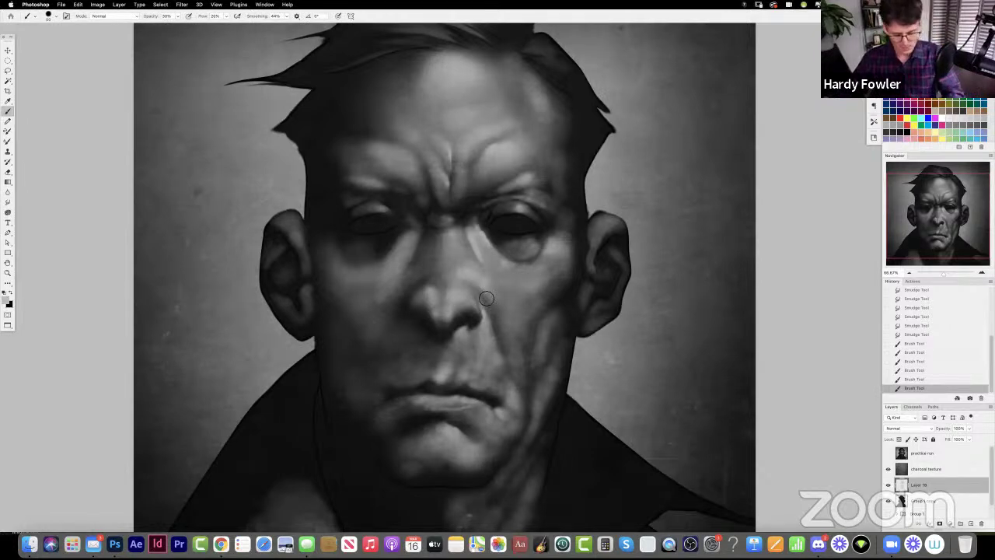
{"action": "left_click", "coordinate": [485, 292]}
{"action": "left_click", "coordinate": [486, 290]}
{"action": "left_click", "coordinate": [487, 293]}
{"action": "left_click", "coordinate": [502, 307]}
{"action": "left_click", "coordinate": [483, 288]}
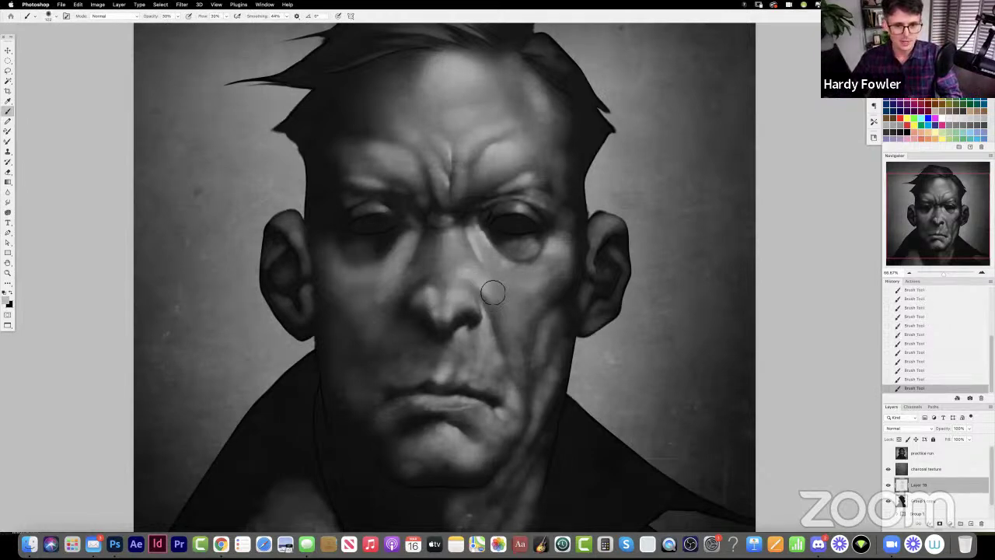
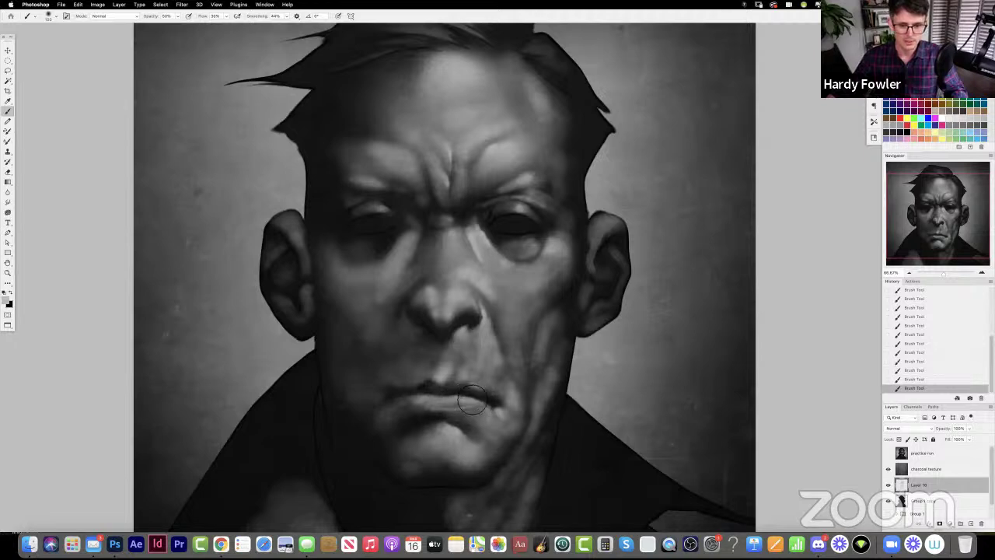
- Paint a soft touch of light on the lower lip near the lit mouth corner and set the brush opacity to 40%
{"action": "left_click_drag", "start_coordinate": [478, 411], "coordinate": [473, 408]}
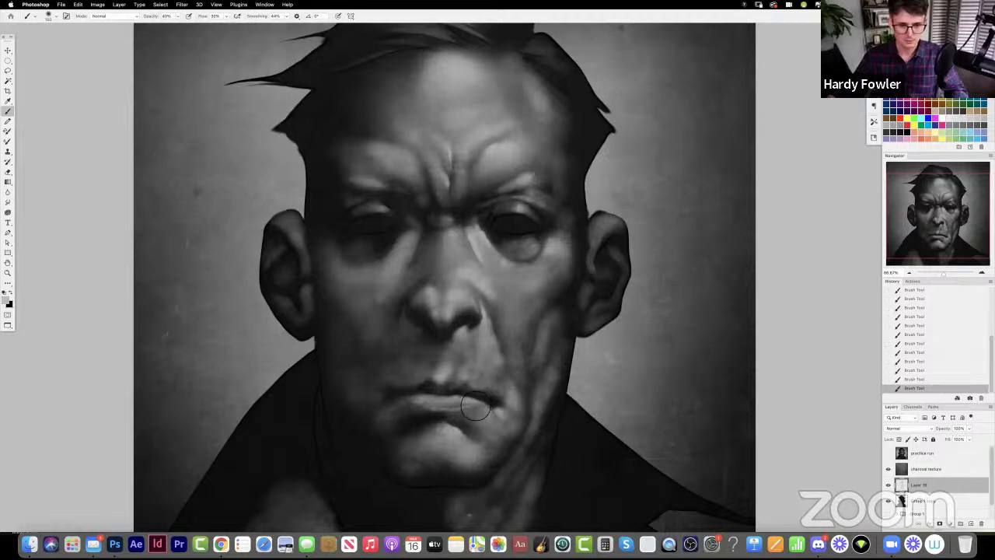
{"action": "key", "text": "4"}
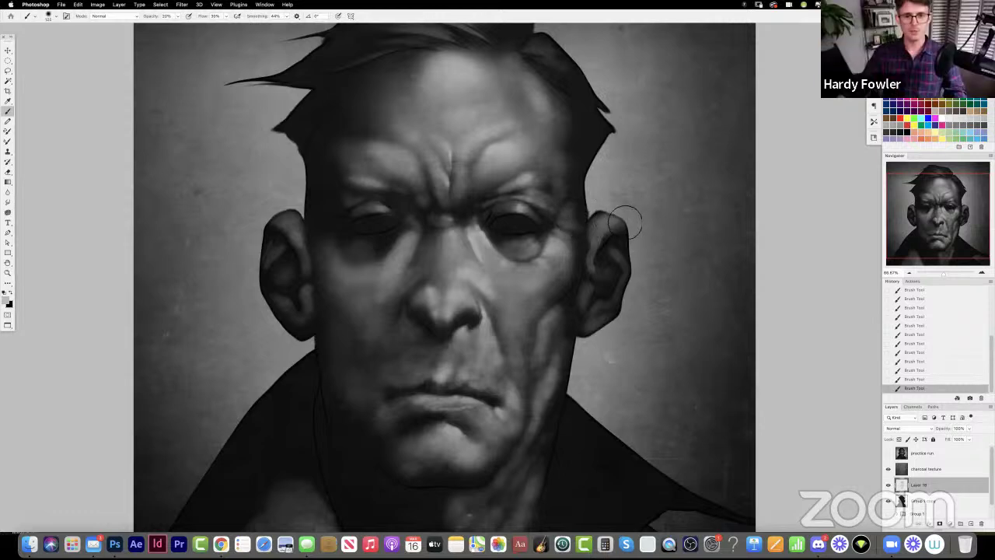
- Enlarge the brush, display its Shape Dynamics settings and try a pressure-tapered stroke on the dark coat collar
{"action": "key", "text": "]"}
{"action": "key", "text": "]"}
{"action": "key", "text": "]"}
{"action": "key", "text": "]"}
{"action": "key", "text": "]"}
{"action": "key", "text": "]"}
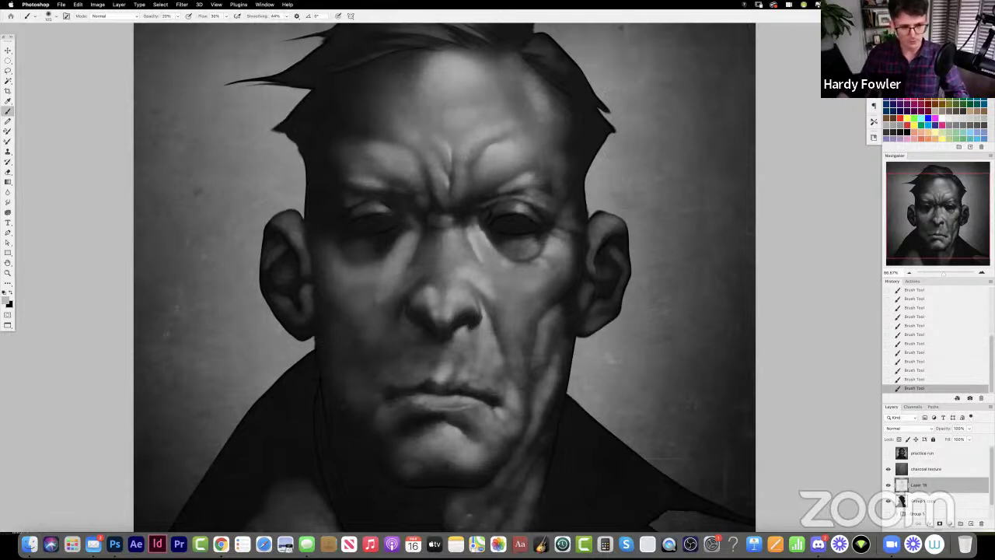
{"action": "scroll", "coordinate": [367, 337], "scroll_direction": "down", "scroll_amount": 5}
{"action": "scroll", "coordinate": [366, 337], "scroll_direction": "left", "scroll_amount": 6}
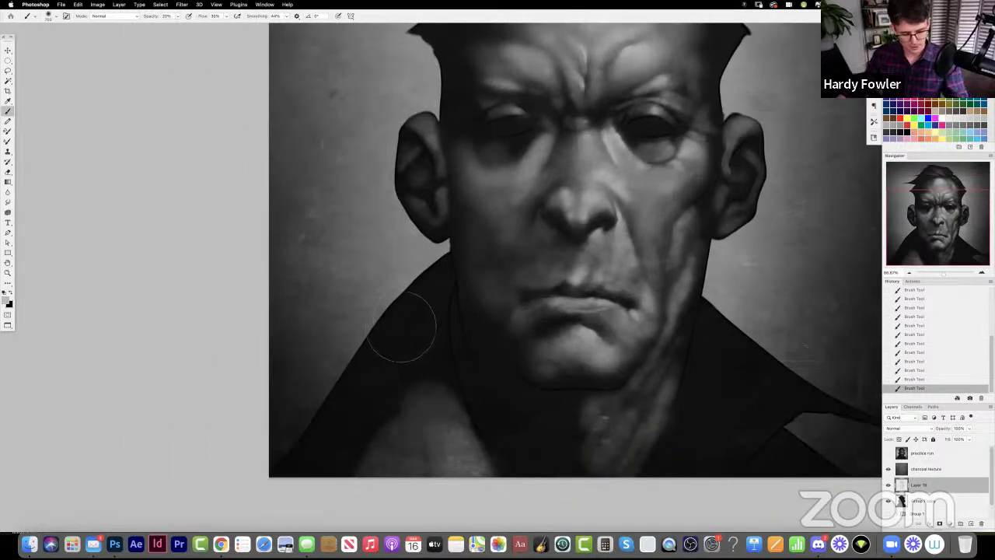
{"action": "key", "text": "F5"}
{"action": "left_click", "coordinate": [607, 150]}
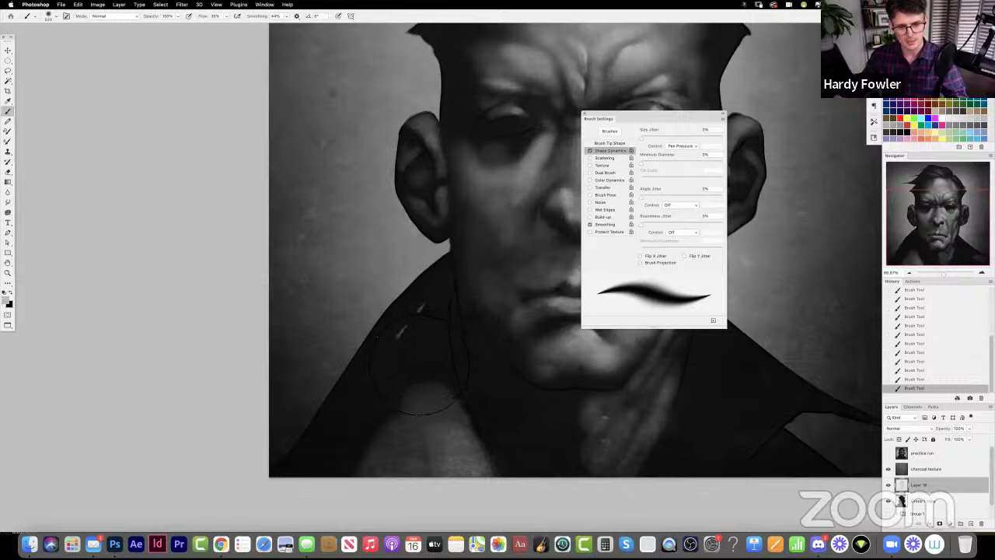
{"action": "mouse_move", "coordinate": [371, 370]}
{"action": "left_mouse_down"}
{"action": "mouse_move", "coordinate": [347, 409]}
{"action": "mouse_move", "coordinate": [365, 419]}
{"action": "mouse_move", "coordinate": [362, 383]}
{"action": "mouse_move", "coordinate": [404, 357]}
{"action": "mouse_move", "coordinate": [365, 393]}
{"action": "mouse_move", "coordinate": [404, 314]}
{"action": "mouse_move", "coordinate": [403, 342]}
{"action": "left_mouse_up"}
- Undo the test strokes on the coat collar and close the brush settings
{"action": "left_click", "coordinate": [969, 362]}
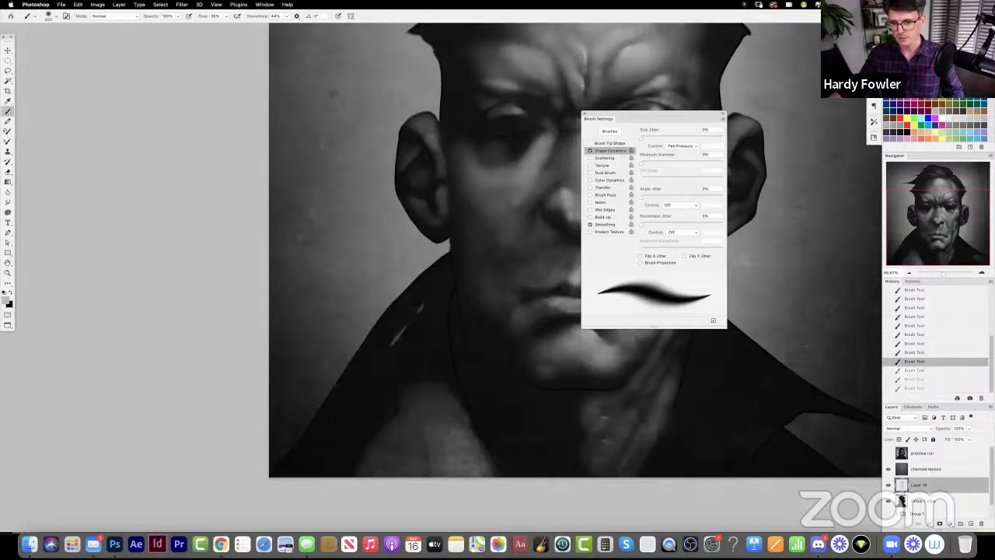
{"action": "left_click", "coordinate": [948, 362]}
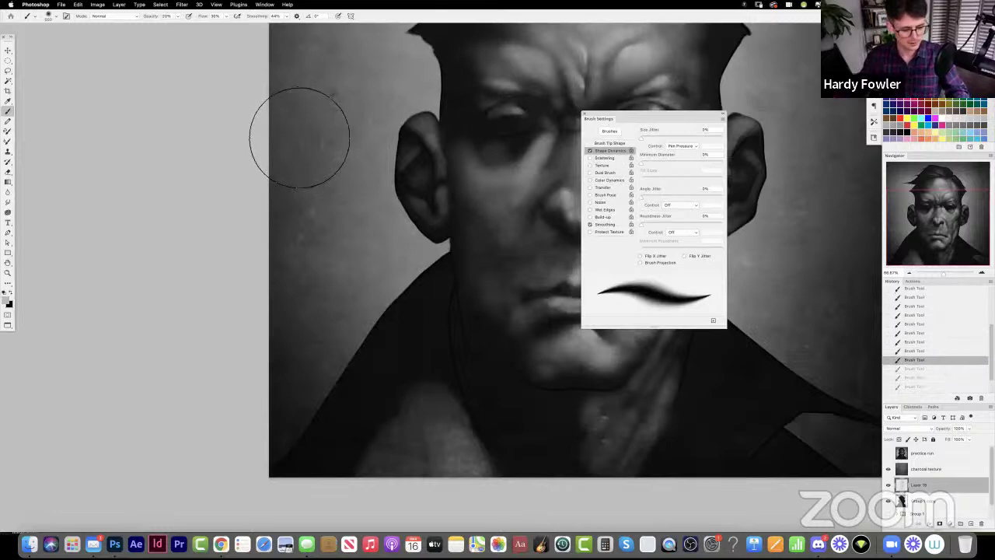
{"action": "left_click", "coordinate": [587, 117]}
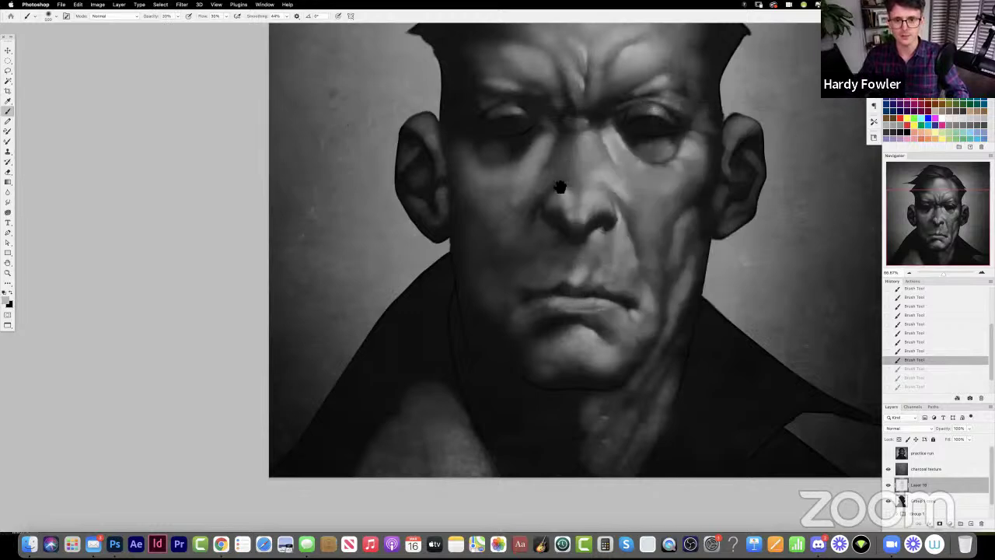
- Load the silhouette's selection and paint broad soft light over the nose and lit cheek, lowering the opacity to 20%
{"action": "scroll", "coordinate": [521, 210], "scroll_direction": "right", "scroll_amount": 5}
{"action": "left_click", "coordinate": [904, 503], "text": "super"}
{"action": "left_click_drag", "start_coordinate": [508, 189], "coordinate": [522, 227]}
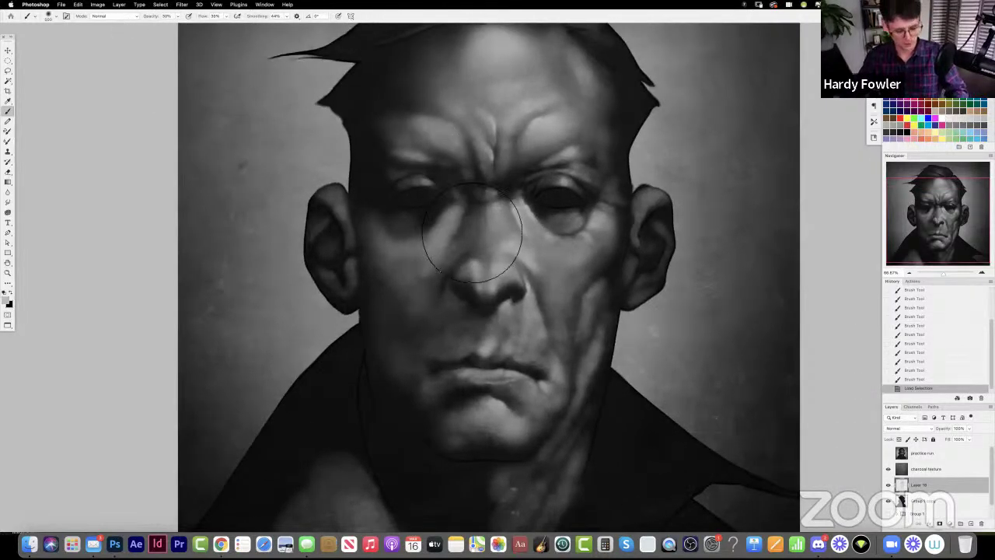
{"action": "key", "text": "2"}
{"action": "mouse_move", "coordinate": [543, 243]}
{"action": "left_mouse_down"}
{"action": "mouse_move", "coordinate": [554, 262]}
{"action": "mouse_move", "coordinate": [554, 252]}
{"action": "left_mouse_up"}
{"action": "mouse_move", "coordinate": [502, 224]}
{"action": "left_mouse_down"}
{"action": "mouse_move", "coordinate": [537, 166]}
{"action": "mouse_move", "coordinate": [522, 196]}
{"action": "mouse_move", "coordinate": [534, 212]}
{"action": "mouse_move", "coordinate": [508, 204]}
{"action": "left_mouse_up"}
- Paint light across the top of the nose bridge with a smaller brush at 40% opacity
{"action": "key", "text": "4"}
{"action": "key", "text": "bracketleft"}
{"action": "key", "text": "bracketleft"}
{"action": "key", "text": "bracketleft"}
{"action": "key", "text": "bracketleft"}
{"action": "mouse_move", "coordinate": [489, 205]}
{"action": "left_mouse_down"}
{"action": "mouse_move", "coordinate": [498, 199]}
{"action": "mouse_move", "coordinate": [487, 193]}
{"action": "left_mouse_up"}
{"action": "left_click_drag", "start_coordinate": [489, 194], "coordinate": [498, 198]}
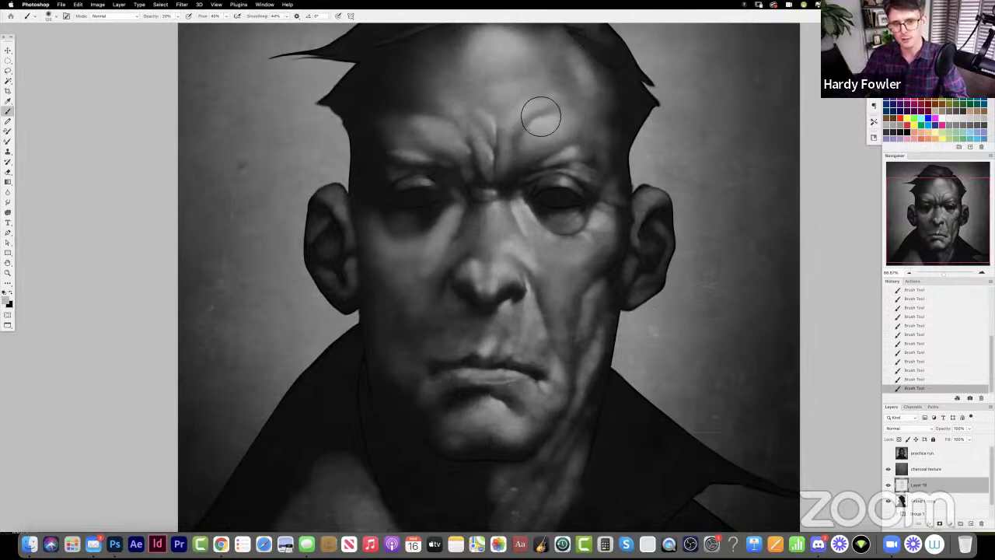
- Paint light between the shadow-side eye's inner corner and the nose with a smaller brush at 30% opacity
{"action": "key", "text": "4"}
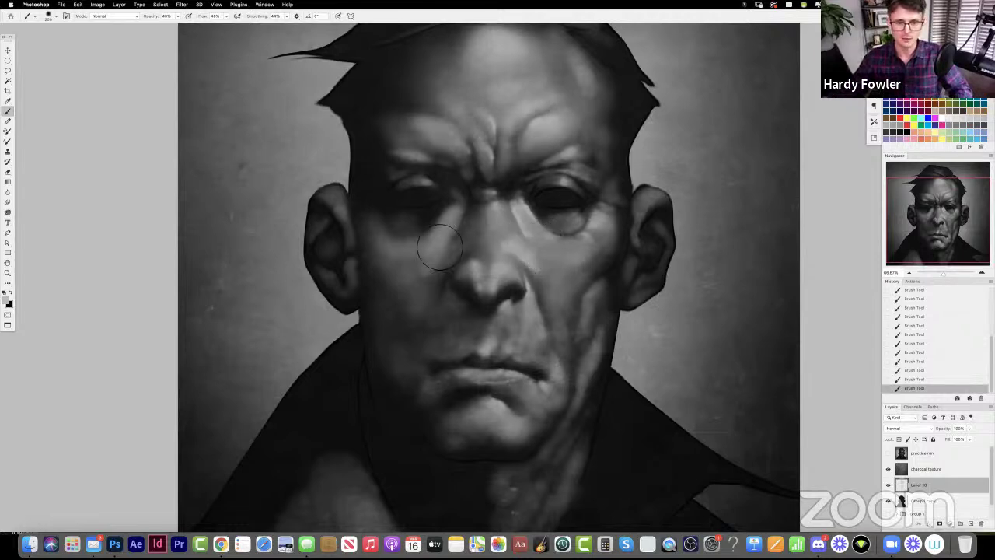
{"action": "key", "text": "3"}
{"action": "key", "text": "["}
{"action": "key", "text": "["}
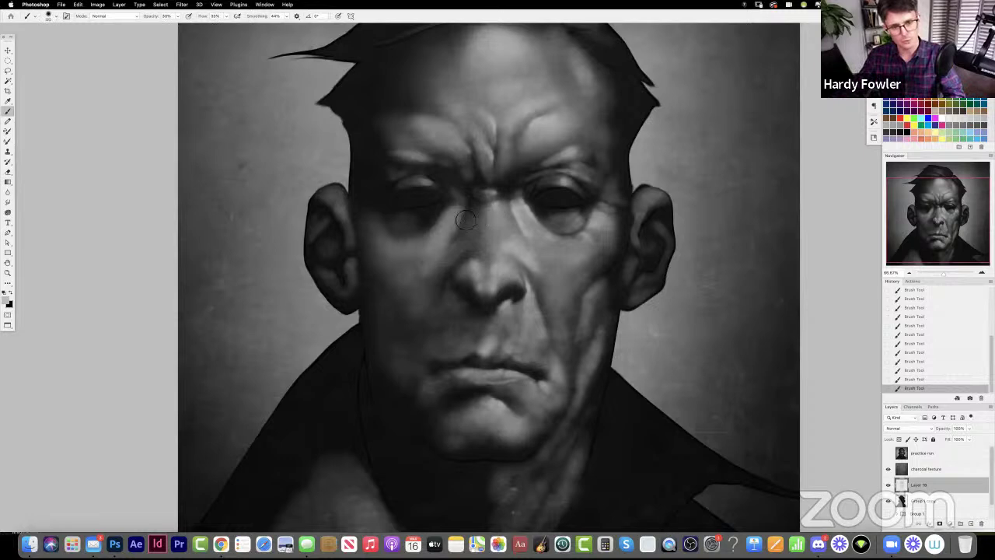
{"action": "left_click_drag", "start_coordinate": [453, 220], "coordinate": [466, 204]}
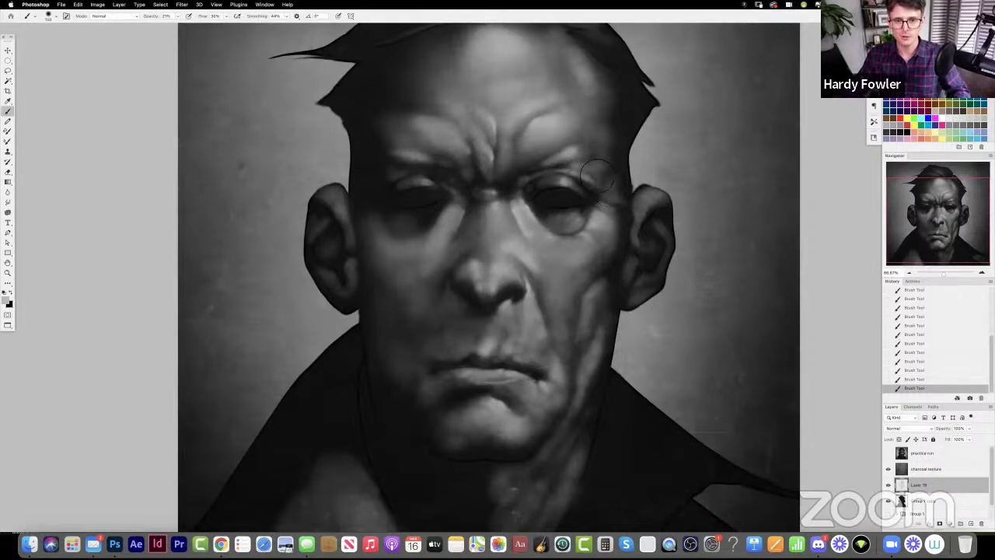
- Hide the charcoal texture layer to check the painting without it, and show it again
{"action": "left_click", "coordinate": [889, 469]}
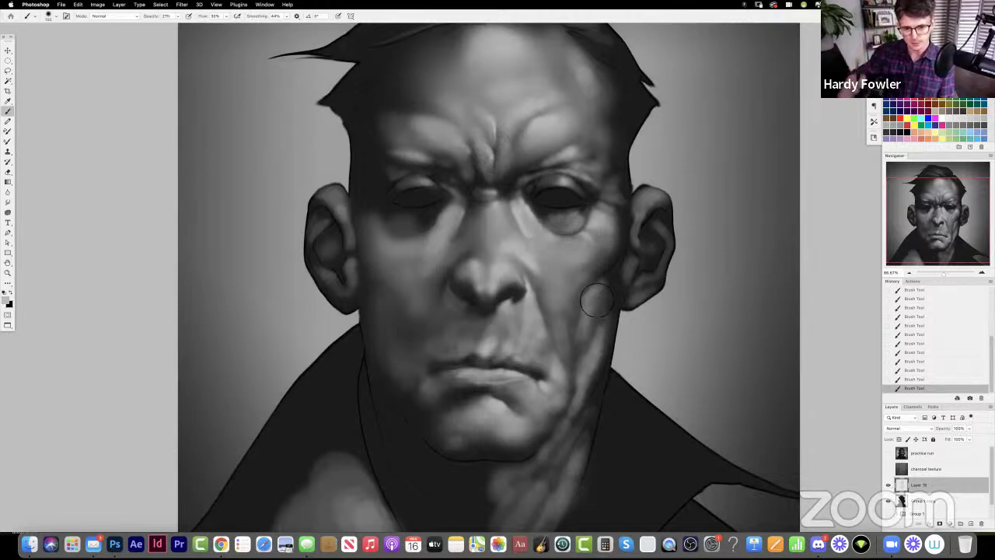
{"action": "left_click", "coordinate": [889, 469]}
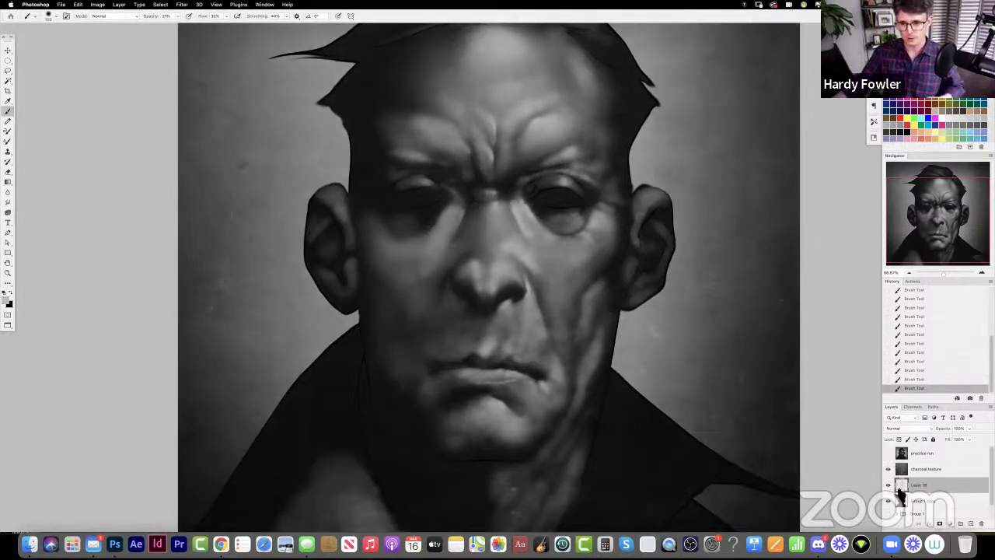
- Load the silhouette's selection, hide its edges, and paint the lit cheek fold at 30% and the chin and jaw at 20% opacity
{"action": "left_click", "coordinate": [901, 502], "text": "super"}
{"action": "key", "text": "super+h"}
{"action": "key", "text": "3"}
{"action": "mouse_move", "coordinate": [544, 328]}
{"action": "left_mouse_down"}
{"action": "mouse_move", "coordinate": [556, 339]}
{"action": "mouse_move", "coordinate": [540, 299]}
{"action": "mouse_move", "coordinate": [566, 366]}
{"action": "left_mouse_up"}
{"action": "key", "text": "2"}
{"action": "mouse_move", "coordinate": [495, 407]}
{"action": "left_mouse_down"}
{"action": "mouse_move", "coordinate": [518, 405]}
{"action": "mouse_move", "coordinate": [505, 422]}
{"action": "left_mouse_up"}
{"action": "left_click_drag", "start_coordinate": [553, 396], "coordinate": [552, 418]}
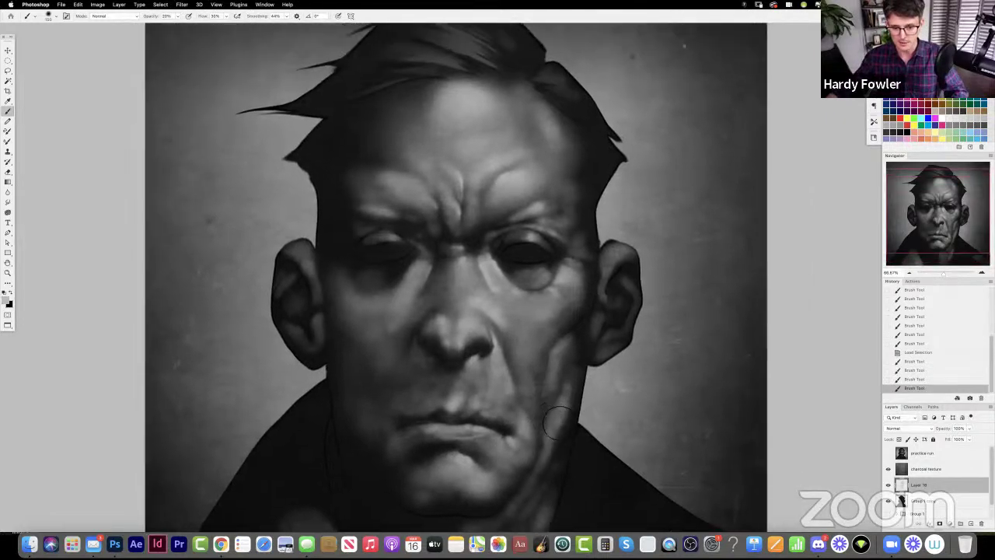
- Smudge the inner folds and outer rim of the lit-side ear to soften its shading
{"action": "scroll", "coordinate": [555, 431], "scroll_direction": "down", "scroll_amount": 5}
{"action": "scroll", "coordinate": [555, 431], "scroll_direction": "left", "scroll_amount": 2}
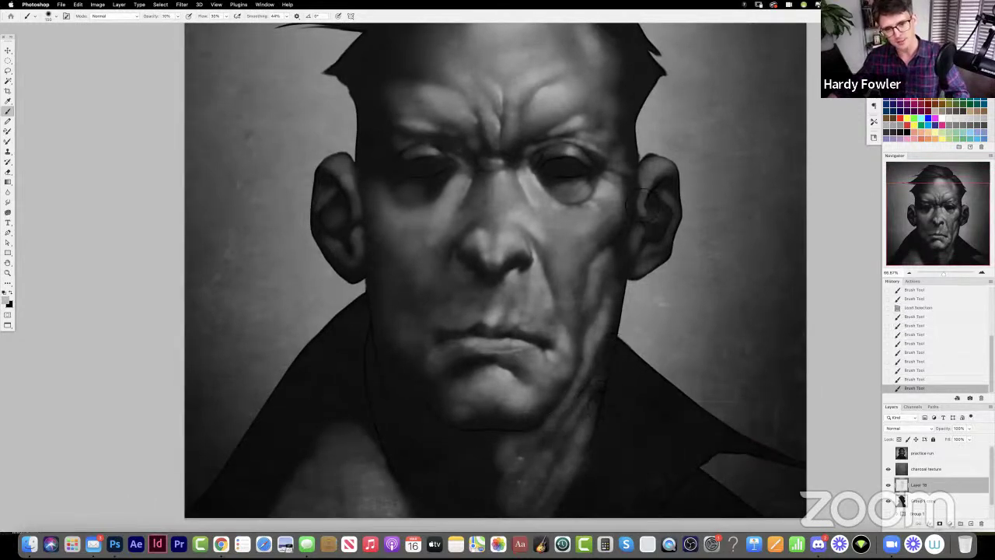
{"action": "key", "text": "r"}
{"action": "left_click_drag", "start_coordinate": [640, 189], "coordinate": [641, 174]}
{"action": "left_click_drag", "start_coordinate": [640, 173], "coordinate": [643, 215]}
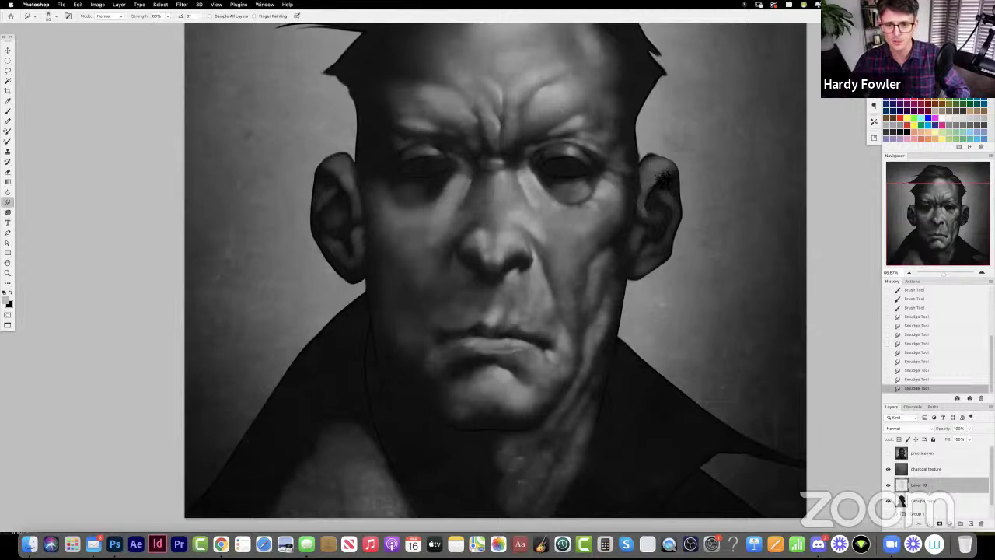
{"action": "left_click_drag", "start_coordinate": [681, 174], "coordinate": [676, 202]}
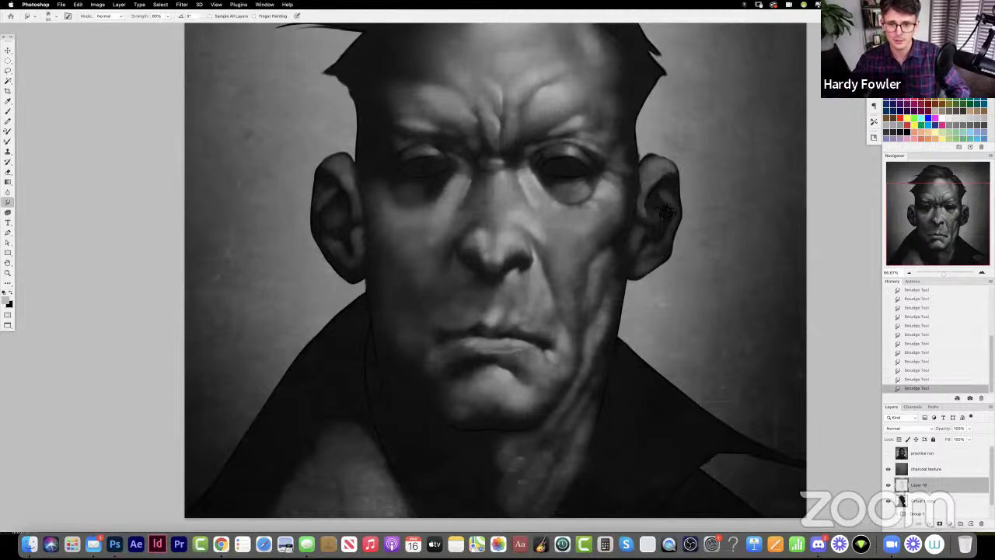
- Paint soft light around the shadow-side mouth corner and upper lip, and up the lit cheek fold
{"action": "key", "text": "b"}
{"action": "mouse_move", "coordinate": [445, 354]}
{"action": "left_mouse_down"}
{"action": "mouse_move", "coordinate": [447, 321]}
{"action": "mouse_move", "coordinate": [434, 342]}
{"action": "left_mouse_up"}
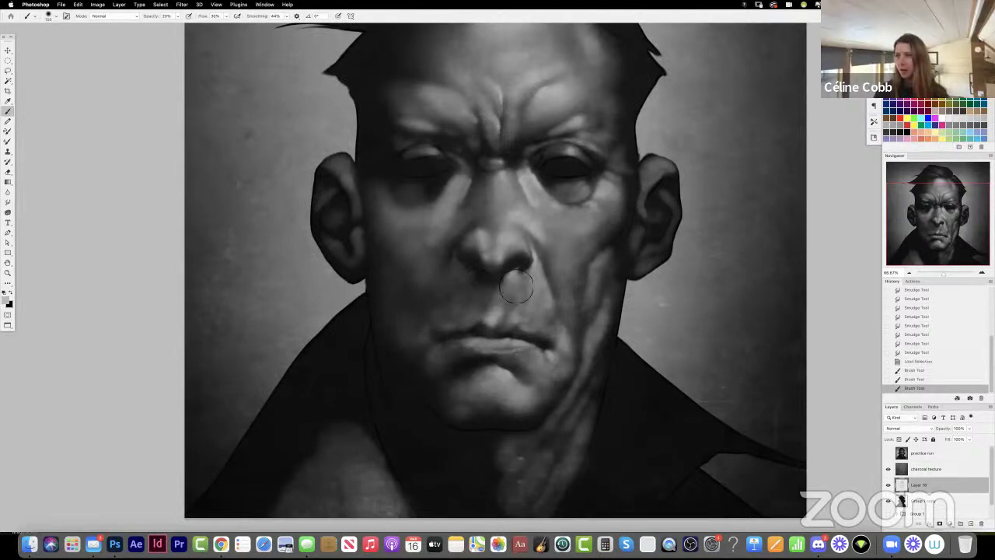
{"action": "mouse_move", "coordinate": [520, 293]}
{"action": "left_mouse_down"}
{"action": "mouse_move", "coordinate": [544, 292]}
{"action": "mouse_move", "coordinate": [505, 322]}
{"action": "mouse_move", "coordinate": [497, 303]}
{"action": "mouse_move", "coordinate": [499, 322]}
{"action": "mouse_move", "coordinate": [471, 321]}
{"action": "left_mouse_up"}
{"action": "left_click_drag", "start_coordinate": [476, 321], "coordinate": [519, 303]}
{"action": "mouse_move", "coordinate": [546, 291]}
{"action": "left_mouse_down"}
{"action": "mouse_move", "coordinate": [536, 292]}
{"action": "mouse_move", "coordinate": [534, 337]}
{"action": "left_mouse_up"}
{"action": "left_click_drag", "start_coordinate": [561, 265], "coordinate": [560, 273]}
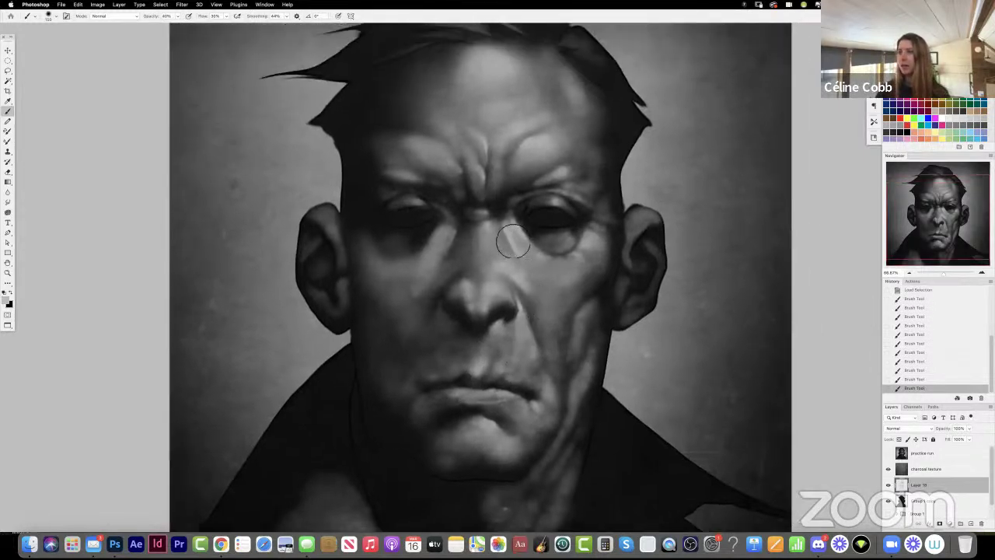
- Paint soft light on the side of the nose below the lit eye's inner corner
{"action": "left_click_drag", "start_coordinate": [510, 234], "coordinate": [526, 240]}
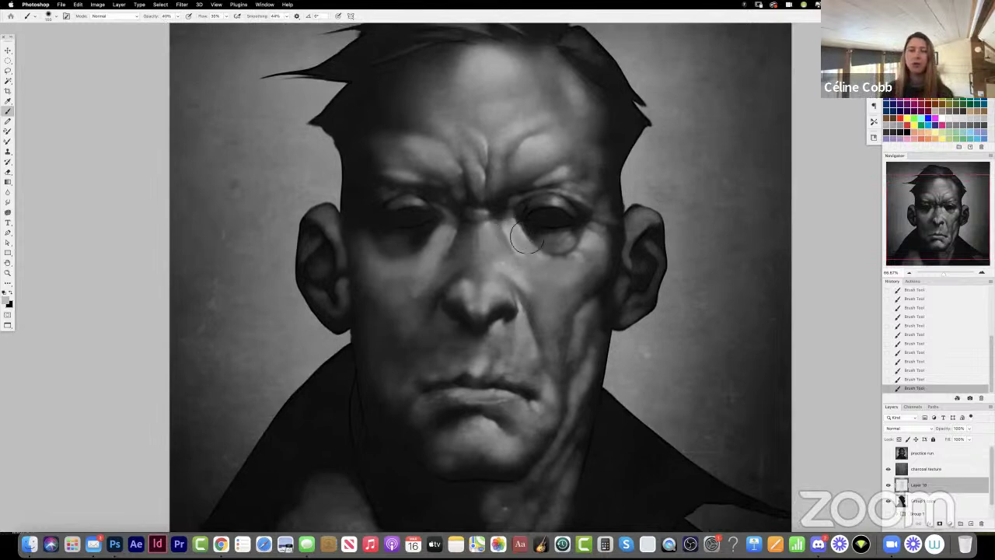
{"action": "key", "text": "8"}
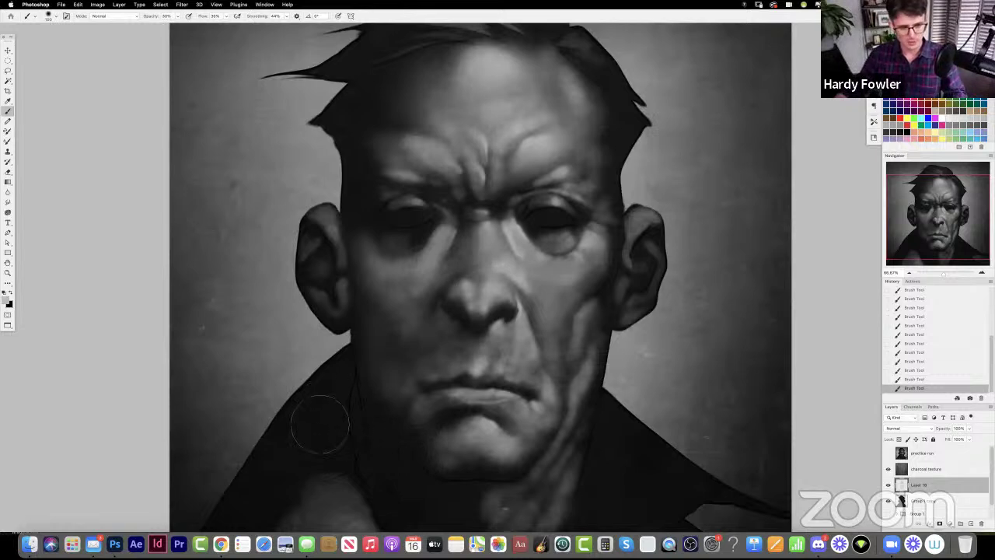
- Examine the face up close with the charcoal texture layer hidden and then shown
{"action": "left_click", "coordinate": [888, 469]}
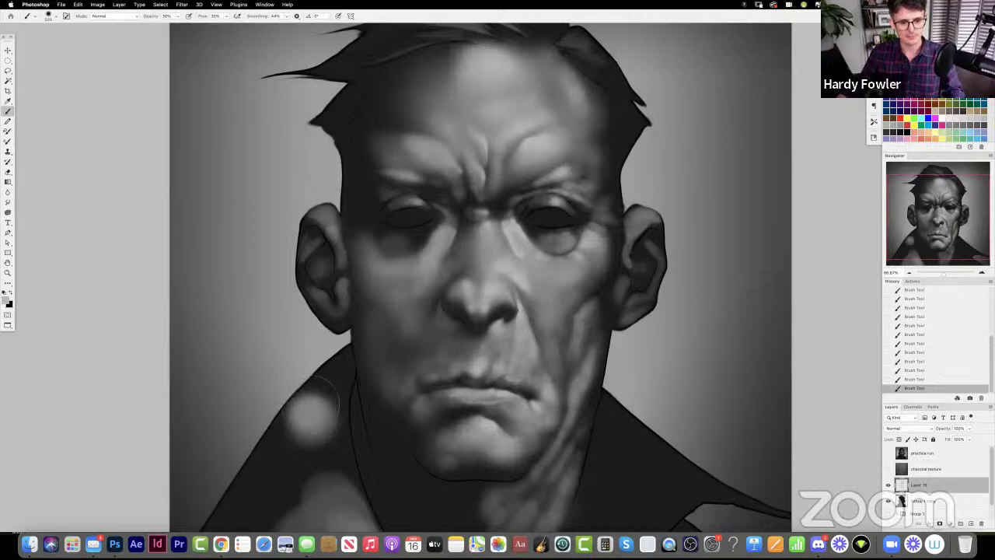
{"action": "left_click", "coordinate": [528, 371], "text": "super"}
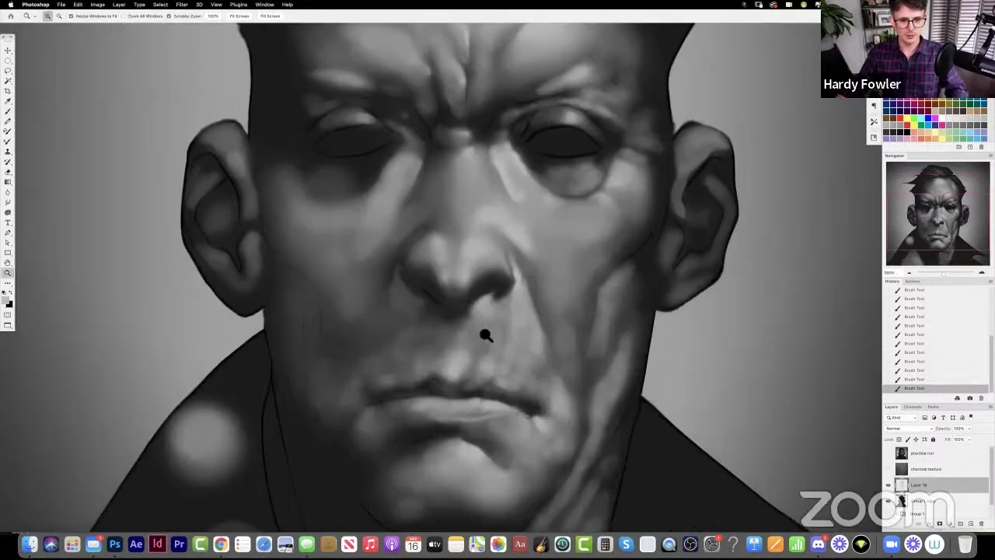
{"action": "left_click", "coordinate": [476, 340], "text": "super"}
{"action": "left_click_drag", "start_coordinate": [456, 349], "coordinate": [519, 302]}
{"action": "left_click_drag", "start_coordinate": [460, 359], "coordinate": [509, 302]}
{"action": "scroll", "coordinate": [439, 293], "scroll_direction": "up", "scroll_amount": 10}
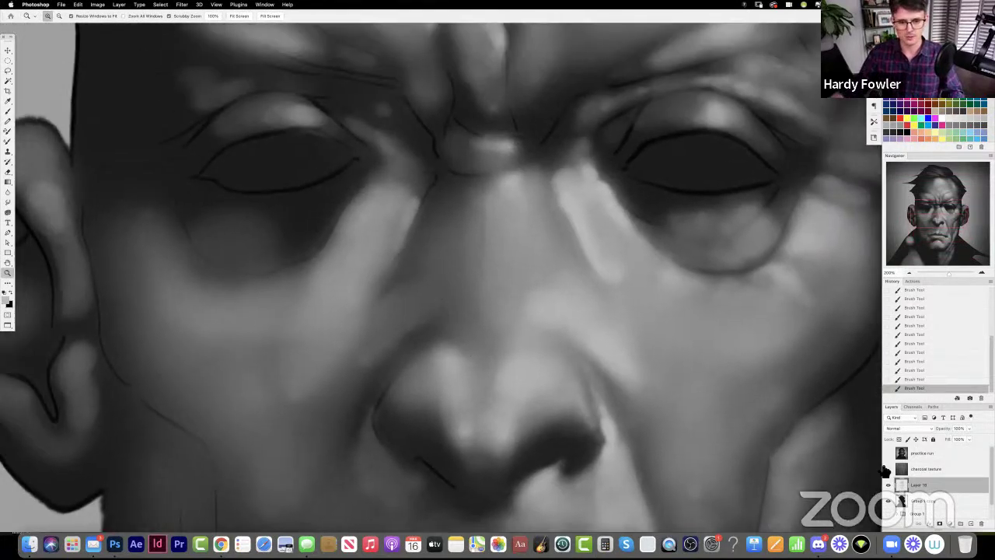
{"action": "left_click", "coordinate": [889, 469]}
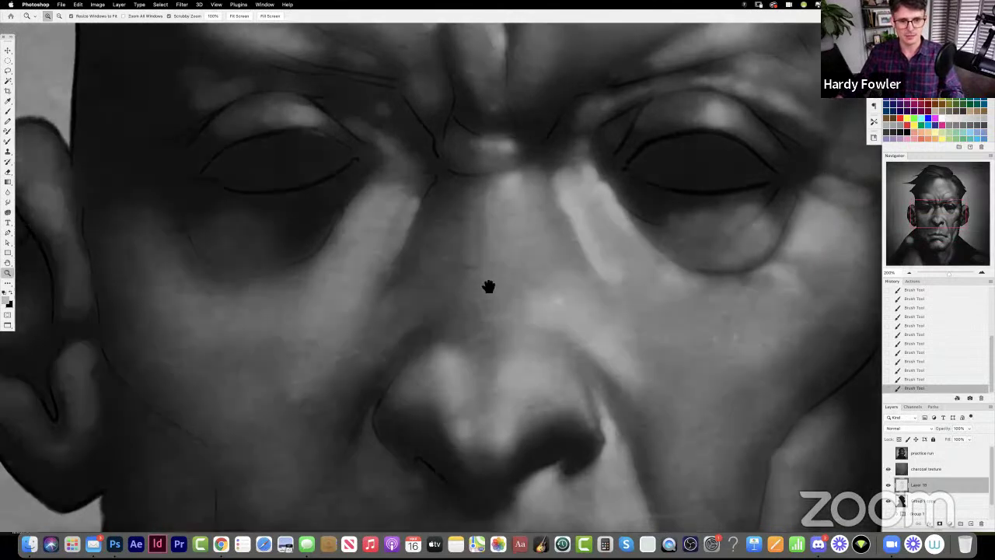
{"action": "scroll", "coordinate": [496, 345], "scroll_direction": "up", "scroll_amount": 5}
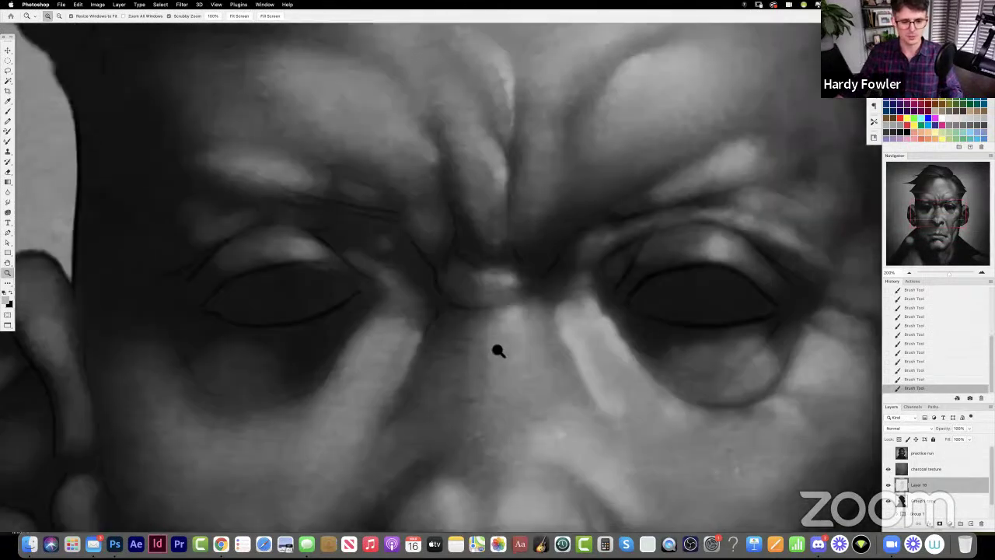
{"action": "left_click", "coordinate": [497, 351], "text": "alt"}
{"action": "scroll", "coordinate": [492, 334], "scroll_direction": "down", "scroll_amount": 8}
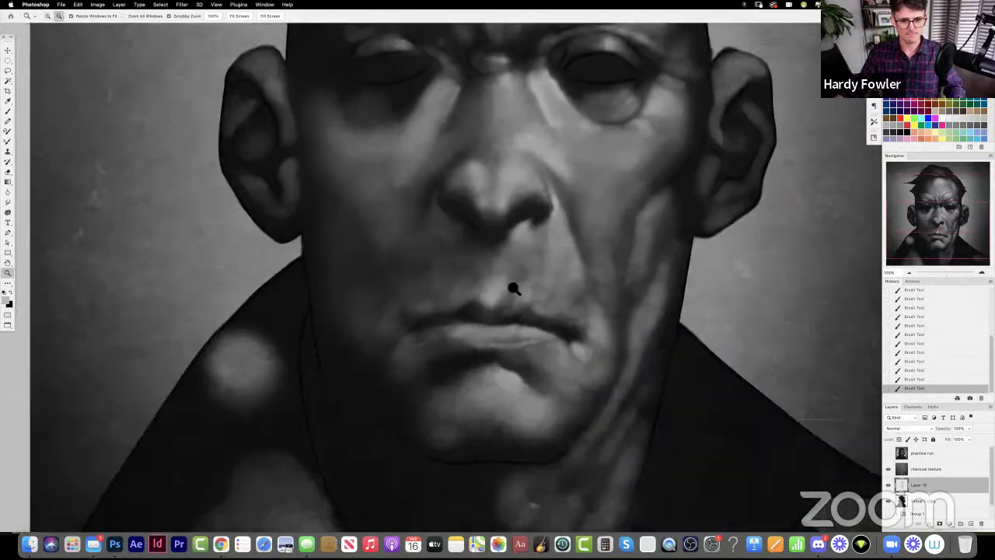
{"action": "left_click", "coordinate": [496, 300], "text": "alt"}
- Lasso the stray light spot on the left shoulder of the coat, delete it, and deselect
{"action": "key", "text": "l"}
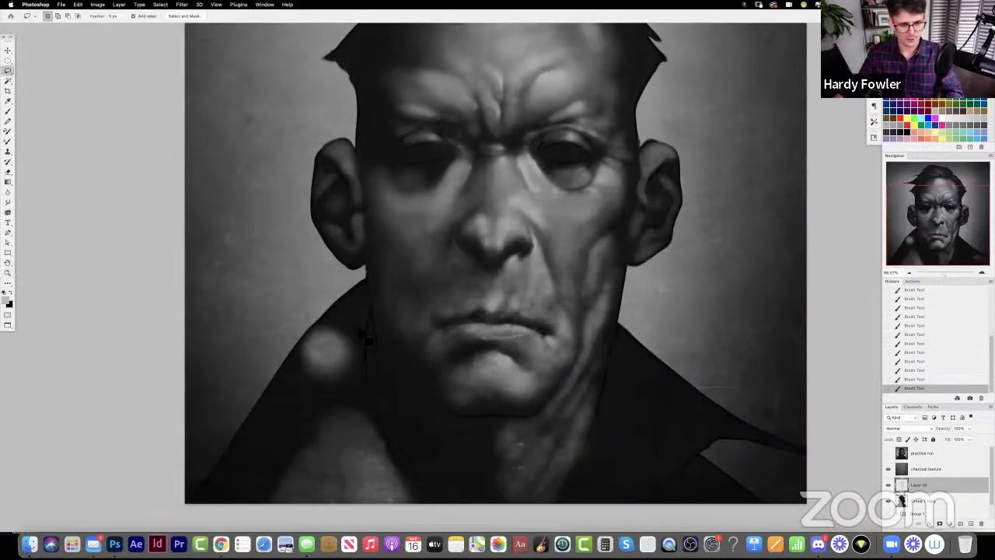
{"action": "mouse_move", "coordinate": [363, 326]}
{"action": "left_mouse_down"}
{"action": "mouse_move", "coordinate": [318, 402]}
{"action": "mouse_move", "coordinate": [270, 379]}
{"action": "mouse_move", "coordinate": [334, 290]}
{"action": "left_mouse_up"}
{"action": "key", "text": "Delete"}
{"action": "key", "text": "super+d"}
- Load the figure as a selection and brush soft light at 20% opacity beside the nose up to the left inner eye corner
{"action": "left_click", "coordinate": [901, 485], "text": "ctrl"}
{"action": "left_click_drag", "start_coordinate": [560, 278], "coordinate": [559, 314]}
{"action": "key", "text": "b"}
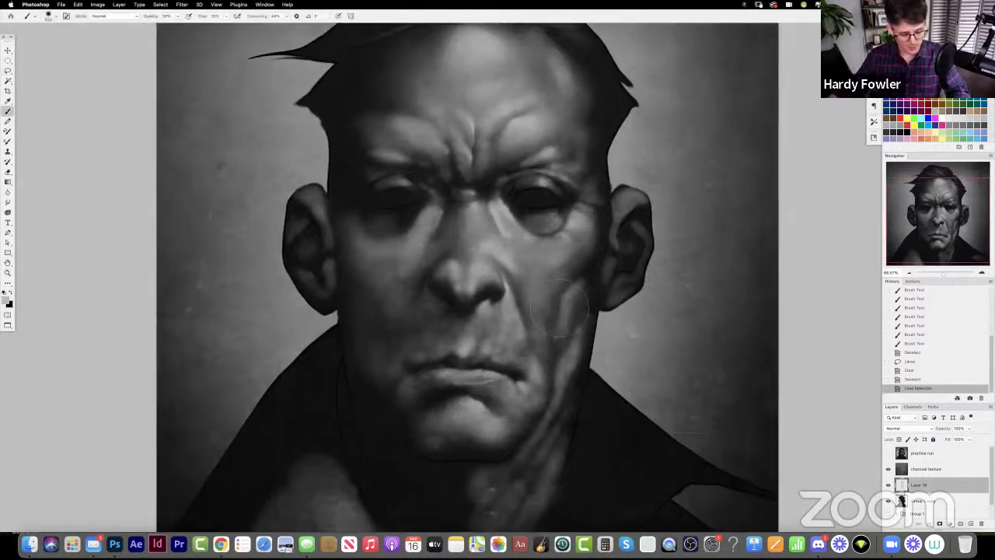
{"action": "key", "text": "bracketleft"}
{"action": "key", "text": "bracketleft"}
{"action": "left_click_drag", "start_coordinate": [424, 269], "coordinate": [447, 257]}
{"action": "key", "text": "ctrl+z"}
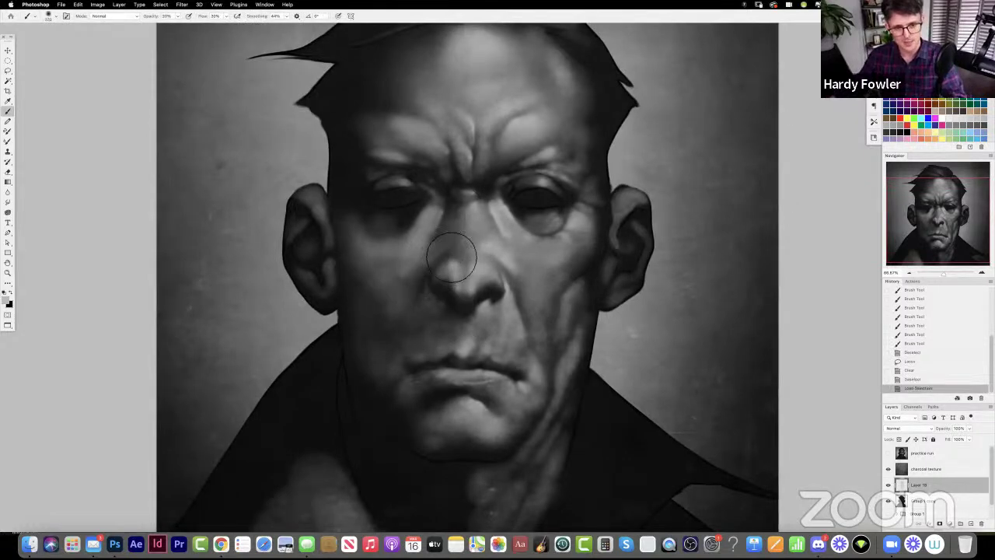
{"action": "mouse_move", "coordinate": [420, 281]}
{"action": "left_mouse_down"}
{"action": "mouse_move", "coordinate": [417, 241]}
{"action": "mouse_move", "coordinate": [439, 246]}
{"action": "mouse_move", "coordinate": [427, 219]}
{"action": "left_mouse_up"}
{"action": "left_click_drag", "start_coordinate": [431, 213], "coordinate": [416, 230]}
{"action": "mouse_move", "coordinate": [429, 208]}
{"action": "left_mouse_down"}
{"action": "mouse_move", "coordinate": [418, 232]}
{"action": "mouse_move", "coordinate": [449, 227]}
{"action": "mouse_move", "coordinate": [451, 204]}
{"action": "mouse_move", "coordinate": [419, 237]}
{"action": "left_mouse_up"}
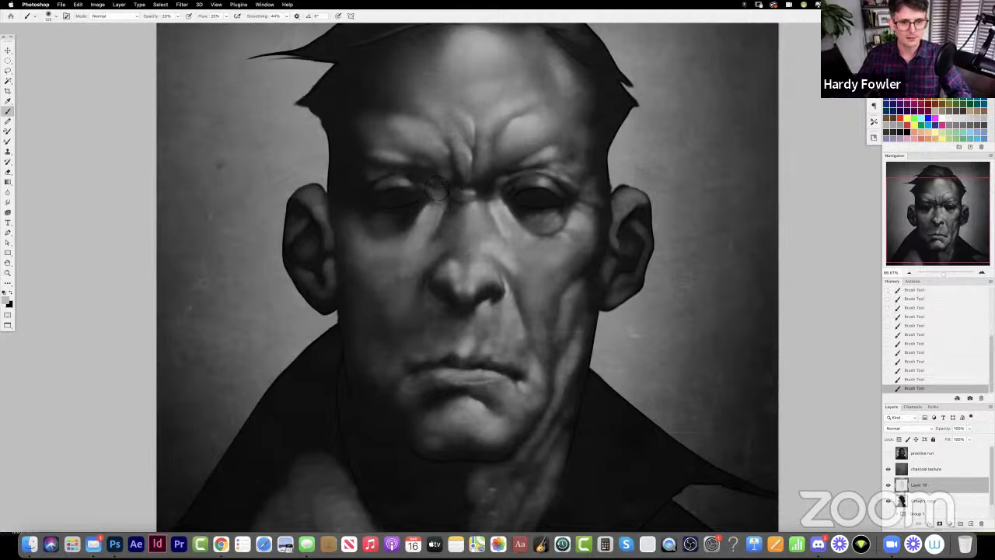
- Reload the figure's selection with its edges hidden and brush faint light along the left cheek and jaw
{"action": "left_click", "coordinate": [888, 470]}
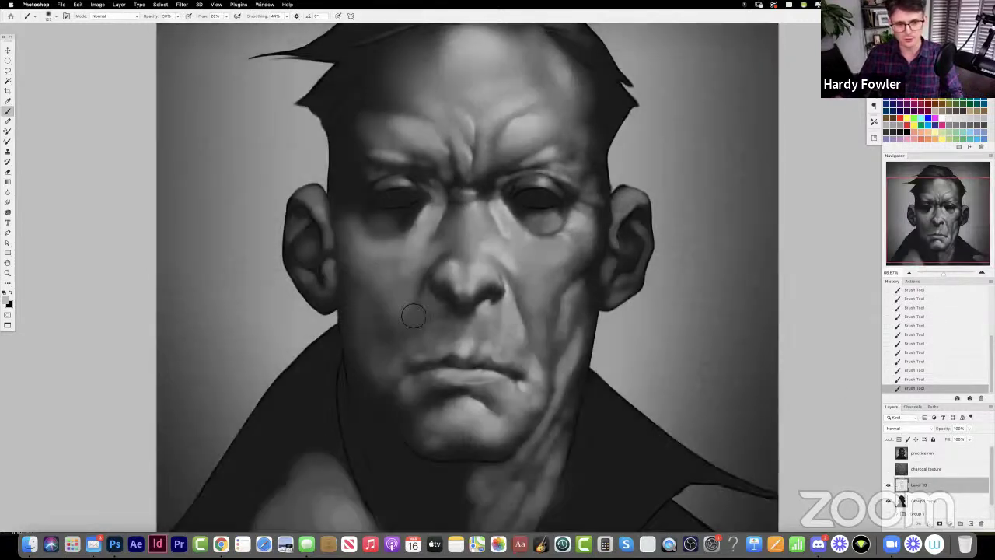
{"action": "left_click", "coordinate": [889, 471]}
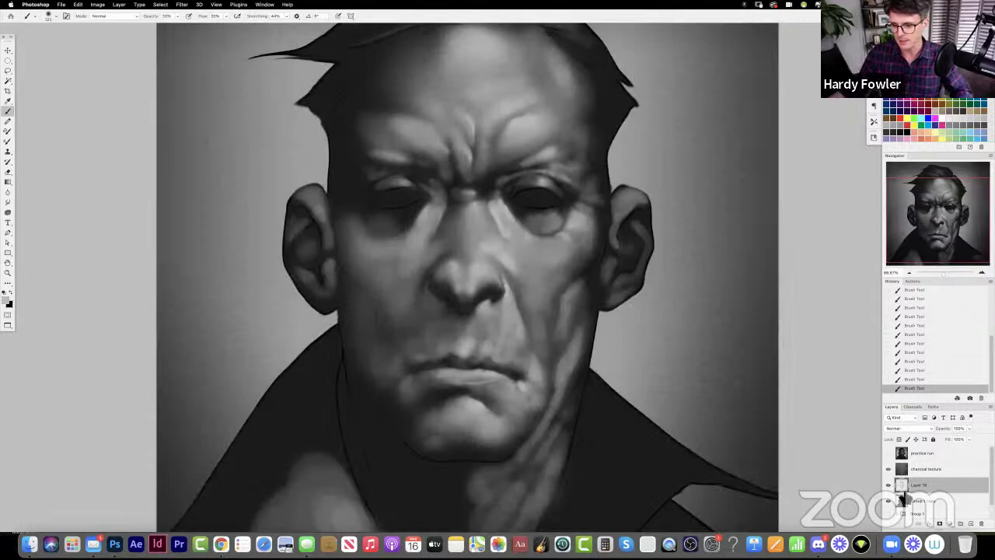
{"action": "left_click", "coordinate": [902, 501], "text": "super"}
{"action": "key", "text": "super+h"}
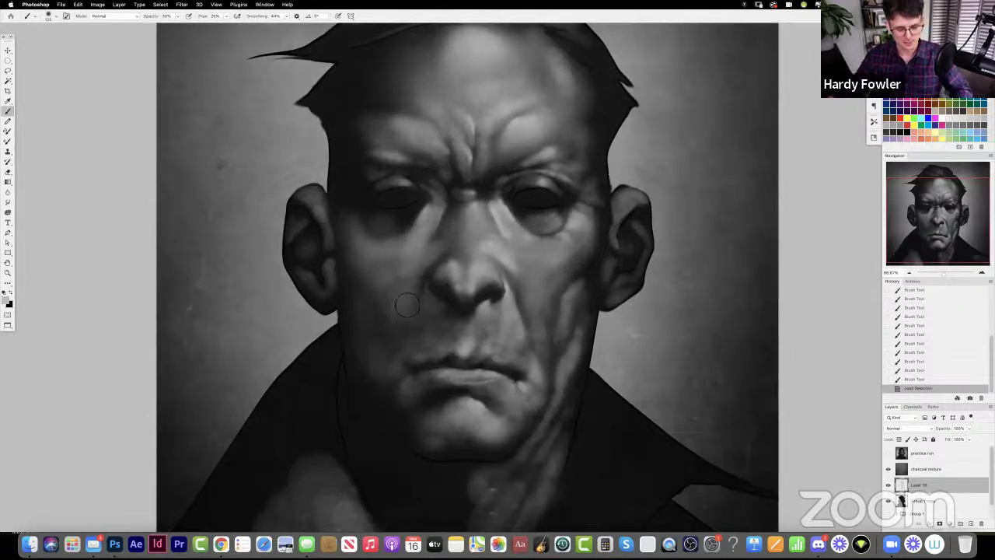
{"action": "mouse_move", "coordinate": [395, 312]}
{"action": "left_mouse_down"}
{"action": "mouse_move", "coordinate": [411, 373]}
{"action": "mouse_move", "coordinate": [402, 368]}
{"action": "left_mouse_up"}
{"action": "mouse_move", "coordinate": [368, 297]}
{"action": "left_mouse_down"}
{"action": "mouse_move", "coordinate": [384, 380]}
{"action": "mouse_move", "coordinate": [411, 408]}
{"action": "mouse_move", "coordinate": [393, 433]}
{"action": "mouse_move", "coordinate": [430, 425]}
{"action": "mouse_move", "coordinate": [427, 454]}
{"action": "left_mouse_up"}
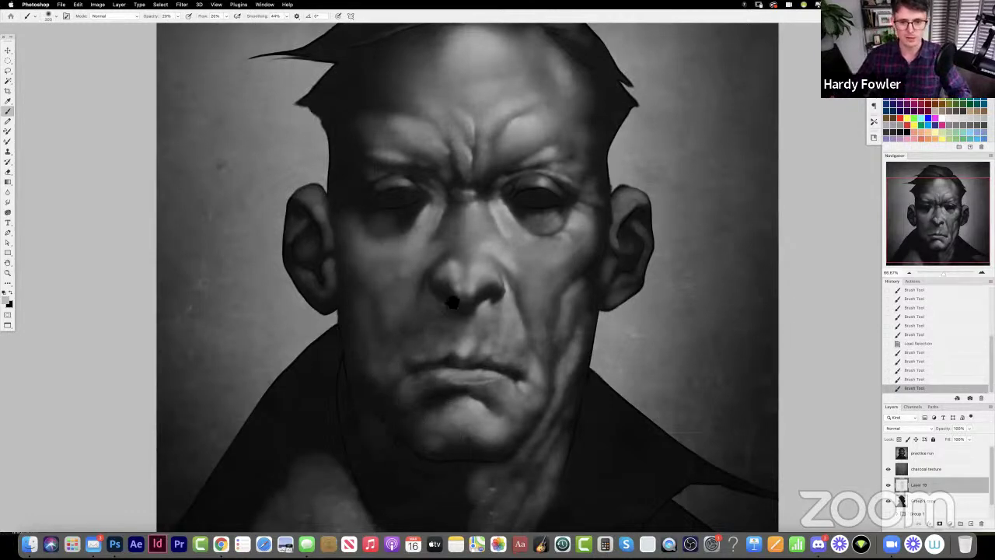
- Brush soft tones at 20 to 30% opacity over the chin, right jaw, mouth corner and nose
{"action": "left_click_drag", "start_coordinate": [451, 304], "coordinate": [517, 334]}
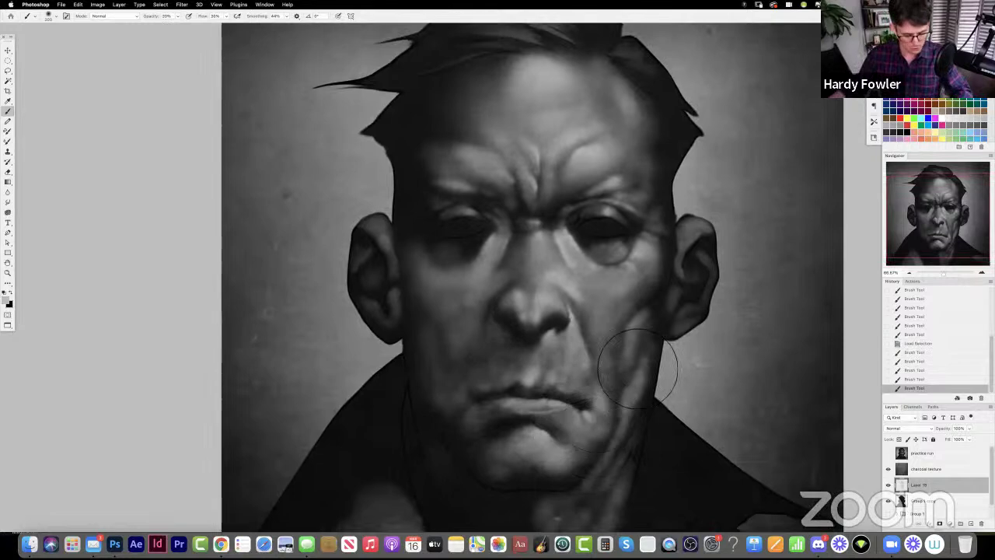
{"action": "key", "text": "3"}
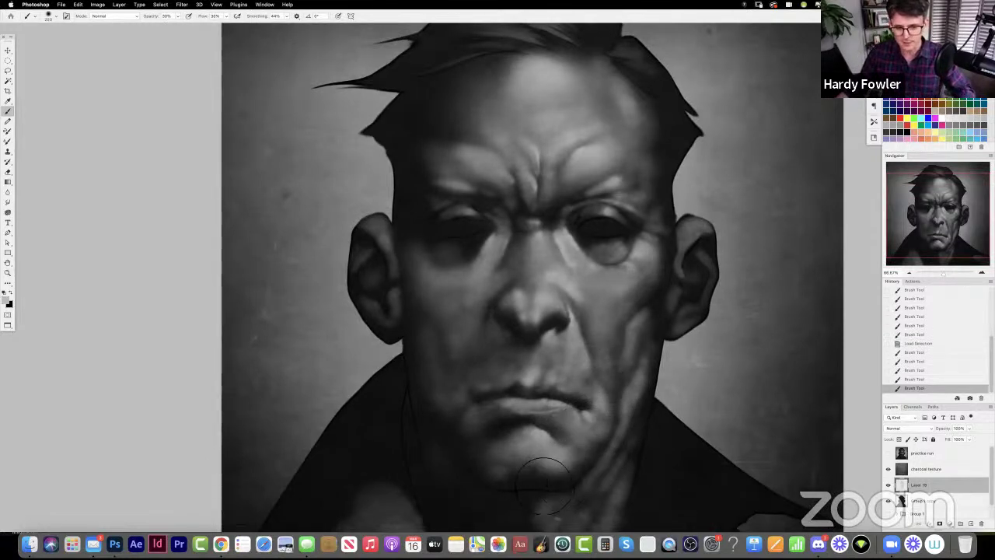
{"action": "mouse_move", "coordinate": [528, 471]}
{"action": "left_mouse_down"}
{"action": "mouse_move", "coordinate": [516, 471]}
{"action": "mouse_move", "coordinate": [536, 466]}
{"action": "mouse_move", "coordinate": [508, 471]}
{"action": "left_mouse_up"}
{"action": "key", "text": "2"}
{"action": "mouse_move", "coordinate": [568, 471]}
{"action": "left_mouse_down"}
{"action": "mouse_move", "coordinate": [576, 478]}
{"action": "mouse_move", "coordinate": [571, 467]}
{"action": "mouse_move", "coordinate": [614, 436]}
{"action": "left_mouse_up"}
{"action": "key", "text": "3"}
{"action": "mouse_move", "coordinate": [607, 392]}
{"action": "left_mouse_down"}
{"action": "mouse_move", "coordinate": [621, 346]}
{"action": "mouse_move", "coordinate": [595, 404]}
{"action": "mouse_move", "coordinate": [564, 372]}
{"action": "mouse_move", "coordinate": [550, 389]}
{"action": "mouse_move", "coordinate": [546, 380]}
{"action": "mouse_move", "coordinate": [573, 398]}
{"action": "left_mouse_up"}
{"action": "mouse_move", "coordinate": [571, 319]}
{"action": "left_mouse_down"}
{"action": "mouse_move", "coordinate": [539, 328]}
{"action": "mouse_move", "coordinate": [526, 306]}
{"action": "mouse_move", "coordinate": [512, 318]}
{"action": "mouse_move", "coordinate": [526, 306]}
{"action": "mouse_move", "coordinate": [520, 300]}
{"action": "mouse_move", "coordinate": [500, 342]}
{"action": "mouse_move", "coordinate": [519, 286]}
{"action": "left_mouse_up"}
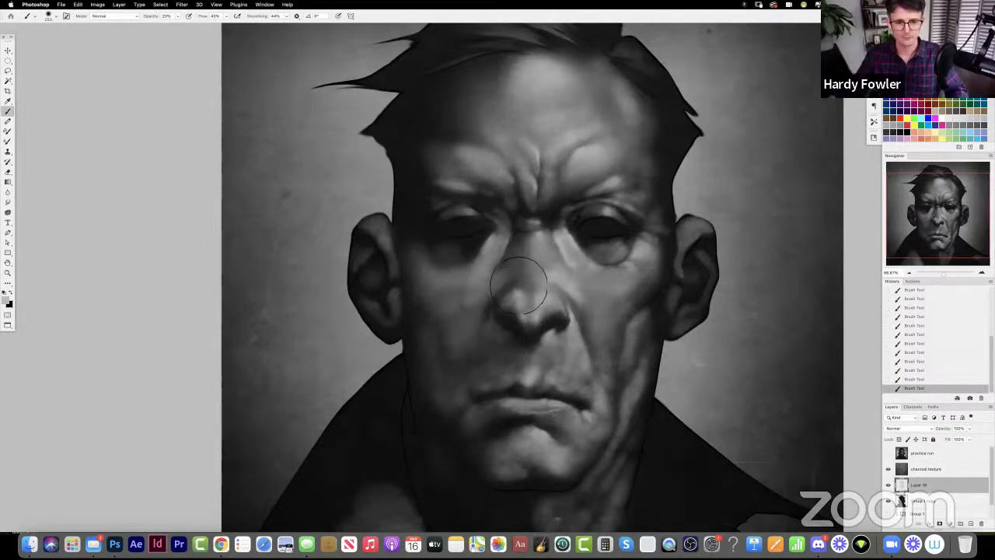
- Brush soft light over the right cheekbone and temple at 40% opacity, and over the left cheek under the eye
{"action": "key", "text": "4"}
{"action": "mouse_move", "coordinate": [623, 282]}
{"action": "left_mouse_down"}
{"action": "mouse_move", "coordinate": [648, 283]}
{"action": "mouse_move", "coordinate": [650, 266]}
{"action": "mouse_move", "coordinate": [662, 275]}
{"action": "mouse_move", "coordinate": [656, 260]}
{"action": "mouse_move", "coordinate": [670, 270]}
{"action": "mouse_move", "coordinate": [670, 226]}
{"action": "left_mouse_up"}
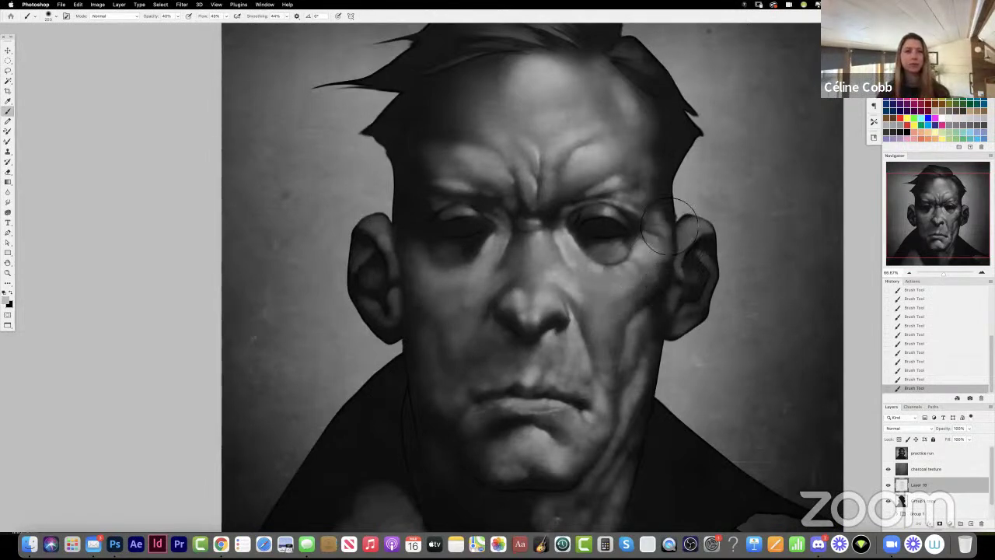
{"action": "mouse_move", "coordinate": [485, 277]}
{"action": "left_mouse_down"}
{"action": "mouse_move", "coordinate": [493, 280]}
{"action": "mouse_move", "coordinate": [465, 291]}
{"action": "mouse_move", "coordinate": [433, 260]}
{"action": "mouse_move", "coordinate": [445, 284]}
{"action": "left_mouse_up"}
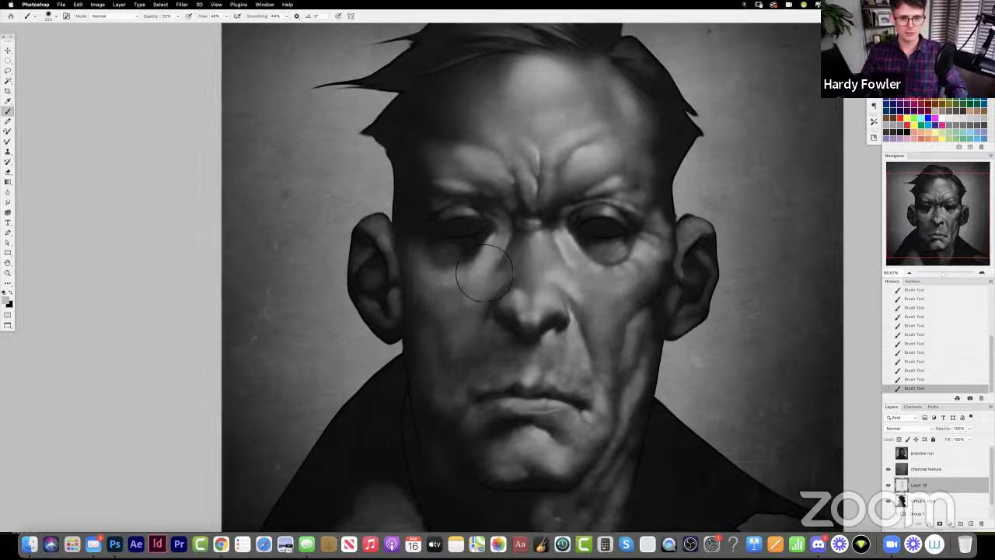
{"action": "left_click_drag", "start_coordinate": [509, 247], "coordinate": [451, 276]}
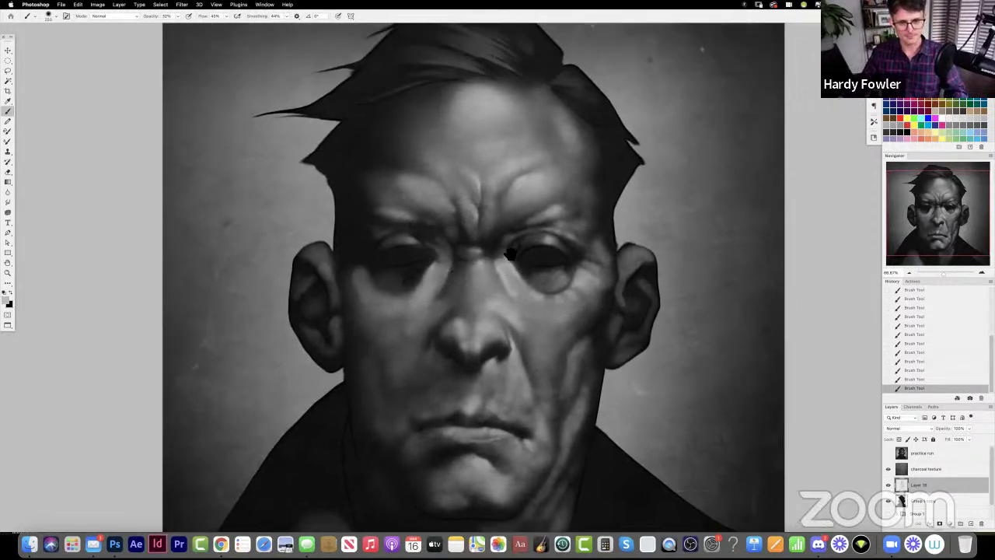
- Darken the base of the neck and the left ear by softly erasing their light tones
{"action": "key", "text": "z"}
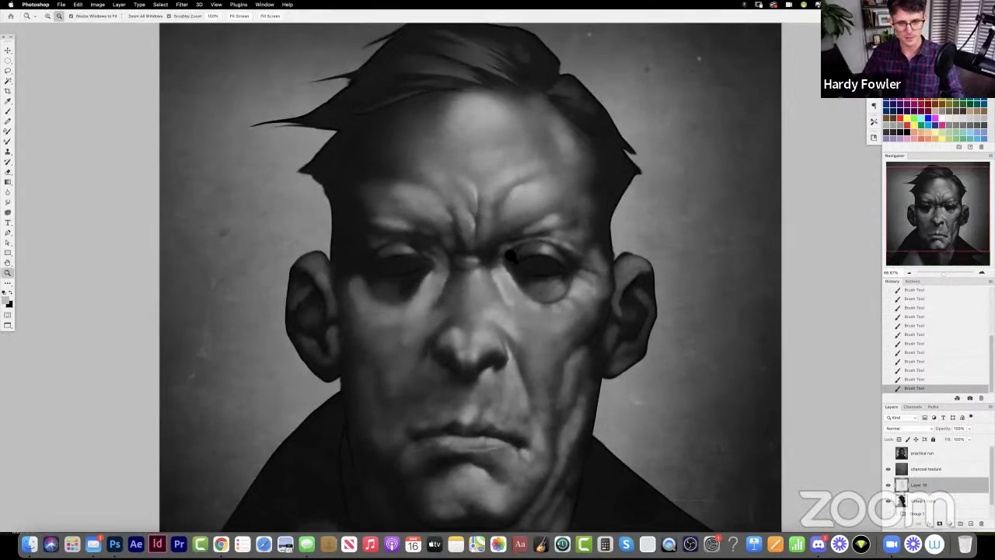
{"action": "left_click", "coordinate": [509, 257], "text": "alt"}
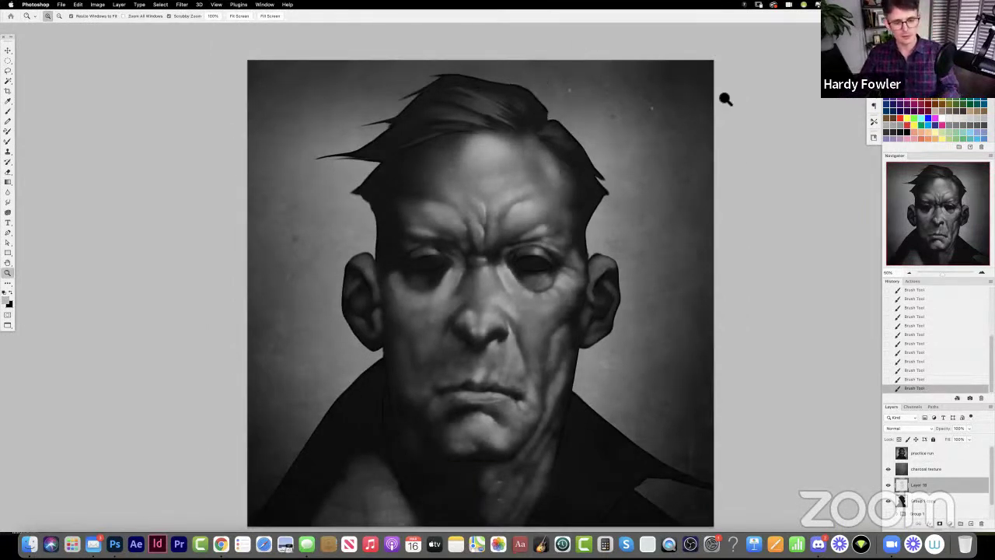
{"action": "key", "text": "b"}
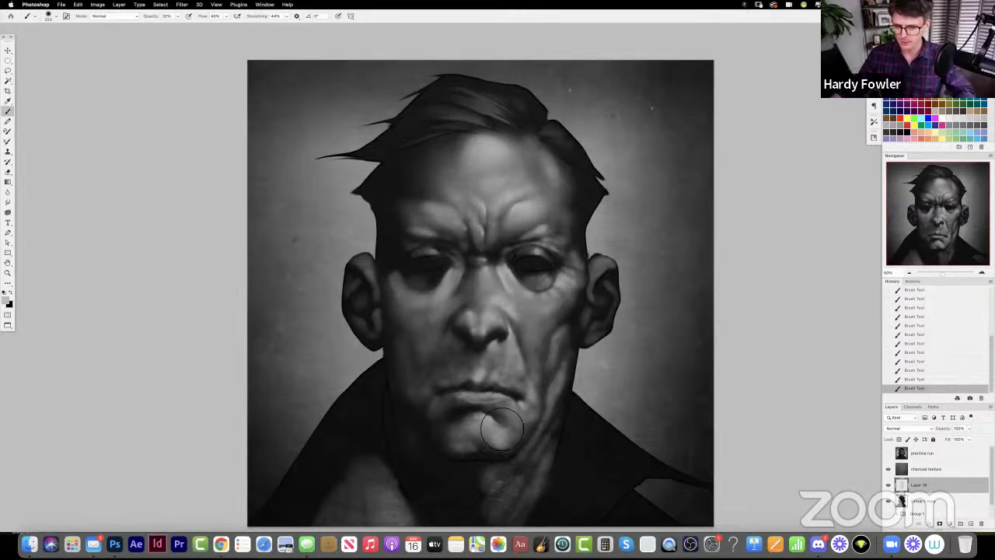
{"action": "scroll", "coordinate": [498, 459], "scroll_direction": "down", "scroll_amount": 2}
{"action": "key", "text": "e"}
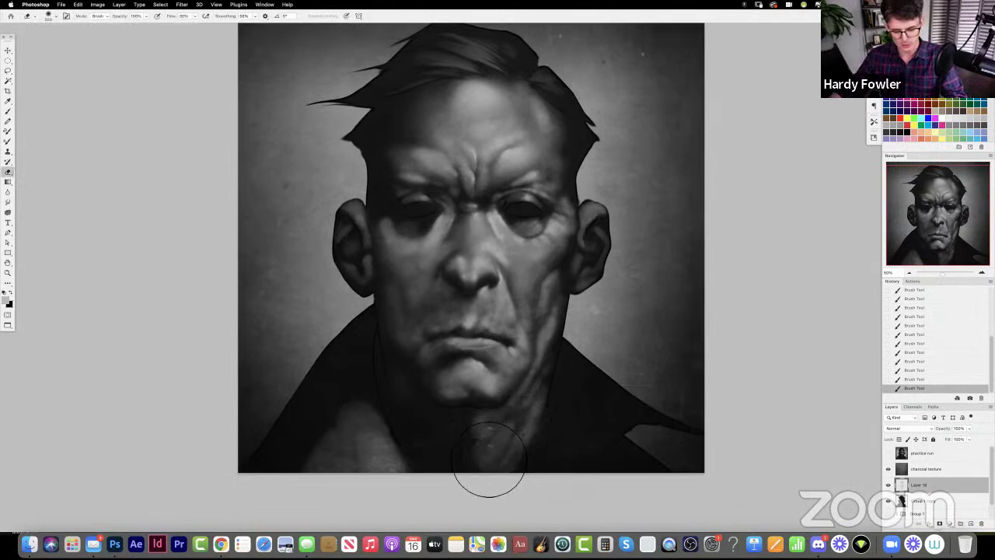
{"action": "mouse_move", "coordinate": [470, 430]}
{"action": "left_mouse_down"}
{"action": "mouse_move", "coordinate": [455, 423]}
{"action": "mouse_move", "coordinate": [501, 486]}
{"action": "mouse_move", "coordinate": [564, 423]}
{"action": "mouse_move", "coordinate": [497, 486]}
{"action": "left_mouse_up"}
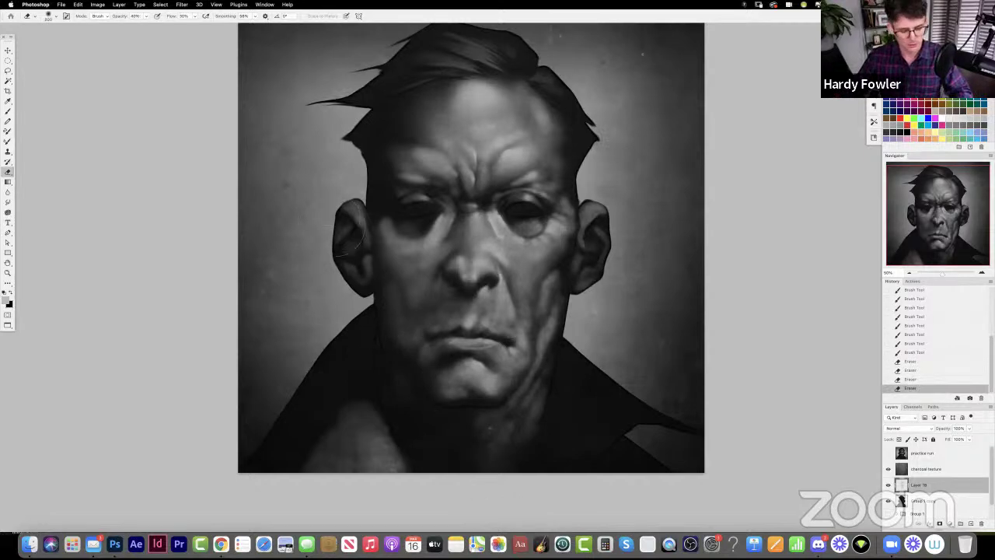
{"action": "left_click_drag", "start_coordinate": [339, 253], "coordinate": [348, 325]}
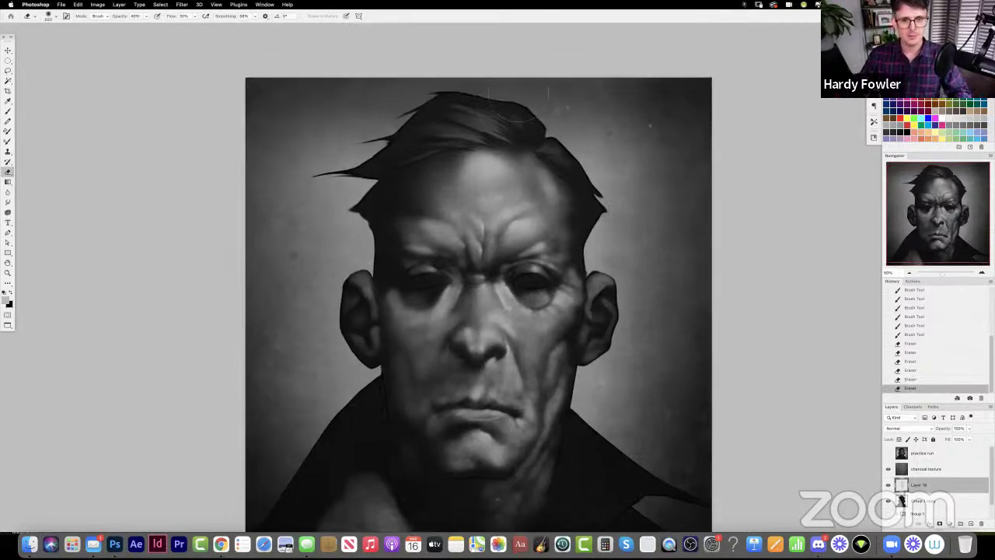
- Tone down the left cheek beside the nose and mouth with a progressively larger soft eraser
{"action": "key", "text": "b"}
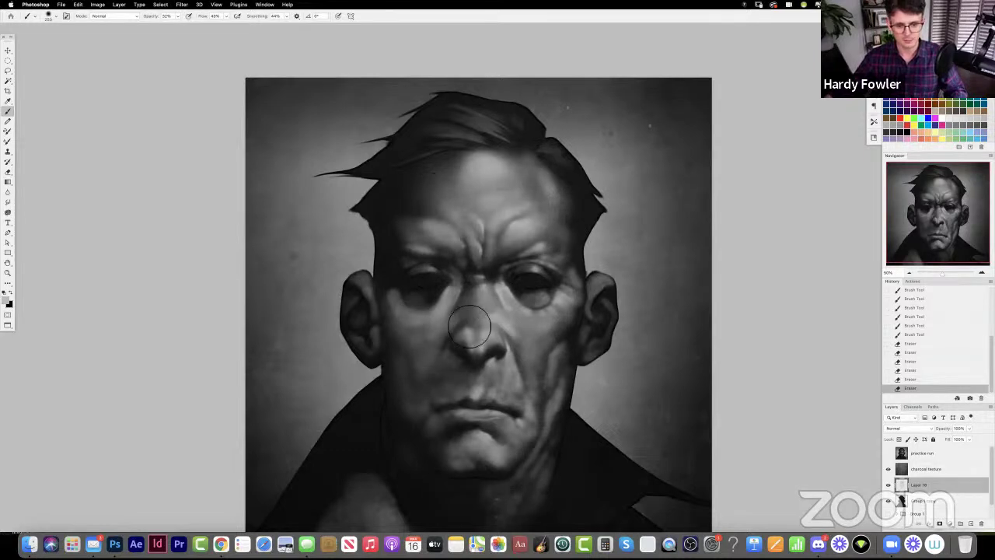
{"action": "key", "text": "e"}
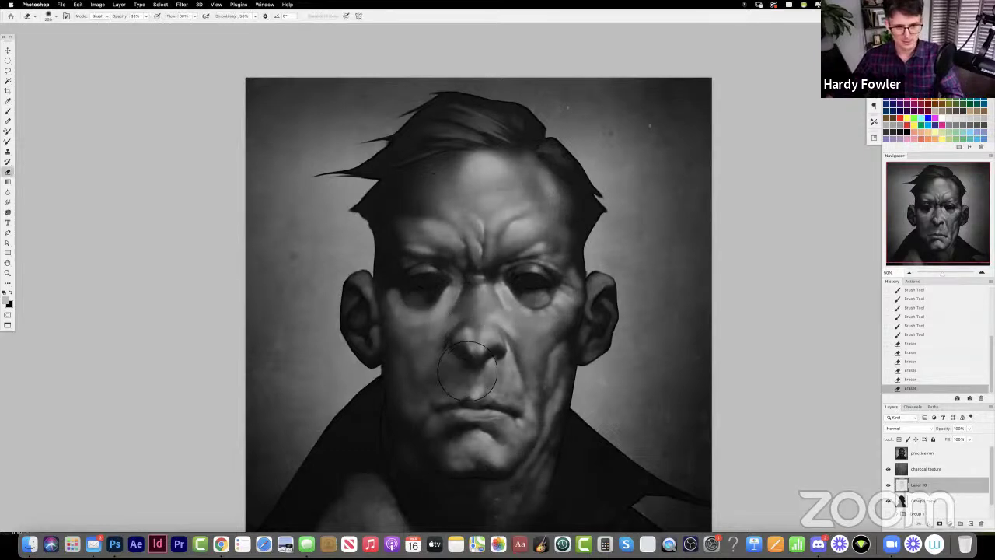
{"action": "mouse_move", "coordinate": [450, 387]}
{"action": "left_mouse_down"}
{"action": "mouse_move", "coordinate": [478, 288]}
{"action": "mouse_move", "coordinate": [490, 295]}
{"action": "mouse_move", "coordinate": [440, 311]}
{"action": "mouse_move", "coordinate": [465, 216]}
{"action": "mouse_move", "coordinate": [409, 343]}
{"action": "mouse_move", "coordinate": [419, 308]}
{"action": "mouse_move", "coordinate": [416, 377]}
{"action": "left_mouse_up"}
{"action": "key", "text": "bracketright"}
{"action": "key", "text": "bracketright"}
{"action": "key", "text": "bracketright"}
{"action": "left_click_drag", "start_coordinate": [435, 339], "coordinate": [445, 363]}
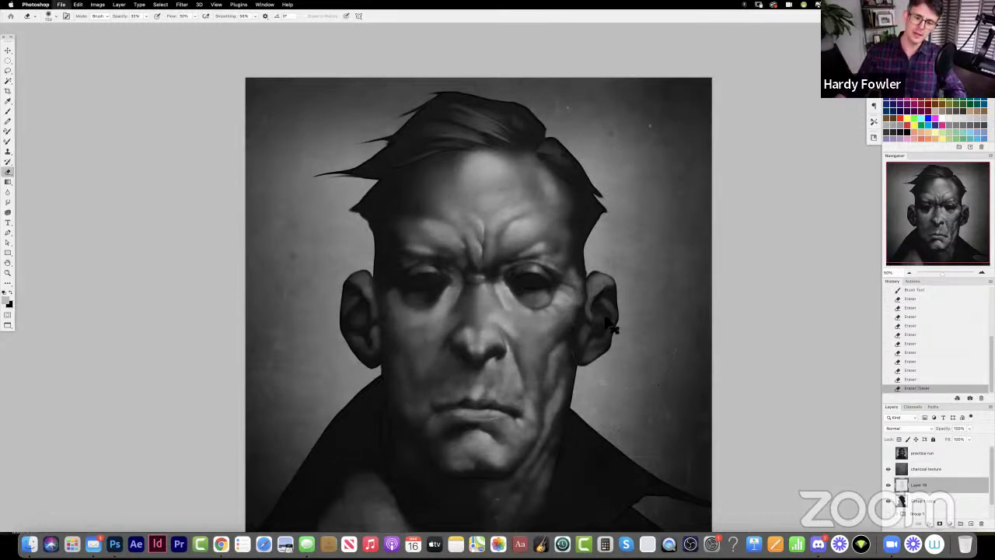
- Brush soft light strokes onto the right cheek beside the nose and up to the nose bridge at 40% opacity
{"action": "key", "text": "b"}
{"action": "left_click_drag", "start_coordinate": [534, 349], "coordinate": [533, 359]}
{"action": "left_click_drag", "start_coordinate": [528, 344], "coordinate": [532, 356]}
{"action": "left_click_drag", "start_coordinate": [528, 343], "coordinate": [522, 346]}
{"action": "left_click_drag", "start_coordinate": [521, 345], "coordinate": [516, 333]}
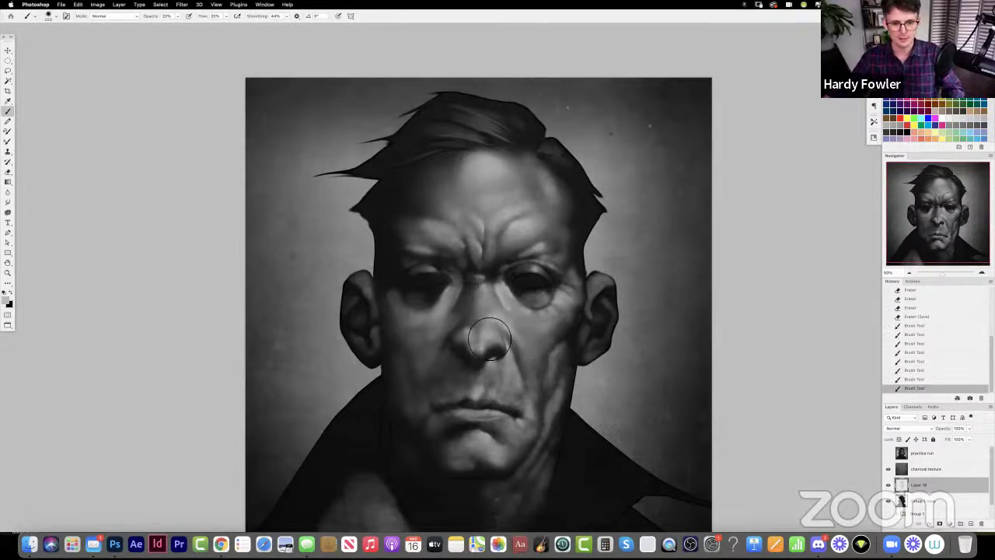
{"action": "key", "text": "4"}
{"action": "left_click_drag", "start_coordinate": [516, 327], "coordinate": [482, 288]}
- Touch up the brow above the right eye with a smaller low-opacity brush, undoing unwanted strokes
{"action": "key", "text": "2"}
{"action": "key", "text": "["}
{"action": "key", "text": "["}
{"action": "key", "text": "["}
{"action": "key", "text": "["}
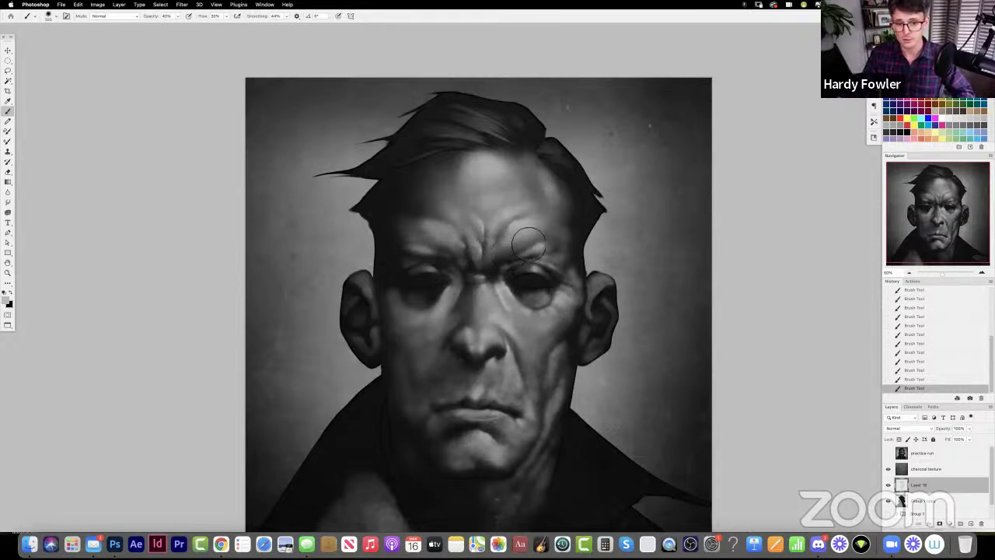
{"action": "key", "text": "super+z"}
{"action": "key", "text": "8"}
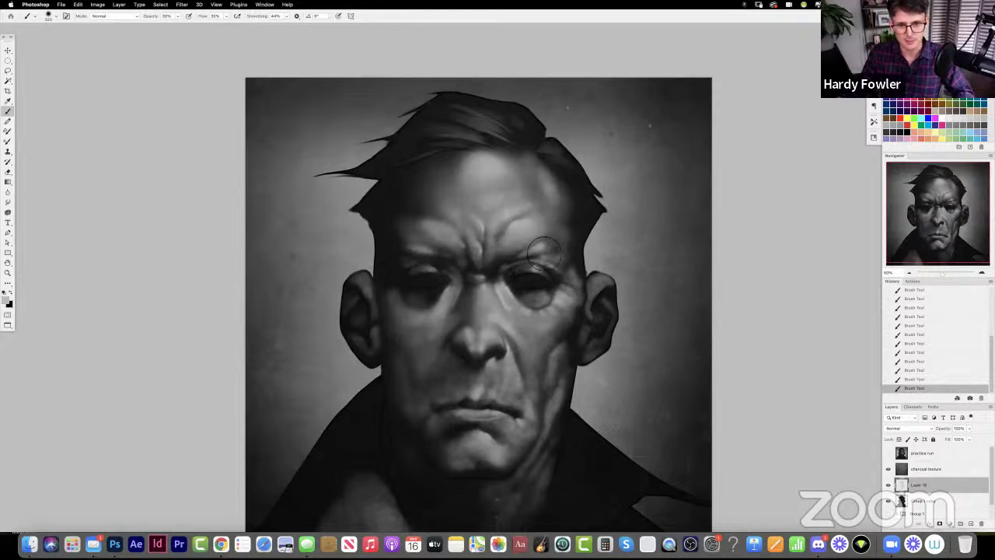
{"action": "key", "text": "super+z"}
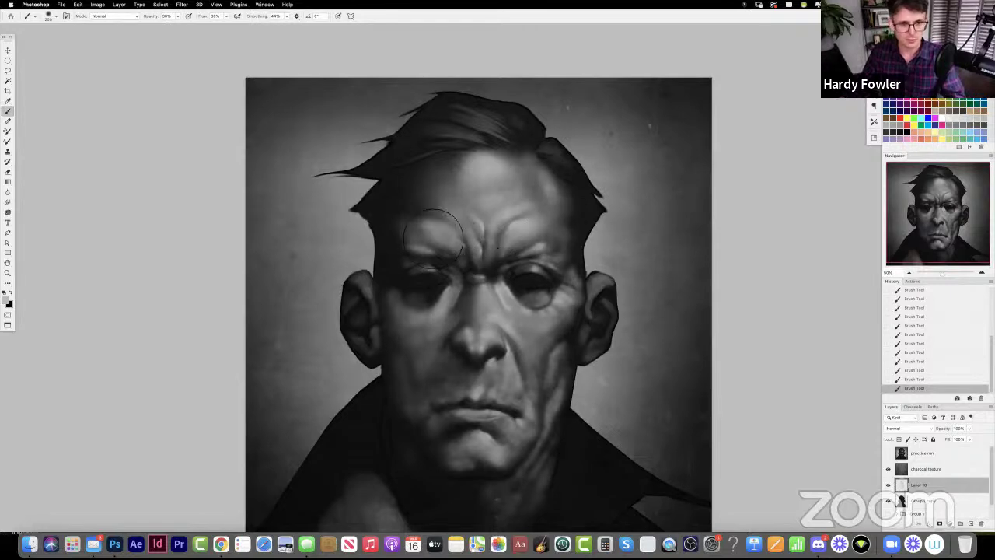
- Blend soft light over the forehead and brow with an enlarged low-opacity brush, and shrink the brush for smaller facial areas
{"action": "key", "text": "bracketright"}
{"action": "key", "text": "bracketright"}
{"action": "key", "text": "bracketright"}
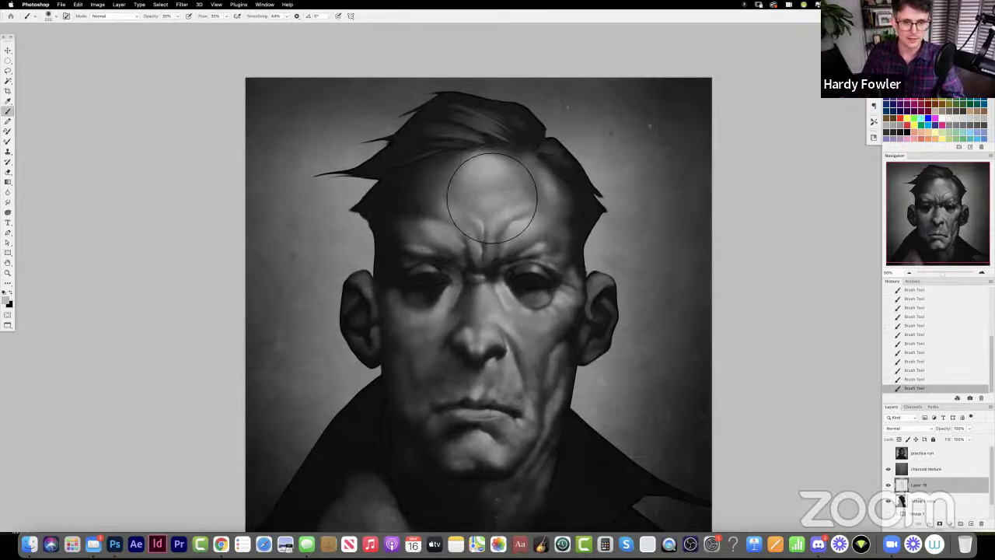
{"action": "key", "text": "bracketleft"}
{"action": "key", "text": "bracketleft"}
{"action": "key", "text": "bracketleft"}
{"action": "key", "text": "bracketleft"}
{"action": "key", "text": "bracketleft"}
{"action": "key", "text": "bracketleft"}
{"action": "key", "text": "bracketleft"}
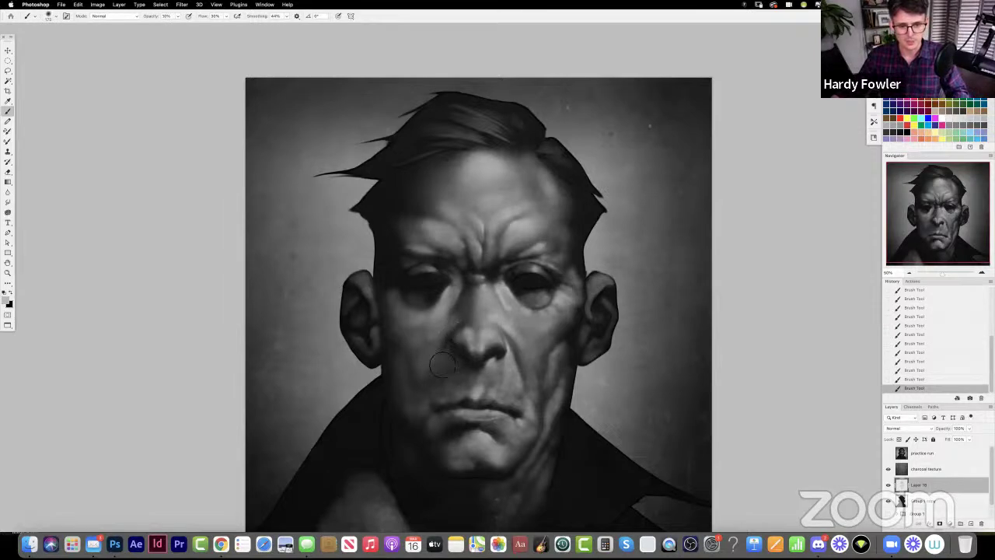
- Flip the canvas horizontally and build up short, soft light strokes on the cheek beside the left nostril at 20% opacity
{"action": "key", "text": "super+shift+h"}
{"action": "key", "text": "2"}
{"action": "mouse_move", "coordinate": [440, 352]}
{"action": "left_mouse_down"}
{"action": "mouse_move", "coordinate": [436, 379]}
{"action": "mouse_move", "coordinate": [436, 356]}
{"action": "left_mouse_up"}
{"action": "left_click_drag", "start_coordinate": [438, 352], "coordinate": [435, 356]}
{"action": "left_click_drag", "start_coordinate": [438, 352], "coordinate": [433, 354]}
{"action": "left_click_drag", "start_coordinate": [437, 348], "coordinate": [434, 353]}
{"action": "left_click_drag", "start_coordinate": [438, 347], "coordinate": [434, 352]}
- Brush soft tone from beside the nose down the left cheek toward the jaw at 40% opacity, refining at 20%
{"action": "key", "text": "4"}
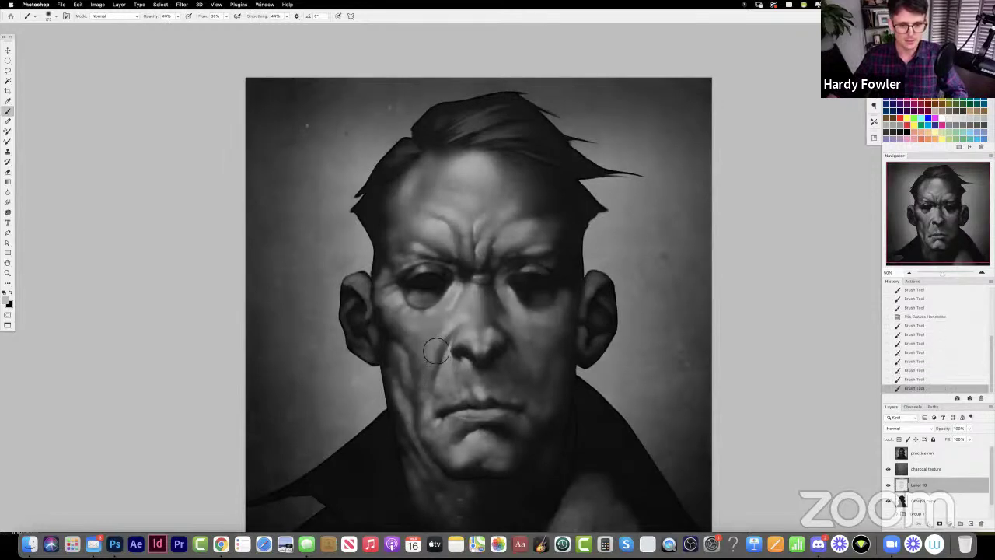
{"action": "mouse_move", "coordinate": [436, 358]}
{"action": "left_mouse_down"}
{"action": "mouse_move", "coordinate": [413, 366]}
{"action": "mouse_move", "coordinate": [410, 385]}
{"action": "left_mouse_up"}
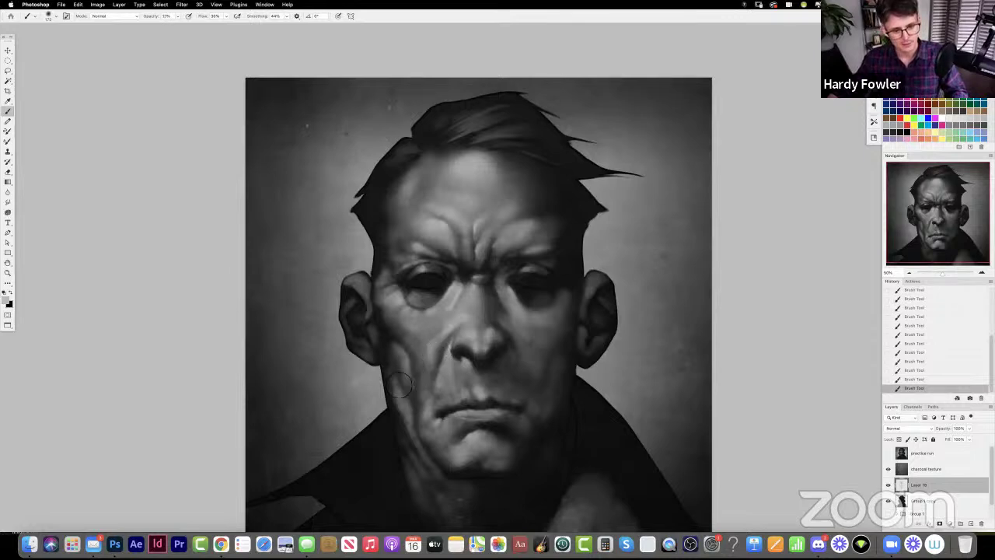
{"action": "key", "text": "2"}
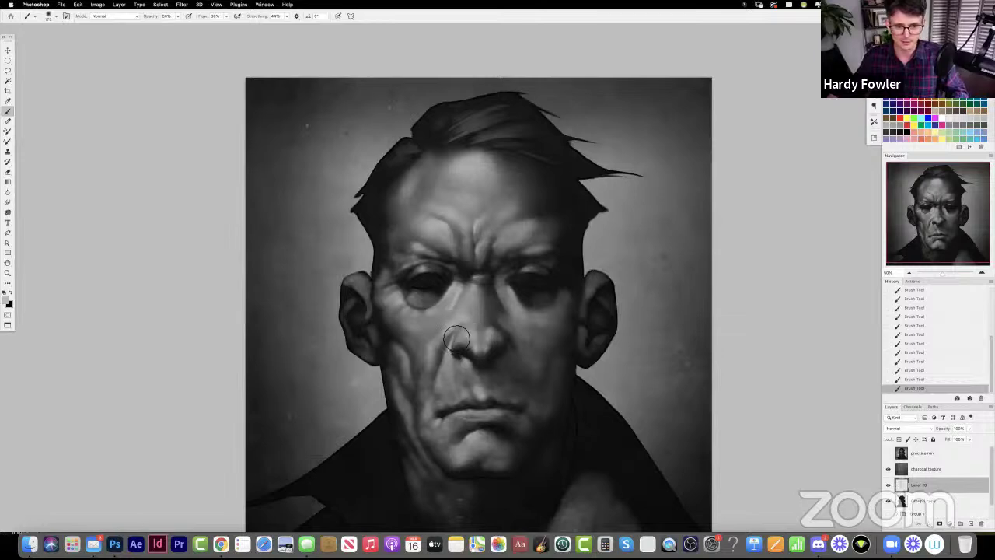
{"action": "key", "text": "2"}
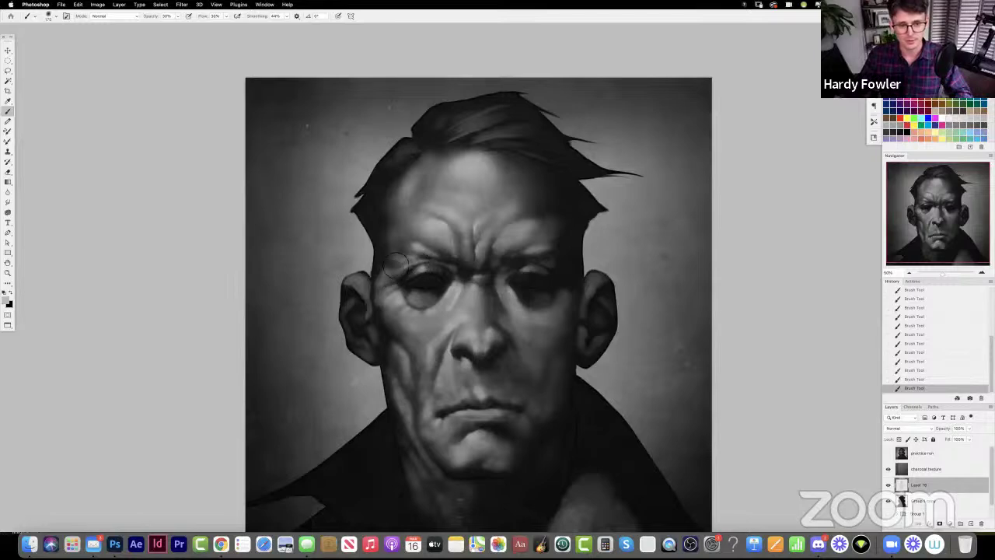
- Load the figure's silhouette as a selection with its edges hidden, and brush soft light across the forehead with a larger brush
{"action": "key", "text": "]"}
{"action": "key", "text": "]"}
{"action": "key", "text": "]"}
{"action": "key", "text": "]"}
{"action": "key", "text": "]"}
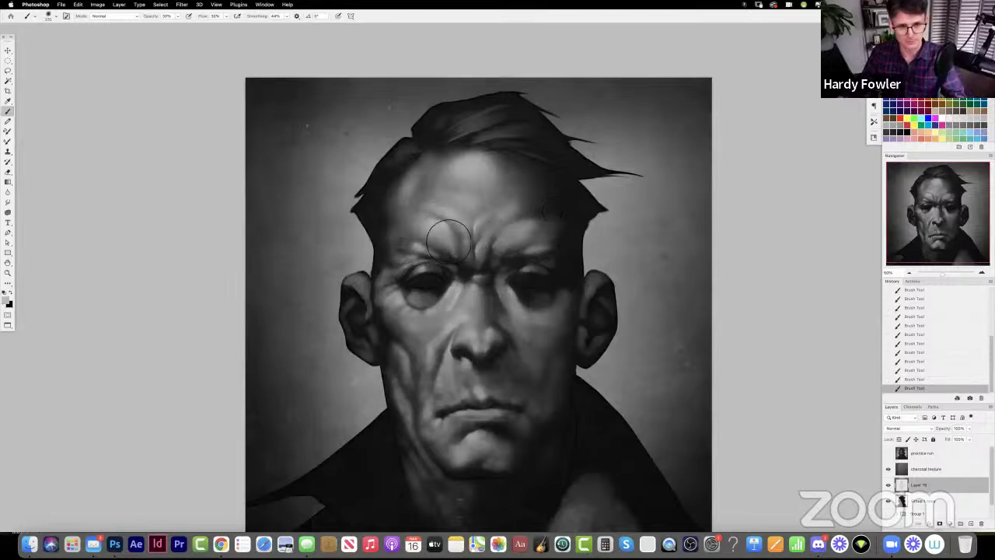
{"action": "left_click", "coordinate": [901, 502], "text": "super"}
{"action": "key", "text": "super+h"}
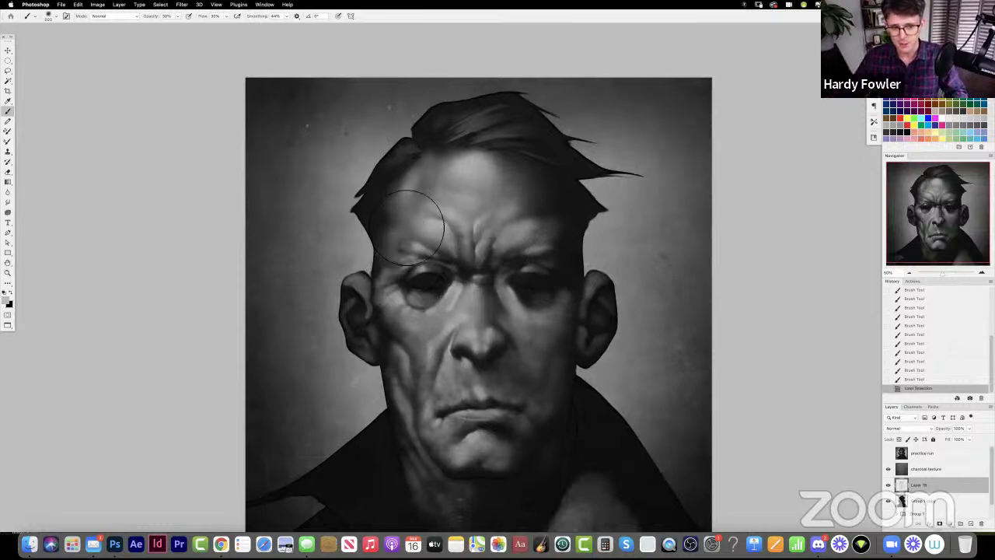
{"action": "mouse_move", "coordinate": [412, 220]}
{"action": "left_mouse_down"}
{"action": "mouse_move", "coordinate": [424, 199]}
{"action": "mouse_move", "coordinate": [524, 180]}
{"action": "left_mouse_up"}
{"action": "key", "text": "2"}
- Brush soft light over the left cheek, the nose bridge and the left mouth corner, starting at 40% opacity
{"action": "key", "text": "4"}
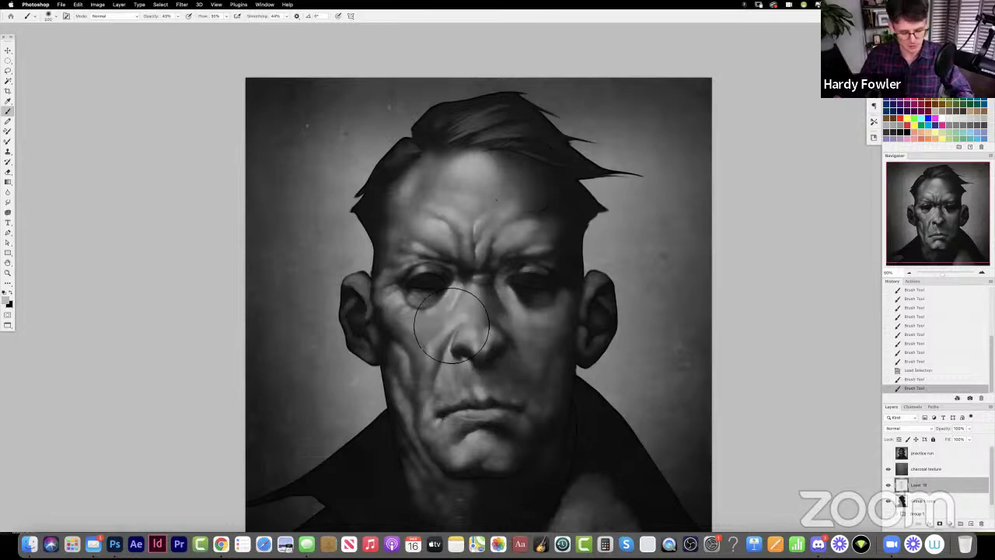
{"action": "left_click_drag", "start_coordinate": [435, 331], "coordinate": [487, 295]}
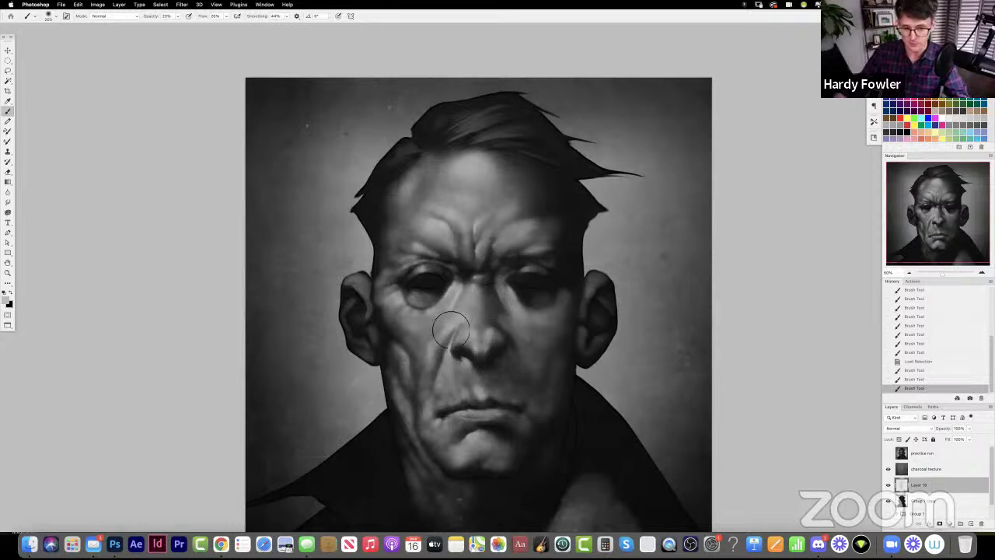
{"action": "mouse_move", "coordinate": [441, 380]}
{"action": "left_mouse_down"}
{"action": "mouse_move", "coordinate": [409, 365]}
{"action": "mouse_move", "coordinate": [415, 347]}
{"action": "mouse_move", "coordinate": [407, 366]}
{"action": "mouse_move", "coordinate": [437, 394]}
{"action": "mouse_move", "coordinate": [422, 396]}
{"action": "mouse_move", "coordinate": [430, 433]}
{"action": "mouse_move", "coordinate": [457, 411]}
{"action": "left_mouse_up"}
{"action": "key", "text": "4"}
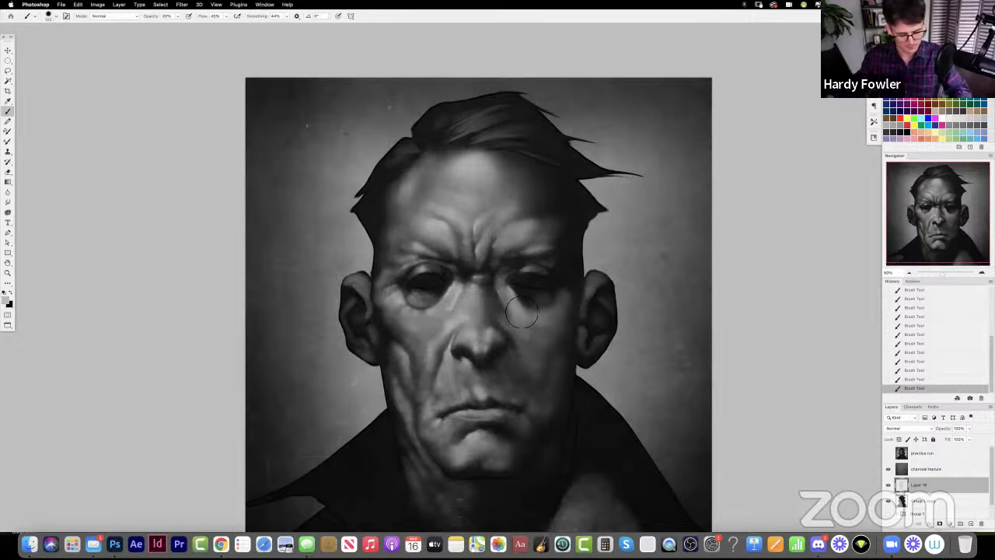
{"action": "key", "text": "bracketright"}
{"action": "key", "text": "bracketright"}
{"action": "key", "text": "bracketright"}
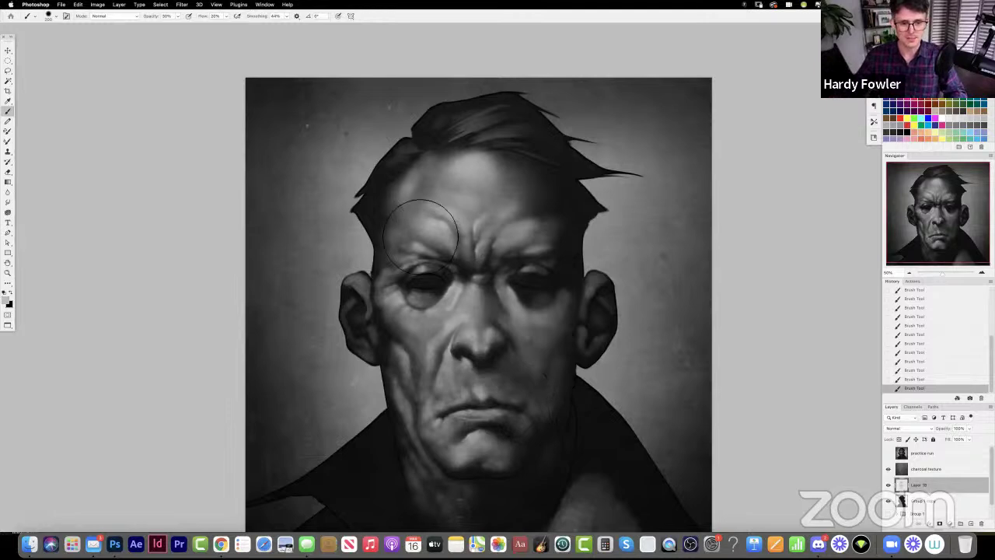
- Darken both ears and the adjoining neck and collar edges by softly erasing their light tones
{"action": "key", "text": "e"}
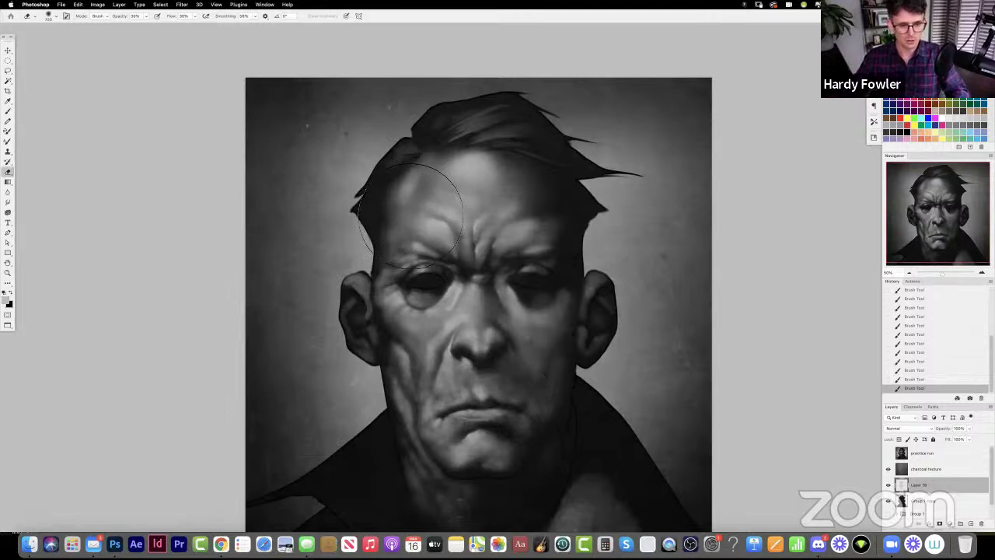
{"action": "key", "text": "bracketleft"}
{"action": "key", "text": "bracketleft"}
{"action": "key", "text": "bracketleft"}
{"action": "mouse_move", "coordinate": [361, 325]}
{"action": "left_mouse_down"}
{"action": "mouse_move", "coordinate": [355, 295]}
{"action": "mouse_move", "coordinate": [337, 361]}
{"action": "mouse_move", "coordinate": [378, 402]}
{"action": "left_mouse_up"}
{"action": "mouse_move", "coordinate": [612, 284]}
{"action": "left_mouse_down"}
{"action": "mouse_move", "coordinate": [641, 291]}
{"action": "mouse_move", "coordinate": [644, 366]}
{"action": "mouse_move", "coordinate": [598, 430]}
{"action": "mouse_move", "coordinate": [637, 467]}
{"action": "mouse_move", "coordinate": [600, 423]}
{"action": "left_mouse_up"}
{"action": "scroll", "coordinate": [597, 431], "scroll_direction": "down", "scroll_amount": 3}
{"action": "left_click_drag", "start_coordinate": [601, 424], "coordinate": [592, 440]}
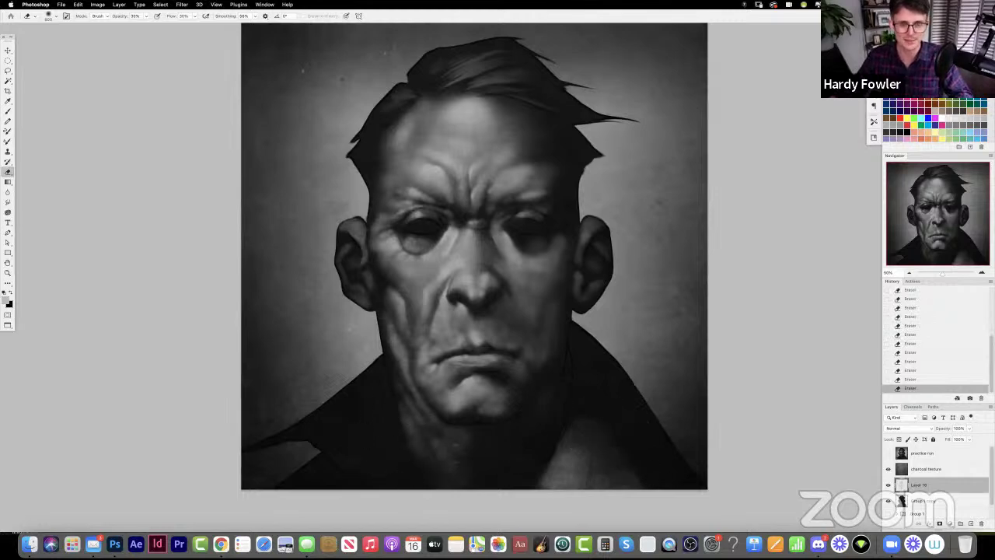
{"action": "scroll", "coordinate": [494, 82], "scroll_direction": "up", "scroll_amount": 2}
{"action": "scroll", "coordinate": [494, 82], "scroll_direction": "left", "scroll_amount": 2}
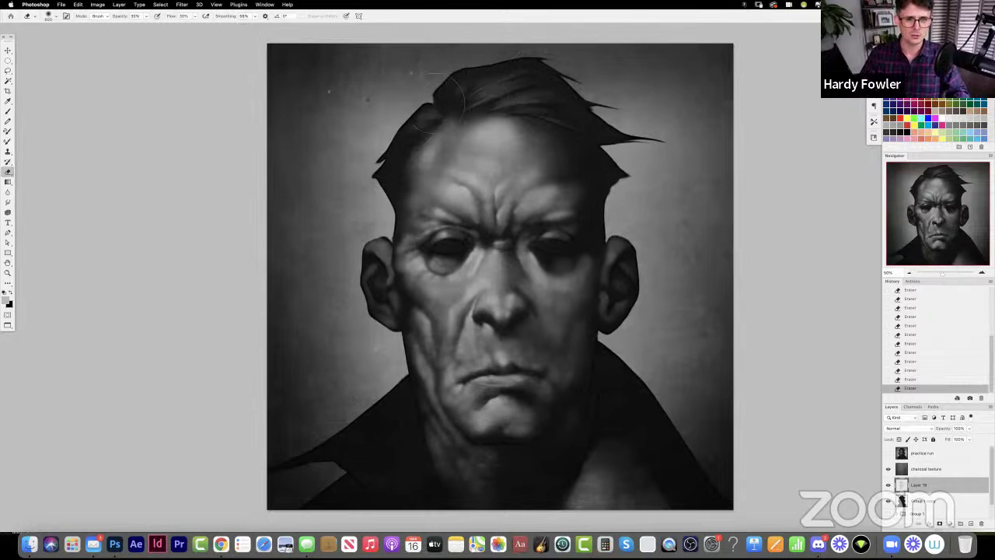
- Brush soft light onto the upper cheek just below the right eye at 20% opacity
{"action": "key", "text": "b"}
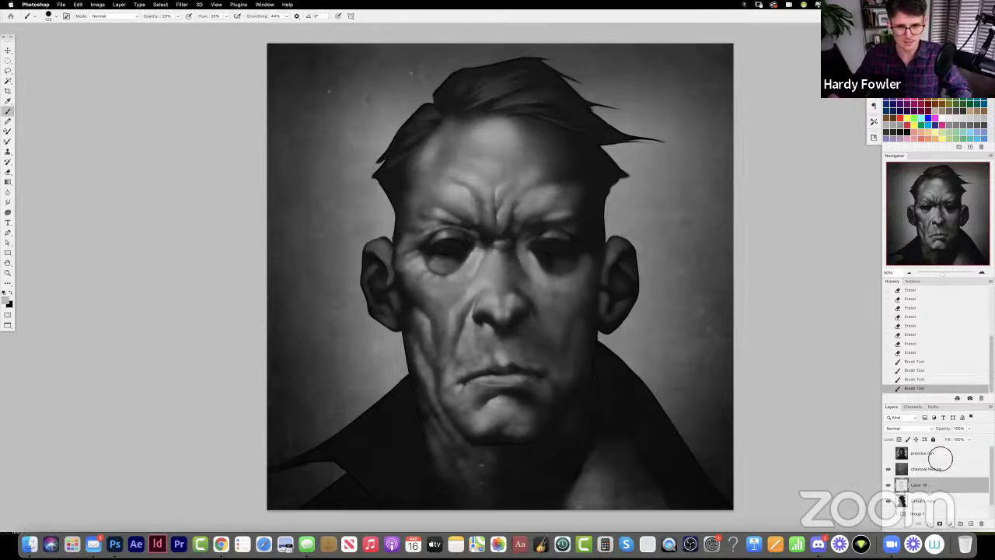
{"action": "left_click_drag", "start_coordinate": [560, 285], "coordinate": [562, 280]}
{"action": "key", "text": "2"}
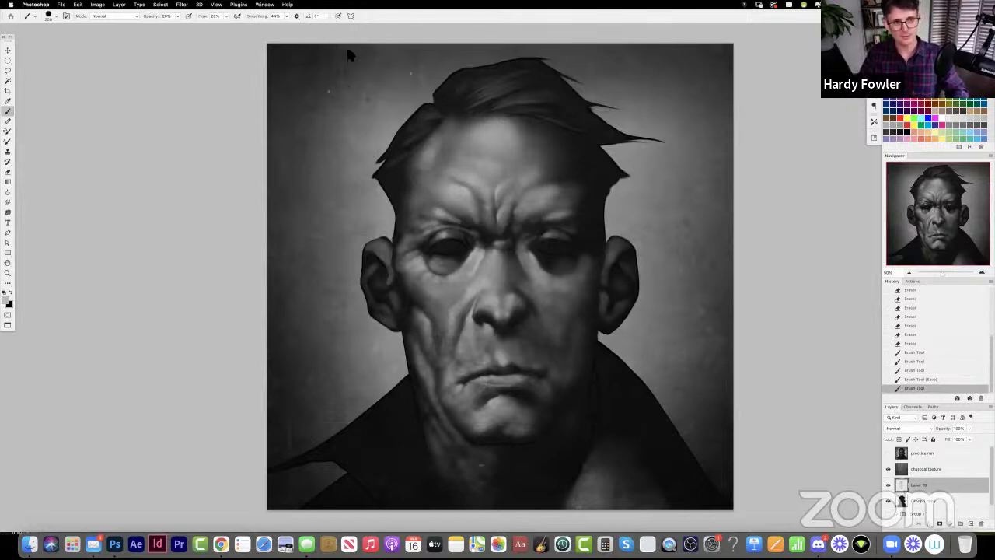
- Load the figure's silhouette as a selection and try a soft light stroke on the chest with a larger brush
{"action": "left_click", "coordinate": [922, 506], "text": "super"}
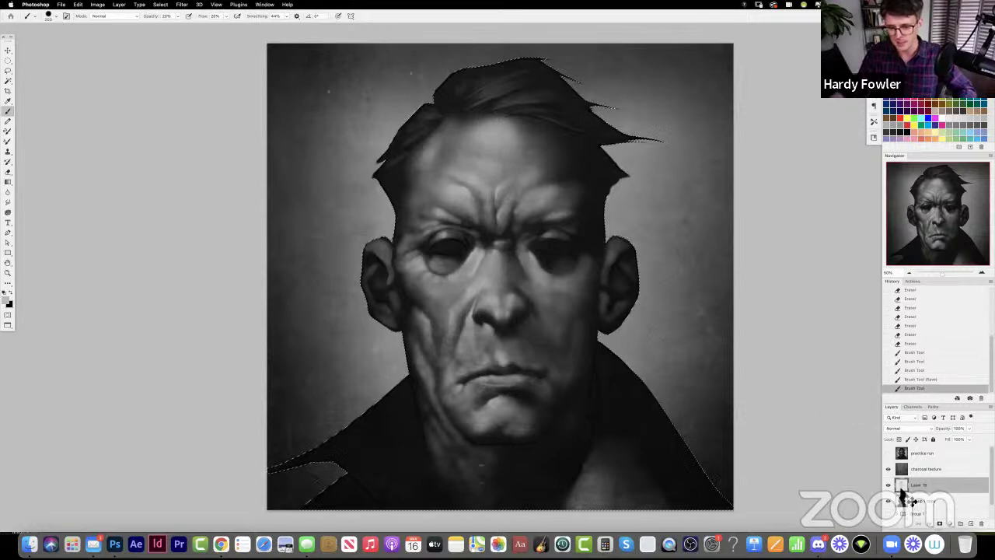
{"action": "key", "text": "bracketright"}
{"action": "key", "text": "3"}
{"action": "key", "text": "2"}
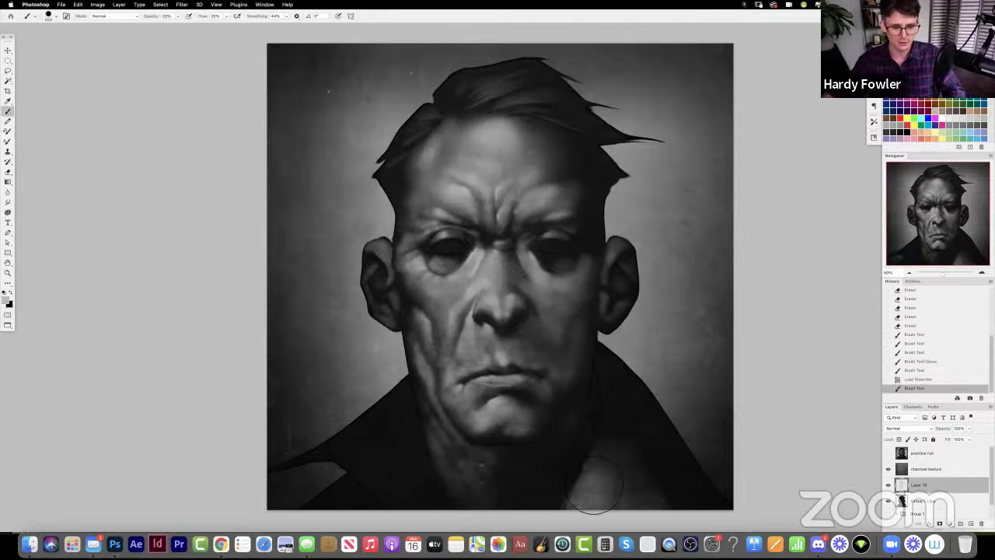
{"action": "key", "text": "e"}
{"action": "scroll", "coordinate": [573, 450], "scroll_direction": "down", "scroll_amount": 3}
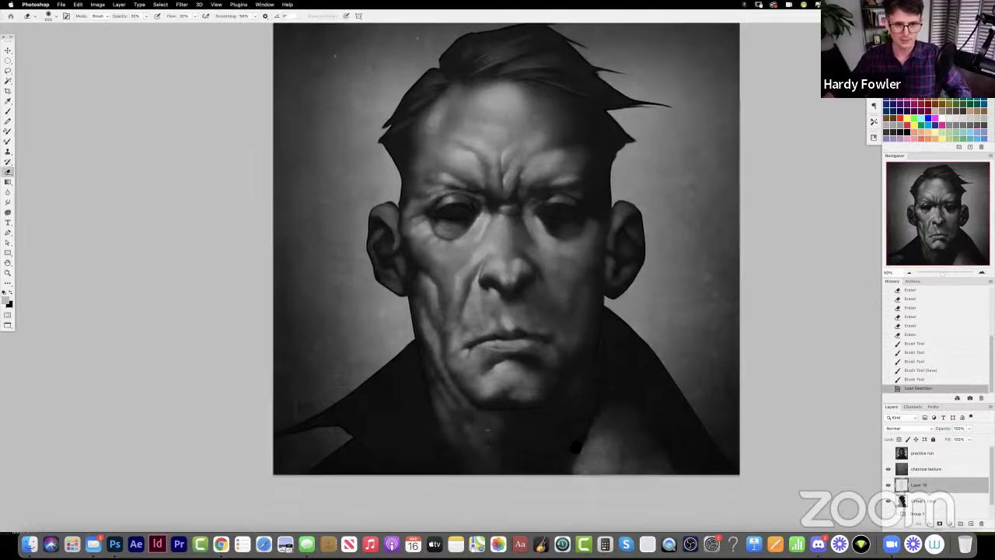
- Model the outer corner and socket of the left eye with short, soft brush strokes
{"action": "key", "text": "b"}
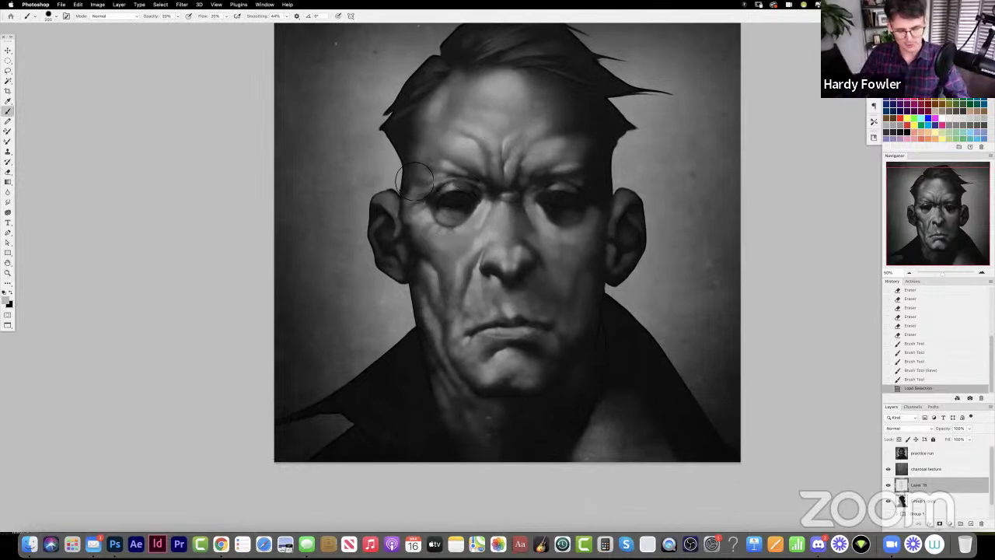
{"action": "mouse_move", "coordinate": [445, 192]}
{"action": "left_mouse_down"}
{"action": "mouse_move", "coordinate": [457, 189]}
{"action": "mouse_move", "coordinate": [426, 205]}
{"action": "left_mouse_up"}
{"action": "mouse_move", "coordinate": [444, 188]}
{"action": "left_mouse_down"}
{"action": "mouse_move", "coordinate": [422, 208]}
{"action": "mouse_move", "coordinate": [420, 194]}
{"action": "left_mouse_up"}
{"action": "left_click_drag", "start_coordinate": [453, 183], "coordinate": [432, 203]}
{"action": "mouse_move", "coordinate": [443, 192]}
{"action": "left_mouse_down"}
{"action": "mouse_move", "coordinate": [488, 182]}
{"action": "mouse_move", "coordinate": [459, 182]}
{"action": "mouse_move", "coordinate": [468, 185]}
{"action": "mouse_move", "coordinate": [437, 211]}
{"action": "left_mouse_up"}
- Refine the tones around both eyes and the nose bridge, varying the brush opacity between 20% and 50%
{"action": "key", "text": "2"}
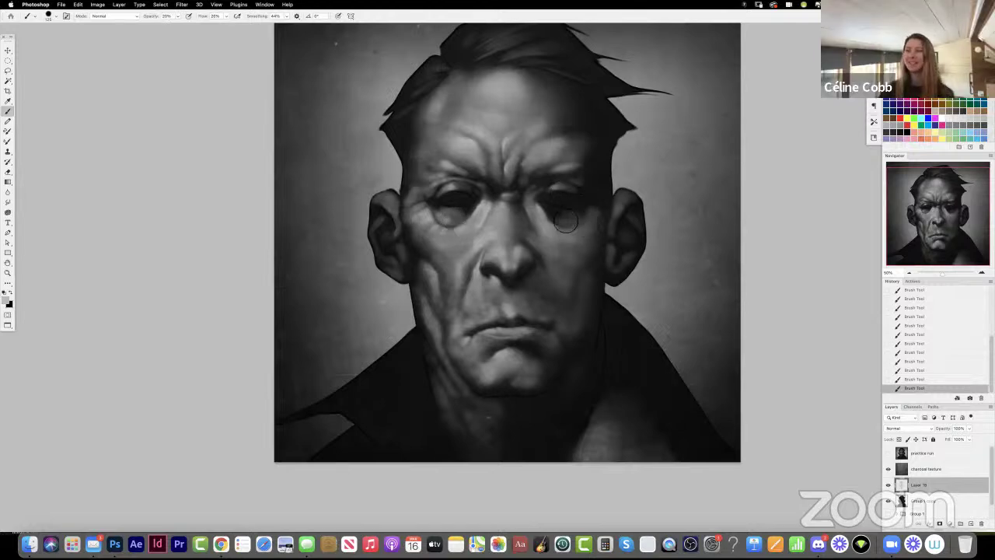
{"action": "key", "text": "3"}
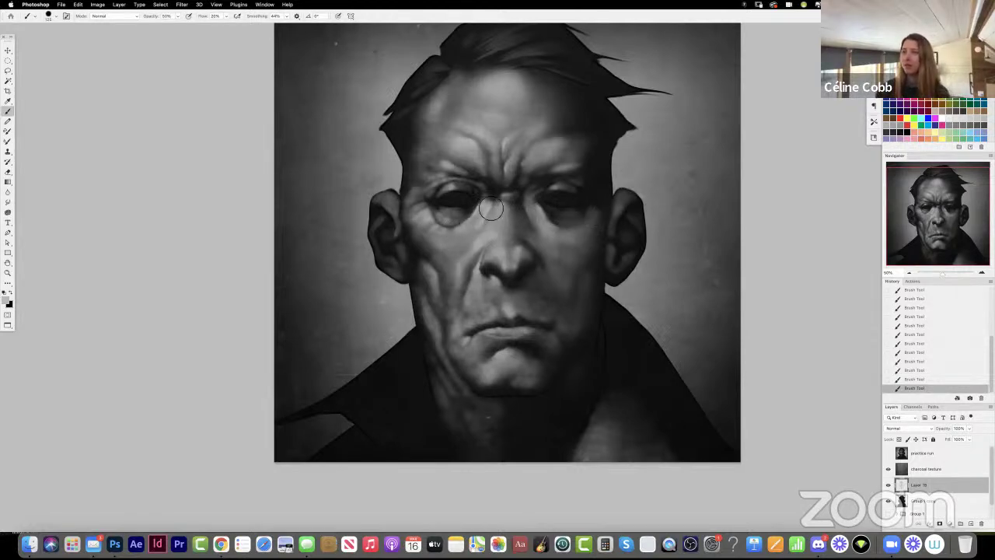
{"action": "key", "text": "2"}
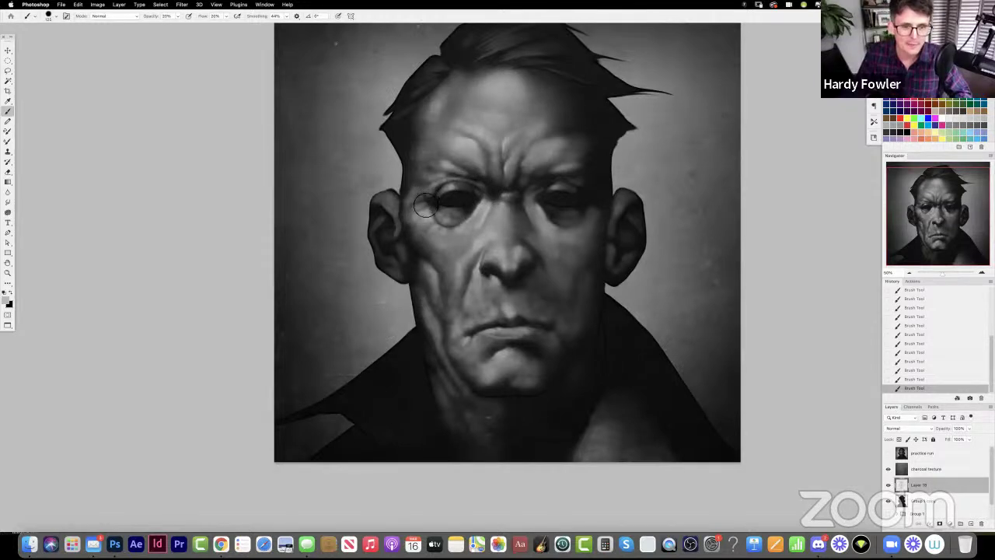
{"action": "key", "text": "5"}
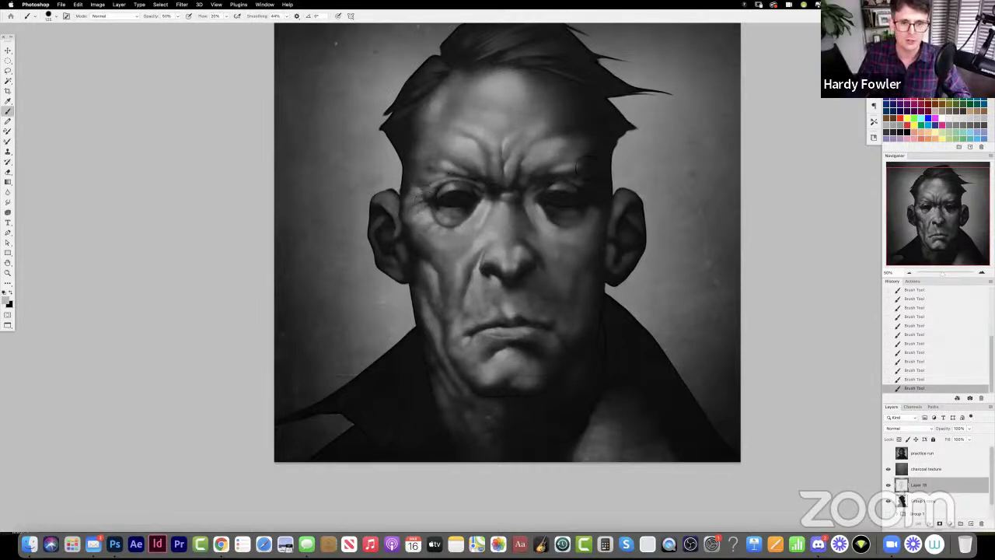
{"action": "key", "text": "4"}
{"action": "left_click_drag", "start_coordinate": [441, 227], "coordinate": [478, 224]}
- Clear the figure selection and trace temporary lasso contours across the nose bridge and forehead, discarding each one
{"action": "key", "text": "l"}
{"action": "key", "text": "super+d"}
{"action": "mouse_move", "coordinate": [528, 230]}
{"action": "left_mouse_down"}
{"action": "mouse_move", "coordinate": [513, 222]}
{"action": "mouse_move", "coordinate": [482, 230]}
{"action": "mouse_move", "coordinate": [502, 226]}
{"action": "left_mouse_up"}
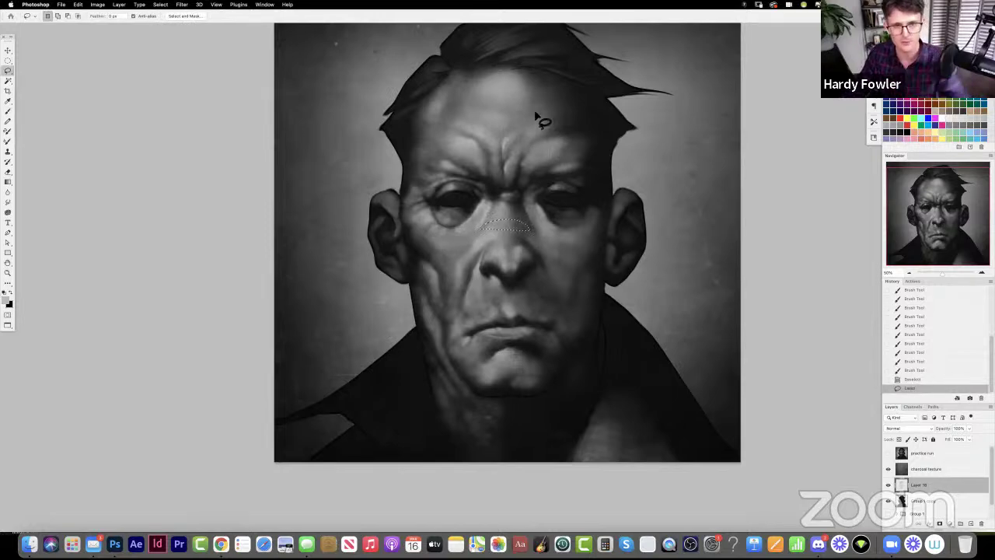
{"action": "mouse_move", "coordinate": [581, 126]}
{"action": "left_mouse_down"}
{"action": "mouse_move", "coordinate": [497, 99]}
{"action": "mouse_move", "coordinate": [447, 105]}
{"action": "mouse_move", "coordinate": [415, 132]}
{"action": "left_mouse_up"}
{"action": "key", "text": "super+d"}
{"action": "mouse_move", "coordinate": [577, 115]}
{"action": "left_mouse_down"}
{"action": "mouse_move", "coordinate": [510, 100]}
{"action": "mouse_move", "coordinate": [466, 105]}
{"action": "mouse_move", "coordinate": [439, 124]}
{"action": "left_mouse_up"}
{"action": "key", "text": "ctrl+d"}
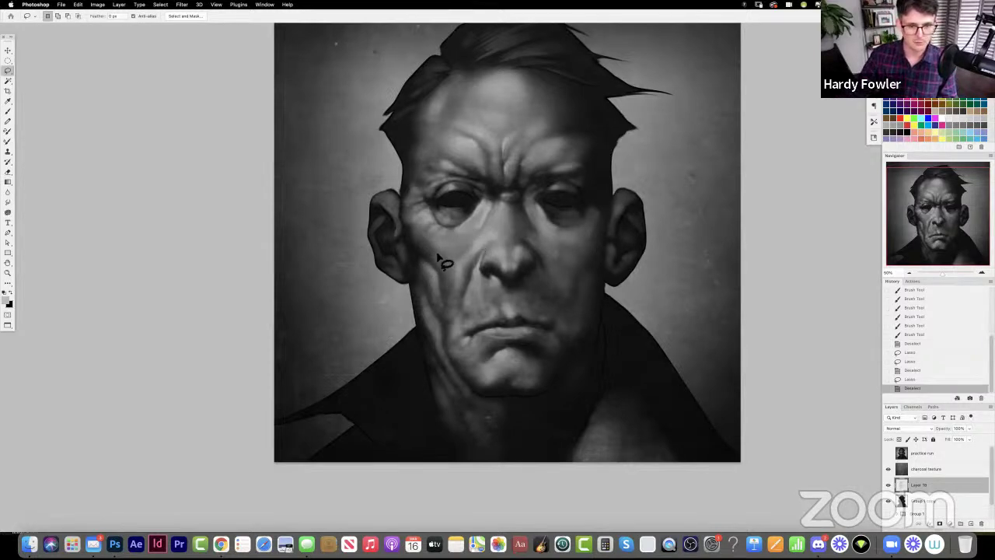
- Trace temporary lasso arcs over the upper nose bridge and discard the selections
{"action": "left_click", "coordinate": [498, 213]}
{"action": "mouse_move", "coordinate": [502, 216]}
{"action": "left_mouse_down"}
{"action": "mouse_move", "coordinate": [532, 206]}
{"action": "mouse_move", "coordinate": [496, 211]}
{"action": "mouse_move", "coordinate": [524, 214]}
{"action": "mouse_move", "coordinate": [507, 211]}
{"action": "left_mouse_up"}
{"action": "left_click", "coordinate": [507, 212]}
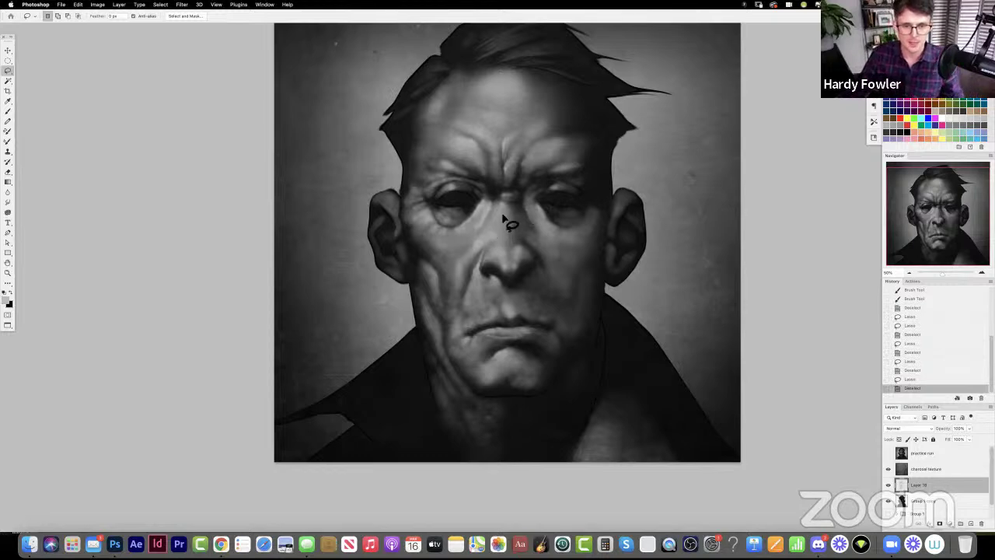
{"action": "mouse_move", "coordinate": [525, 215]}
{"action": "left_mouse_down"}
{"action": "mouse_move", "coordinate": [504, 208]}
{"action": "mouse_move", "coordinate": [490, 218]}
{"action": "left_mouse_up"}
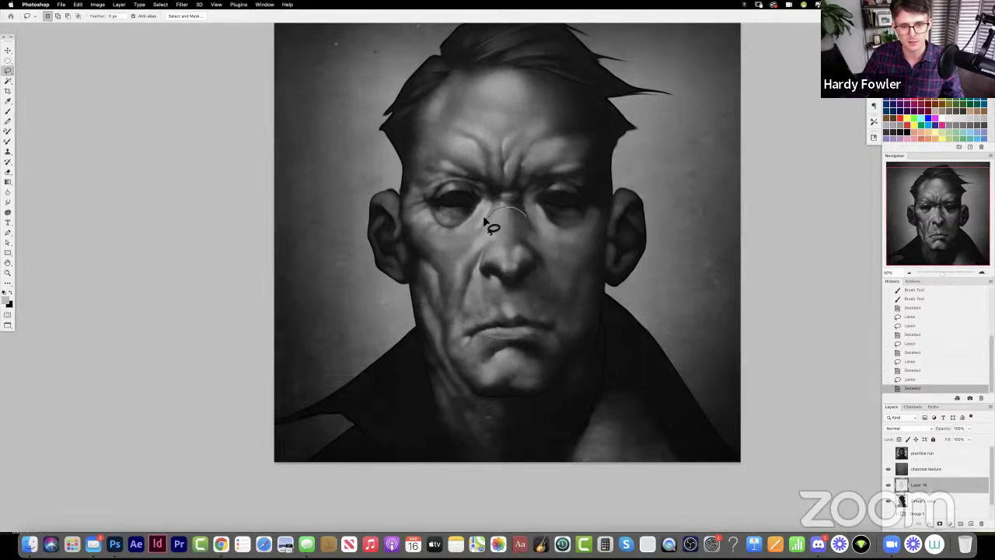
{"action": "mouse_move", "coordinate": [484, 221]}
{"action": "left_mouse_down"}
{"action": "mouse_move", "coordinate": [462, 207]}
{"action": "mouse_move", "coordinate": [506, 202]}
{"action": "left_mouse_up"}
{"action": "key", "text": "super+d"}
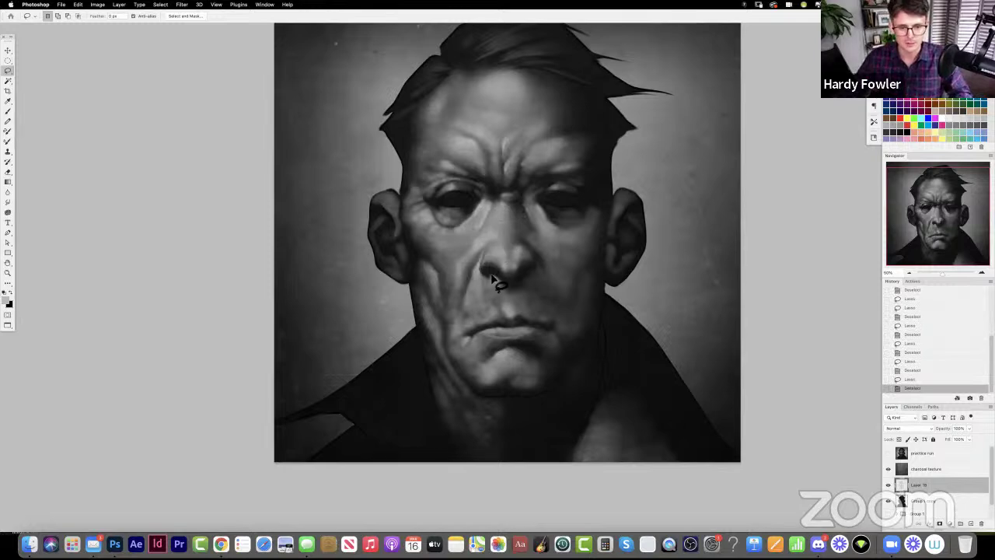
- Trace temporary lasso contours at the left nostril and from the left eye across the nose, discarding each one
{"action": "mouse_move", "coordinate": [487, 275]}
{"action": "left_mouse_down"}
{"action": "mouse_move", "coordinate": [474, 268]}
{"action": "mouse_move", "coordinate": [495, 257]}
{"action": "mouse_move", "coordinate": [480, 266]}
{"action": "mouse_move", "coordinate": [490, 282]}
{"action": "mouse_move", "coordinate": [479, 280]}
{"action": "left_mouse_up"}
{"action": "key", "text": "super+d"}
{"action": "key", "text": "super+d"}
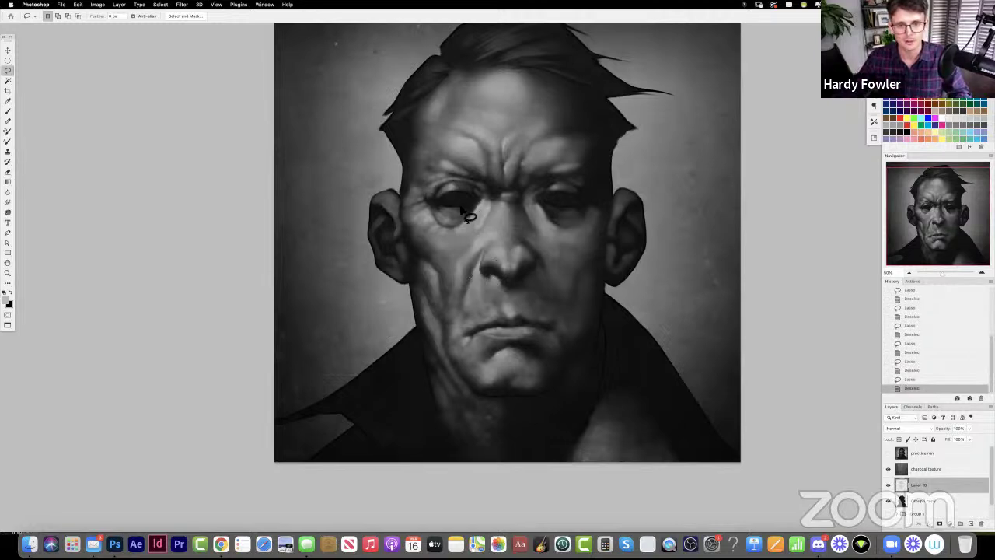
{"action": "left_click_drag", "start_coordinate": [457, 214], "coordinate": [511, 215]}
{"action": "key", "text": "super+d"}
- Smudge the lower lip from the right mouth corner toward the left to soften its edge
{"action": "key", "text": "b"}
{"action": "key", "text": "3"}
{"action": "key", "text": "r"}
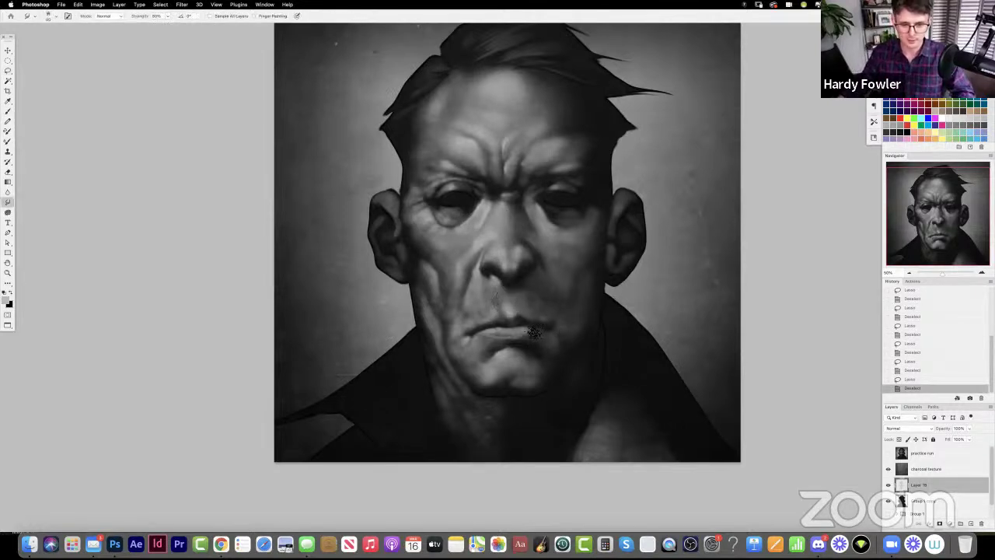
{"action": "left_click_drag", "start_coordinate": [531, 329], "coordinate": [524, 327]}
{"action": "left_click_drag", "start_coordinate": [531, 329], "coordinate": [525, 328]}
{"action": "mouse_move", "coordinate": [531, 328]}
{"action": "left_mouse_down"}
{"action": "mouse_move", "coordinate": [498, 329]}
{"action": "mouse_move", "coordinate": [466, 347]}
{"action": "left_mouse_up"}
- Brush soft light onto the chin with an enlarged low-opacity brush, and switch to the Lasso tool
{"action": "key", "text": "b"}
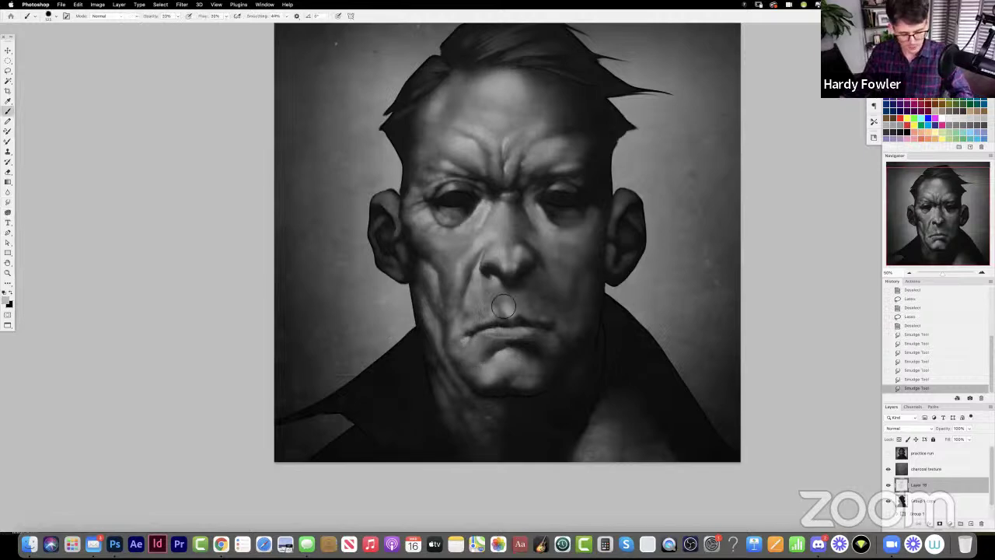
{"action": "key", "text": "]"}
{"action": "mouse_move", "coordinate": [491, 364]}
{"action": "left_mouse_down"}
{"action": "mouse_move", "coordinate": [485, 370]}
{"action": "mouse_move", "coordinate": [510, 364]}
{"action": "left_mouse_up"}
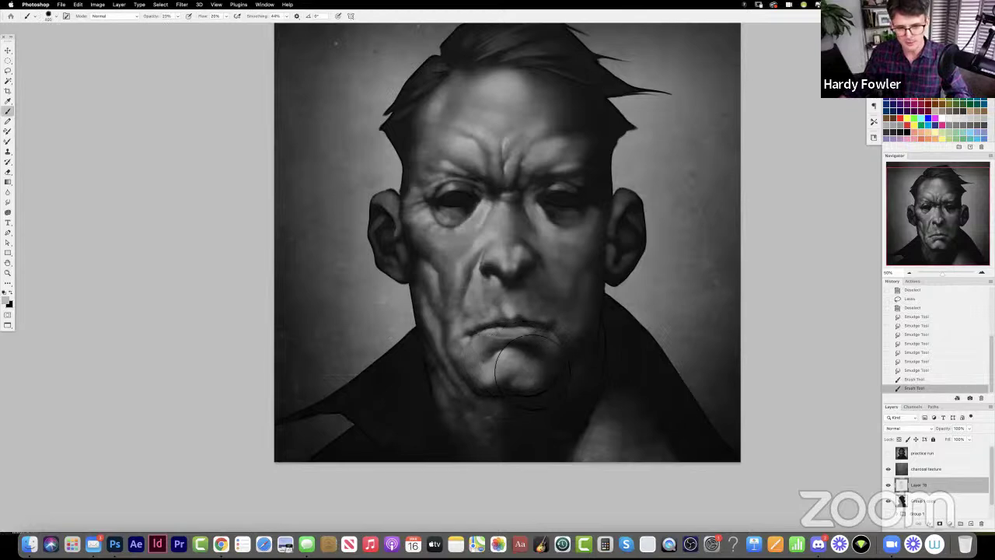
{"action": "key", "text": "l"}
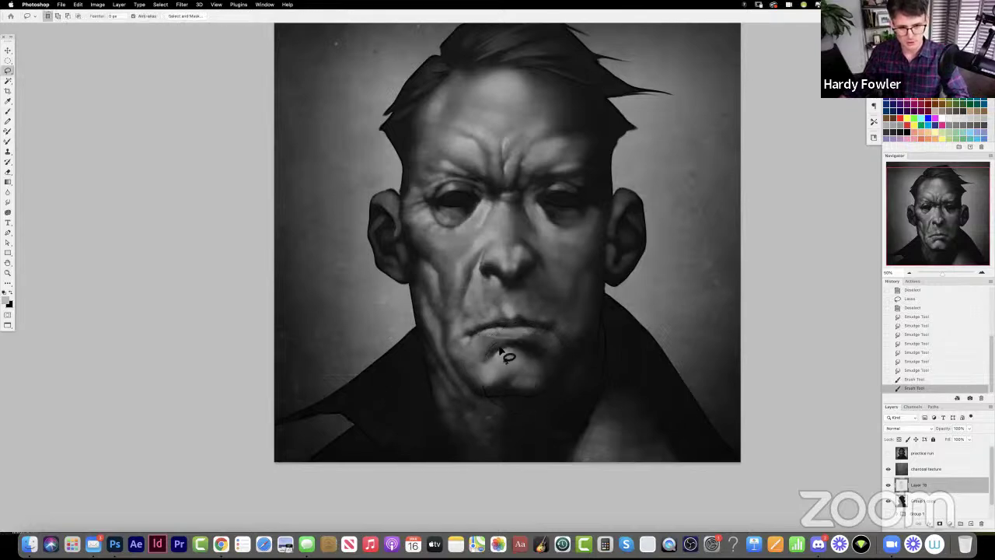
- Brush more soft light onto the chin below the lower lip with a low-opacity brush
{"action": "key", "text": "b"}
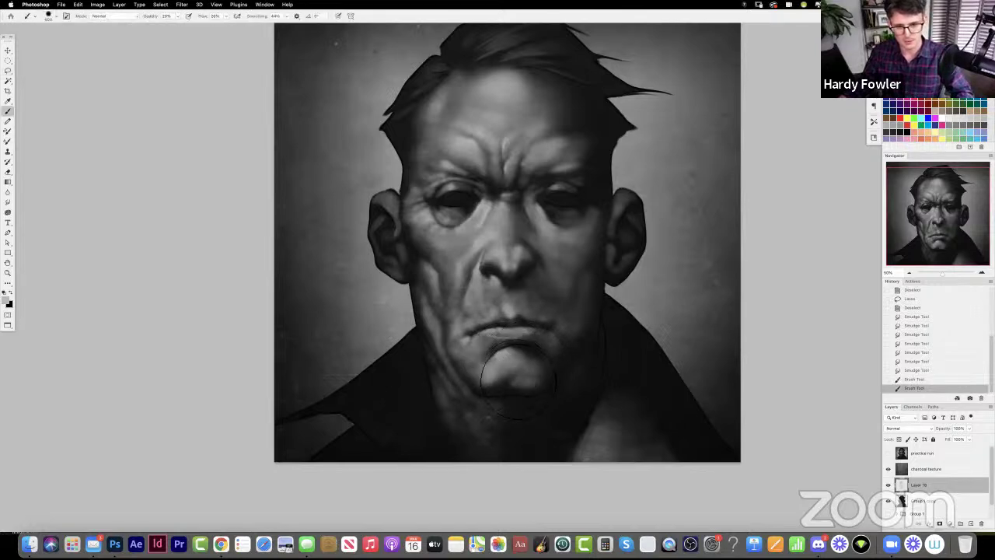
{"action": "key", "text": "1"}
{"action": "left_click_drag", "start_coordinate": [517, 394], "coordinate": [505, 399]}
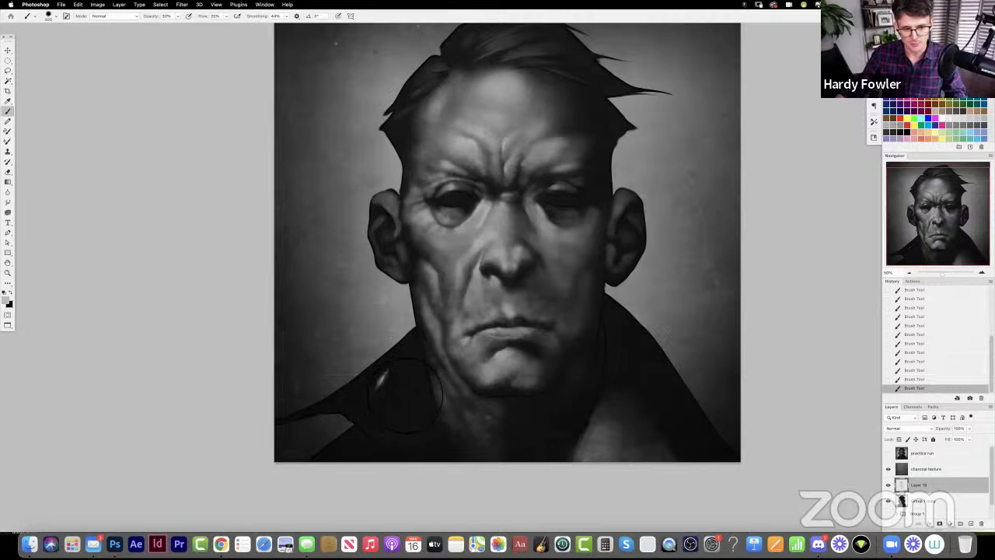
- Brush a test spot of light onto the left coat collar, lasso it, delete it and deselect
{"action": "left_click_drag", "start_coordinate": [408, 403], "coordinate": [419, 406]}
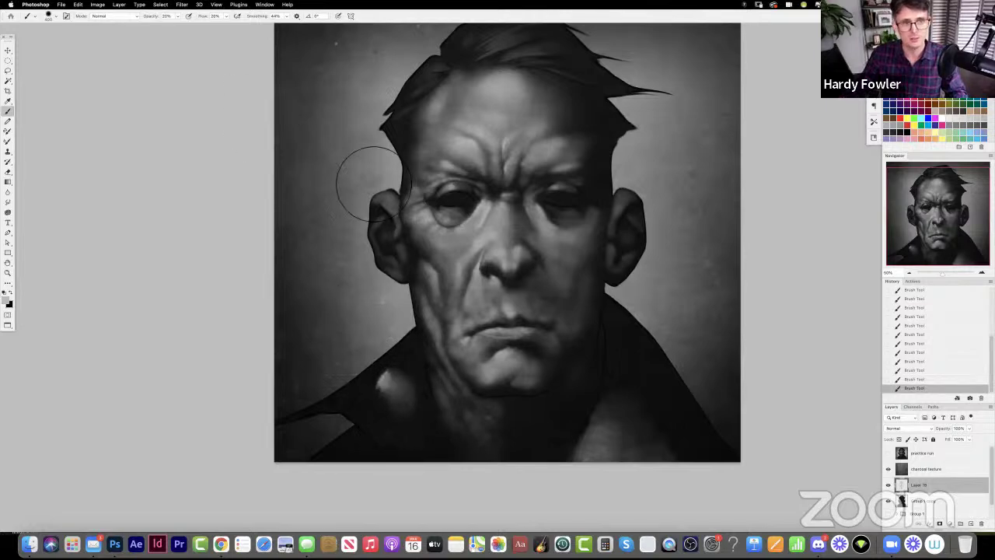
{"action": "key", "text": "l"}
{"action": "mouse_move", "coordinate": [397, 360]}
{"action": "left_mouse_down"}
{"action": "mouse_move", "coordinate": [380, 440]}
{"action": "mouse_move", "coordinate": [417, 431]}
{"action": "mouse_move", "coordinate": [430, 393]}
{"action": "left_mouse_up"}
{"action": "key", "text": "Delete"}
{"action": "key", "text": "super+d"}
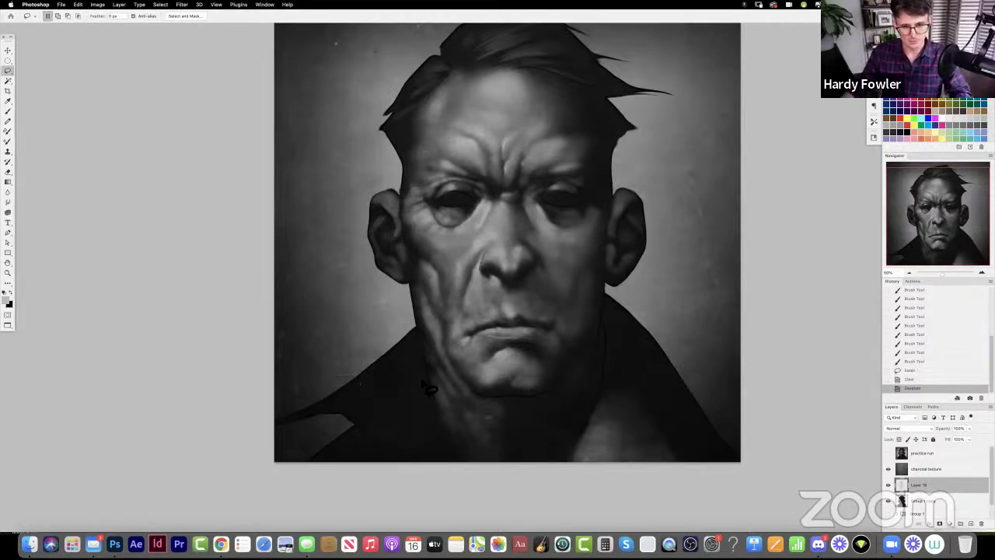
- Set the brush tip spacing to 1% and paint a test spot on the left coat collar
{"action": "key", "text": "F5"}
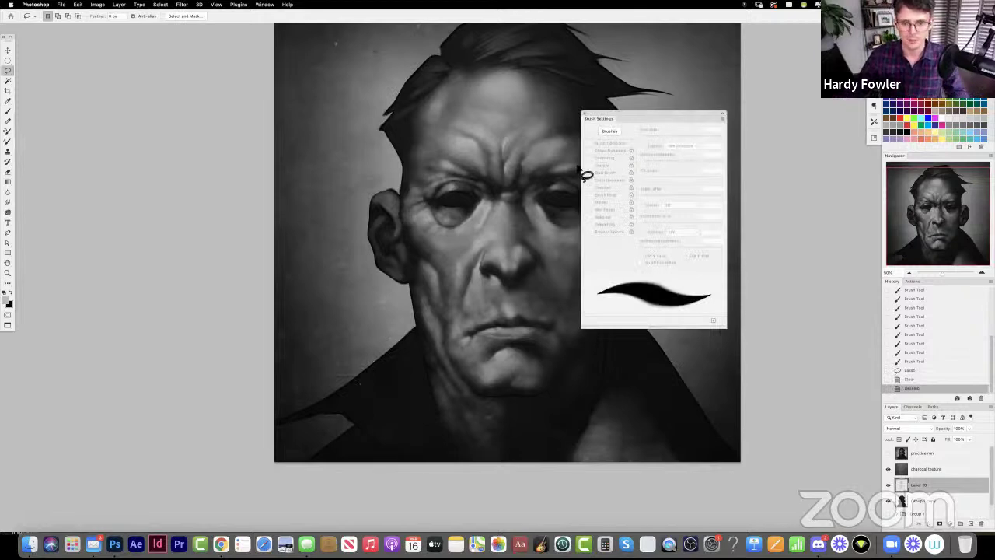
{"action": "key", "text": "b"}
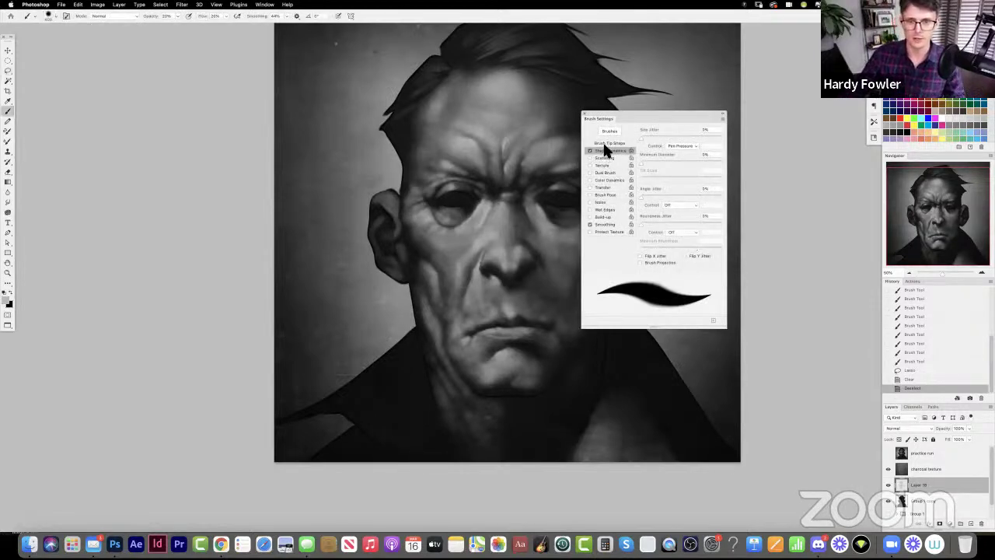
{"action": "left_click", "coordinate": [608, 142]}
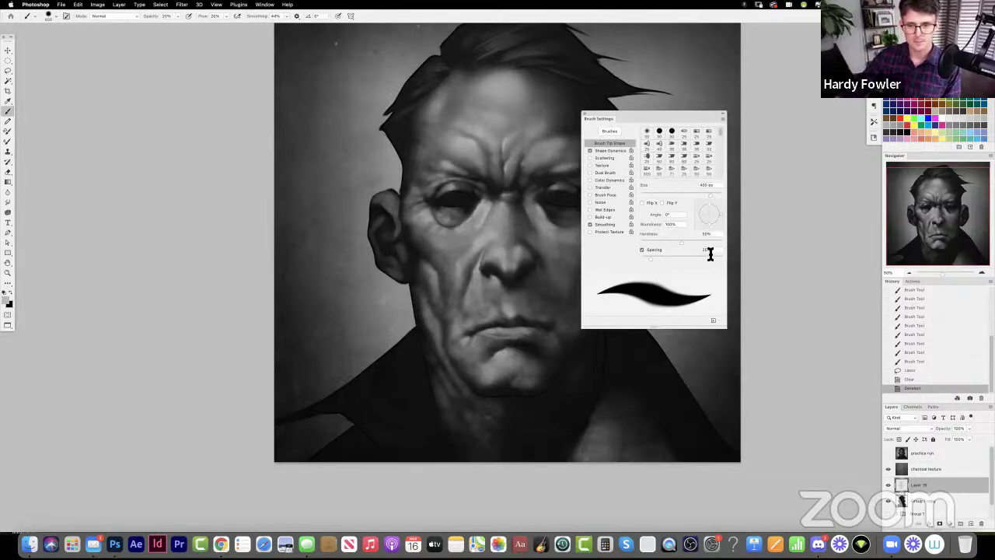
{"action": "left_click_drag", "start_coordinate": [650, 256], "coordinate": [628, 255]}
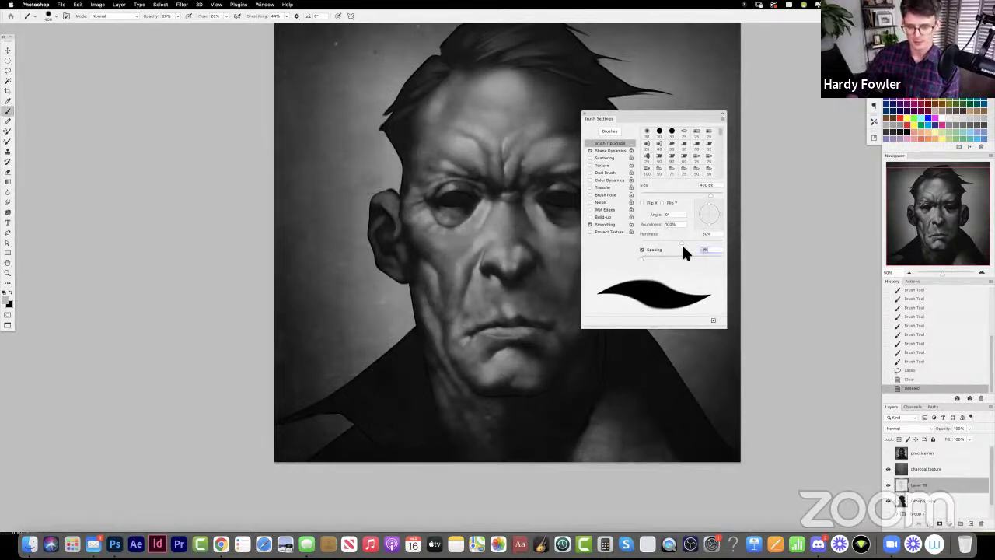
{"action": "left_click_drag", "start_coordinate": [413, 402], "coordinate": [405, 413]}
{"action": "left_click", "coordinate": [394, 410]}
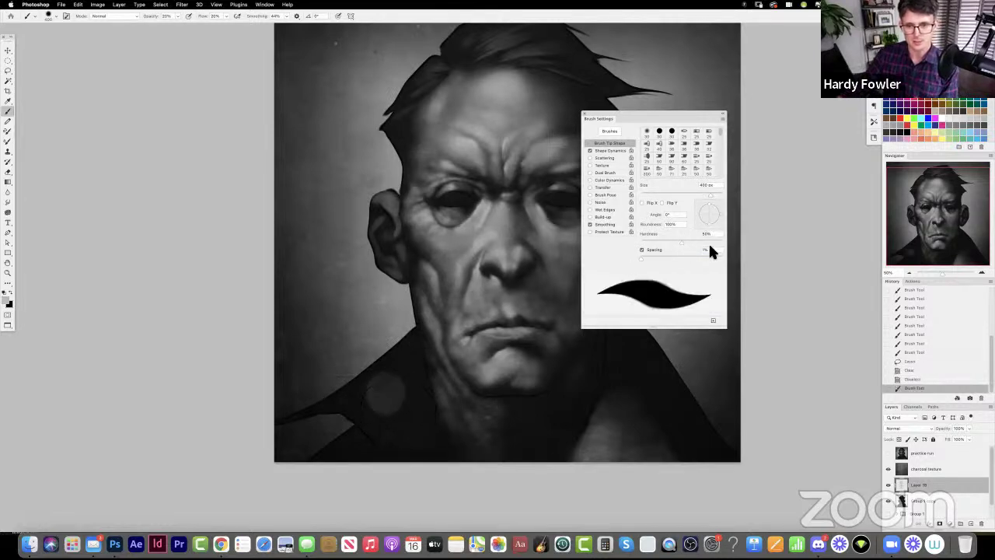
- Close the brush settings, then lasso and delete the test spot on the left coat collar
{"action": "left_click", "coordinate": [583, 113]}
{"action": "key", "text": "l"}
{"action": "mouse_move", "coordinate": [414, 374]}
{"action": "left_mouse_down"}
{"action": "mouse_move", "coordinate": [395, 435]}
{"action": "mouse_move", "coordinate": [381, 371]}
{"action": "left_mouse_up"}
{"action": "key", "text": "Delete"}
{"action": "key", "text": "cmd+d"}
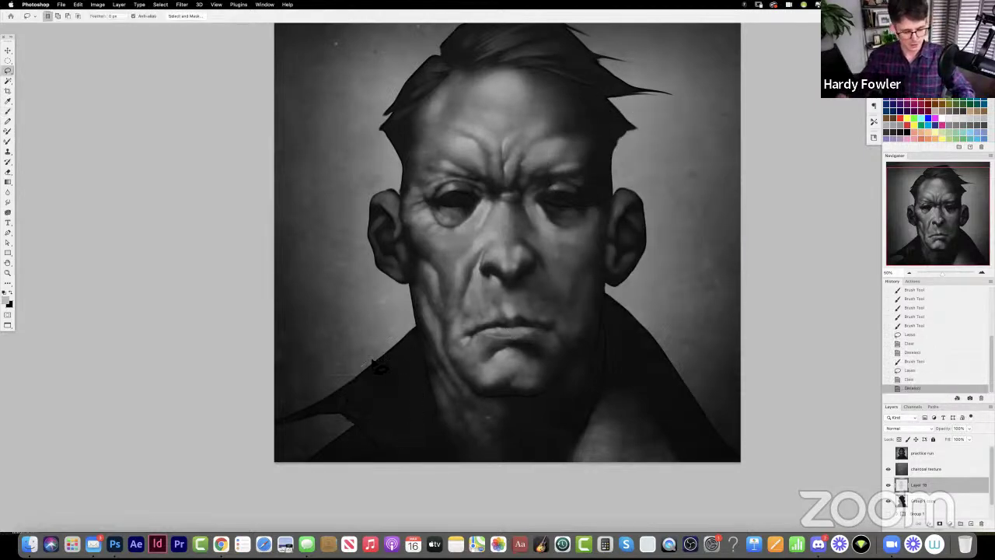
- Review the brush's tip shape and Shape Dynamics settings
{"action": "key", "text": "F5"}
{"action": "key", "text": "b"}
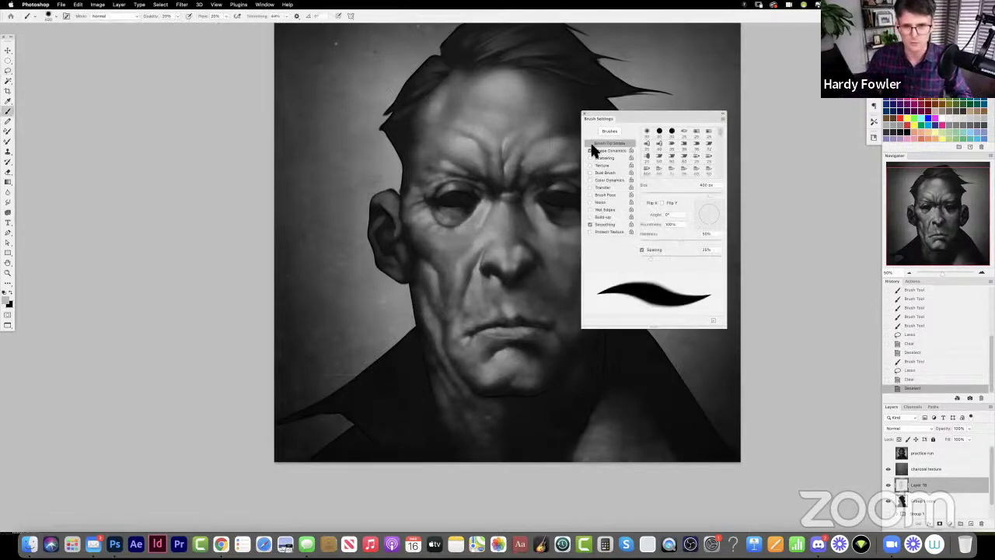
{"action": "left_click_drag", "start_coordinate": [626, 110], "coordinate": [632, 107]}
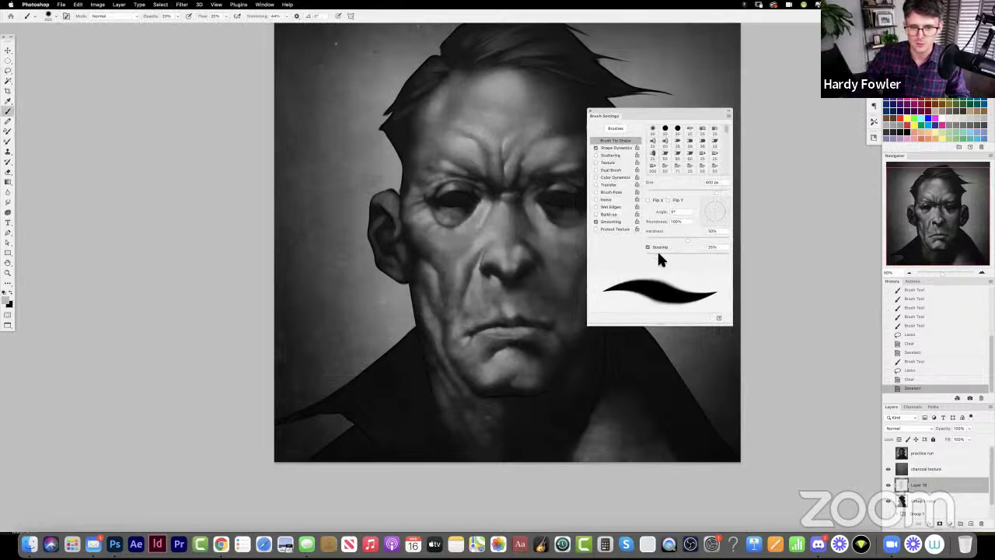
{"action": "left_click", "coordinate": [623, 147]}
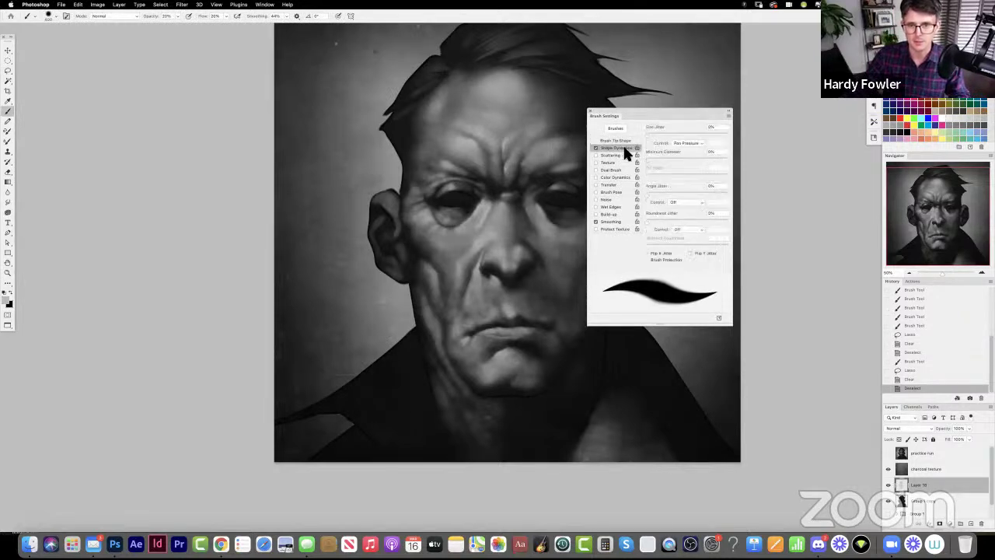
{"action": "left_click", "coordinate": [595, 148]}
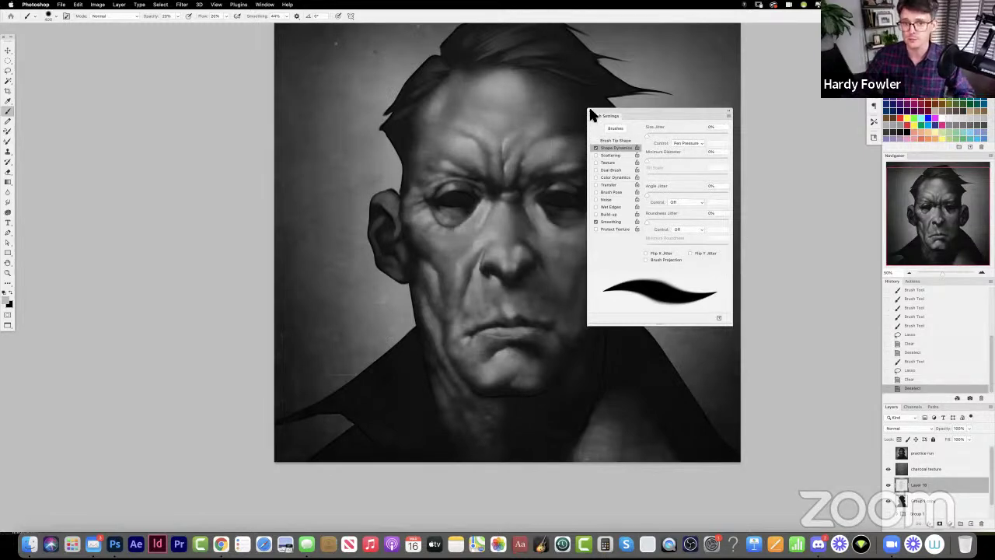
{"action": "left_click", "coordinate": [590, 111]}
- Load the figure's silhouette as a selection and brush soft light onto the neck and left collar, comparing with the practice run layer
{"action": "left_click", "coordinate": [903, 501], "text": "super"}
{"action": "mouse_move", "coordinate": [483, 346]}
{"action": "left_mouse_down"}
{"action": "mouse_move", "coordinate": [516, 385]}
{"action": "mouse_move", "coordinate": [500, 405]}
{"action": "mouse_move", "coordinate": [473, 388]}
{"action": "mouse_move", "coordinate": [465, 414]}
{"action": "left_mouse_up"}
{"action": "mouse_move", "coordinate": [459, 398]}
{"action": "left_mouse_down"}
{"action": "mouse_move", "coordinate": [476, 414]}
{"action": "mouse_move", "coordinate": [440, 431]}
{"action": "left_mouse_up"}
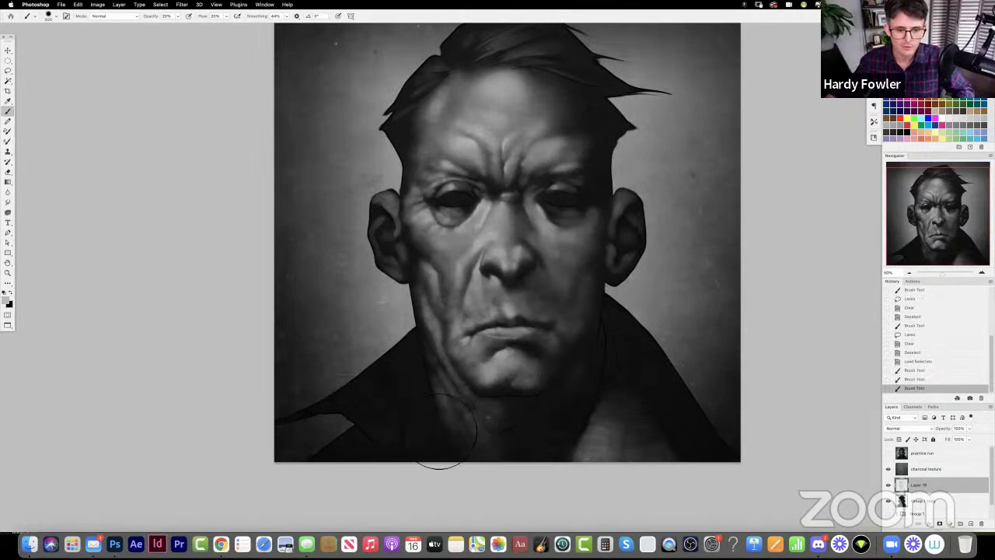
{"action": "left_click", "coordinate": [889, 453]}
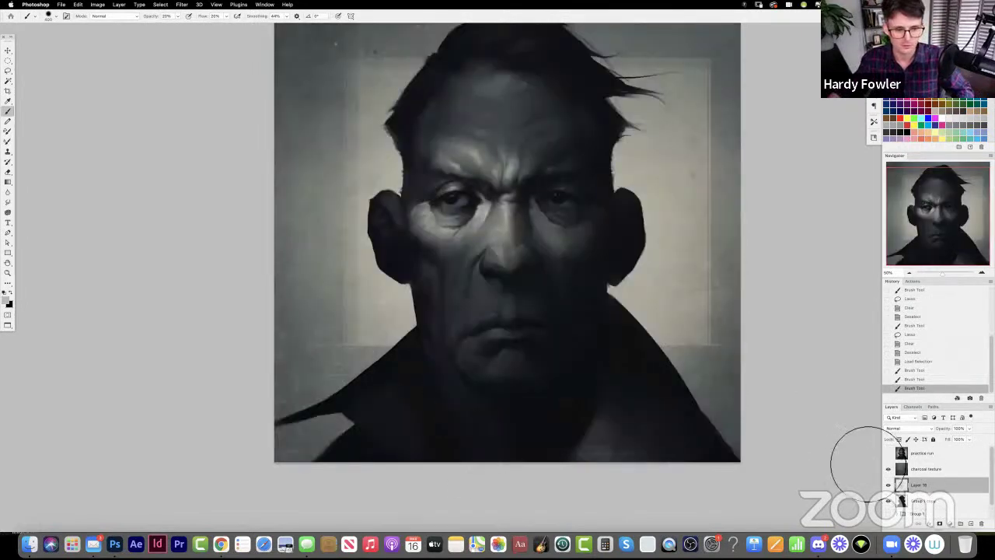
{"action": "mouse_move", "coordinate": [429, 456]}
{"action": "left_mouse_down"}
{"action": "mouse_move", "coordinate": [372, 429]}
{"action": "mouse_move", "coordinate": [432, 471]}
{"action": "mouse_move", "coordinate": [441, 506]}
{"action": "left_mouse_up"}
{"action": "left_click_drag", "start_coordinate": [392, 423], "coordinate": [414, 444]}
- Brush soft light across the middle of the forehead above the frown creases with a smaller brush
{"action": "key", "text": "bracketleft"}
{"action": "key", "text": "bracketleft"}
{"action": "key", "text": "bracketleft"}
{"action": "key", "text": "bracketleft"}
{"action": "key", "text": "bracketleft"}
{"action": "key", "text": "bracketleft"}
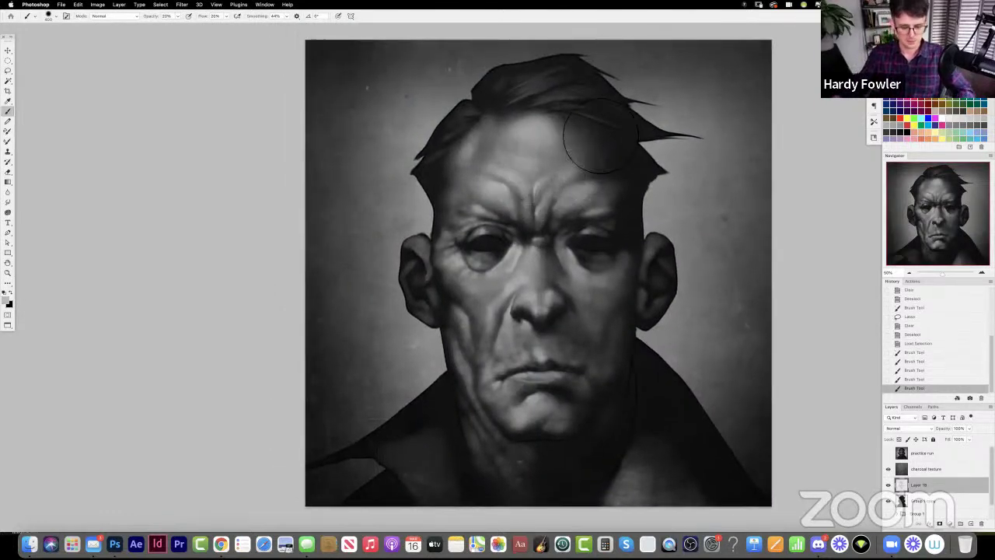
{"action": "left_click_drag", "start_coordinate": [517, 175], "coordinate": [513, 173]}
{"action": "left_click_drag", "start_coordinate": [516, 175], "coordinate": [498, 173]}
{"action": "key", "text": "bracketright"}
{"action": "key", "text": "bracketright"}
{"action": "mouse_move", "coordinate": [502, 174]}
{"action": "left_mouse_down"}
{"action": "mouse_move", "coordinate": [549, 165]}
{"action": "mouse_move", "coordinate": [536, 171]}
{"action": "mouse_move", "coordinate": [543, 176]}
{"action": "mouse_move", "coordinate": [569, 165]}
{"action": "mouse_move", "coordinate": [545, 168]}
{"action": "left_mouse_up"}
- Set the brush opacity to 20% and model the forehead folds toward the area above the right brow
{"action": "key", "text": "2"}
{"action": "key", "text": "bracketleft"}
{"action": "key", "text": "bracketleft"}
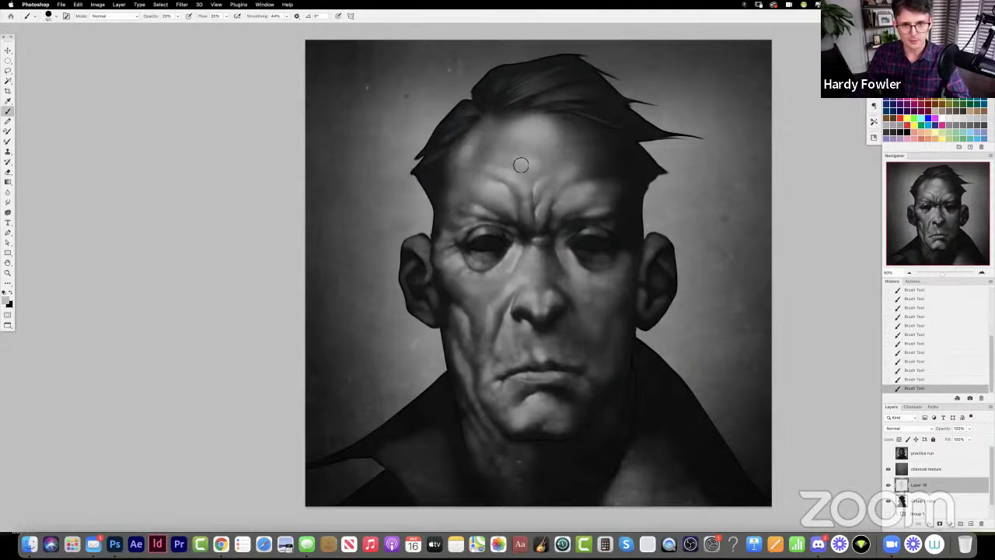
{"action": "key", "text": "bracketright"}
{"action": "key", "text": "bracketright"}
{"action": "key", "text": "bracketright"}
{"action": "key", "text": "bracketright"}
{"action": "key", "text": "bracketright"}
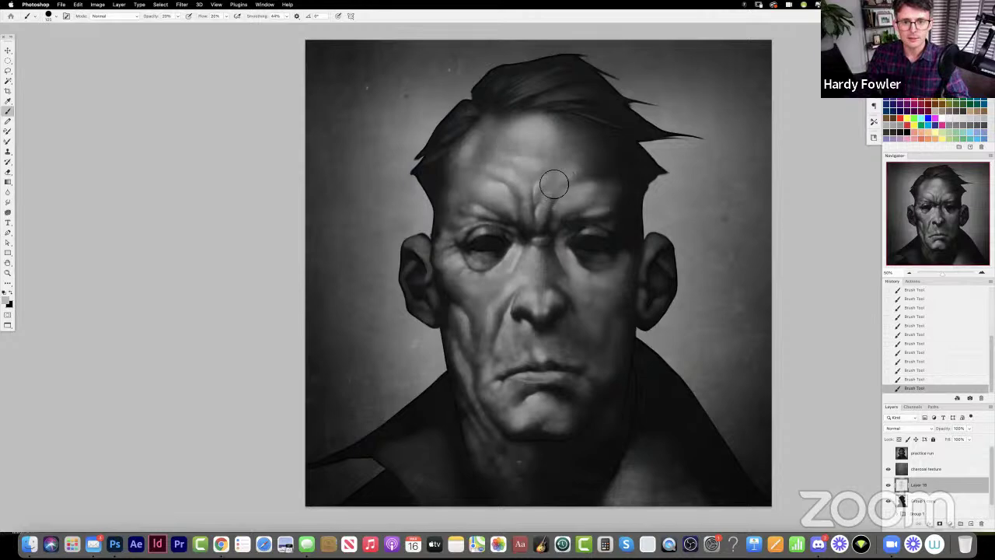
{"action": "key", "text": "bracketleft"}
{"action": "mouse_move", "coordinate": [592, 185]}
{"action": "left_mouse_down"}
{"action": "mouse_move", "coordinate": [579, 195]}
{"action": "mouse_move", "coordinate": [603, 189]}
{"action": "mouse_move", "coordinate": [568, 219]}
{"action": "mouse_move", "coordinate": [596, 199]}
{"action": "mouse_move", "coordinate": [583, 186]}
{"action": "left_mouse_up"}
- Set brush opacity and flow to 30% and refine the lights and creases between the eyebrows
{"action": "key", "text": "bracketright"}
{"action": "key", "text": "bracketright"}
{"action": "key", "text": "3"}
{"action": "key", "text": "shift+3"}
{"action": "key", "text": "bracketleft"}
{"action": "key", "text": "bracketleft"}
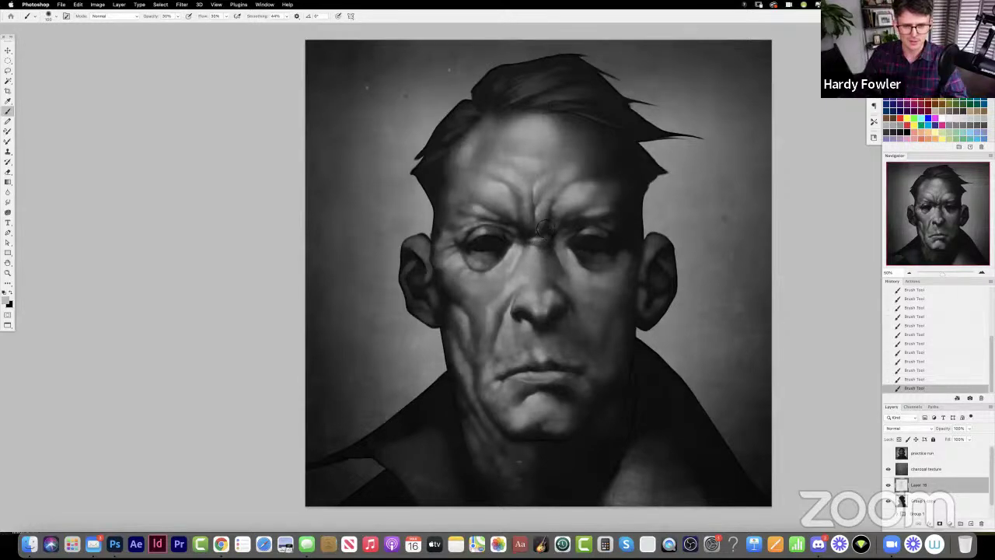
{"action": "key", "text": "bracketright"}
{"action": "key", "text": "bracketright"}
{"action": "key", "text": "bracketright"}
{"action": "key", "text": "bracketright"}
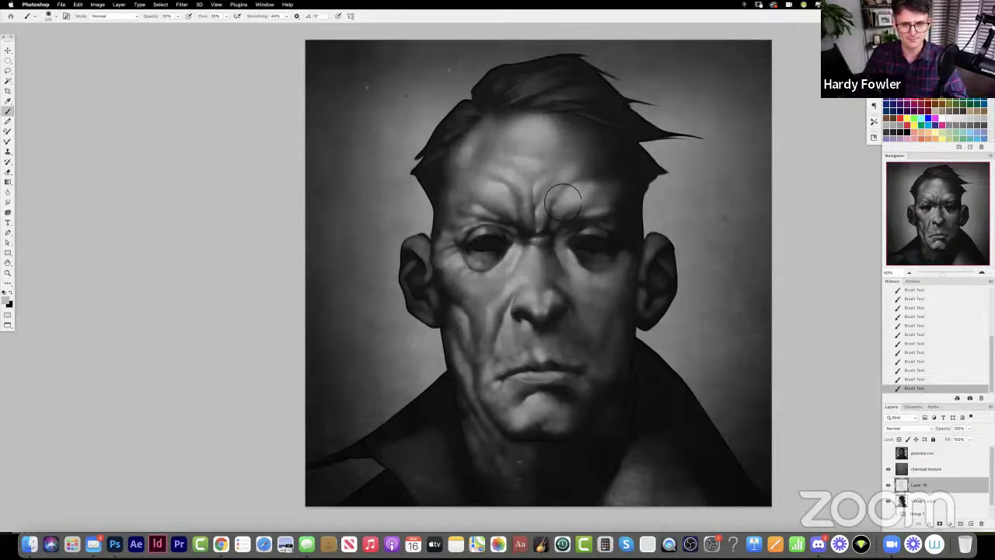
- Refine the raised folds above both eyebrows, varying the brush size between small and medium
{"action": "key", "text": "bracketleft"}
{"action": "key", "text": "bracketleft"}
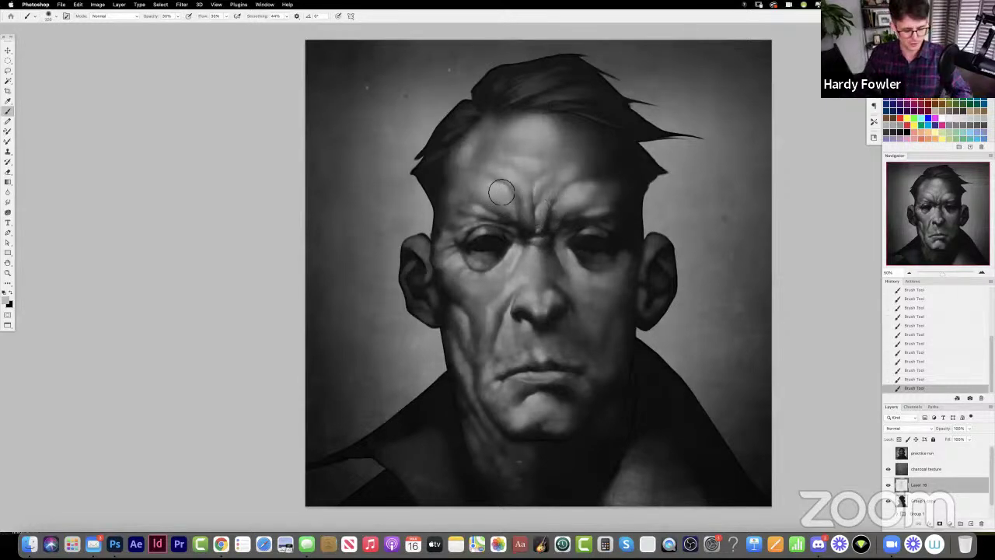
{"action": "key", "text": "bracketright"}
{"action": "key", "text": "bracketright"}
{"action": "key", "text": "bracketright"}
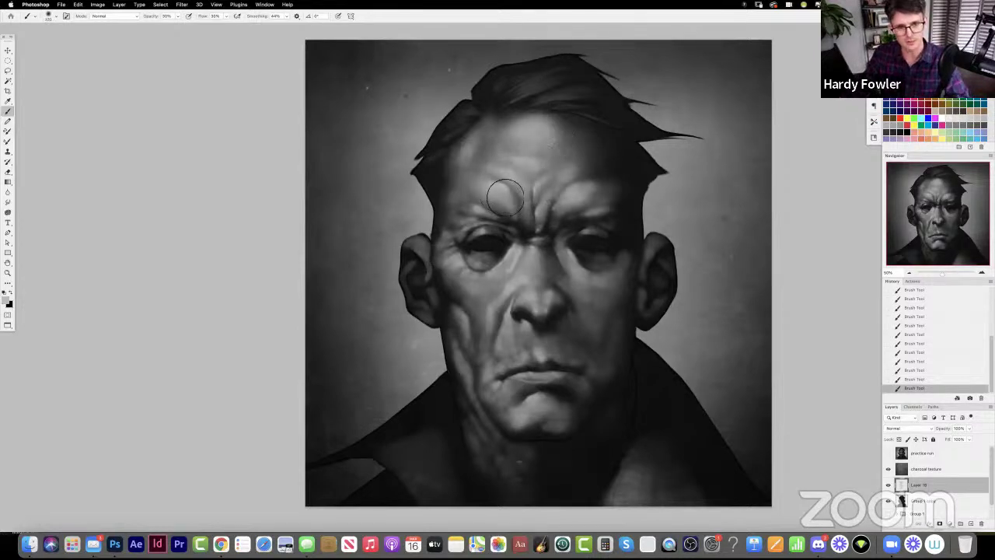
{"action": "key", "text": "bracketright"}
{"action": "key", "text": "bracketright"}
{"action": "key", "text": "bracketright"}
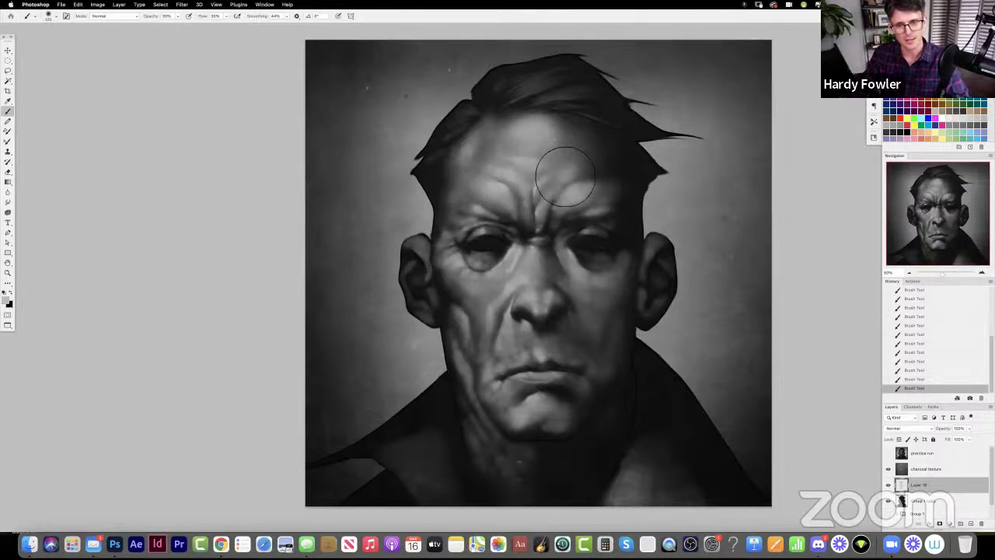
{"action": "key", "text": "bracketleft"}
{"action": "key", "text": "bracketleft"}
{"action": "key", "text": "bracketleft"}
{"action": "key", "text": "bracketright"}
{"action": "key", "text": "bracketright"}
- Load the figure's silhouette as a selection, hide its outline, and brush broad soft light across the upper forehead
{"action": "left_click", "coordinate": [902, 501], "text": "super"}
{"action": "key", "text": "super+h"}
{"action": "mouse_move", "coordinate": [489, 151]}
{"action": "left_mouse_down"}
{"action": "mouse_move", "coordinate": [521, 117]}
{"action": "mouse_move", "coordinate": [495, 152]}
{"action": "mouse_move", "coordinate": [545, 117]}
{"action": "mouse_move", "coordinate": [513, 145]}
{"action": "mouse_move", "coordinate": [526, 114]}
{"action": "mouse_move", "coordinate": [495, 138]}
{"action": "mouse_move", "coordinate": [557, 140]}
{"action": "left_mouse_up"}
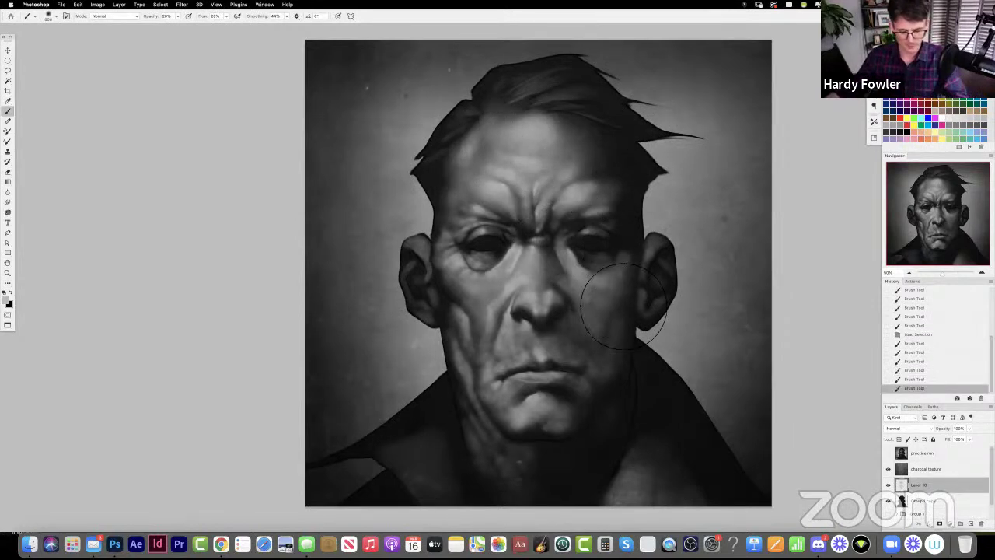
- Brush soft light onto the chin and from the left mouth corner up the cheek with a reduced brush
{"action": "key", "text": "bracketleft"}
{"action": "key", "text": "bracketleft"}
{"action": "key", "text": "bracketleft"}
{"action": "mouse_move", "coordinate": [543, 412]}
{"action": "left_mouse_down"}
{"action": "mouse_move", "coordinate": [527, 424]}
{"action": "mouse_move", "coordinate": [534, 415]}
{"action": "left_mouse_up"}
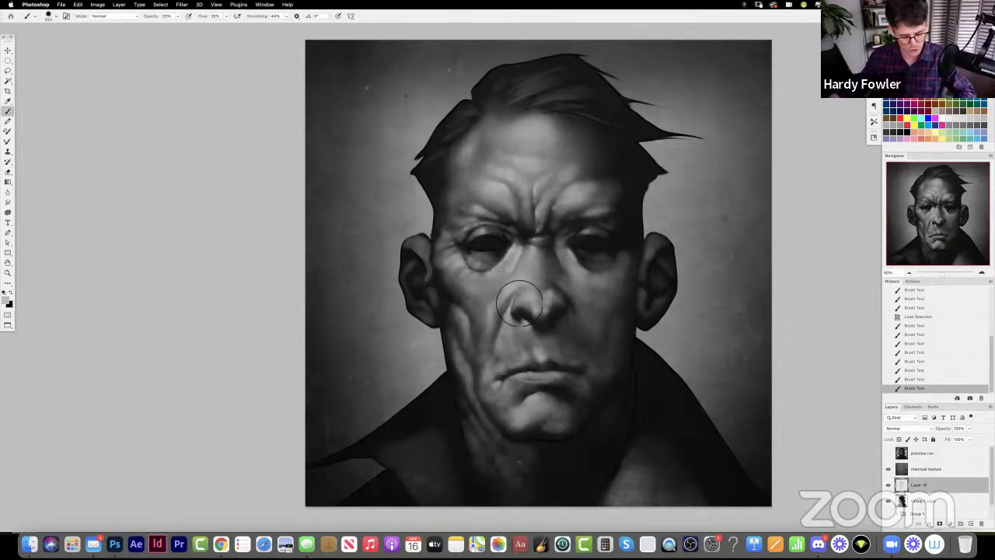
{"action": "mouse_move", "coordinate": [499, 362]}
{"action": "left_mouse_down"}
{"action": "mouse_move", "coordinate": [482, 333]}
{"action": "mouse_move", "coordinate": [473, 342]}
{"action": "mouse_move", "coordinate": [485, 285]}
{"action": "mouse_move", "coordinate": [472, 327]}
{"action": "left_mouse_up"}
- Refine the frown creases between the brows with a much smaller brush at varying opacity
{"action": "key", "text": "bracketleft"}
{"action": "key", "text": "bracketleft"}
{"action": "key", "text": "bracketleft"}
{"action": "key", "text": "bracketleft"}
{"action": "key", "text": "bracketleft"}
{"action": "key", "text": "bracketleft"}
{"action": "key", "text": "bracketleft"}
{"action": "key", "text": "bracketleft"}
{"action": "key", "text": "bracketleft"}
{"action": "key", "text": "bracketleft"}
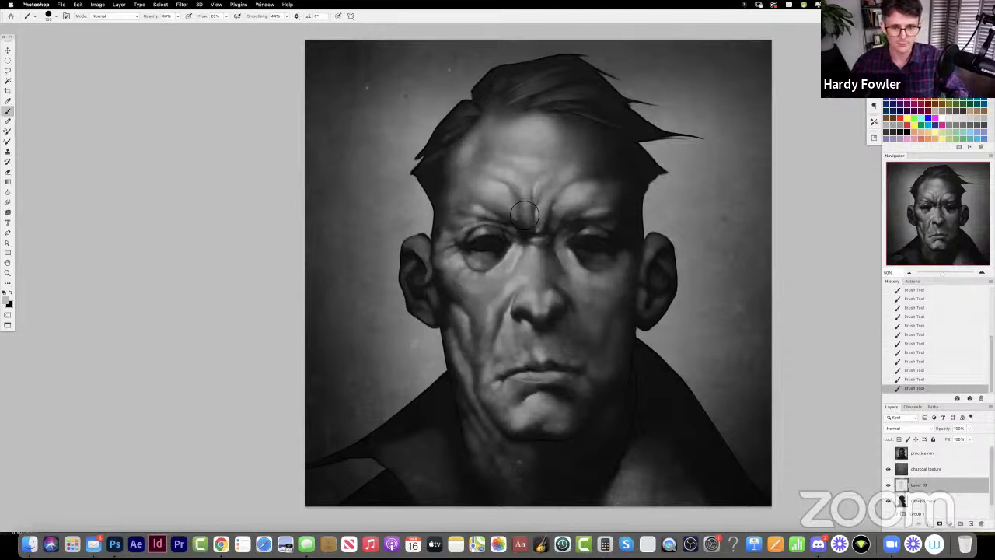
{"action": "key", "text": "4"}
{"action": "key", "text": "3"}
{"action": "key", "text": "4"}
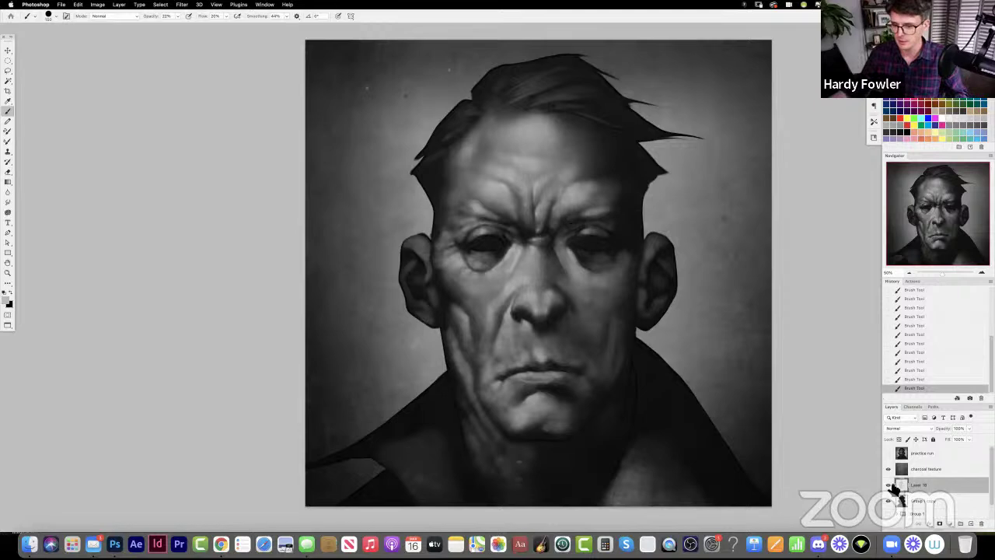
- Create a new layer below the charcoal texture and load the figure's silhouette as a selection for work on the eyes
{"action": "left_click", "coordinate": [970, 523]}
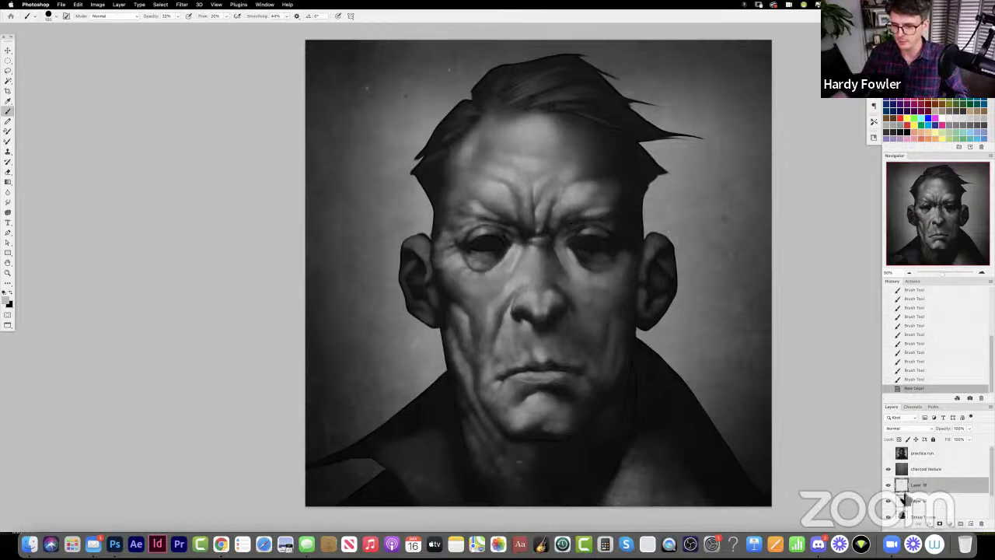
{"action": "scroll", "coordinate": [937, 482], "scroll_direction": "down", "scroll_amount": 1}
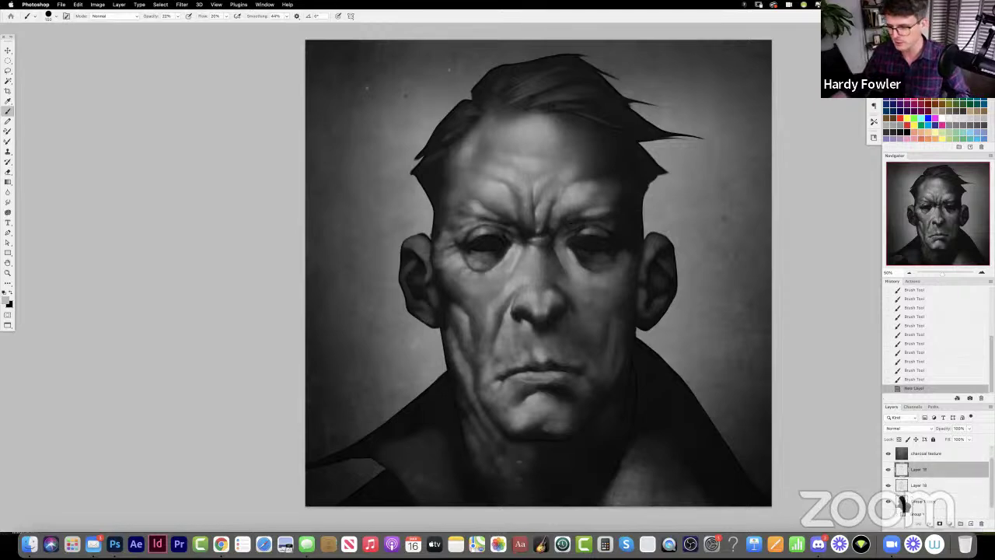
{"action": "left_click", "coordinate": [902, 501], "text": "super"}
{"action": "key", "text": "z"}
{"action": "left_click", "coordinate": [488, 261]}
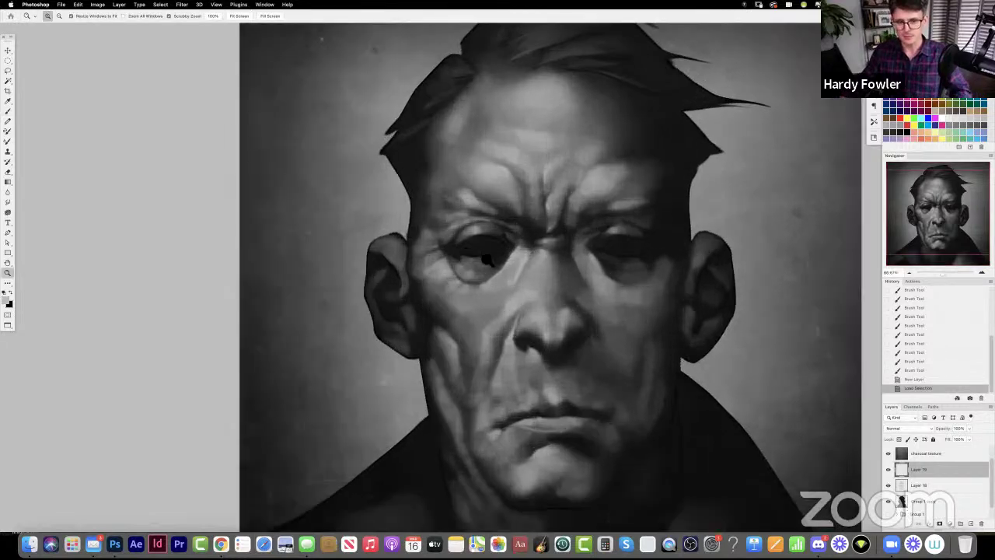
- Brush a soft grey tone over the dark eyeballs of both eyes to lighten them
{"action": "key", "text": "b"}
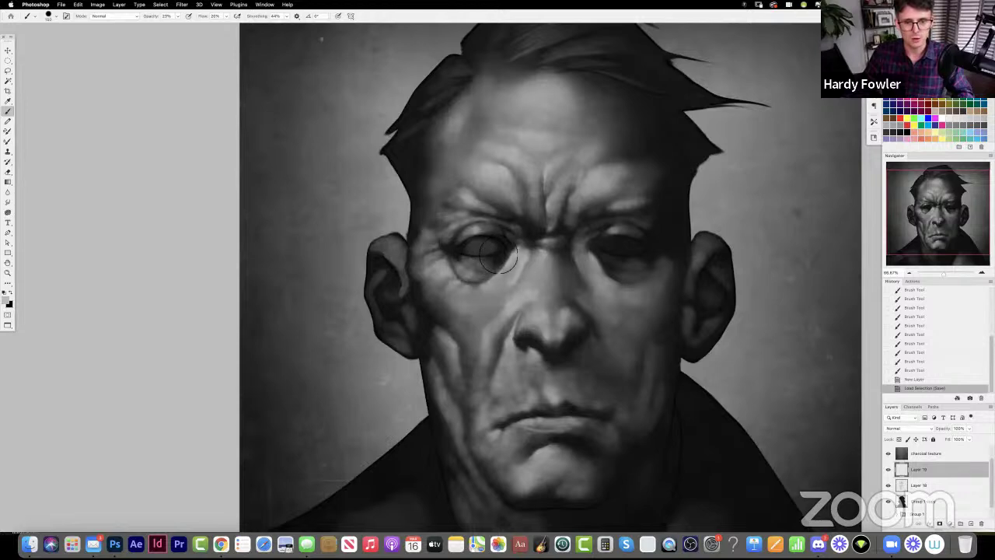
{"action": "left_click_drag", "start_coordinate": [480, 257], "coordinate": [462, 260]}
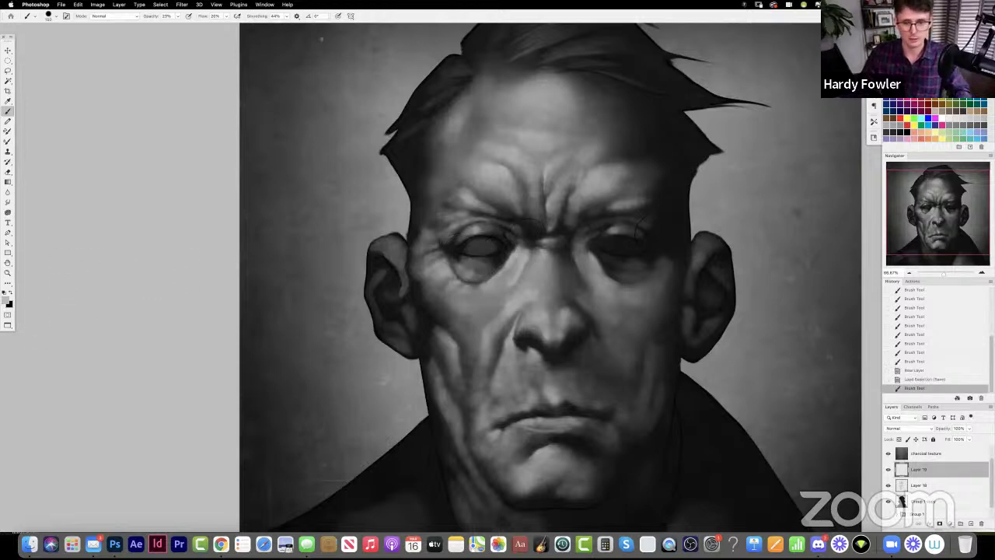
{"action": "mouse_move", "coordinate": [622, 258]}
{"action": "left_mouse_down"}
{"action": "mouse_move", "coordinate": [651, 259]}
{"action": "mouse_move", "coordinate": [626, 260]}
{"action": "left_mouse_up"}
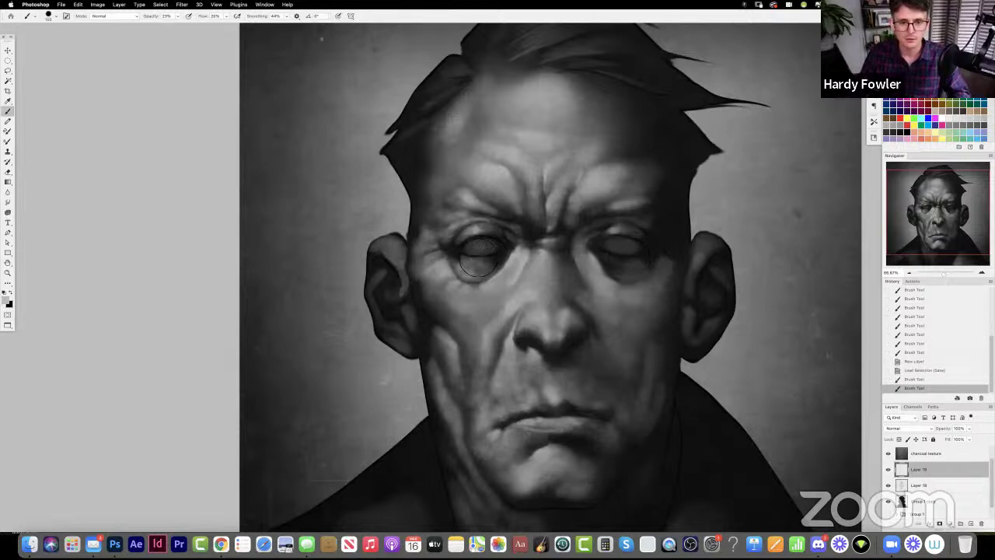
{"action": "left_click_drag", "start_coordinate": [498, 256], "coordinate": [470, 263]}
{"action": "mouse_move", "coordinate": [629, 257]}
{"action": "left_mouse_down"}
{"action": "mouse_move", "coordinate": [653, 259]}
{"action": "mouse_move", "coordinate": [627, 257]}
{"action": "mouse_move", "coordinate": [636, 257]}
{"action": "mouse_move", "coordinate": [622, 230]}
{"action": "left_mouse_up"}
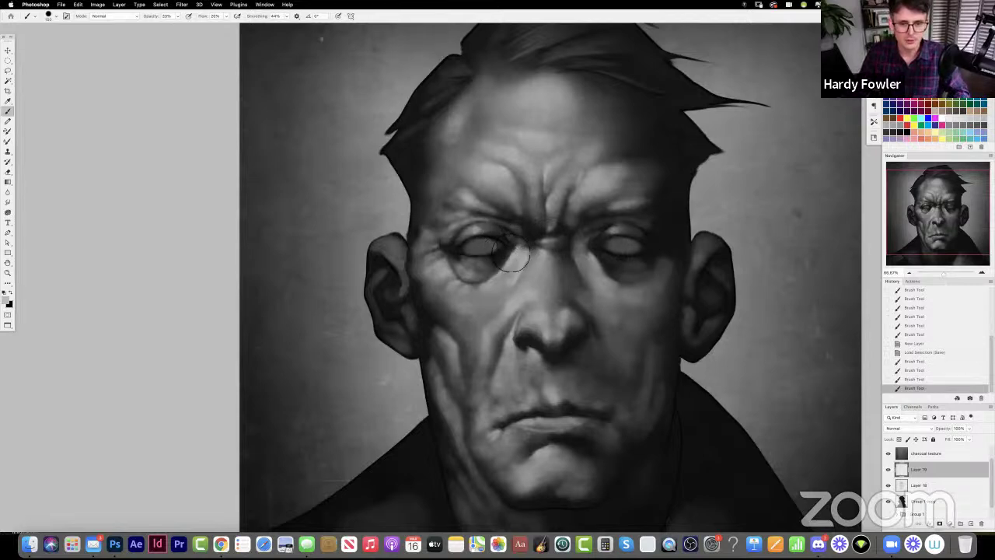
- Brush a faint light tone over the lower edges of both eyes at 10% opacity
{"action": "key", "text": "1"}
{"action": "left_click_drag", "start_coordinate": [505, 257], "coordinate": [472, 262]}
{"action": "left_click_drag", "start_coordinate": [647, 257], "coordinate": [614, 247]}
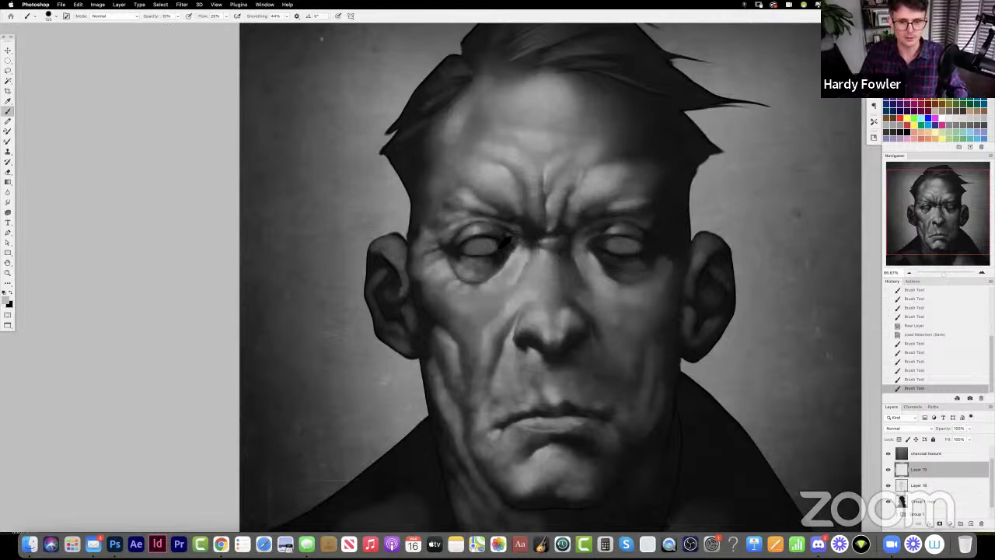
- Shade beneath the left eye's upper lid with a sampled near-black tone and a smaller brush, and undo the last few strokes
{"action": "left_click", "coordinate": [498, 245], "text": "alt"}
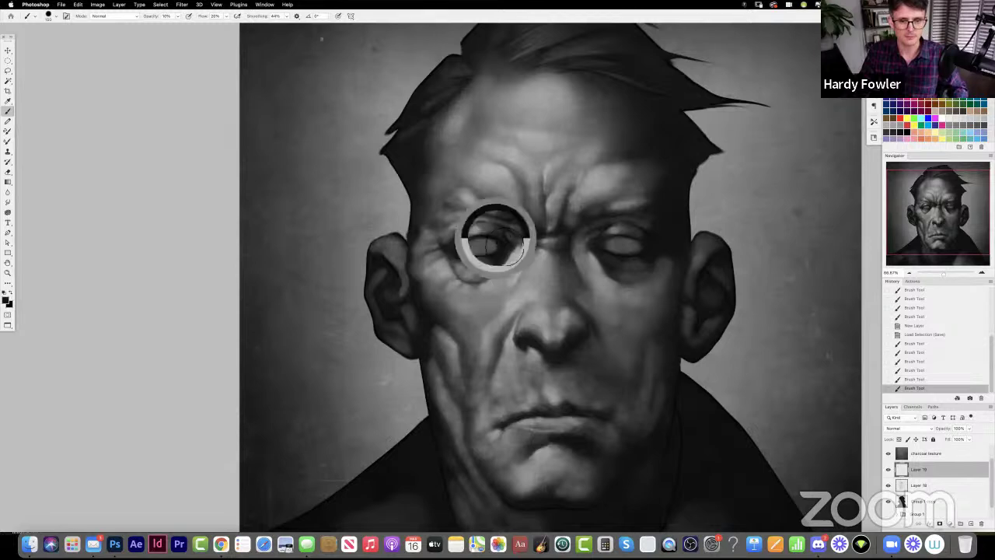
{"action": "key", "text": "["}
{"action": "key", "text": "["}
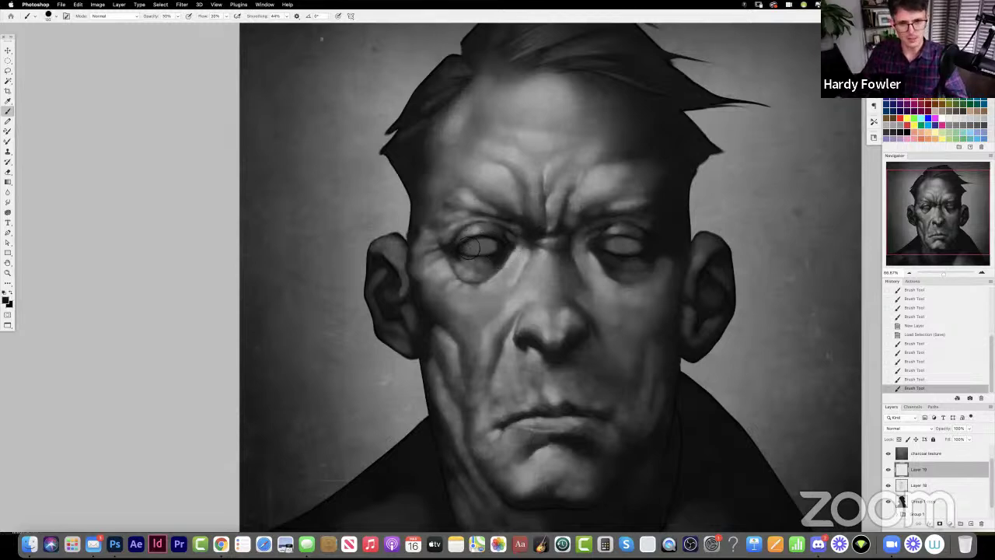
{"action": "left_click", "coordinate": [469, 246]}
{"action": "left_click_drag", "start_coordinate": [470, 244], "coordinate": [502, 241]}
{"action": "left_click_drag", "start_coordinate": [489, 237], "coordinate": [497, 241]}
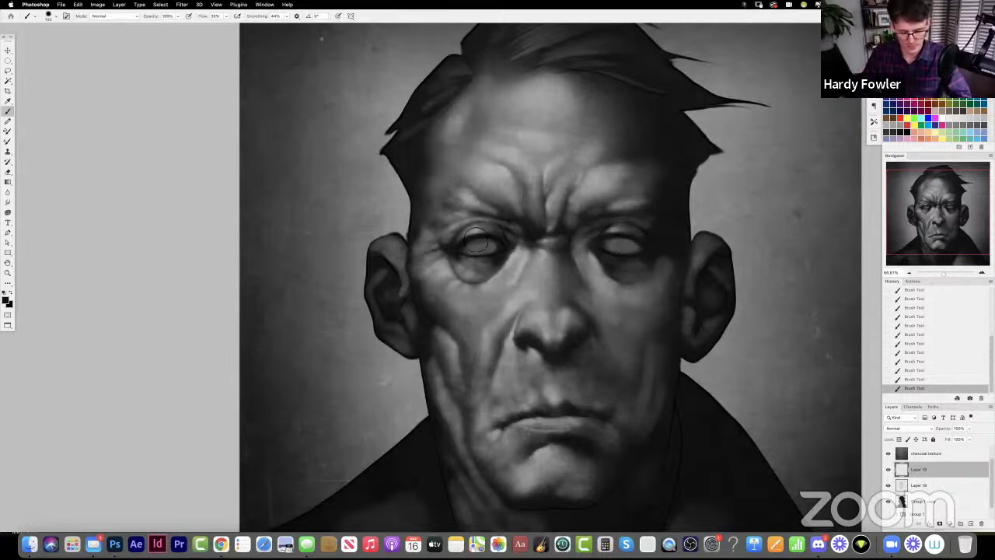
{"action": "key", "text": "shift+0"}
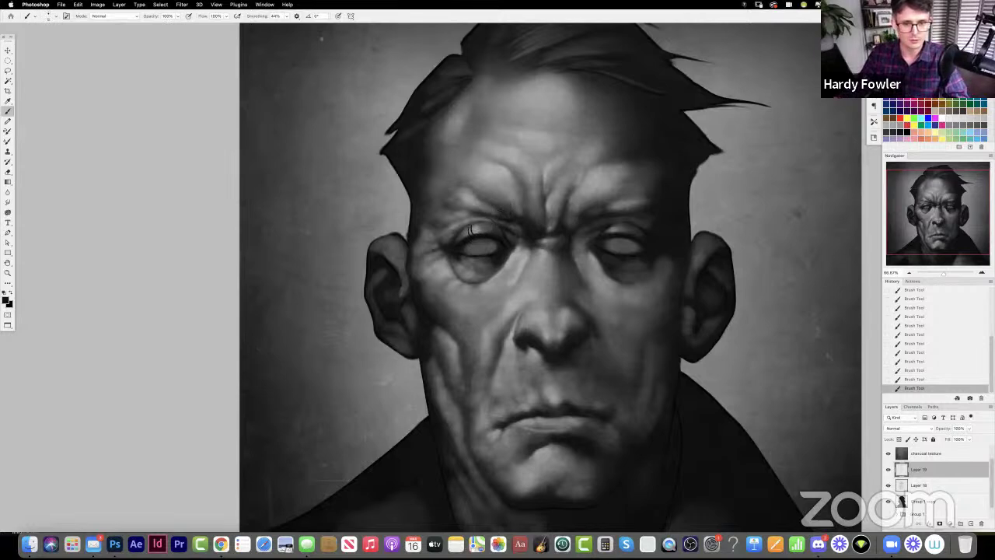
{"action": "left_click", "coordinate": [954, 362]}
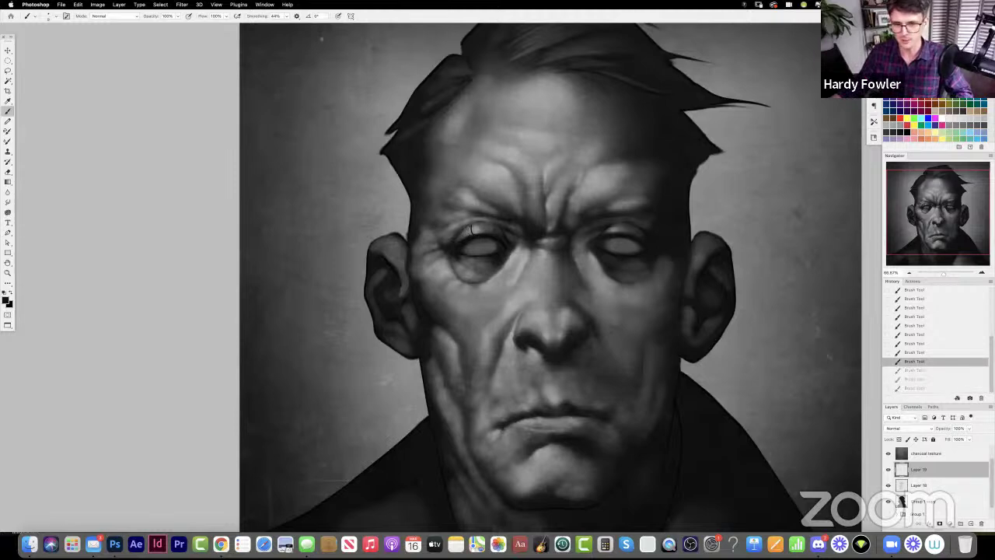
{"action": "left_click", "coordinate": [931, 352]}
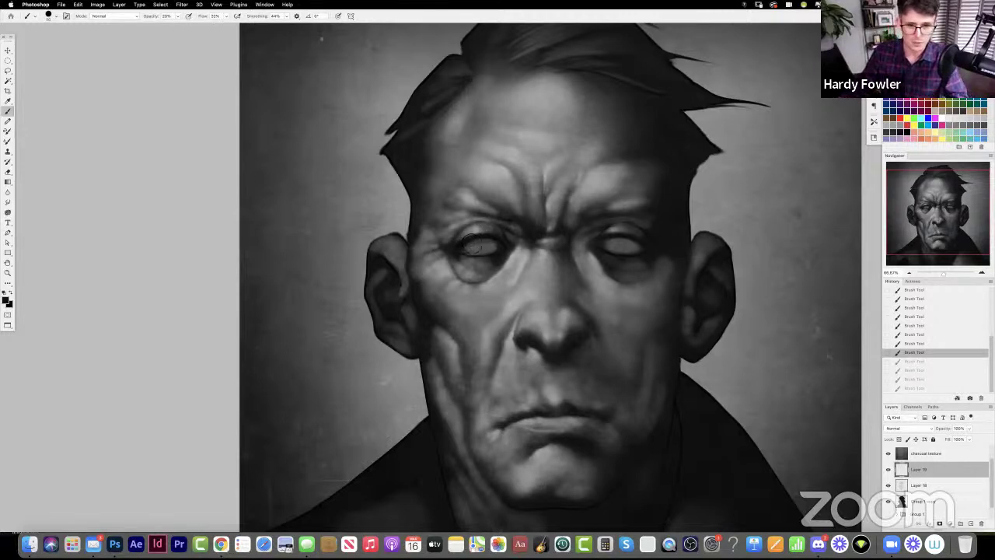
- Paint a sampled dark grey at the left eye's outer corner and smudge the tones across the eyeball
{"action": "left_click", "coordinate": [466, 240], "text": "alt"}
{"action": "left_click_drag", "start_coordinate": [449, 253], "coordinate": [458, 242]}
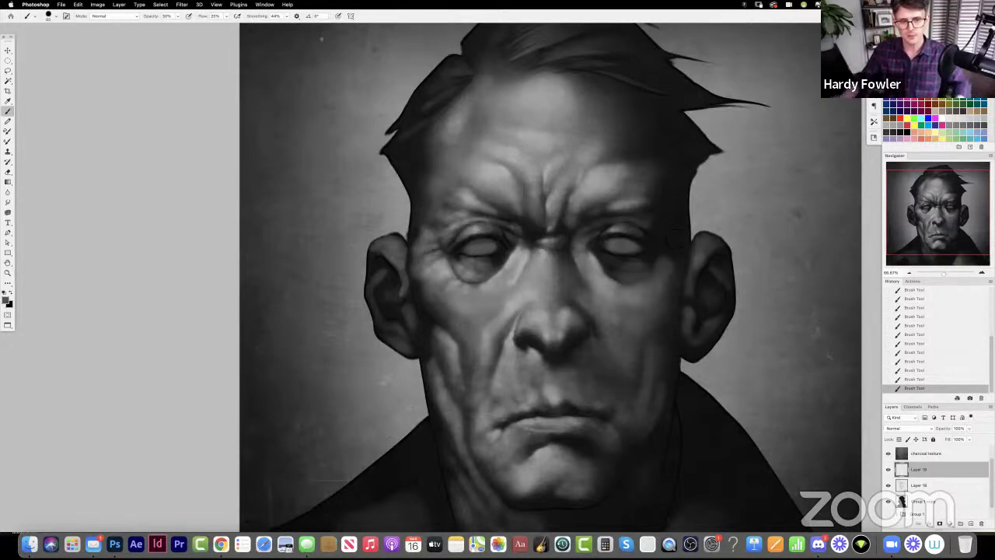
{"action": "key", "text": "s"}
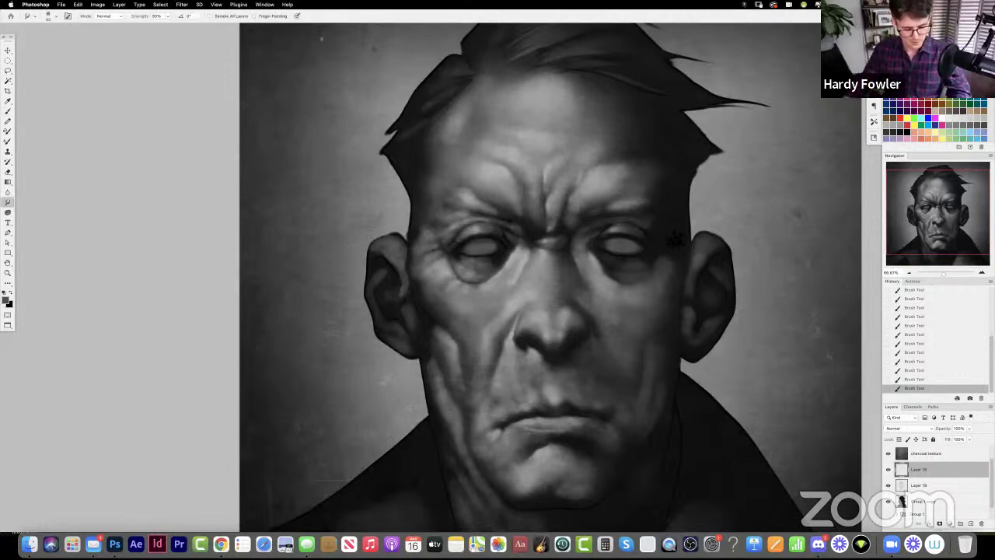
{"action": "mouse_move", "coordinate": [499, 252]}
{"action": "left_mouse_down"}
{"action": "mouse_move", "coordinate": [511, 247]}
{"action": "mouse_move", "coordinate": [480, 244]}
{"action": "left_mouse_up"}
{"action": "left_click_drag", "start_coordinate": [479, 241], "coordinate": [479, 235]}
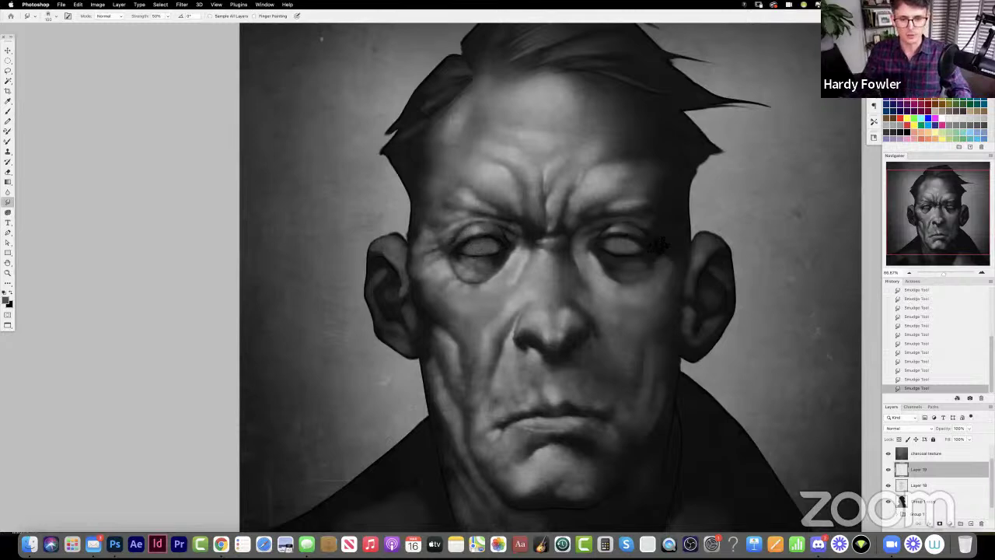
- Brush grey softly across the left eye's lower lid with a larger brush at 20% opacity
{"action": "key", "text": "b"}
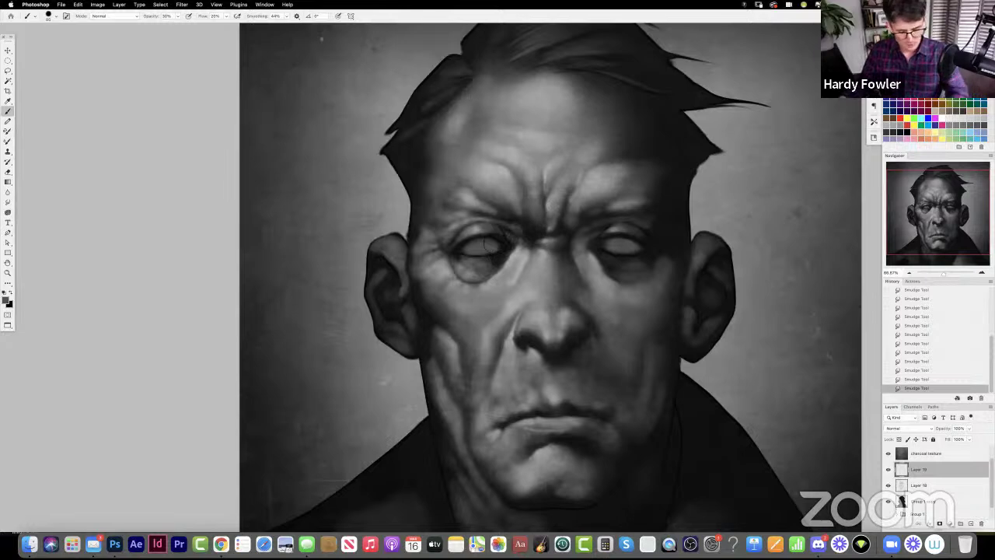
{"action": "key", "text": "]"}
{"action": "key", "text": "2"}
{"action": "left_click_drag", "start_coordinate": [508, 264], "coordinate": [508, 263]}
{"action": "left_click_drag", "start_coordinate": [510, 262], "coordinate": [498, 265]}
{"action": "left_click_drag", "start_coordinate": [499, 265], "coordinate": [487, 267]}
{"action": "mouse_move", "coordinate": [485, 268]}
{"action": "left_mouse_down"}
{"action": "mouse_move", "coordinate": [474, 266]}
{"action": "mouse_move", "coordinate": [499, 264]}
{"action": "mouse_move", "coordinate": [471, 263]}
{"action": "mouse_move", "coordinate": [508, 262]}
{"action": "mouse_move", "coordinate": [489, 277]}
{"action": "mouse_move", "coordinate": [509, 272]}
{"action": "left_mouse_up"}
{"action": "key", "text": "3"}
{"action": "key", "text": "2"}
{"action": "key", "text": "3"}
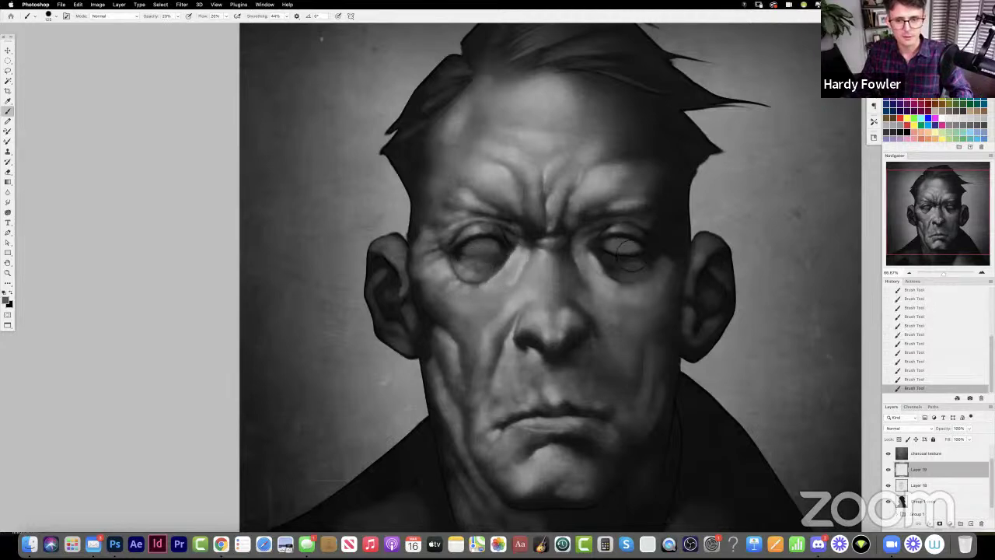
- Brush sampled grey tones over the lower lid of the right eye to match the left one
{"action": "left_click", "coordinate": [631, 272], "text": "alt"}
{"action": "key", "text": "4"}
{"action": "mouse_move", "coordinate": [646, 275]}
{"action": "left_mouse_down"}
{"action": "mouse_move", "coordinate": [621, 265]}
{"action": "mouse_move", "coordinate": [636, 271]}
{"action": "mouse_move", "coordinate": [630, 259]}
{"action": "left_mouse_up"}
{"action": "key", "text": "8"}
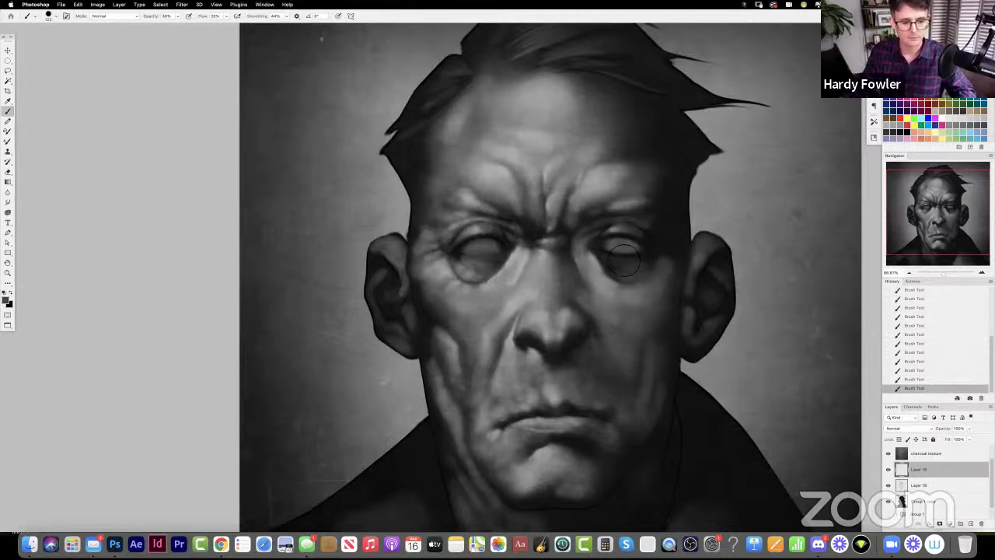
{"action": "left_click", "coordinate": [629, 251], "text": "alt"}
{"action": "mouse_move", "coordinate": [642, 259]}
{"action": "left_mouse_down"}
{"action": "mouse_move", "coordinate": [620, 258]}
{"action": "mouse_move", "coordinate": [634, 262]}
{"action": "left_mouse_up"}
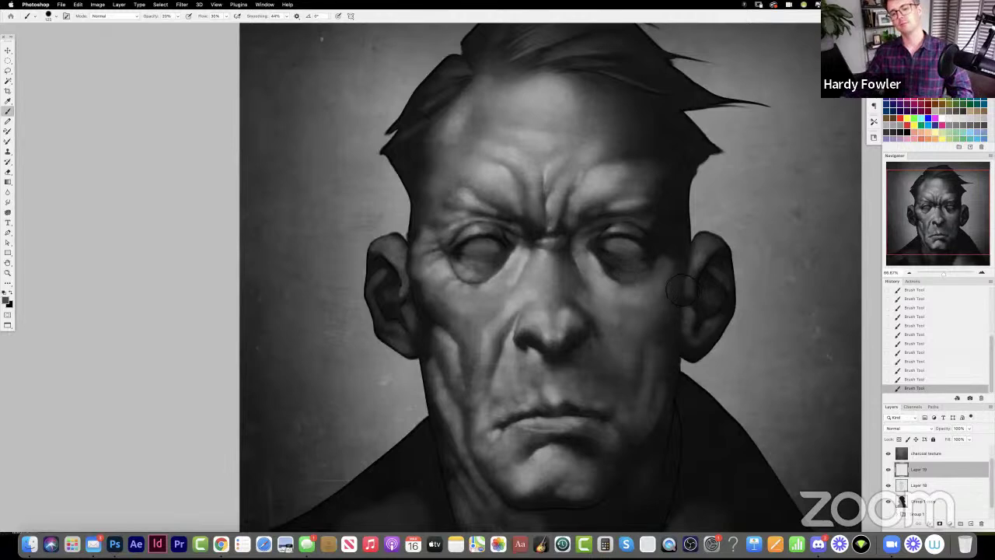
- Flip the canvas horizontally and brush a light grey softly beneath the left eye
{"action": "key", "text": "super+b"}
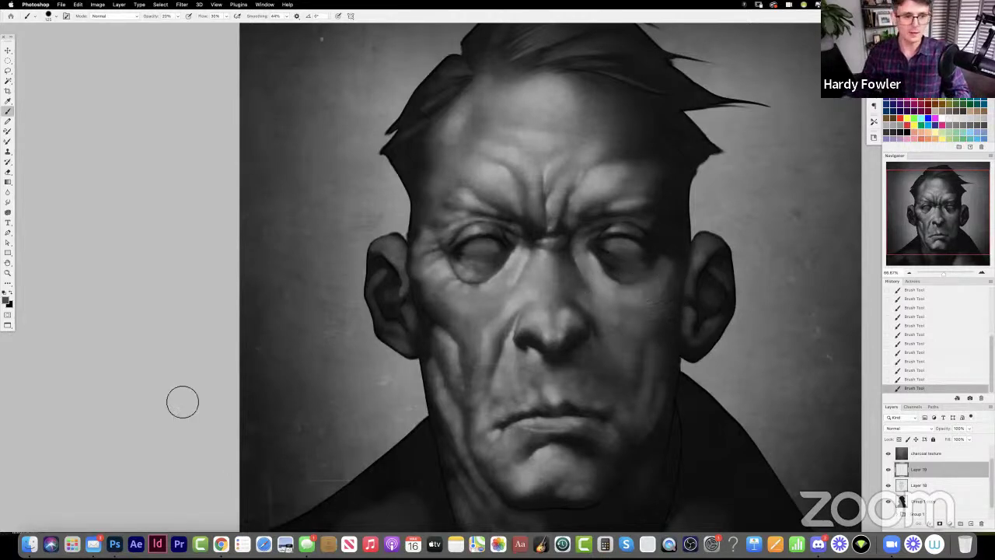
{"action": "key", "text": "super+f"}
{"action": "left_click_drag", "start_coordinate": [339, 342], "coordinate": [246, 355]}
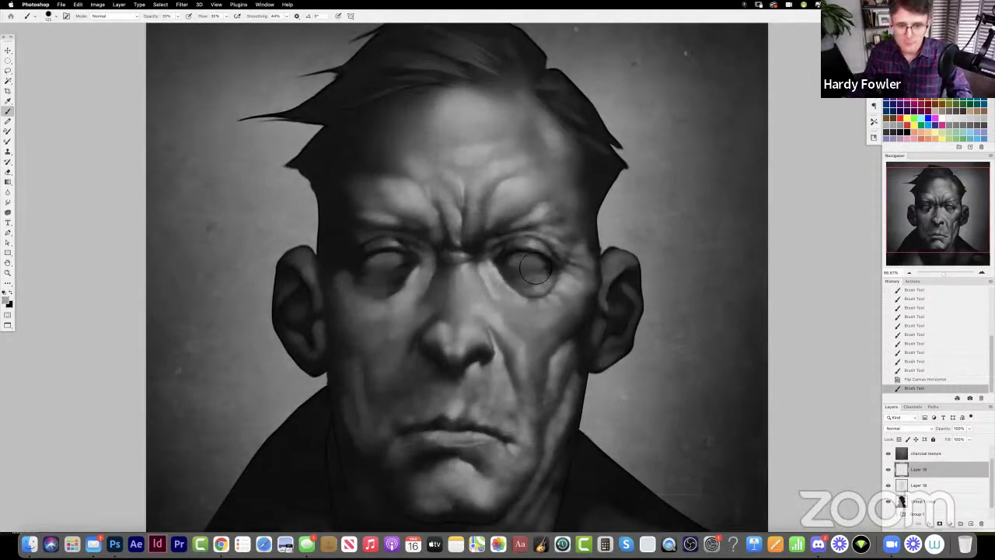
{"action": "left_click_drag", "start_coordinate": [427, 267], "coordinate": [387, 271]}
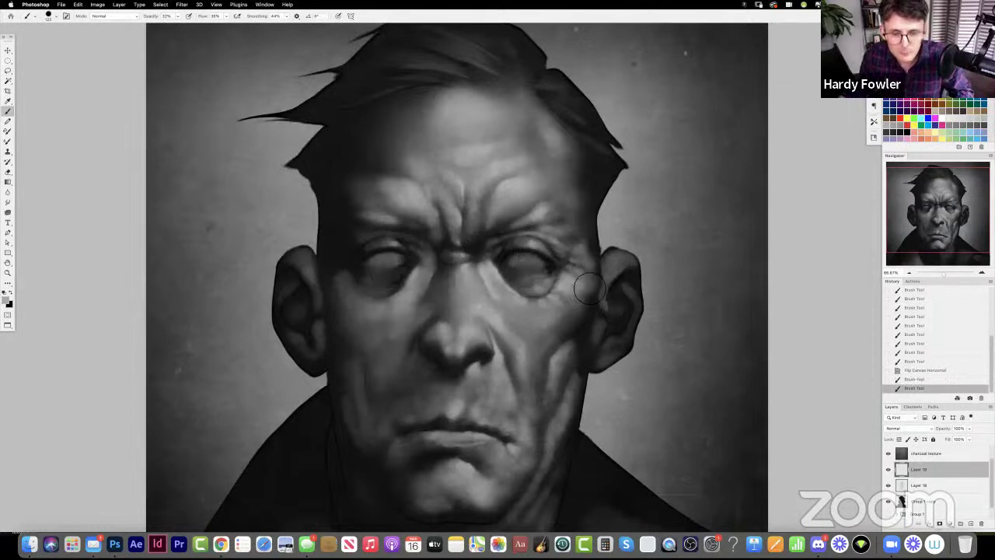
- Darken the right eye's outer corner and eyeball edge with dark tones sampled around the eye
{"action": "left_click", "coordinate": [528, 250], "text": "alt"}
{"action": "key", "text": "3"}
{"action": "key", "text": "3"}
{"action": "left_click_drag", "start_coordinate": [543, 258], "coordinate": [559, 267]}
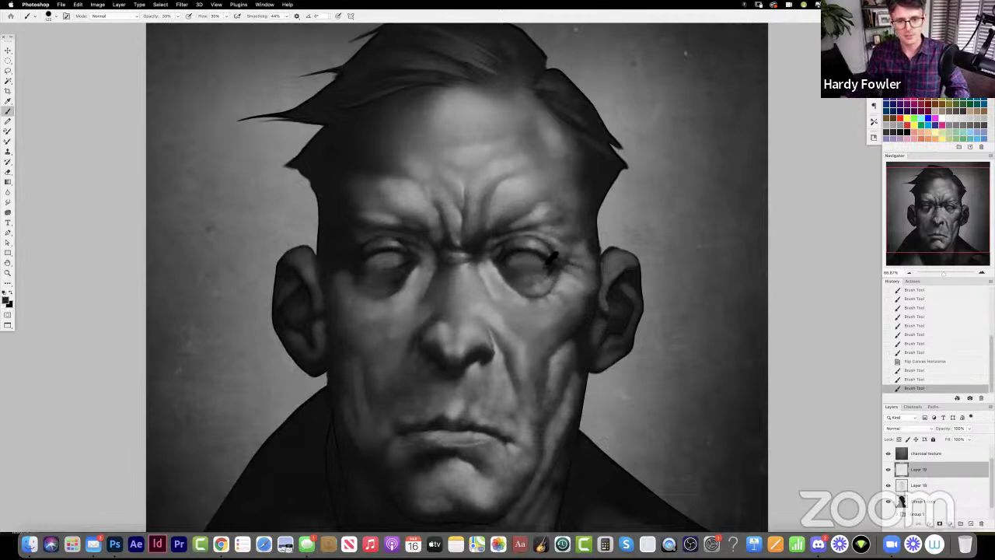
{"action": "left_click", "coordinate": [552, 269], "text": "alt"}
{"action": "left_click_drag", "start_coordinate": [553, 269], "coordinate": [532, 261]}
- Soften the left eye's inner corner at 10% opacity and its outer cheek area at 20% opacity
{"action": "key", "text": "1"}
{"action": "mouse_move", "coordinate": [421, 266]}
{"action": "left_mouse_down"}
{"action": "mouse_move", "coordinate": [367, 272]}
{"action": "mouse_move", "coordinate": [425, 259]}
{"action": "mouse_move", "coordinate": [377, 263]}
{"action": "mouse_move", "coordinate": [411, 267]}
{"action": "left_mouse_up"}
{"action": "key", "text": "2"}
{"action": "left_click_drag", "start_coordinate": [349, 295], "coordinate": [359, 293]}
{"action": "key", "text": "1"}
- Create a new layer and paint a dark iris in the right eye with the brush at 100% opacity
{"action": "left_click", "coordinate": [971, 524]}
{"action": "key", "text": "z"}
{"action": "left_click", "coordinate": [483, 231], "text": "alt"}
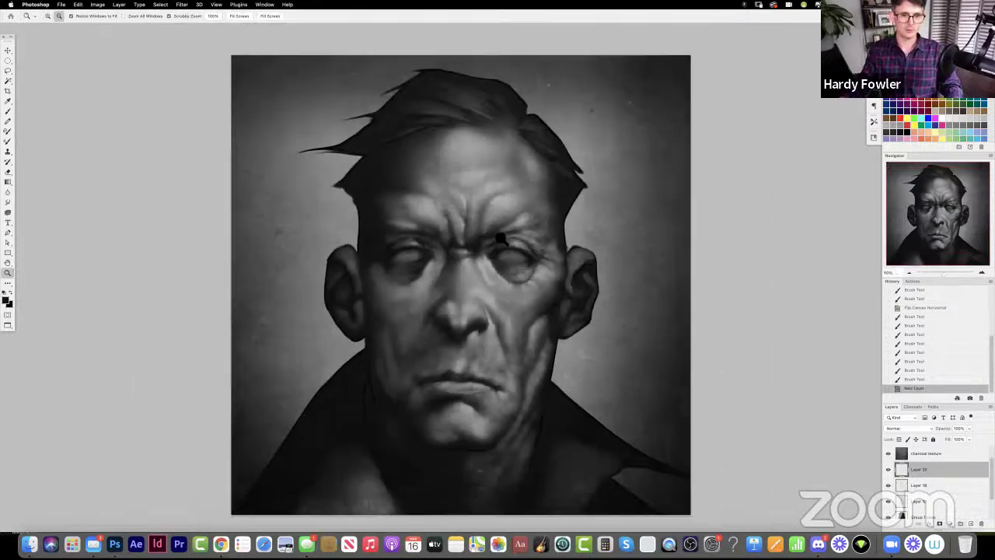
{"action": "left_click", "coordinate": [500, 239], "text": "alt"}
{"action": "left_click", "coordinate": [488, 240]}
{"action": "left_click", "coordinate": [603, 350]}
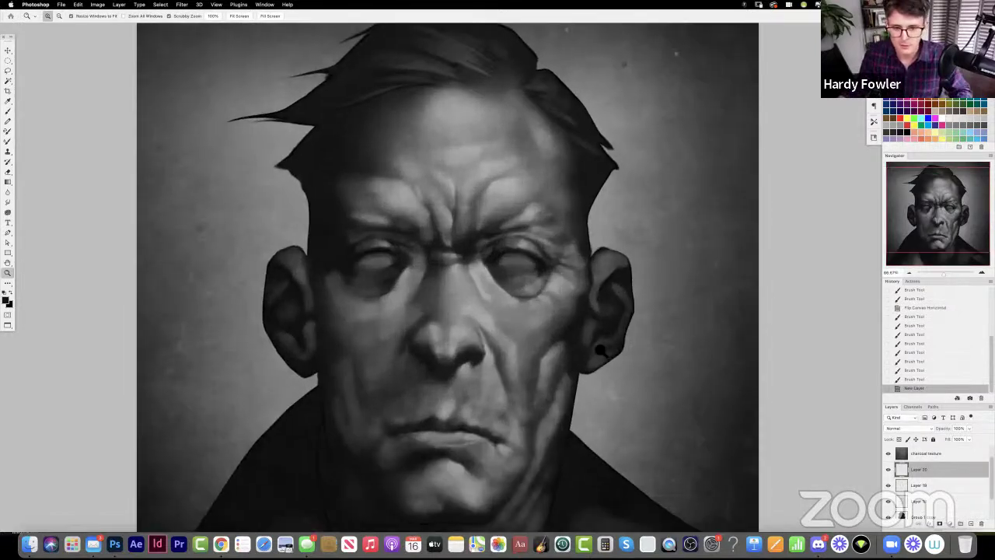
{"action": "key", "text": "b"}
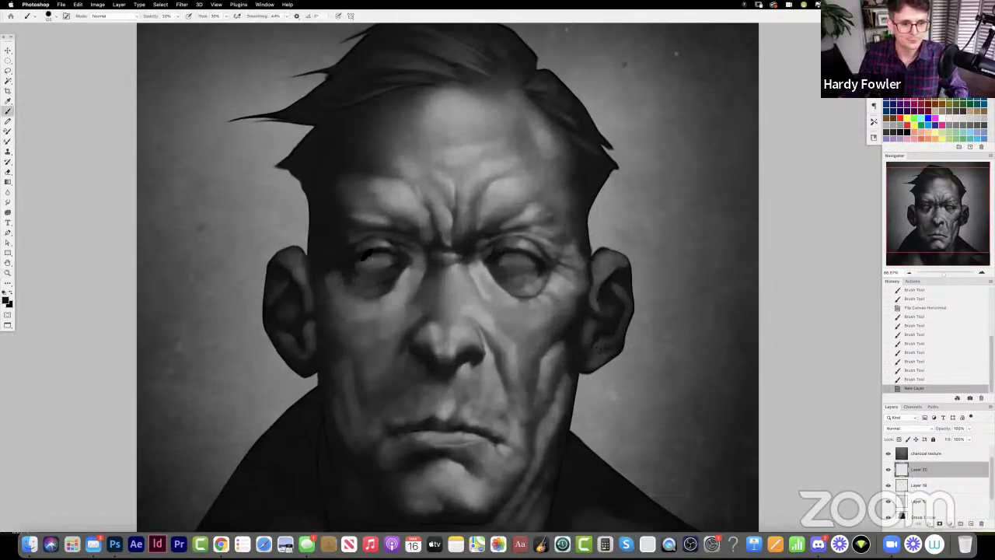
{"action": "key", "text": "0"}
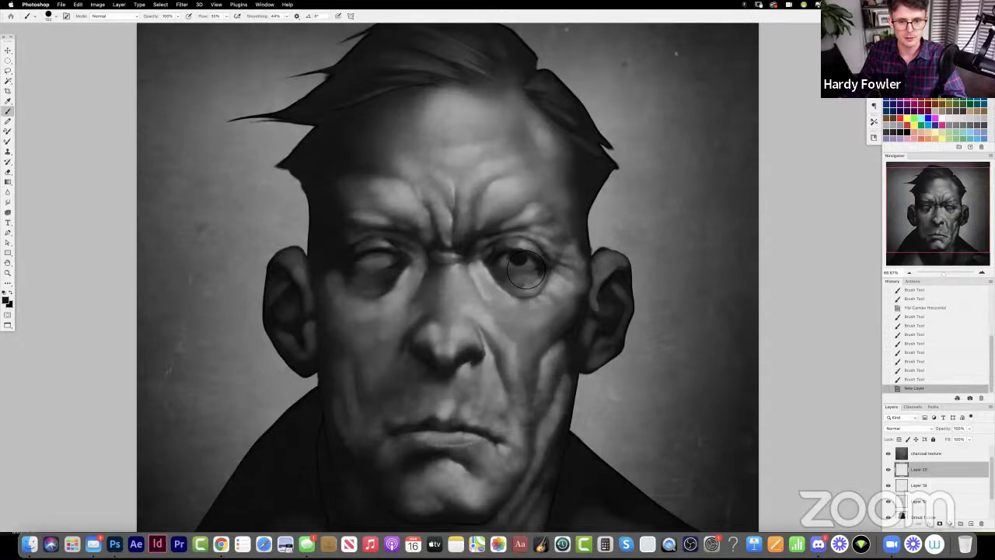
{"action": "left_click_drag", "start_coordinate": [525, 267], "coordinate": [531, 268]}
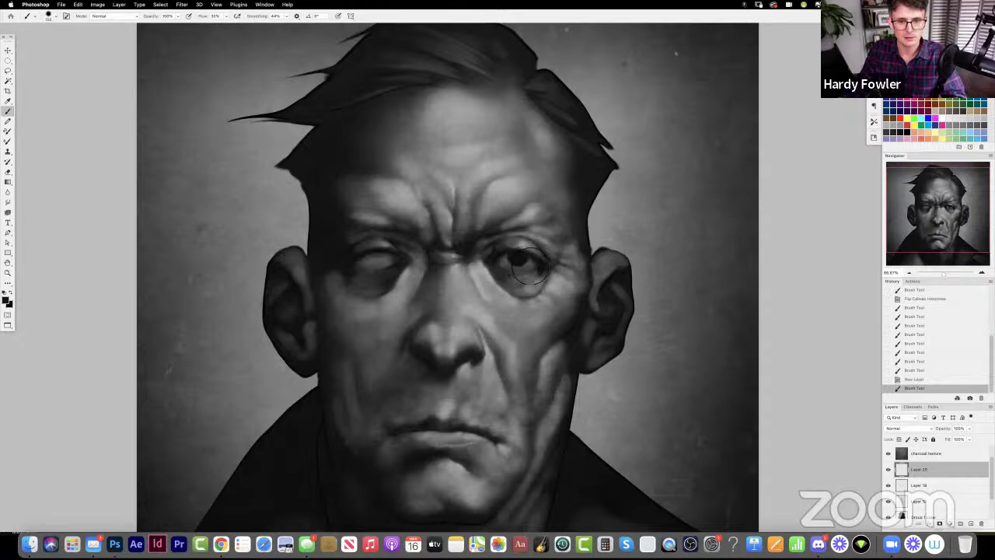
{"action": "left_click", "coordinate": [522, 267]}
- Duplicate the iris onto the left eye, align it there, and merge the copy into the iris layer
{"action": "key", "text": "v"}
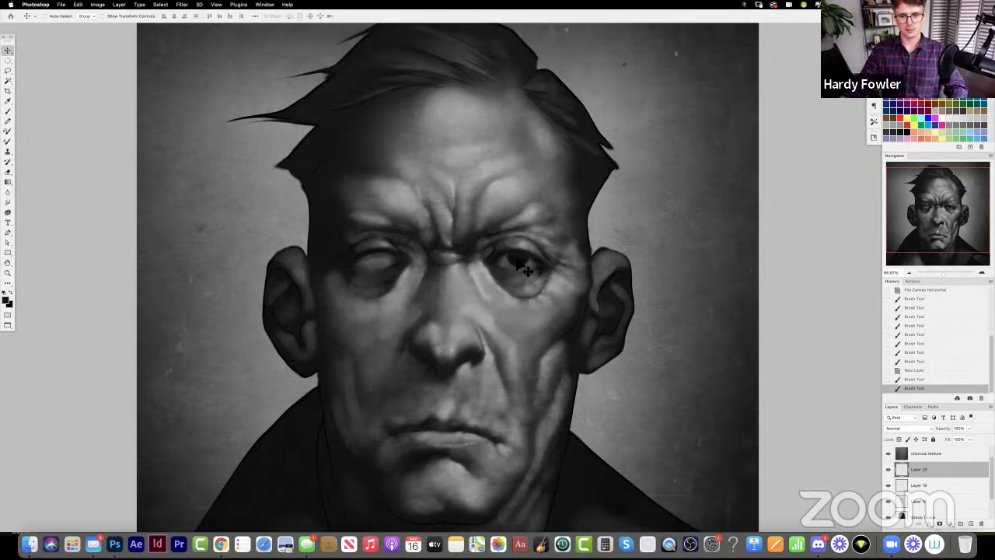
{"action": "mouse_move", "coordinate": [520, 260]}
{"action": "left_mouse_down"}
{"action": "mouse_move", "coordinate": [527, 267]}
{"action": "mouse_move", "coordinate": [438, 256]}
{"action": "mouse_move", "coordinate": [381, 268]}
{"action": "left_mouse_up"}
{"action": "key", "text": "Left"}
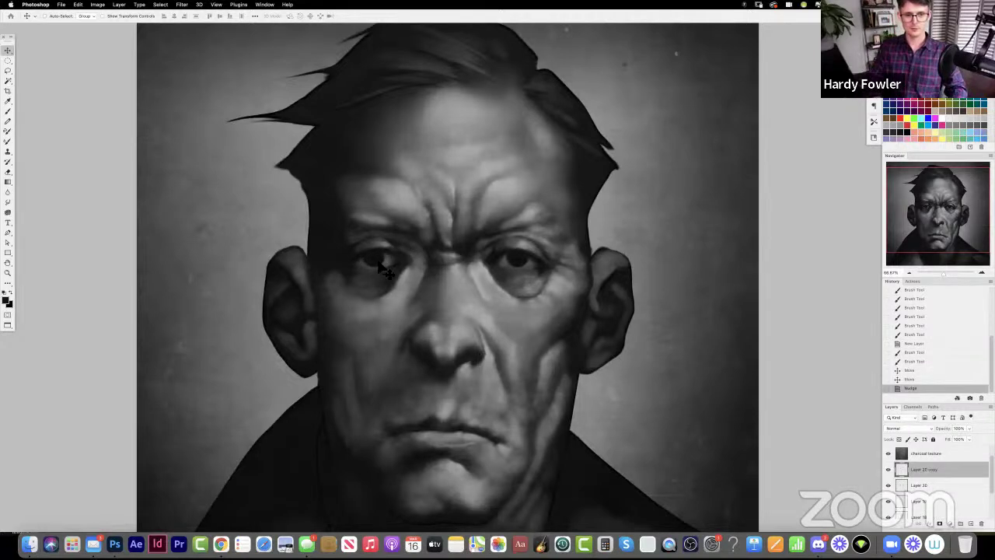
{"action": "key", "text": "super+e"}
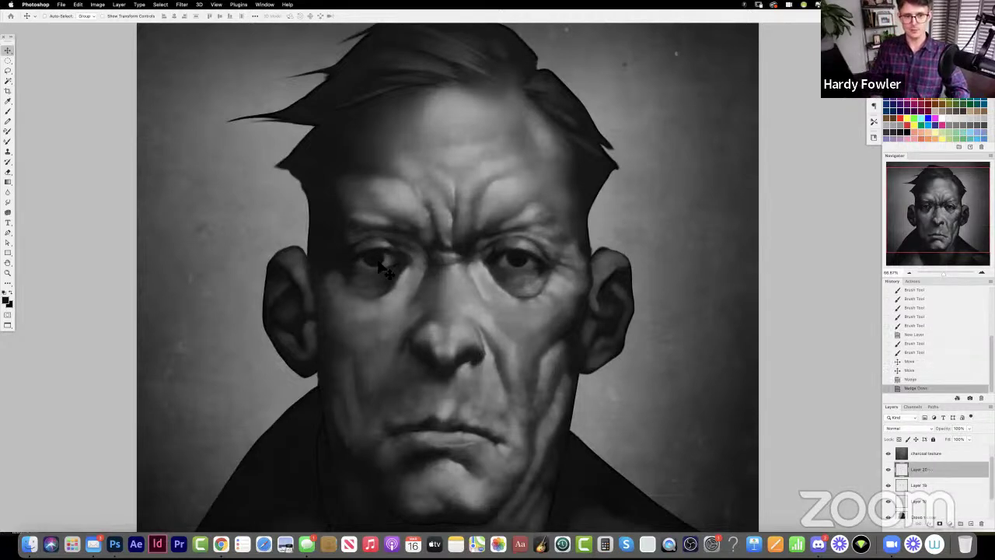
- Nudge both irises sideways together to adjust the direction of the gaze
{"action": "key", "text": "Left"}
{"action": "key", "text": "Right"}
{"action": "key", "text": "Right"}
{"action": "key", "text": "Left"}
{"action": "key", "text": "Left"}
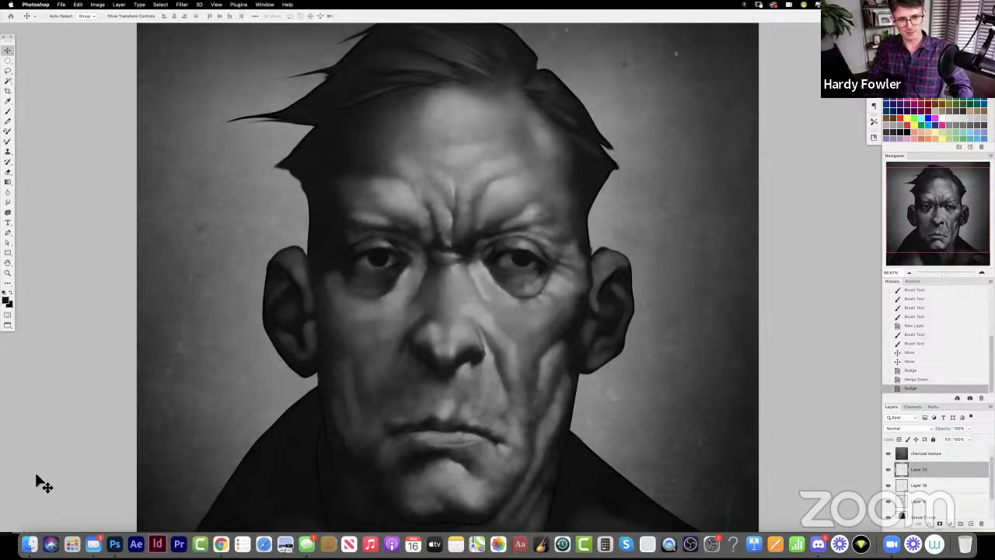
- Select the left iris with an elliptical marquee, nudge it upwards, and deselect
{"action": "key", "text": "m"}
{"action": "left_click_drag", "start_coordinate": [347, 236], "coordinate": [410, 288]}
{"action": "key", "text": "super+h"}
{"action": "key", "text": "v"}
{"action": "key", "text": "Up"}
{"action": "key", "text": "super+d"}
- Select the left iris again with an elliptical marquee, nudge it to the right, and deselect
{"action": "key", "text": "z"}
{"action": "left_click", "coordinate": [601, 228], "text": "alt"}
{"action": "left_click", "coordinate": [603, 231], "text": "alt"}
{"action": "left_click", "coordinate": [603, 231]}
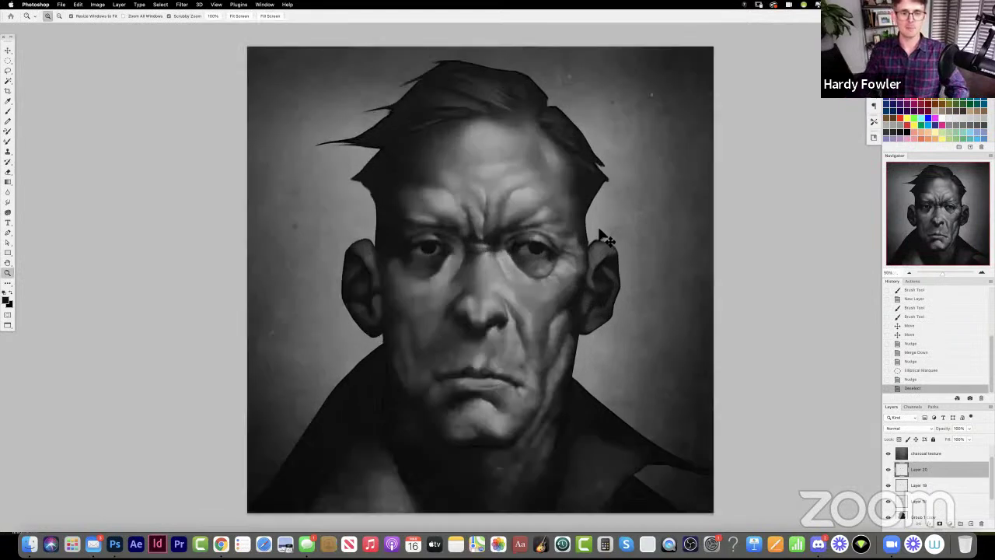
{"action": "key", "text": "m"}
{"action": "left_click_drag", "start_coordinate": [405, 226], "coordinate": [452, 271]}
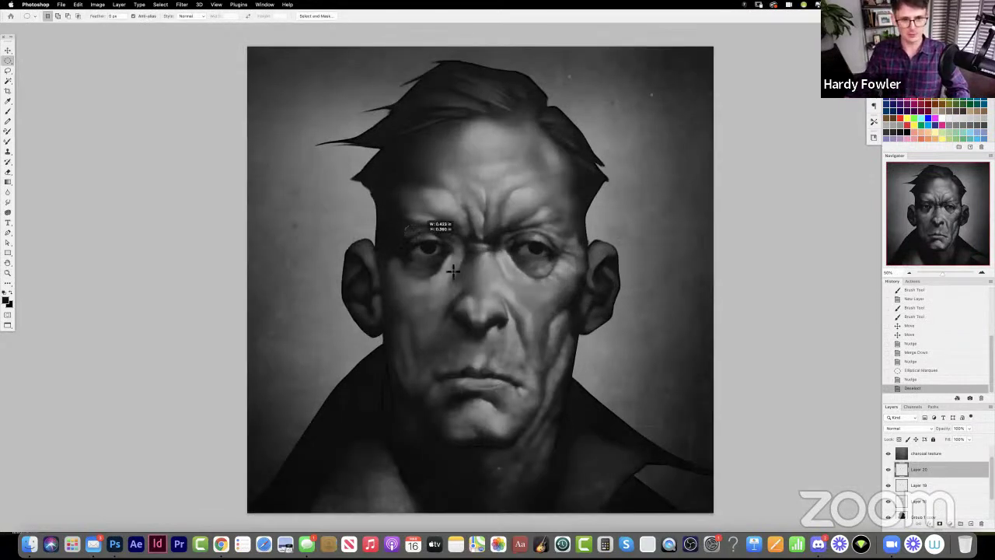
{"action": "key", "text": "v"}
{"action": "key", "text": "Right"}
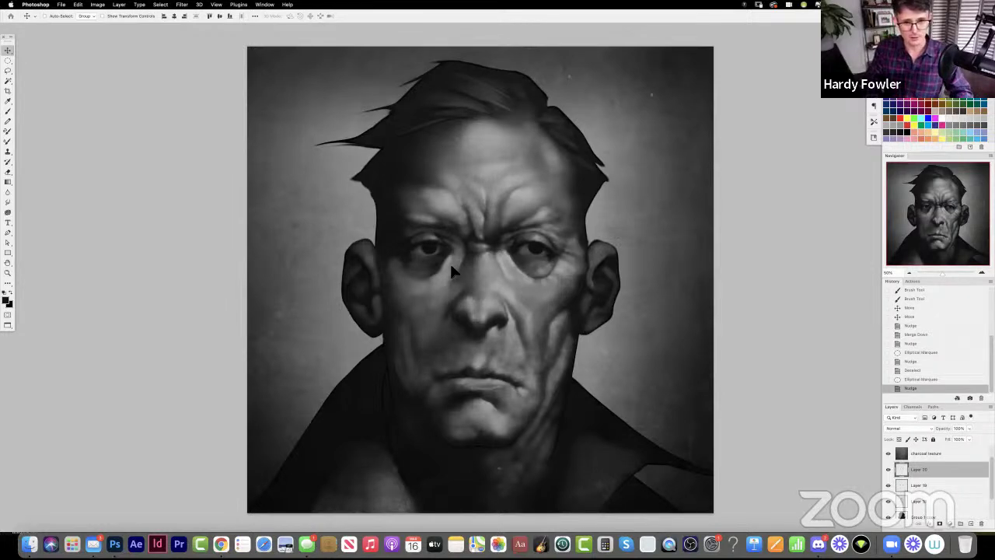
{"action": "key", "text": "super+d"}
- Nudge both irises slightly to the left and save the document
{"action": "key", "text": "Left"}
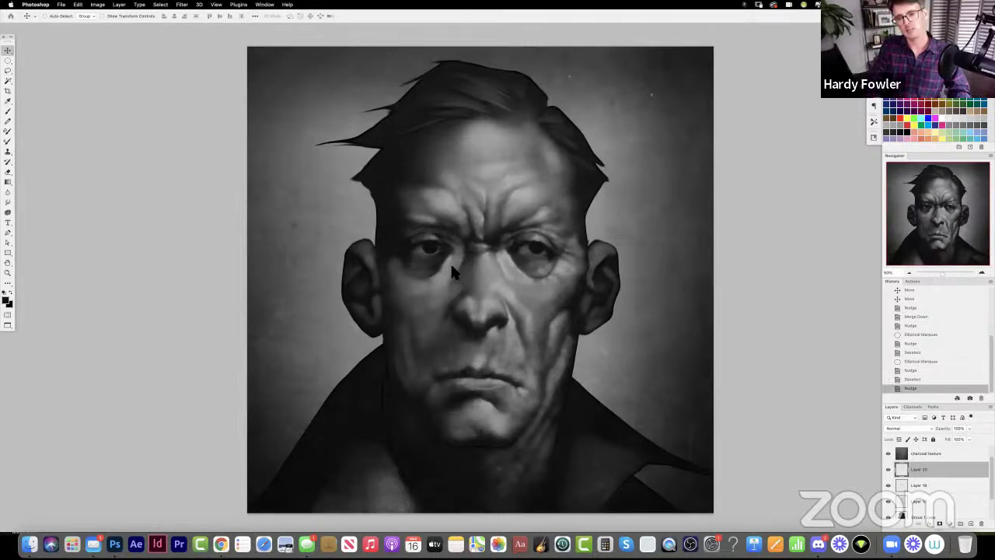
{"action": "key", "text": "super+s"}
- Flip the canvas horizontally and erase small spots on both irises with a much smaller eraser at 100% flow
{"action": "key", "text": "super+shift+h"}
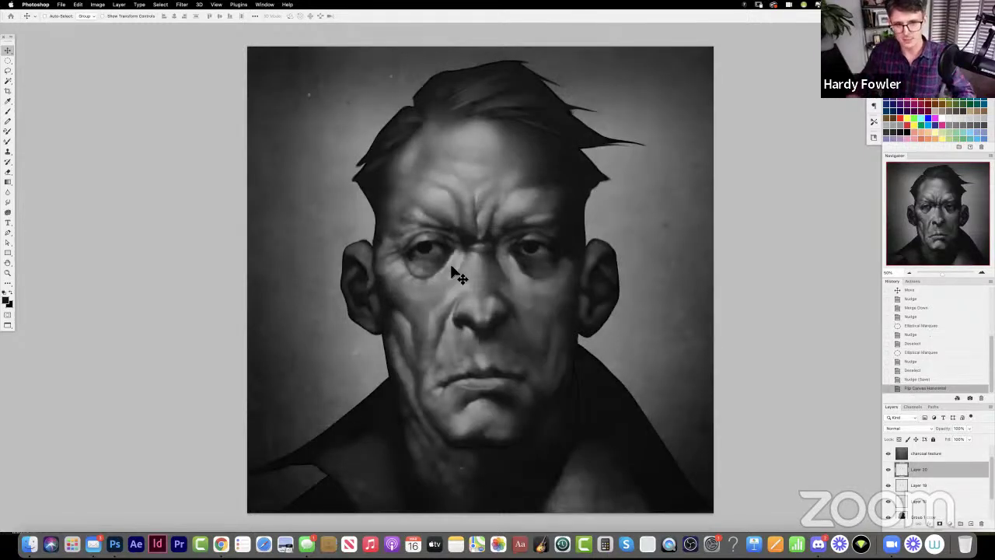
{"action": "key", "text": "e"}
{"action": "key", "text": "bracketleft"}
{"action": "key", "text": "bracketleft"}
{"action": "key", "text": "bracketleft"}
{"action": "key", "text": "bracketleft"}
{"action": "key", "text": "bracketleft"}
{"action": "key", "text": "bracketleft"}
{"action": "key", "text": "bracketleft"}
{"action": "key", "text": "bracketleft"}
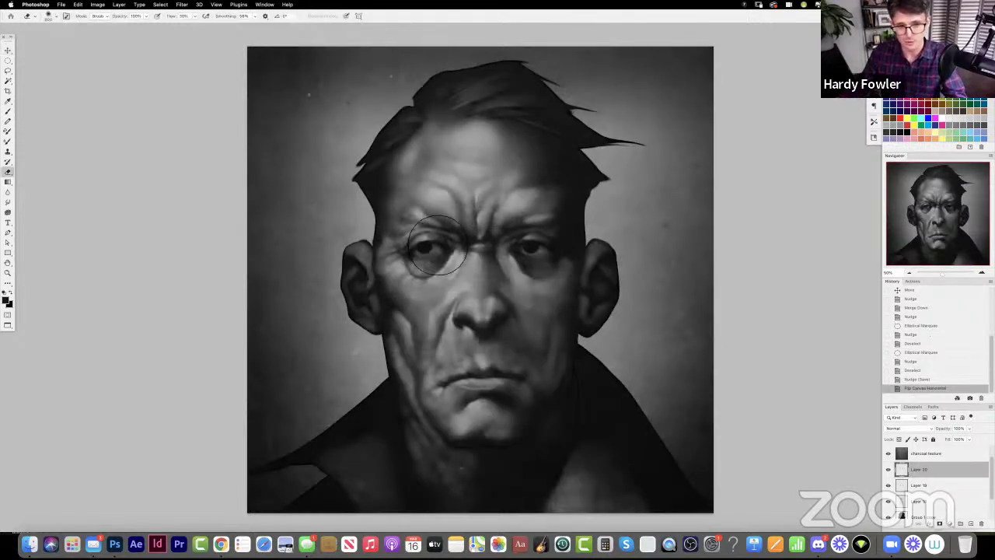
{"action": "key", "text": "shift+0"}
{"action": "left_click", "coordinate": [432, 241]}
{"action": "left_click", "coordinate": [428, 245]}
{"action": "left_click", "coordinate": [426, 247]}
{"action": "left_click", "coordinate": [534, 239]}
{"action": "left_click", "coordinate": [528, 240]}
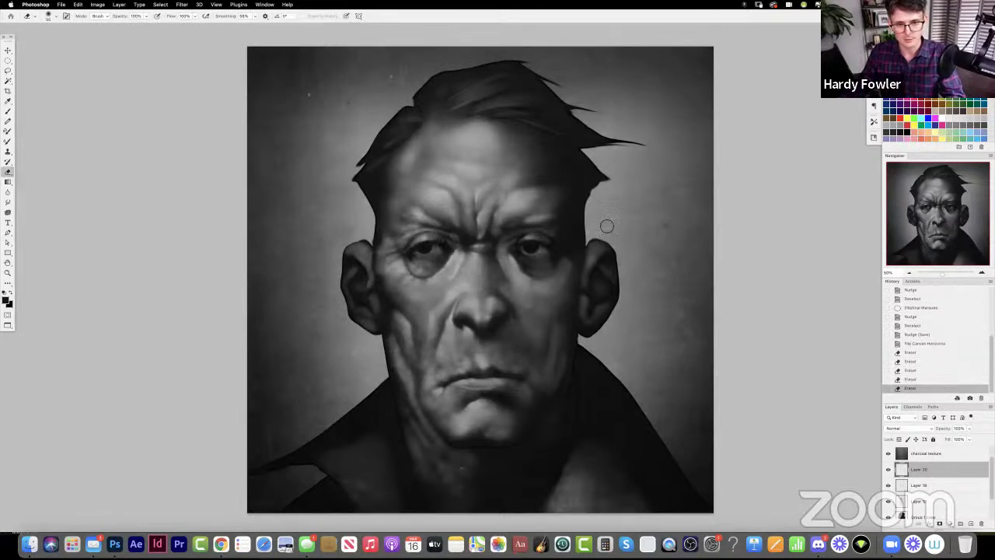
- Select the left iris in the flipped view with an elliptical marquee and nudge it to the left
{"action": "key", "text": "m"}
{"action": "mouse_move", "coordinate": [398, 225]}
{"action": "left_mouse_down"}
{"action": "mouse_move", "coordinate": [446, 266]}
{"action": "mouse_move", "coordinate": [456, 262]}
{"action": "left_mouse_up"}
{"action": "key", "text": "v"}
{"action": "key", "text": "Left"}
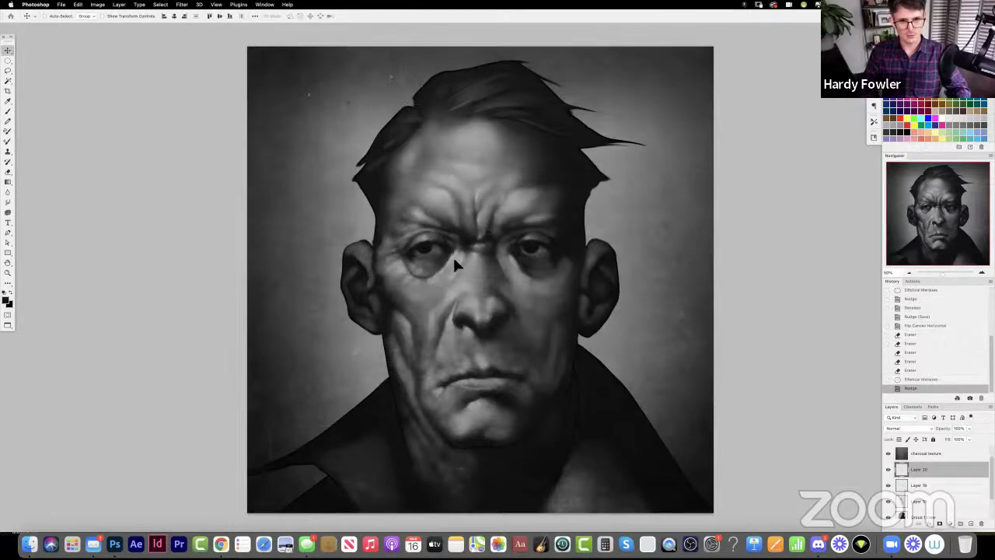
- Enlarge the selected left iris to about 108%, nudge it up, deselect, and nudge both irises slightly up
{"action": "key", "text": "super+t"}
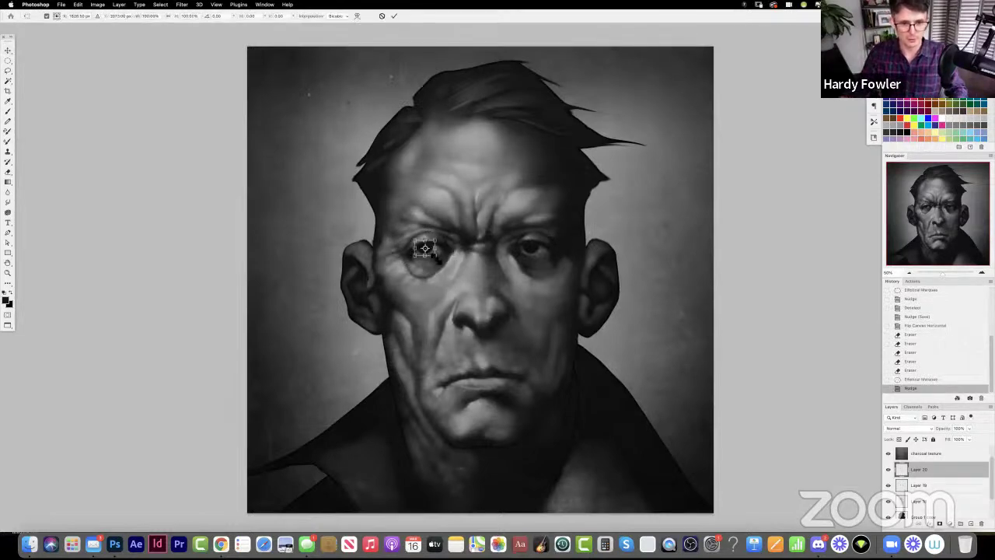
{"action": "left_click_drag", "start_coordinate": [438, 259], "coordinate": [437, 259]}
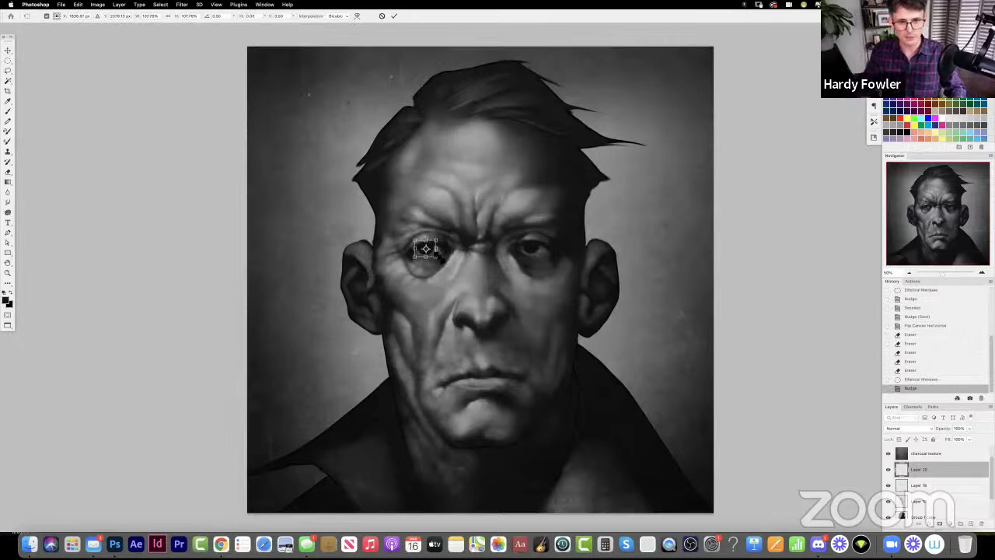
{"action": "key", "text": "Return"}
{"action": "key", "text": "Up"}
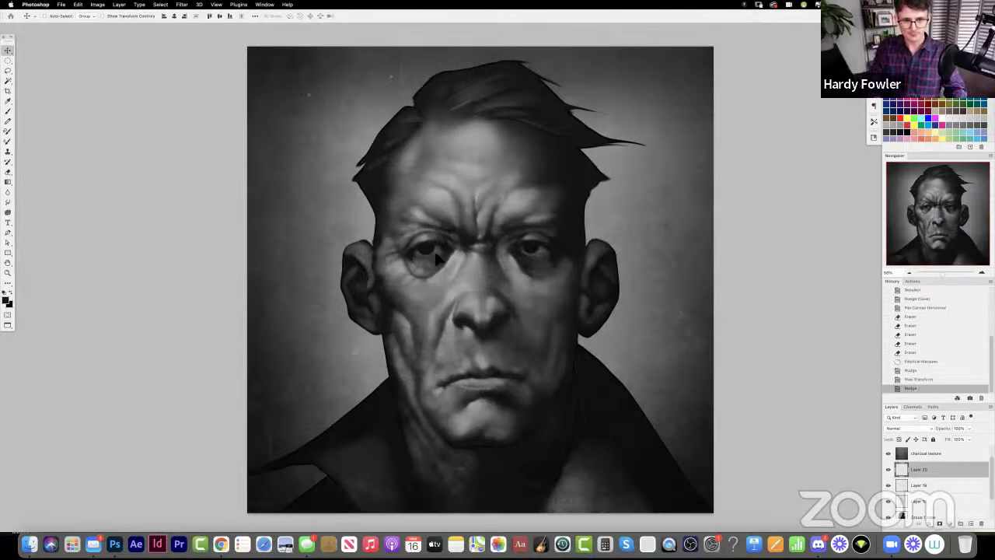
{"action": "key", "text": "super+d"}
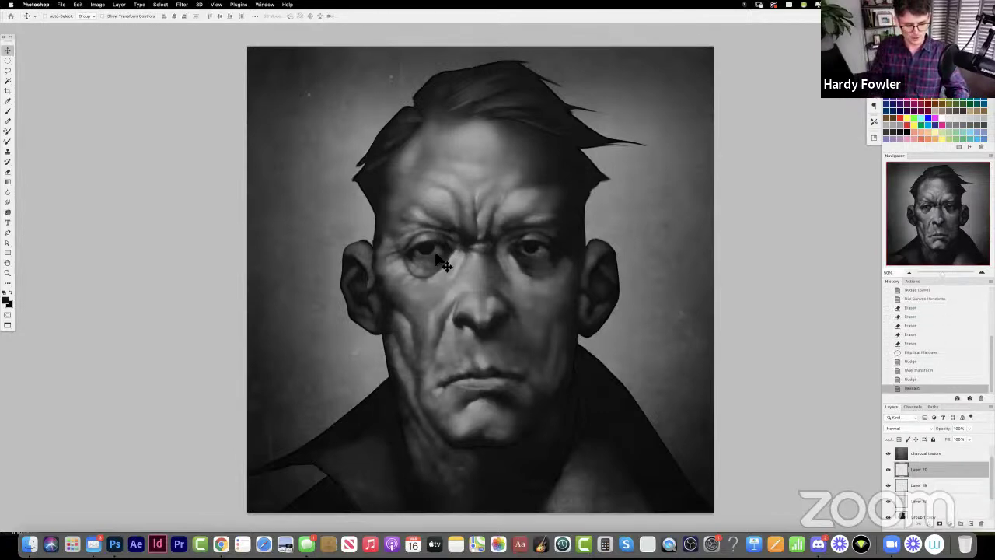
{"action": "key", "text": "Up"}
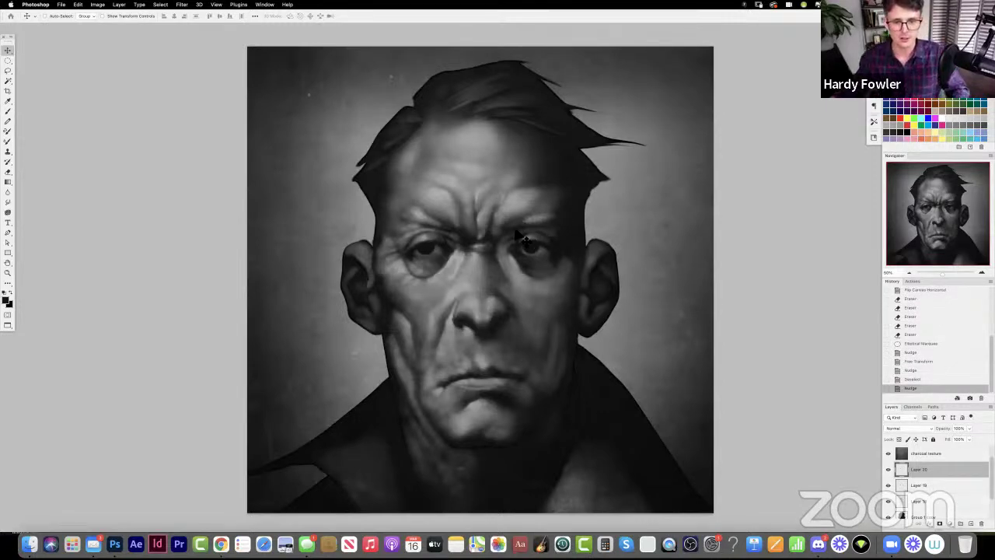
- Try lightening the left iris around its pupil on a new layer with a smaller, low-opacity brush in a sampled skin grey
{"action": "key", "text": "z"}
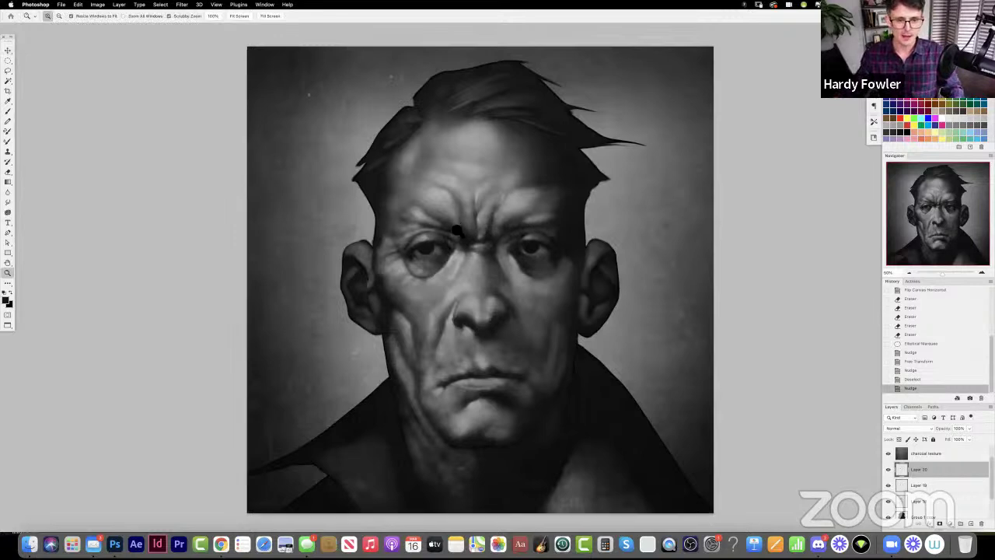
{"action": "left_click", "coordinate": [484, 242]}
{"action": "left_click", "coordinate": [484, 258]}
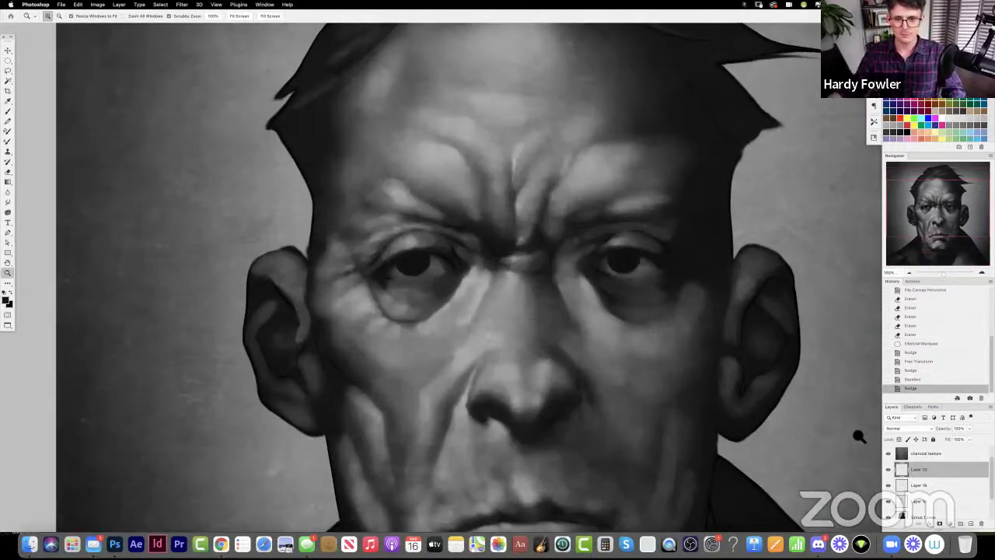
{"action": "left_click", "coordinate": [970, 523]}
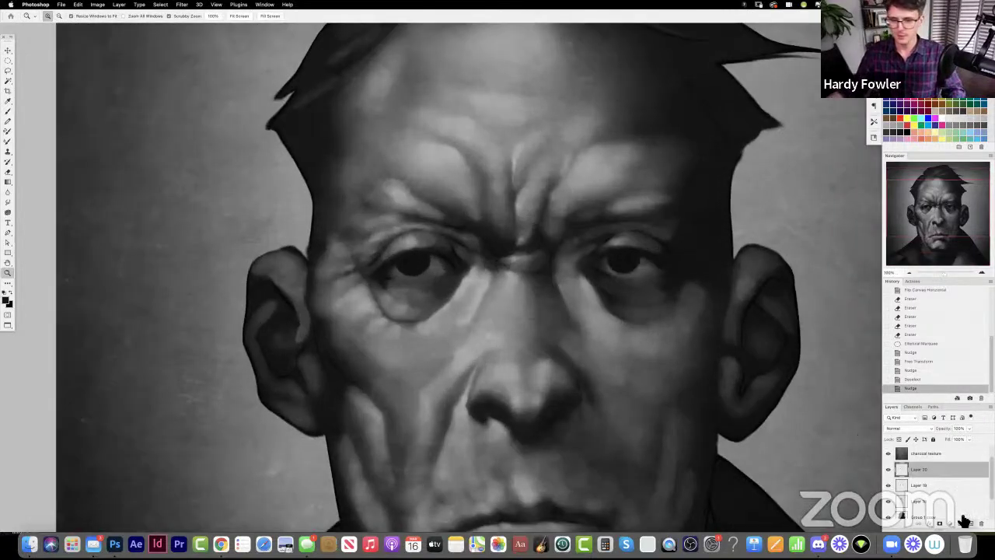
{"action": "key", "text": "b"}
{"action": "left_click", "coordinate": [476, 304], "text": "alt"}
{"action": "key", "text": "4"}
{"action": "key", "text": "shift+4"}
{"action": "key", "text": "bracketleft"}
{"action": "key", "text": "bracketleft"}
{"action": "key", "text": "bracketleft"}
{"action": "key", "text": "bracketleft"}
{"action": "mouse_move", "coordinate": [427, 268]}
{"action": "left_mouse_down"}
{"action": "mouse_move", "coordinate": [468, 245]}
{"action": "mouse_move", "coordinate": [423, 270]}
{"action": "left_mouse_up"}
{"action": "key", "text": "super+z"}
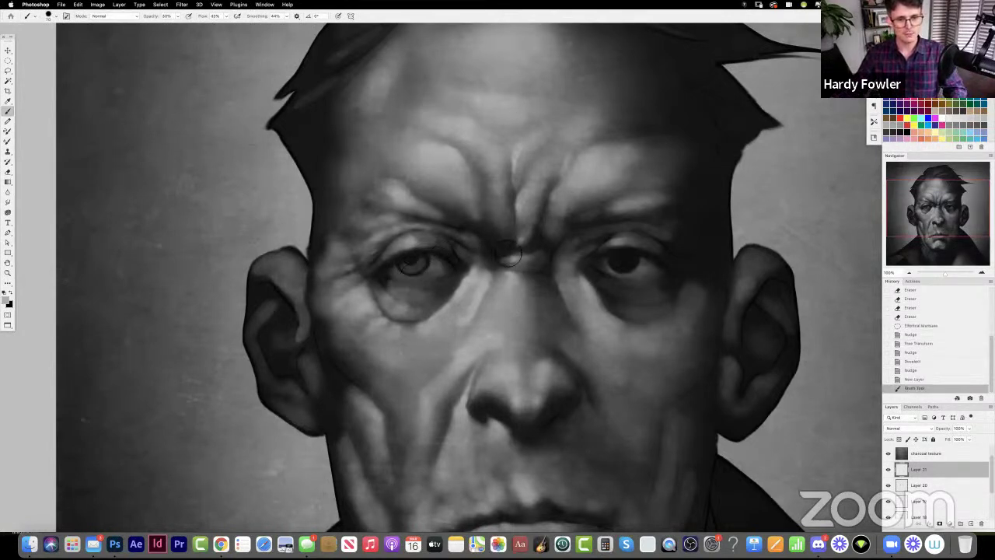
- Try lightening the right iris around its pupil and delete the trial layer
{"action": "left_click_drag", "start_coordinate": [637, 271], "coordinate": [643, 266]}
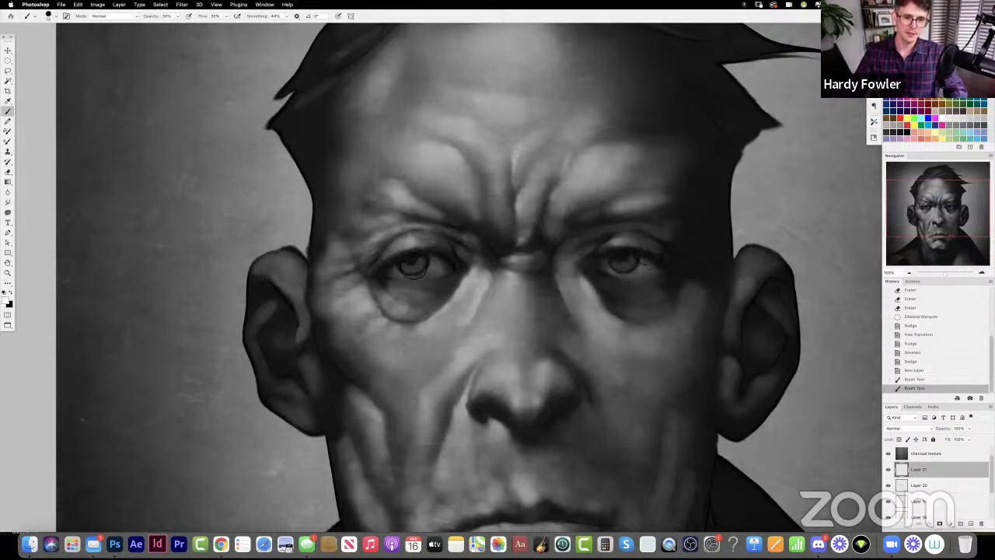
{"action": "left_click_drag", "start_coordinate": [639, 269], "coordinate": [630, 264]}
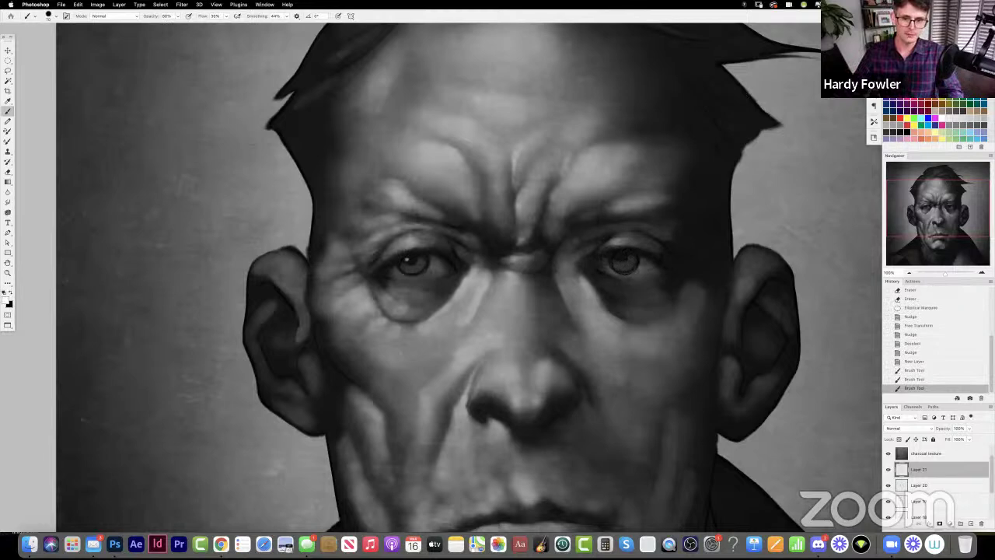
{"action": "key", "text": "z"}
{"action": "left_click", "coordinate": [631, 217], "text": "alt"}
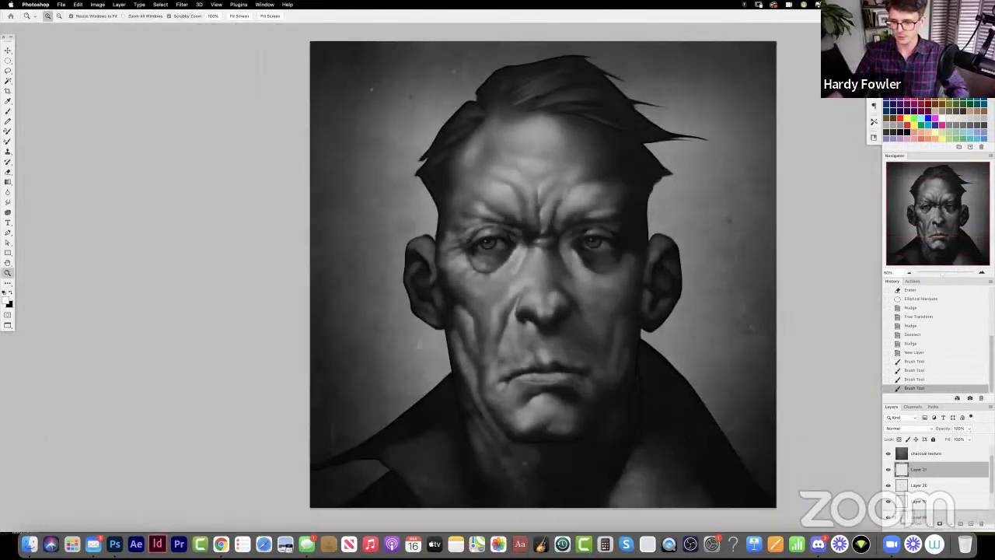
{"action": "left_click", "coordinate": [981, 523]}
- Add a new layer and brush subtle light touches onto the left eye's upper lid and iris
{"action": "left_click", "coordinate": [552, 258]}
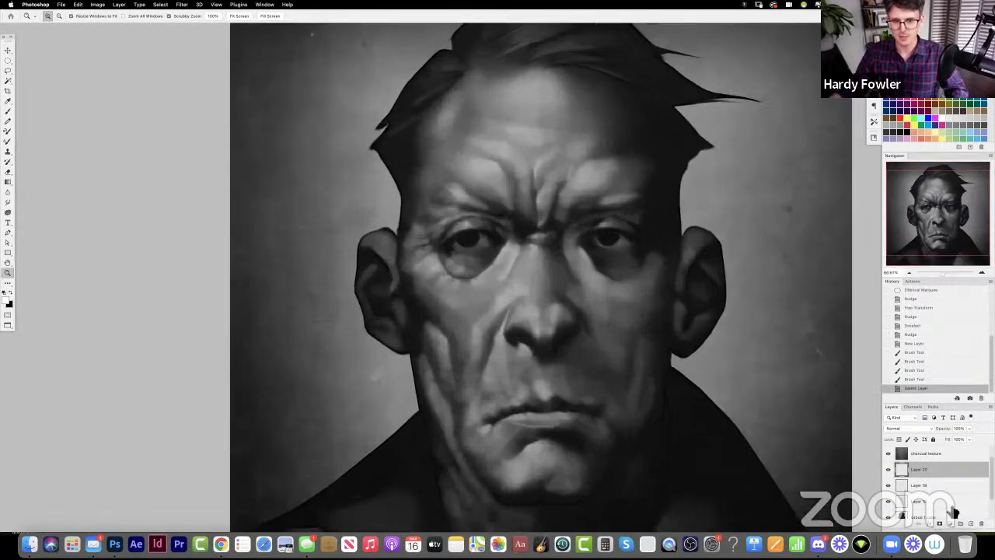
{"action": "left_click", "coordinate": [970, 524]}
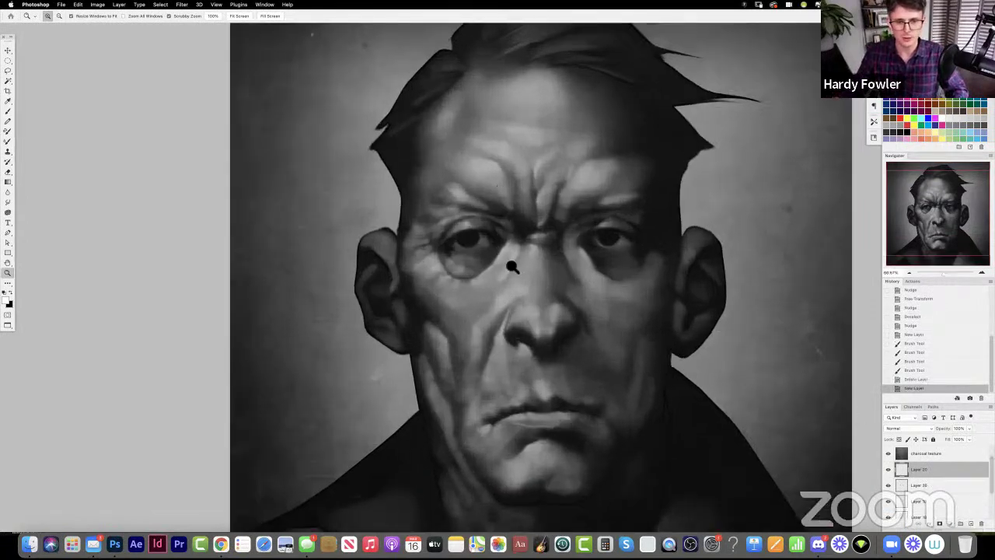
{"action": "key", "text": "b"}
{"action": "scroll", "coordinate": [480, 248], "scroll_direction": "up", "scroll_amount": 2}
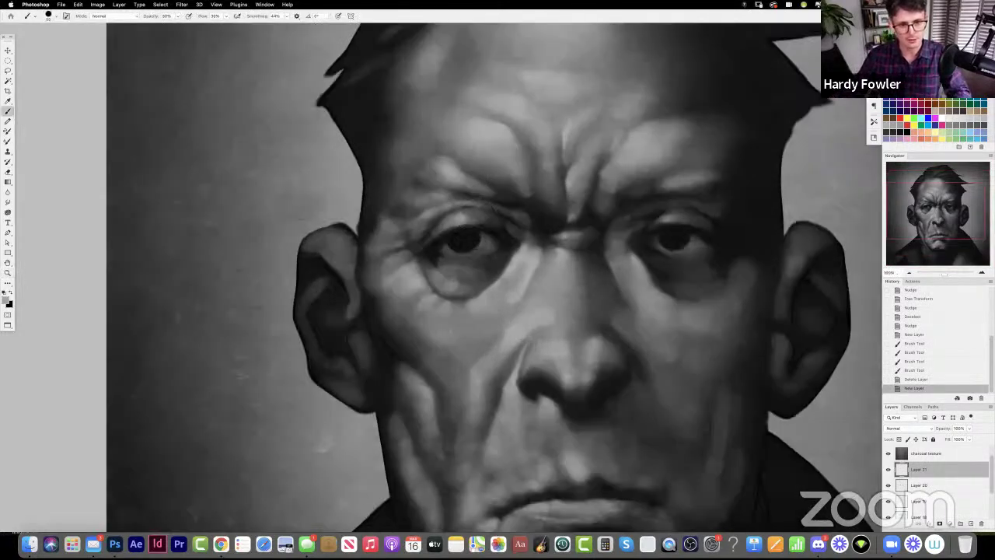
{"action": "left_click_drag", "start_coordinate": [495, 209], "coordinate": [517, 225]}
{"action": "left_click", "coordinate": [462, 240]}
{"action": "left_click", "coordinate": [464, 241]}
{"action": "left_click", "coordinate": [464, 241]}
{"action": "left_click", "coordinate": [462, 240]}
{"action": "left_click", "coordinate": [463, 240]}
{"action": "left_click", "coordinate": [462, 241]}
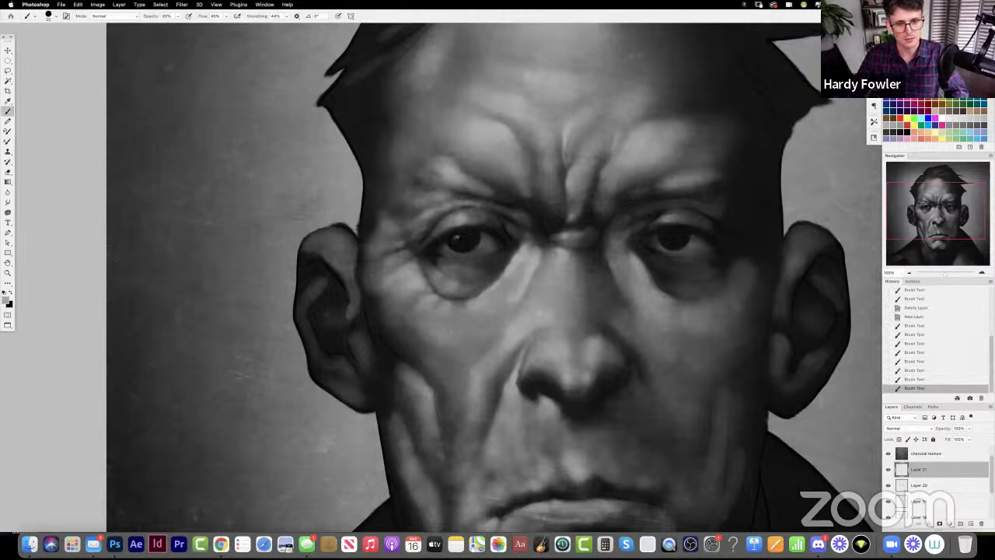
{"action": "left_click", "coordinate": [462, 240]}
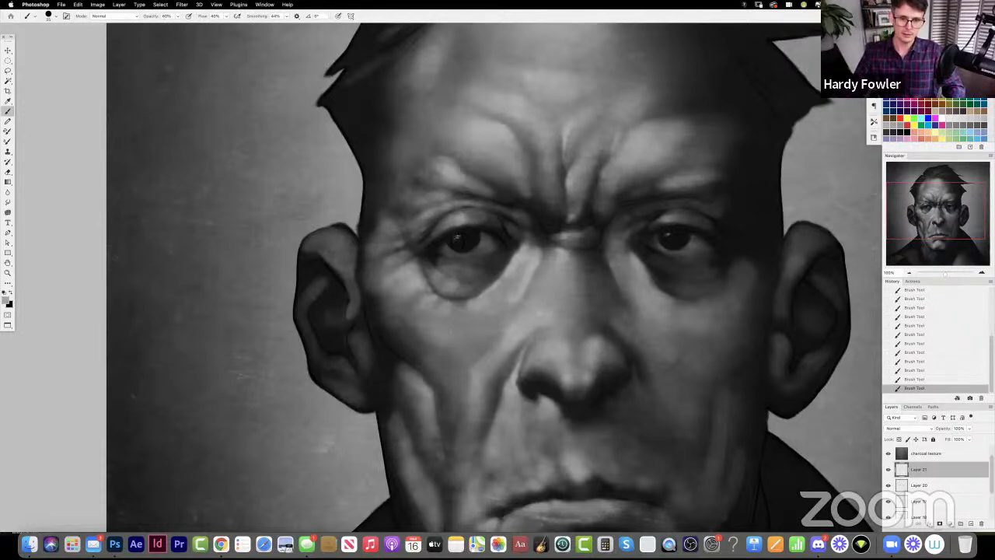
- Compare the whole portrait with and without the newly painted eye layer
{"action": "key", "text": "z"}
{"action": "left_click", "coordinate": [509, 212], "text": "alt"}
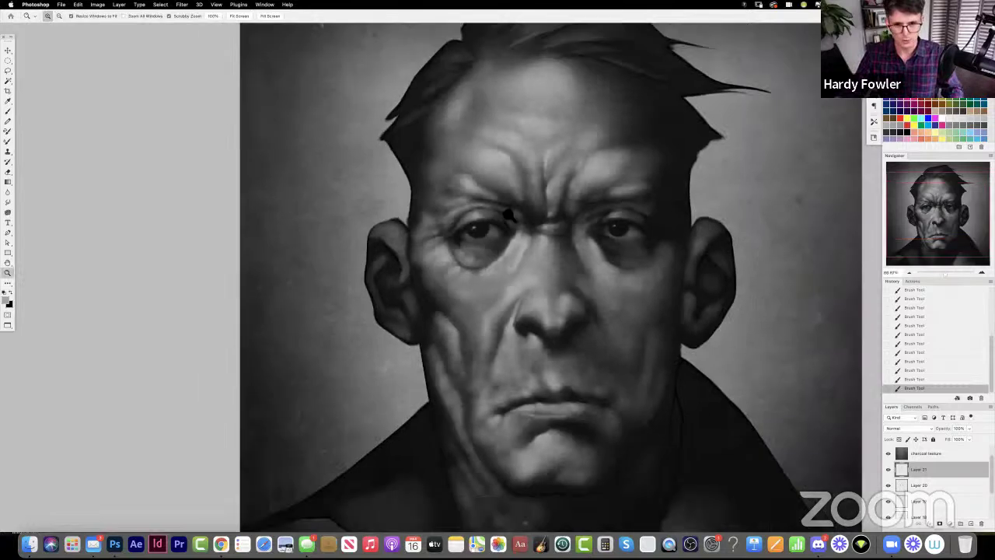
{"action": "left_click", "coordinate": [564, 266], "text": "alt"}
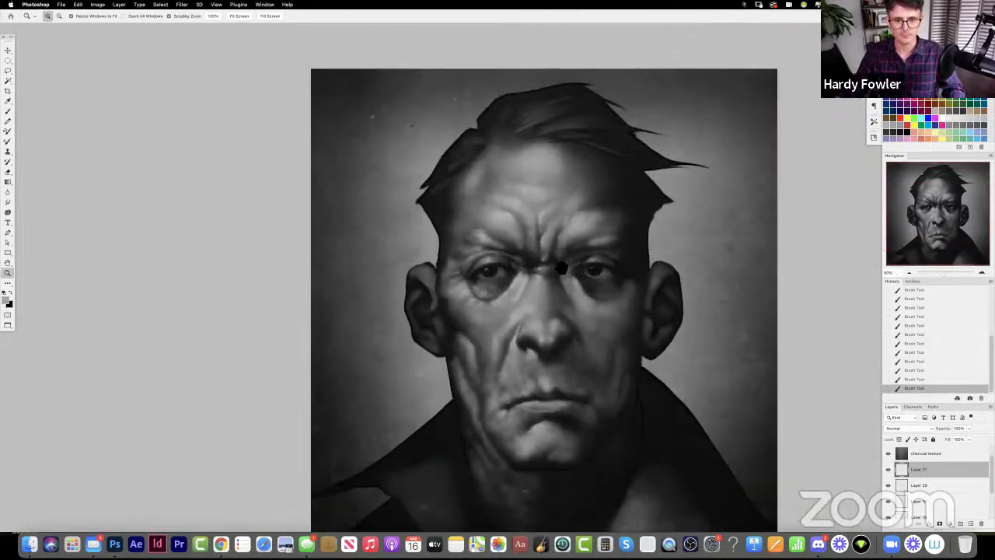
{"action": "left_click_drag", "start_coordinate": [561, 267], "coordinate": [455, 234]}
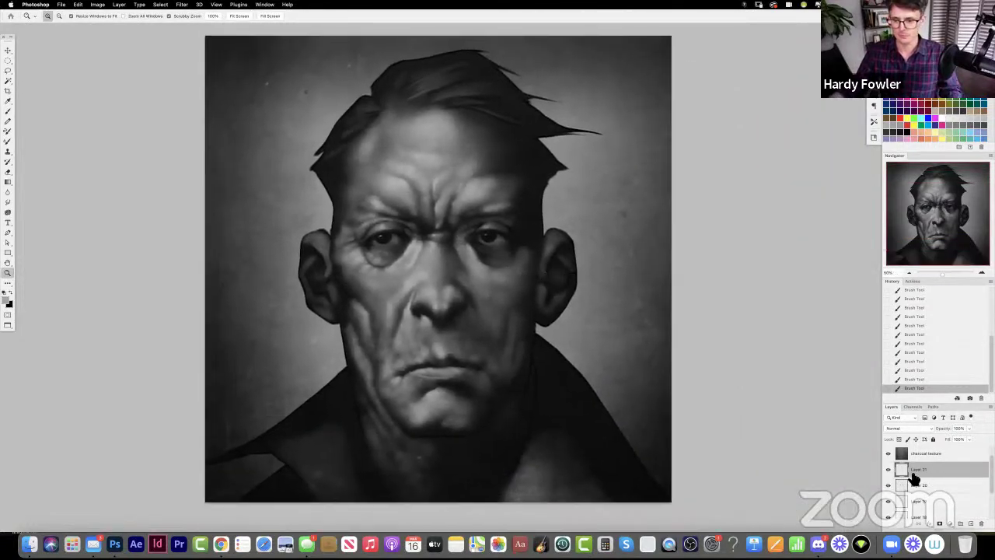
{"action": "left_click", "coordinate": [888, 470]}
{"action": "left_click", "coordinate": [888, 470]}
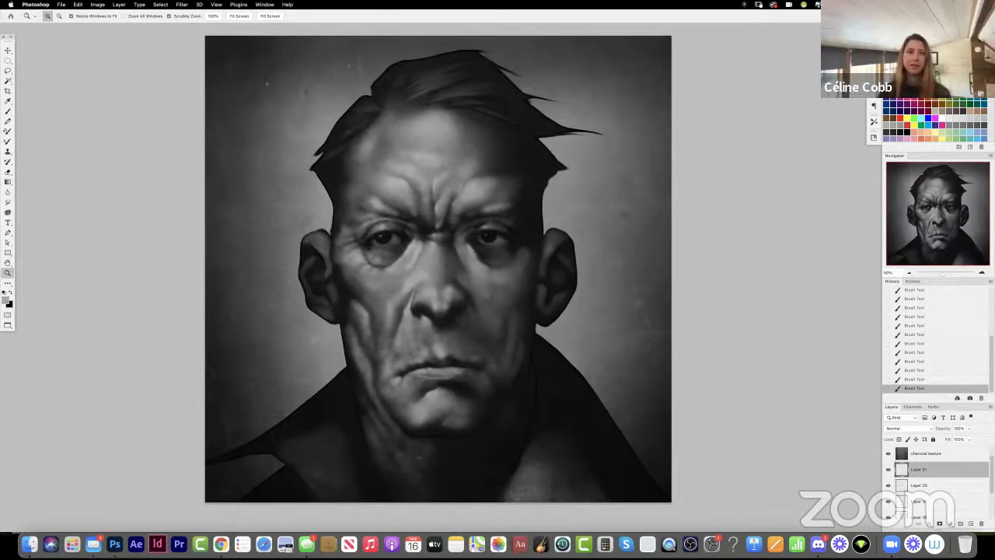
- Group the facial paint layers, duplicate the group, hide the original, and merge the duplicate into a single layer
{"action": "scroll", "coordinate": [944, 483], "scroll_direction": "down", "scroll_amount": 2}
{"action": "left_click", "coordinate": [950, 502], "text": "shift"}
{"action": "key", "text": "super+g"}
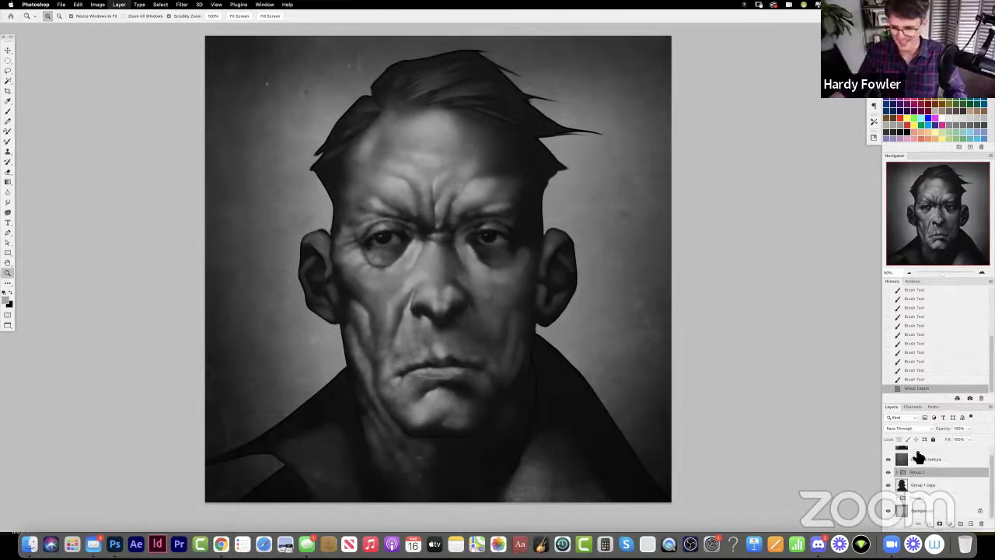
{"action": "left_click_drag", "start_coordinate": [936, 473], "coordinate": [970, 524]}
{"action": "left_click", "coordinate": [889, 482]}
{"action": "key", "text": "super+e"}
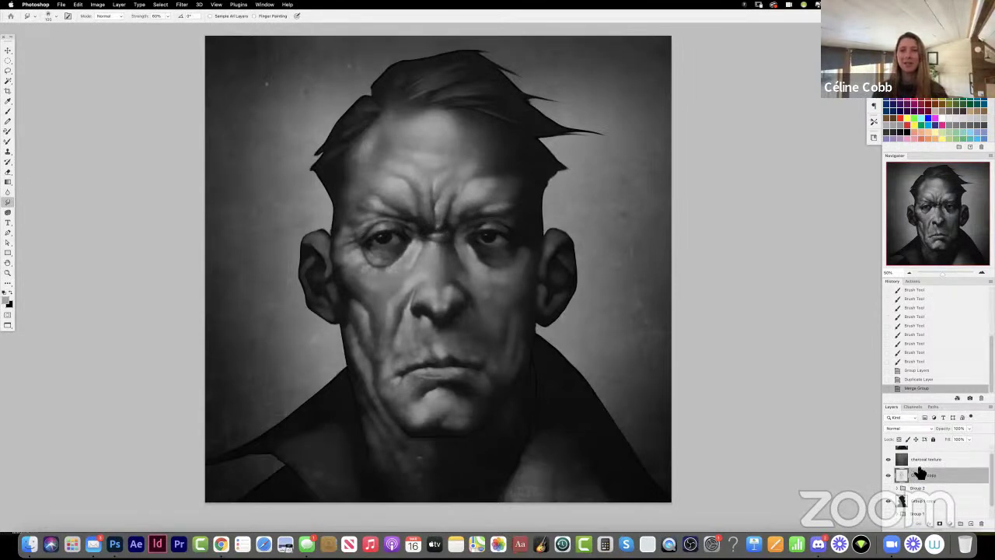
- Load the head silhouette as a selection and softly brush light grey between the nose bridge and the right eye's inner corner
{"action": "left_click", "coordinate": [902, 501], "text": "super"}
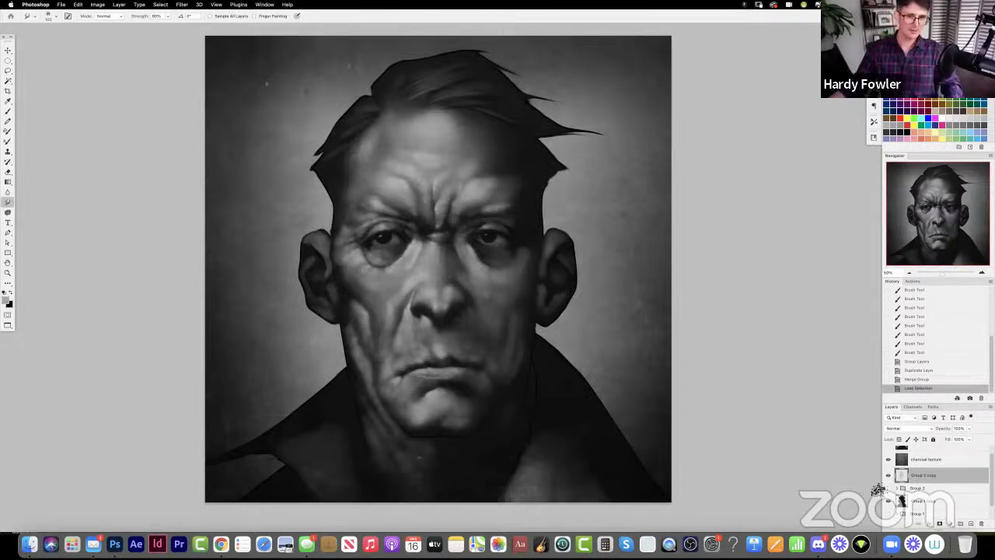
{"action": "key", "text": "b"}
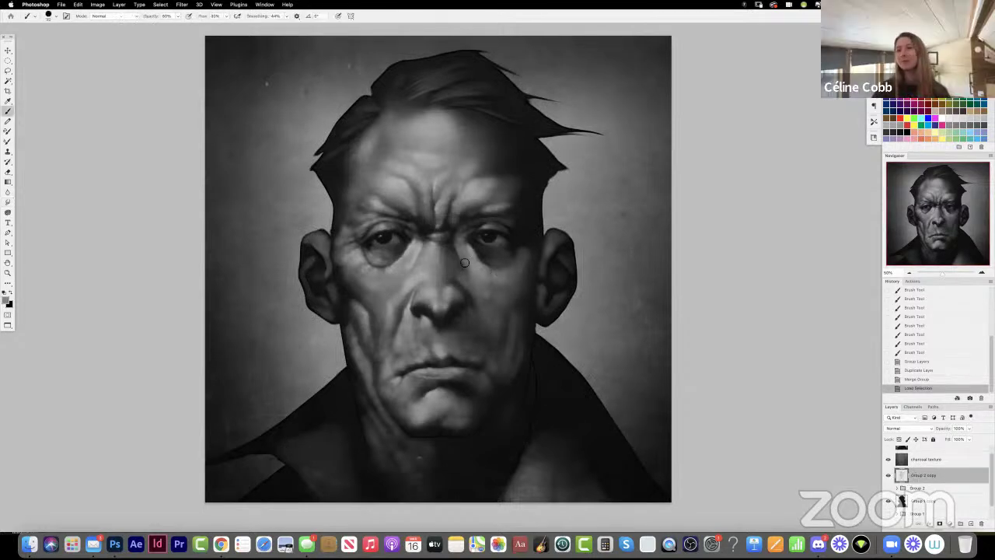
{"action": "left_click_drag", "start_coordinate": [465, 262], "coordinate": [473, 253]}
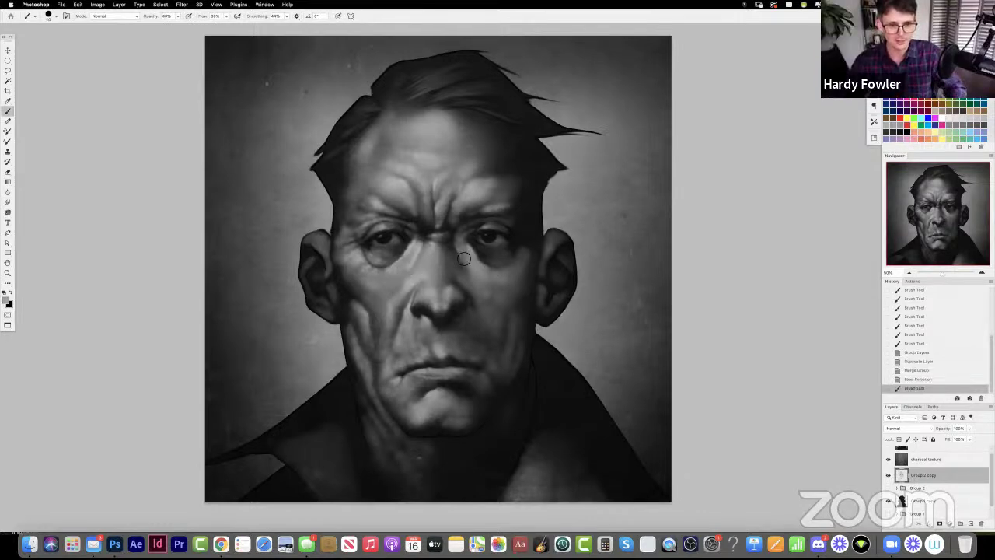
{"action": "left_click_drag", "start_coordinate": [462, 257], "coordinate": [466, 243]}
{"action": "left_click_drag", "start_coordinate": [466, 242], "coordinate": [462, 234]}
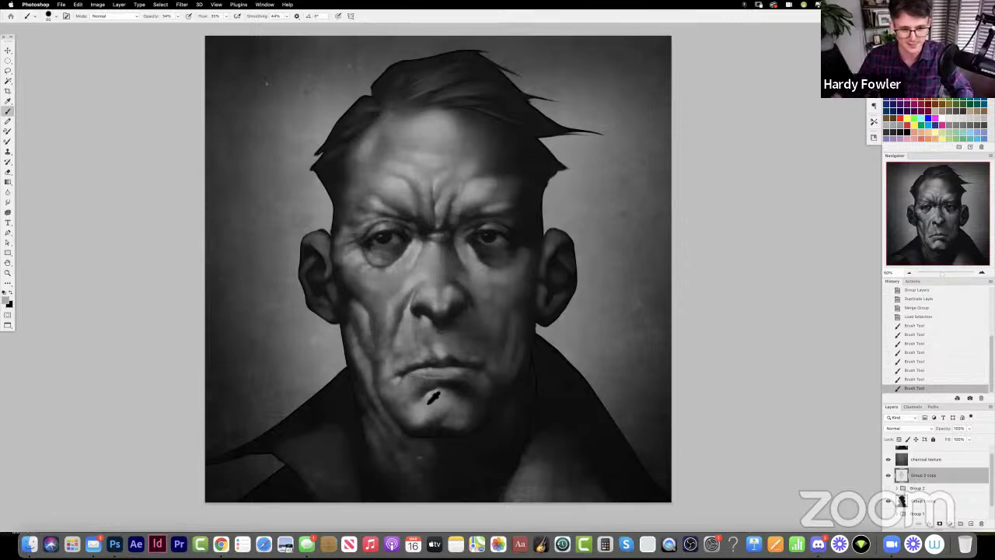
- Set a light grey foreground colour and softly lighten the nose bridge and brow furrow with a larger brush at 40% opacity
{"action": "left_click", "coordinate": [8, 302]}
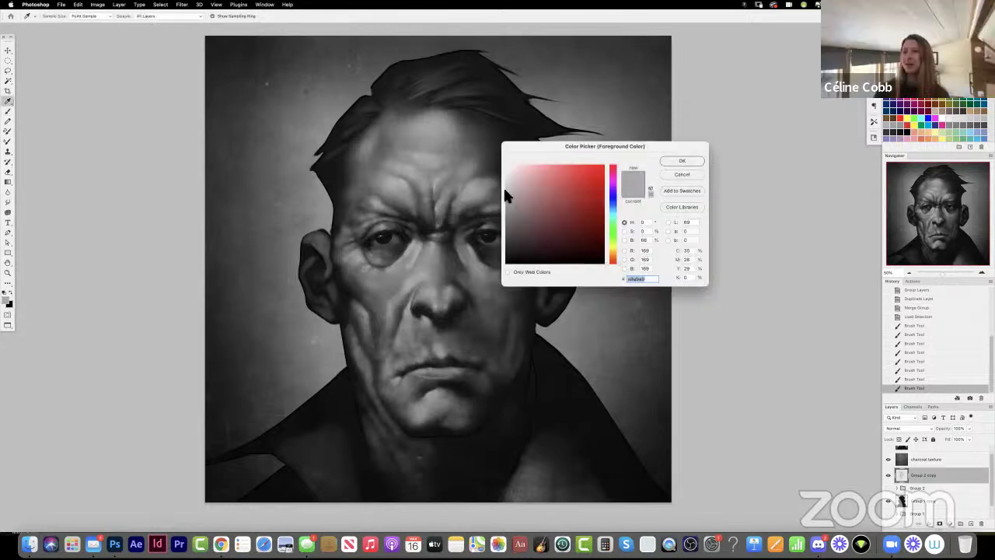
{"action": "left_click", "coordinate": [673, 161]}
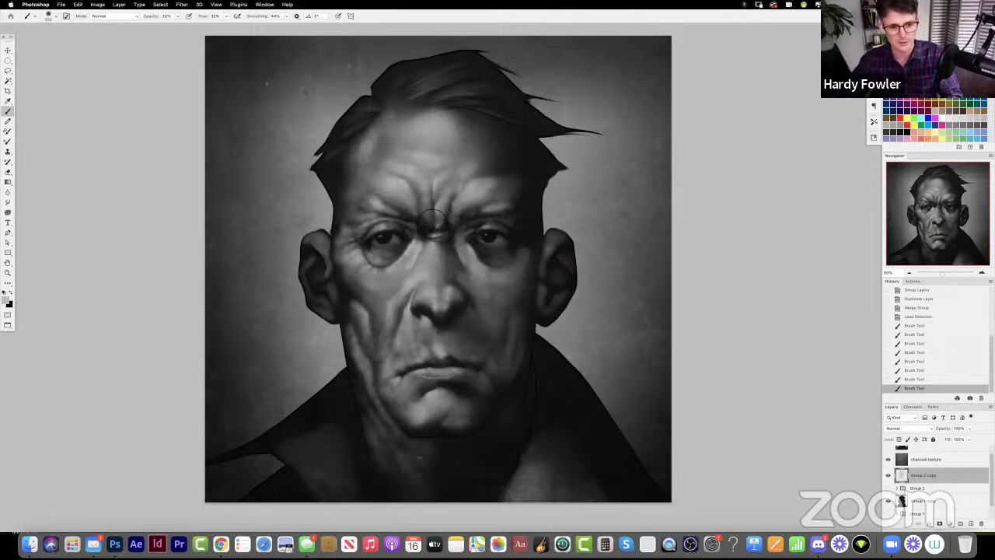
{"action": "left_click_drag", "start_coordinate": [438, 236], "coordinate": [436, 225]}
{"action": "left_click_drag", "start_coordinate": [434, 222], "coordinate": [429, 203]}
{"action": "key", "text": "4"}
{"action": "left_click_drag", "start_coordinate": [426, 203], "coordinate": [424, 208]}
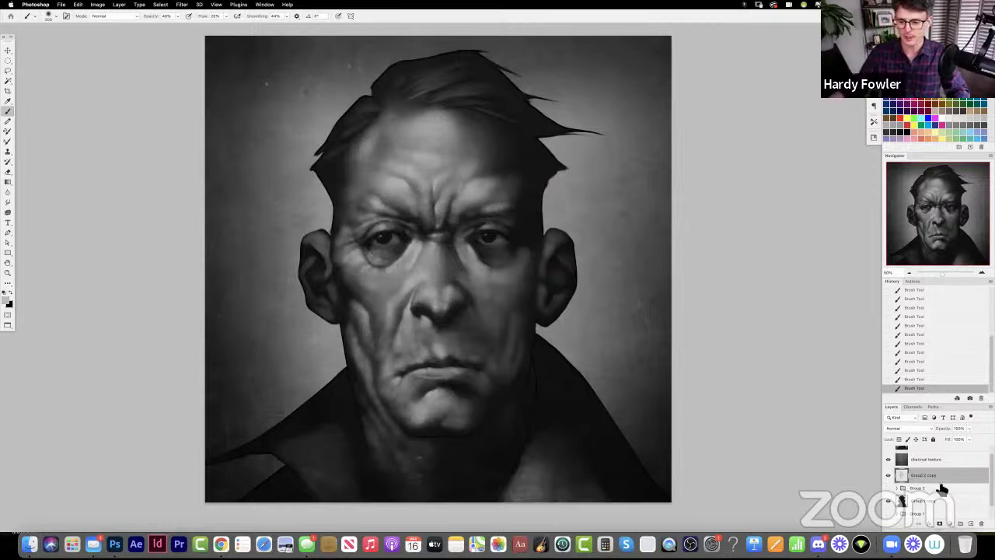
- Add a new layer limited to the head selection and glaze soft light grey over the brows, eye sockets, and cheeks with a large low-opacity brush
{"action": "left_click", "coordinate": [970, 523]}
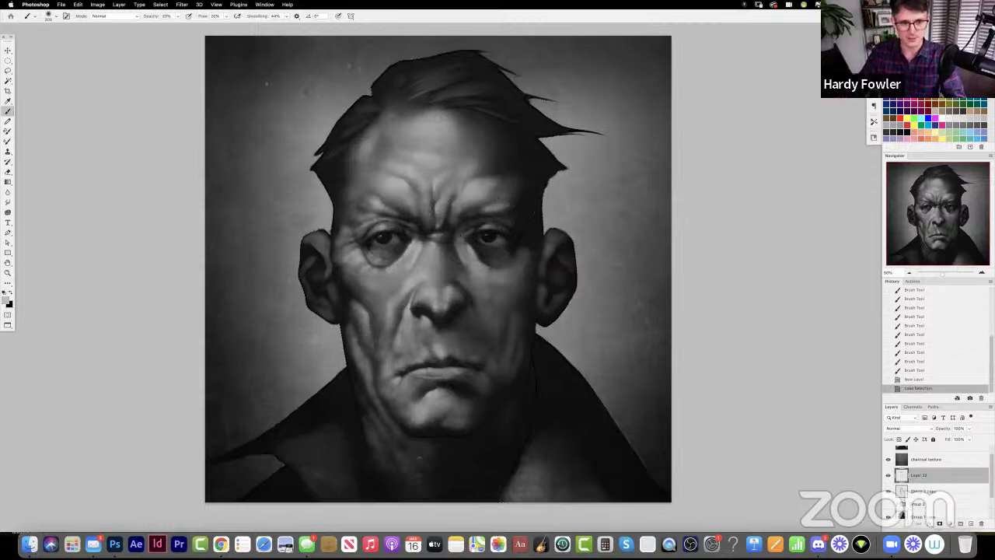
{"action": "left_click_drag", "start_coordinate": [373, 202], "coordinate": [388, 249]}
{"action": "left_click_drag", "start_coordinate": [381, 206], "coordinate": [401, 257]}
{"action": "left_click_drag", "start_coordinate": [466, 202], "coordinate": [489, 253]}
{"action": "left_click_drag", "start_coordinate": [370, 247], "coordinate": [386, 266]}
{"action": "left_click_drag", "start_coordinate": [483, 243], "coordinate": [505, 268]}
{"action": "mouse_move", "coordinate": [497, 253]}
{"action": "left_mouse_down"}
{"action": "mouse_move", "coordinate": [504, 264]}
{"action": "mouse_move", "coordinate": [526, 252]}
{"action": "mouse_move", "coordinate": [502, 310]}
{"action": "left_mouse_up"}
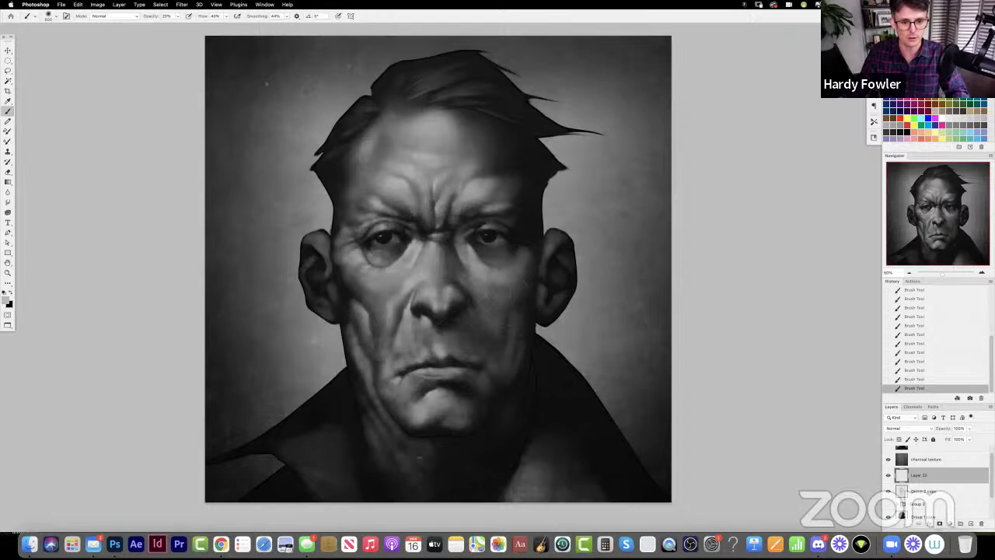
{"action": "key", "text": "3"}
{"action": "left_click_drag", "start_coordinate": [367, 311], "coordinate": [355, 297]}
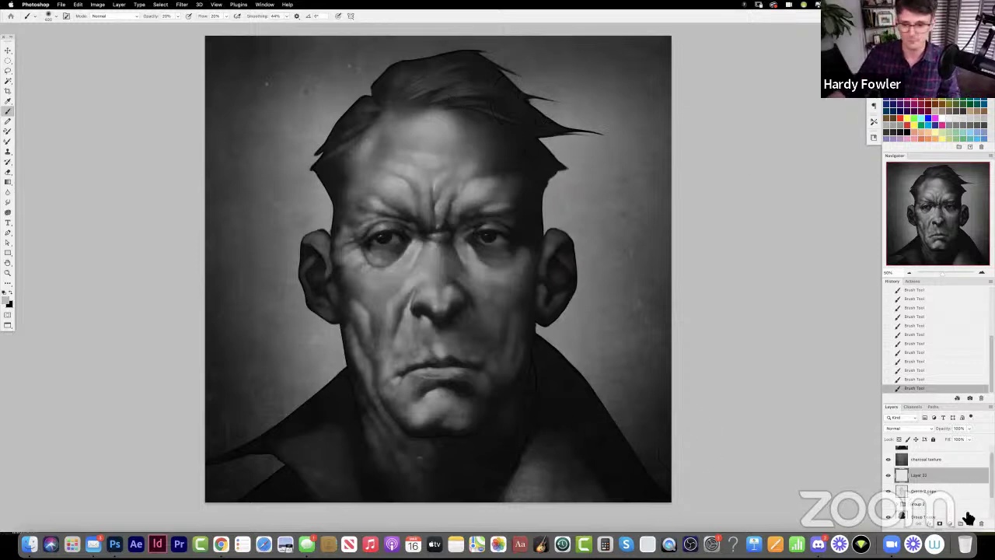
- Move the head base layer above the old hidden group, group it with the face paint layers, and duplicate that group
{"action": "left_click_drag", "start_coordinate": [942, 516], "coordinate": [938, 491]}
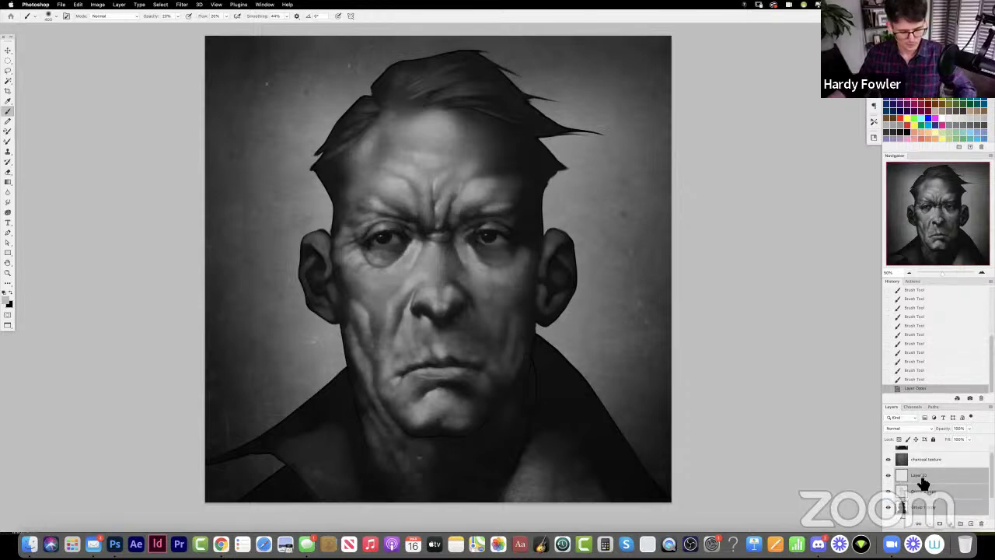
{"action": "key", "text": "super+g"}
{"action": "key", "text": "super+j"}
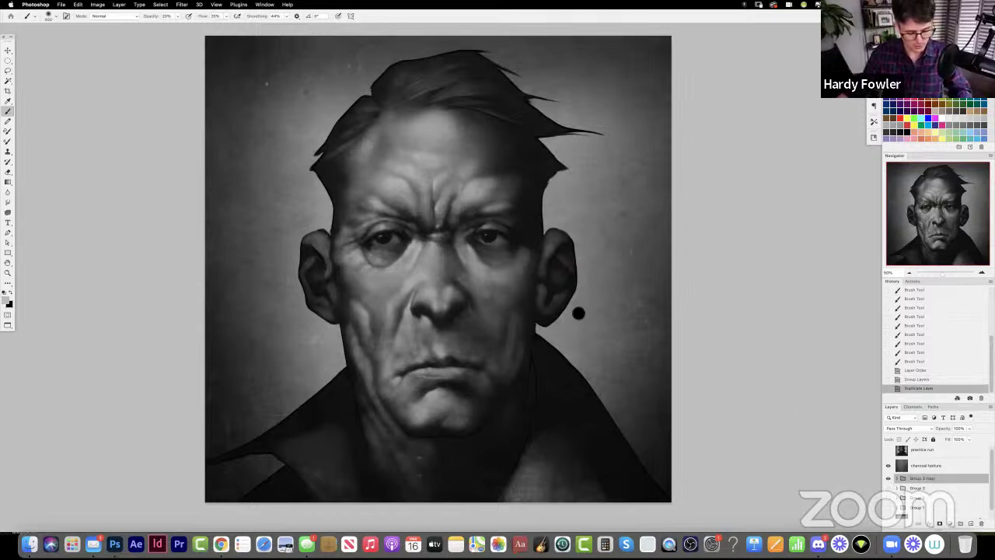
{"action": "key", "text": "super+e"}
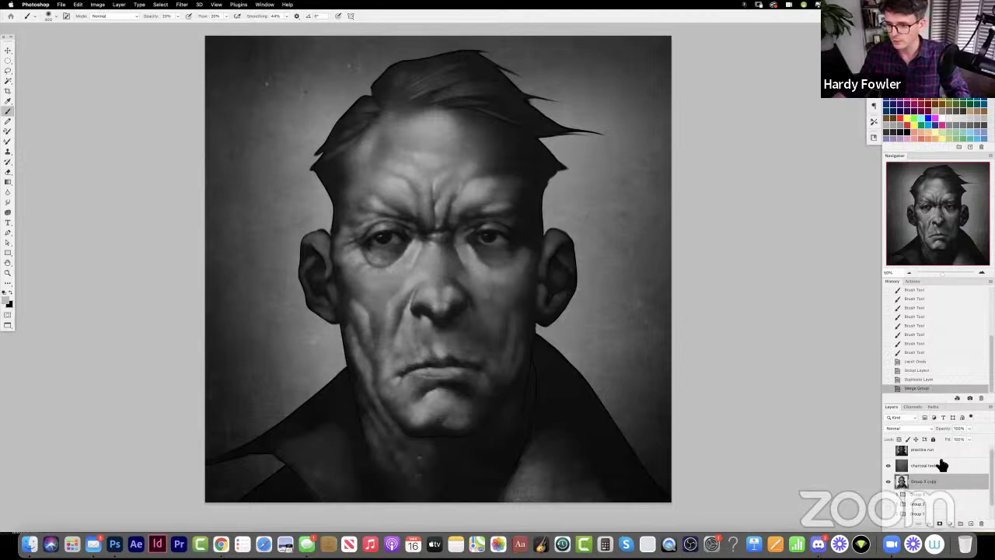
{"action": "left_click", "coordinate": [929, 380]}
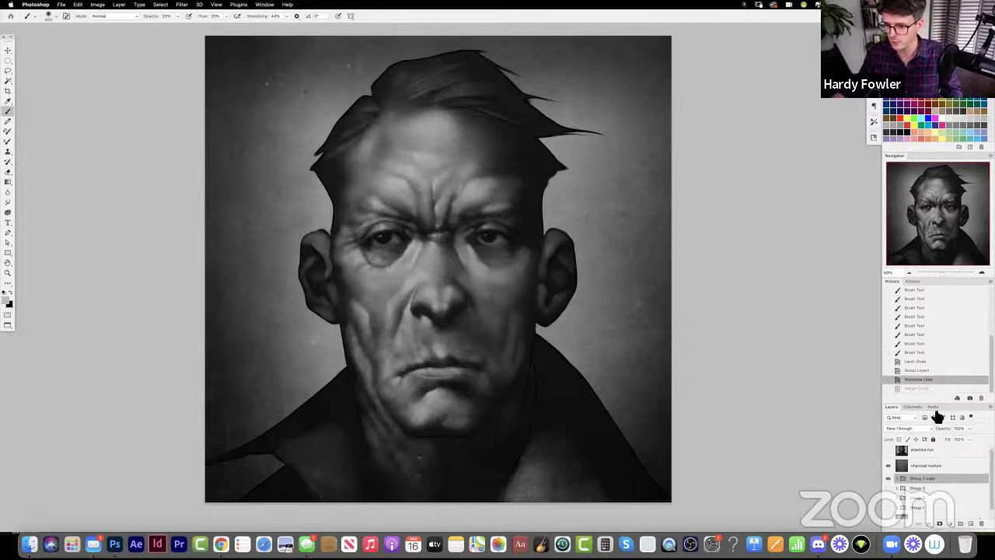
{"action": "left_click", "coordinate": [929, 371]}
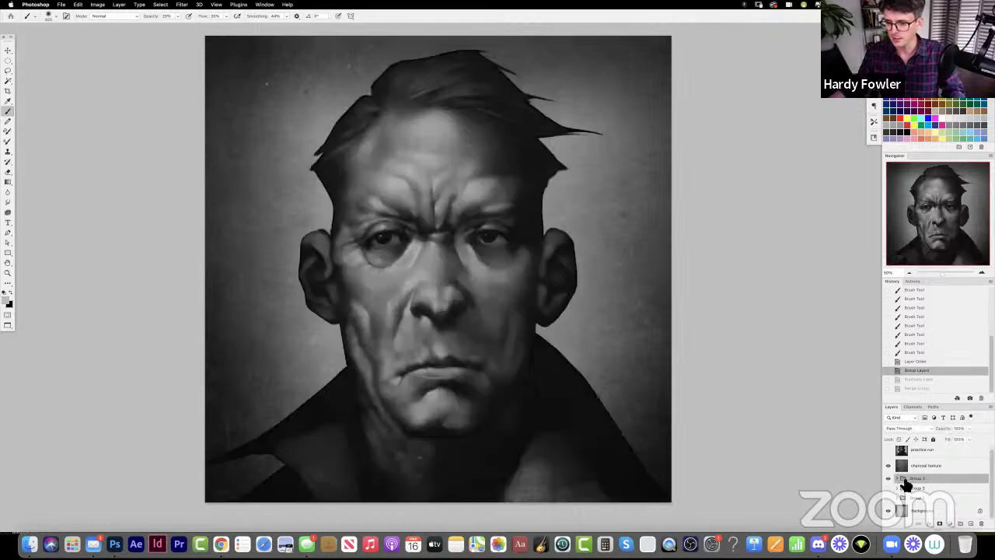
- Check the portrait group's visibility, duplicate the group, and merge the copy into a single layer
{"action": "left_click", "coordinate": [888, 479]}
{"action": "left_click", "coordinate": [888, 478]}
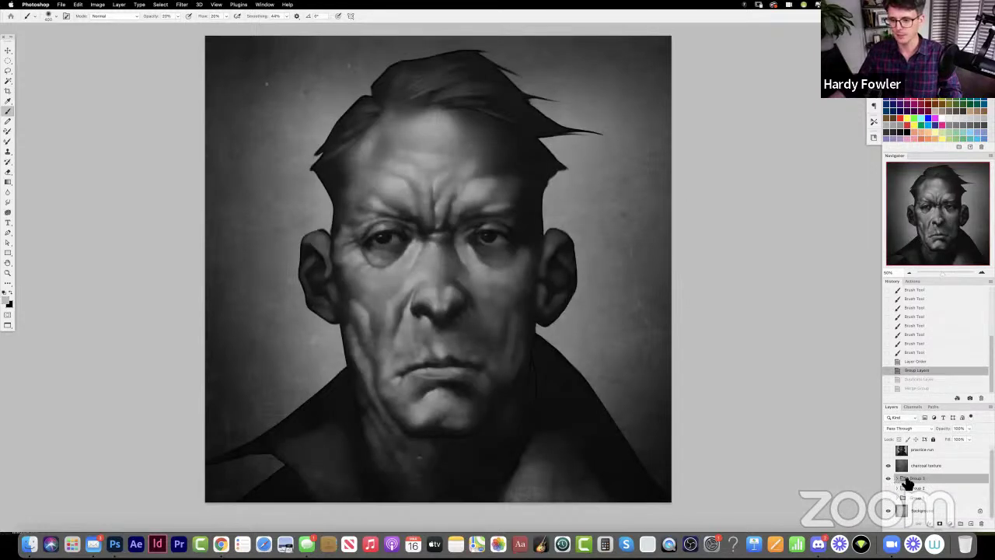
{"action": "left_click_drag", "start_coordinate": [925, 483], "coordinate": [971, 523]}
{"action": "key", "text": "super+e"}
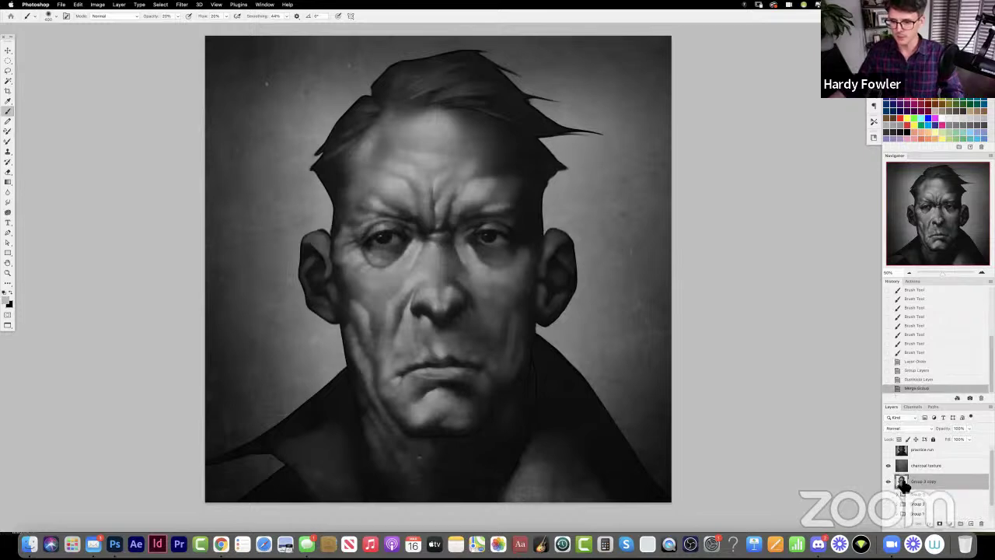
- Try shifting the merged portrait layer sideways, undo the move, and toggle the layer's visibility to check it
{"action": "key", "text": "v"}
{"action": "mouse_move", "coordinate": [469, 287]}
{"action": "left_mouse_down"}
{"action": "mouse_move", "coordinate": [565, 277]}
{"action": "mouse_move", "coordinate": [453, 267]}
{"action": "mouse_move", "coordinate": [449, 284]}
{"action": "mouse_move", "coordinate": [528, 285]}
{"action": "left_mouse_up"}
{"action": "key", "text": "super+z"}
{"action": "key", "text": "b"}
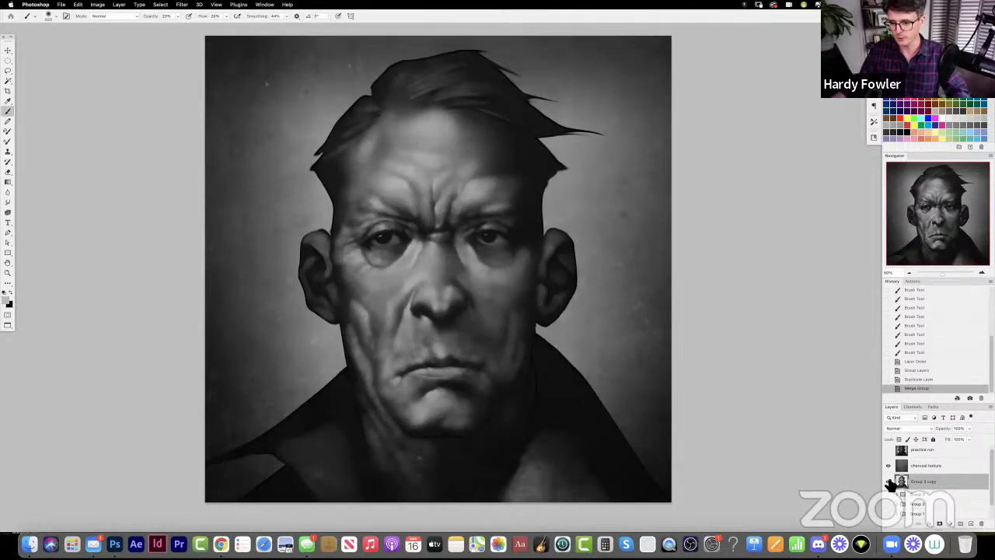
{"action": "left_click", "coordinate": [888, 481]}
{"action": "left_click", "coordinate": [889, 481]}
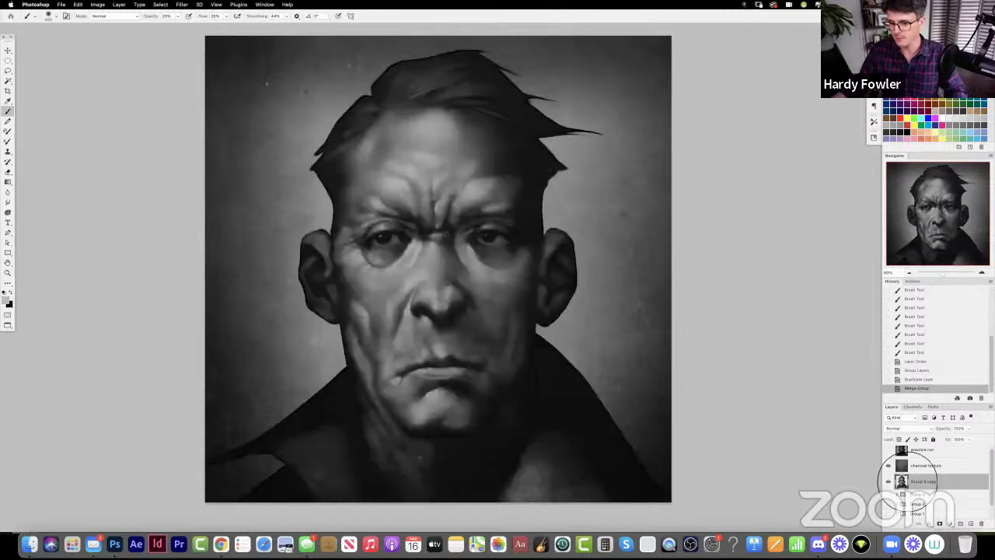
- Clear the selection and smudge the hair edge at the left temple and along the forehead hairline on the merged layer
{"action": "key", "text": "r"}
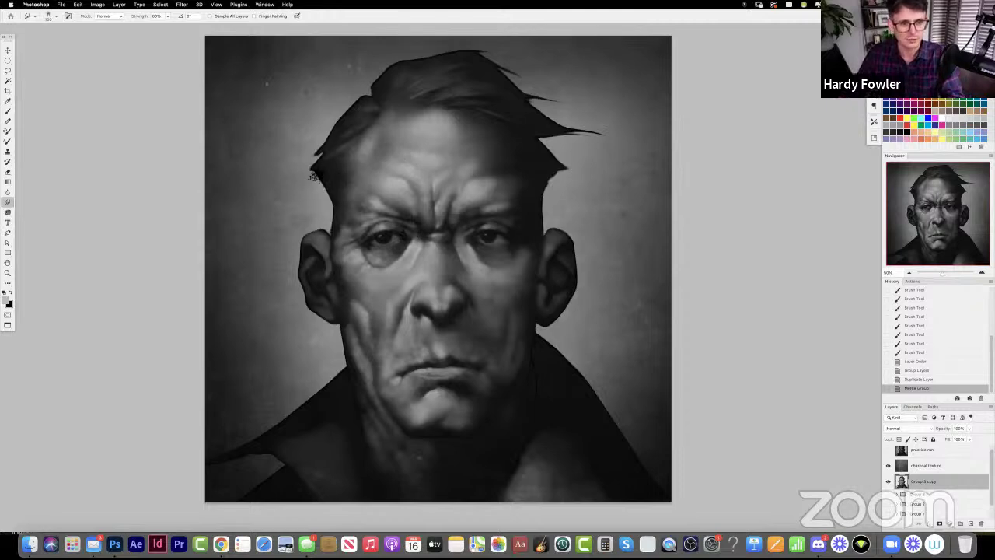
{"action": "mouse_move", "coordinate": [324, 181]}
{"action": "left_mouse_down"}
{"action": "mouse_move", "coordinate": [369, 182]}
{"action": "mouse_move", "coordinate": [318, 175]}
{"action": "mouse_move", "coordinate": [319, 188]}
{"action": "left_mouse_up"}
{"action": "key", "text": "super+d"}
{"action": "key", "text": "bracketright"}
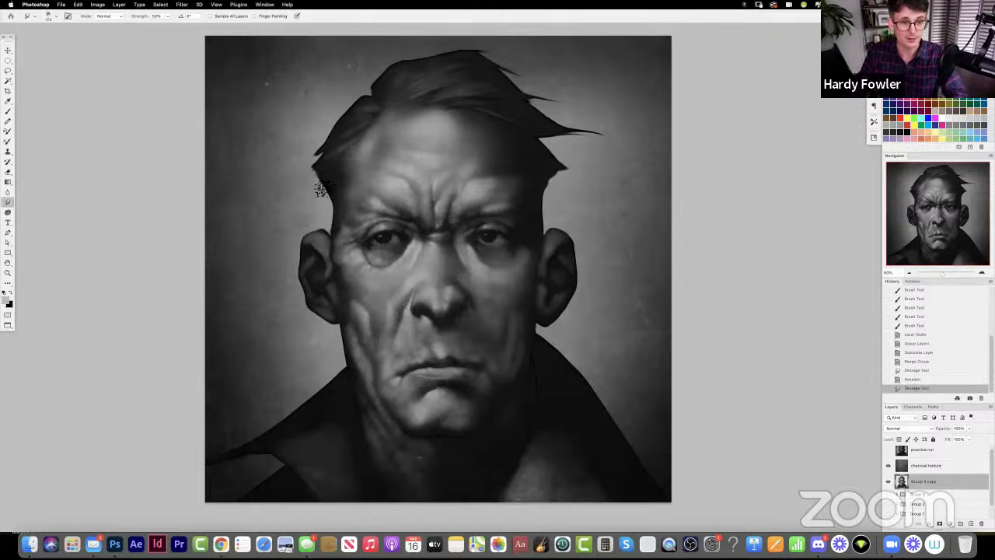
{"action": "mouse_move", "coordinate": [326, 155]}
{"action": "left_mouse_down"}
{"action": "mouse_move", "coordinate": [304, 168]}
{"action": "mouse_move", "coordinate": [342, 145]}
{"action": "mouse_move", "coordinate": [326, 139]}
{"action": "mouse_move", "coordinate": [310, 161]}
{"action": "mouse_move", "coordinate": [397, 80]}
{"action": "mouse_move", "coordinate": [381, 91]}
{"action": "mouse_move", "coordinate": [411, 83]}
{"action": "mouse_move", "coordinate": [400, 105]}
{"action": "mouse_move", "coordinate": [448, 108]}
{"action": "left_mouse_up"}
{"action": "key", "text": "8"}
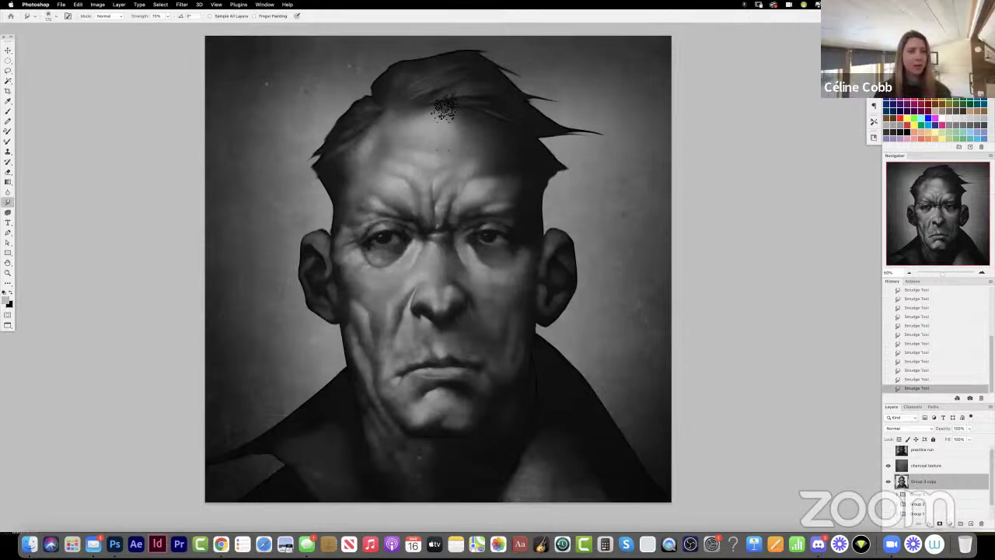
{"action": "key", "text": "8"}
{"action": "key", "text": "["}
{"action": "key", "text": "["}
{"action": "key", "text": "["}
{"action": "key", "text": "["}
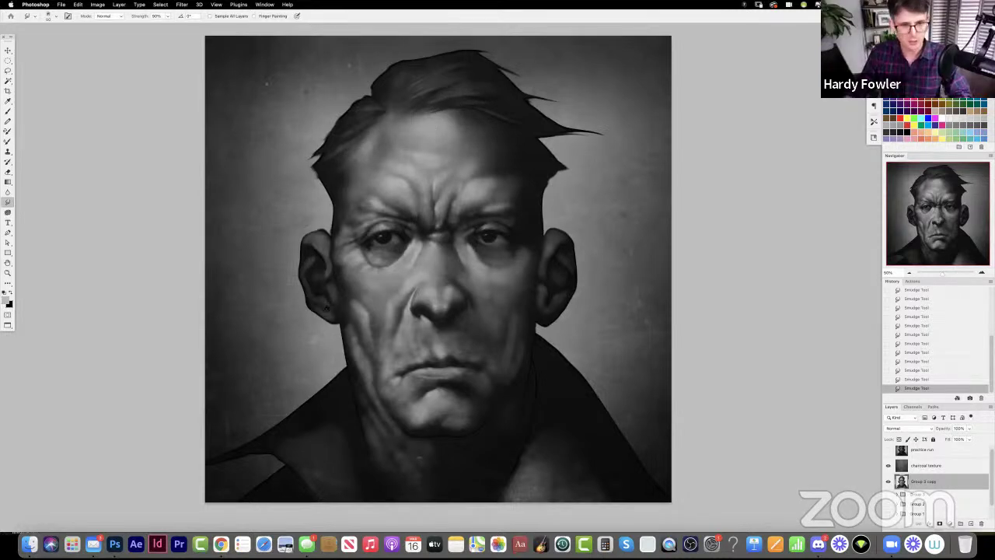
- Examine the smudge brush's Shape Dynamics settings, including Angle Jitter, and look through the brush presets
{"action": "key", "text": "F5"}
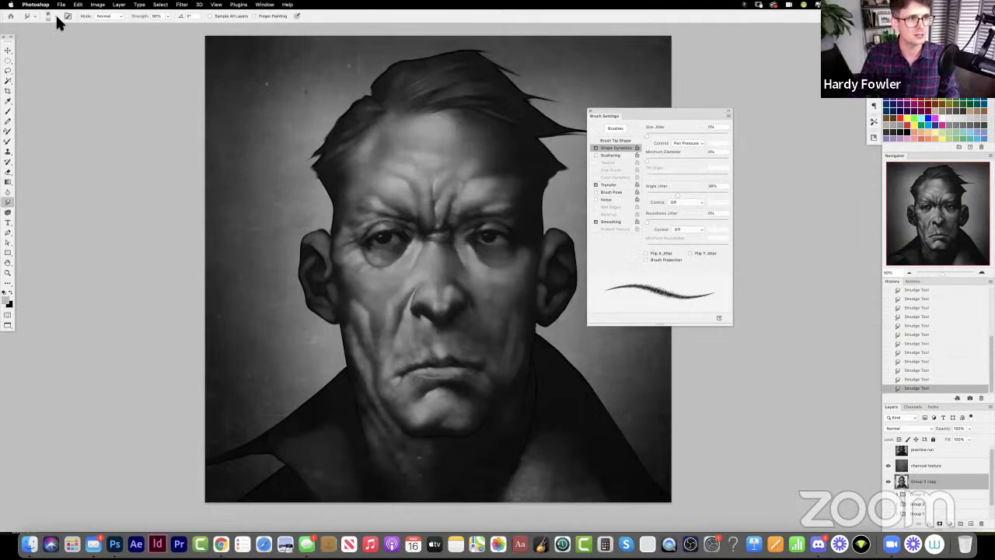
{"action": "left_click", "coordinate": [56, 15]}
{"action": "scroll", "coordinate": [184, 233], "scroll_direction": "down", "scroll_amount": 5}
{"action": "scroll", "coordinate": [185, 139], "scroll_direction": "up", "scroll_amount": 15}
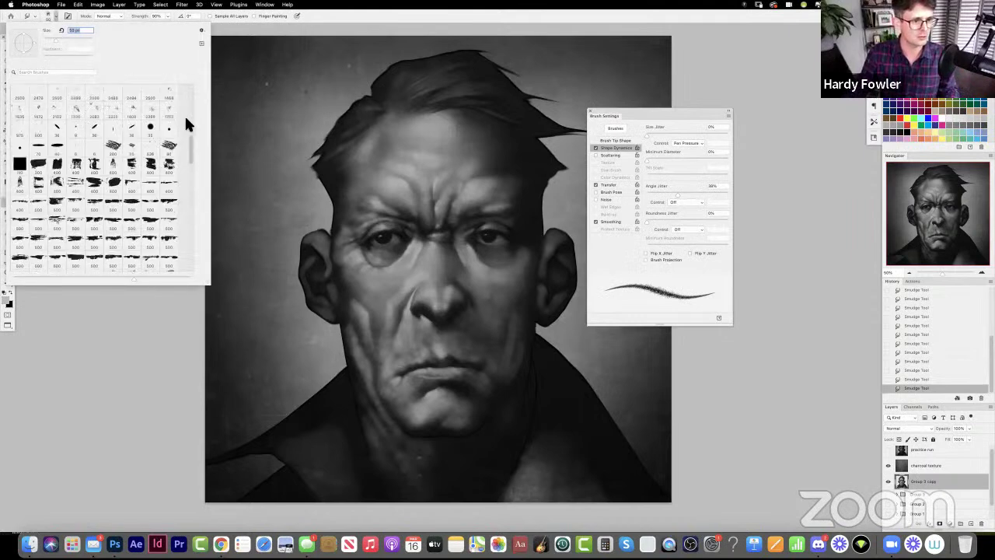
{"action": "mouse_move", "coordinate": [187, 99]}
{"action": "left_mouse_down"}
{"action": "mouse_move", "coordinate": [187, 87]}
{"action": "mouse_move", "coordinate": [191, 111]}
{"action": "mouse_move", "coordinate": [186, 104]}
{"action": "left_mouse_up"}
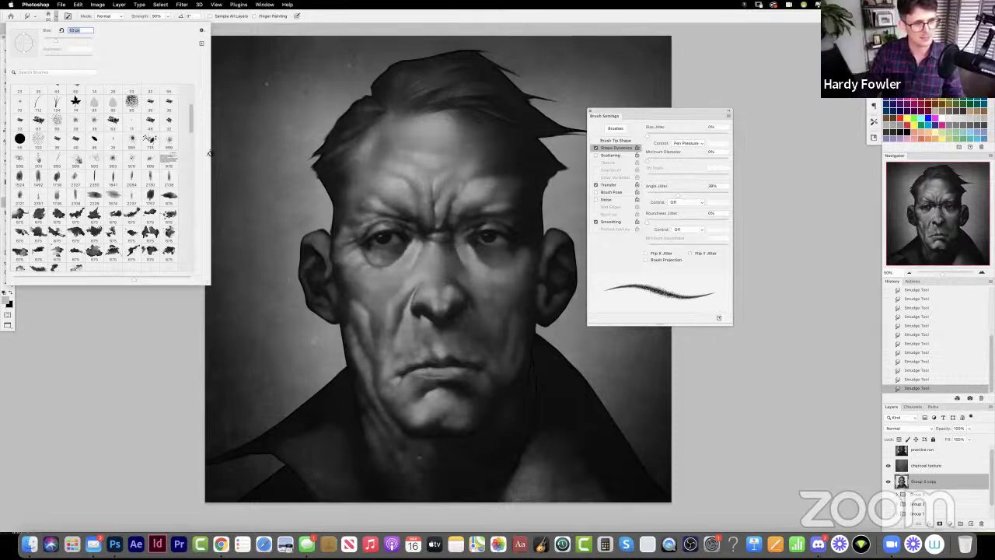
{"action": "left_click", "coordinate": [648, 111]}
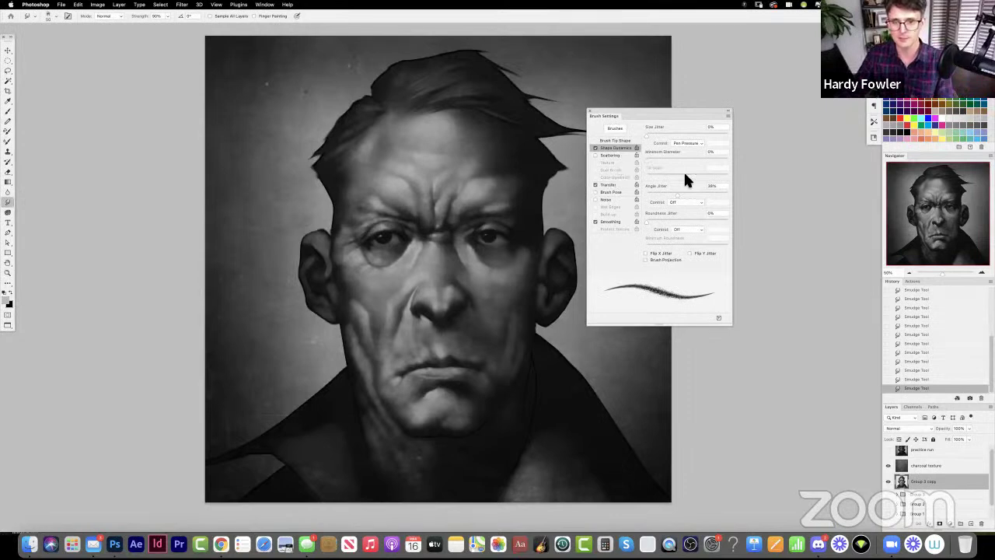
{"action": "left_click_drag", "start_coordinate": [674, 195], "coordinate": [644, 196]}
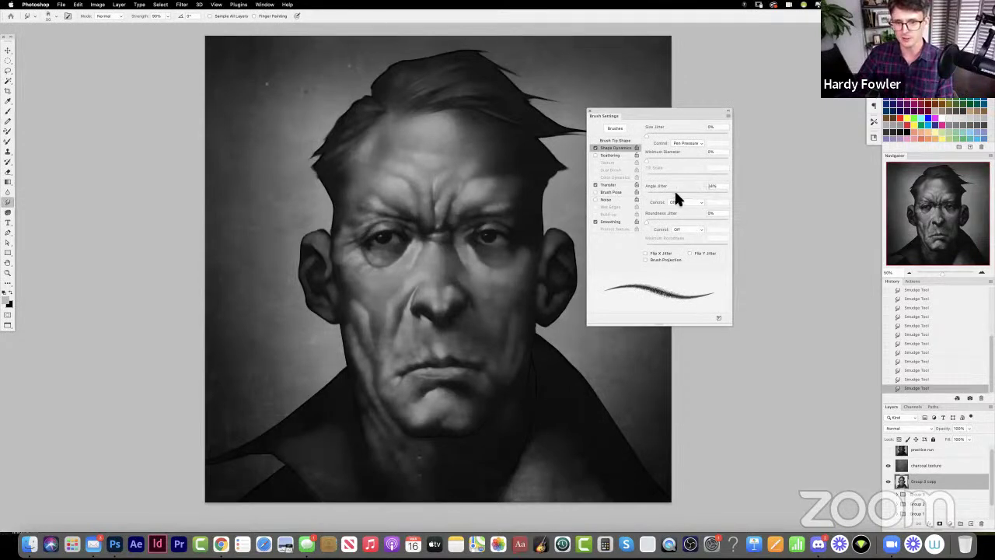
{"action": "left_click", "coordinate": [589, 113]}
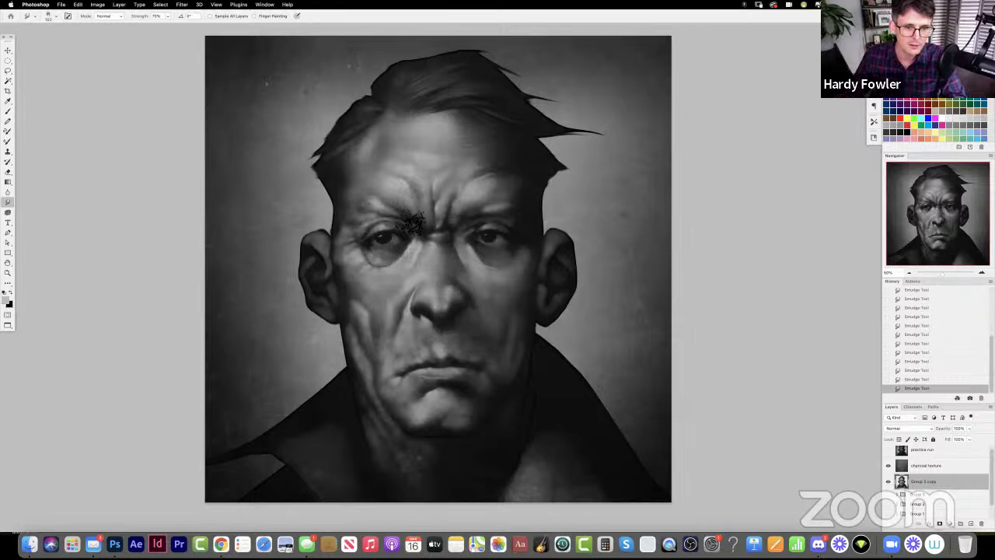
- Softly darken both brows beside the central furrow with a smaller low-opacity black brush
{"action": "key", "text": "b"}
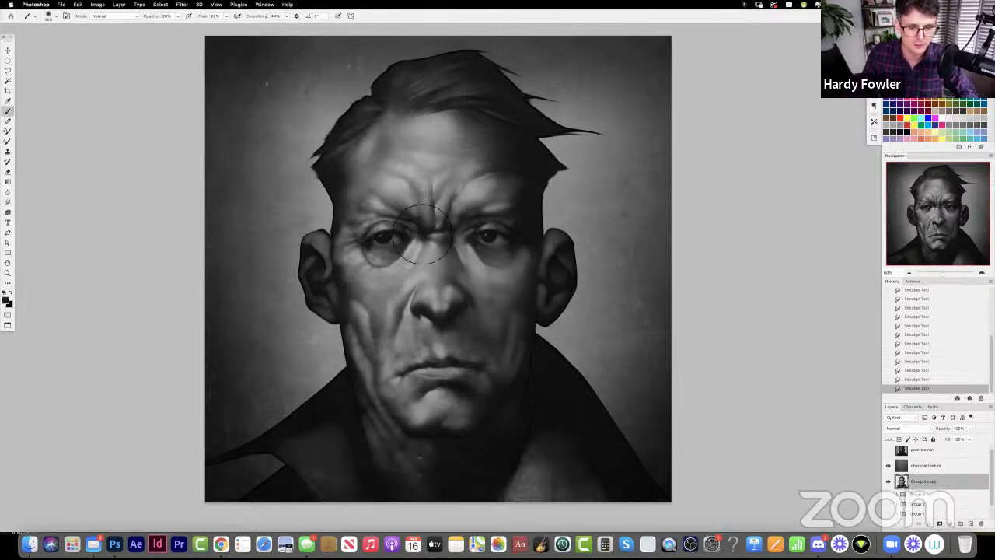
{"action": "key", "text": "bracketleft"}
{"action": "key", "text": "bracketleft"}
{"action": "key", "text": "bracketleft"}
{"action": "key", "text": "bracketleft"}
{"action": "key", "text": "bracketleft"}
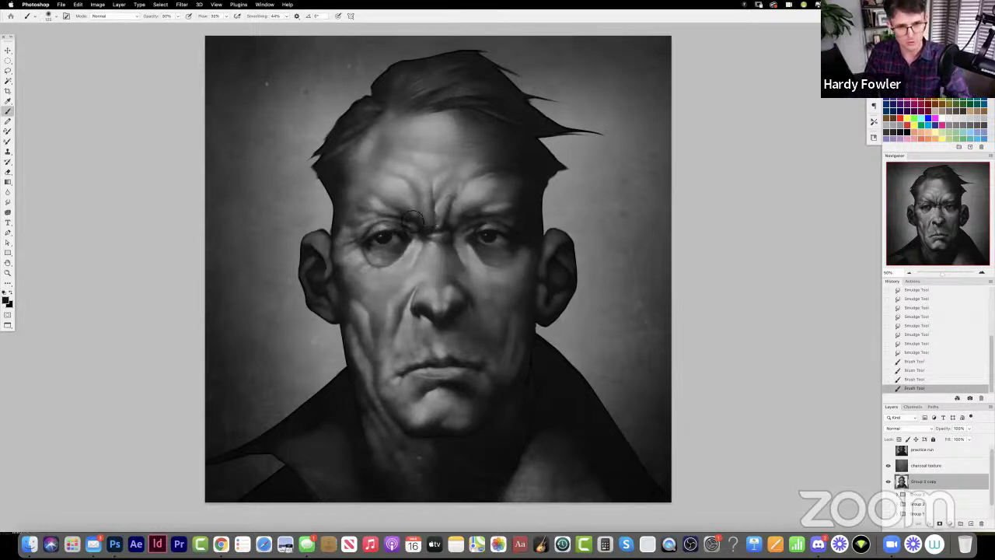
{"action": "mouse_move", "coordinate": [393, 222]}
{"action": "left_mouse_down"}
{"action": "mouse_move", "coordinate": [365, 216]}
{"action": "mouse_move", "coordinate": [385, 208]}
{"action": "left_mouse_up"}
{"action": "mouse_move", "coordinate": [458, 214]}
{"action": "left_mouse_down"}
{"action": "mouse_move", "coordinate": [497, 210]}
{"action": "mouse_move", "coordinate": [504, 220]}
{"action": "mouse_move", "coordinate": [491, 210]}
{"action": "left_mouse_up"}
- Smudge the outer end of the right-hand brow and the shadow below the right-hand mouth corner
{"action": "key", "text": "s"}
{"action": "mouse_move", "coordinate": [494, 212]}
{"action": "left_mouse_down"}
{"action": "mouse_move", "coordinate": [479, 211]}
{"action": "mouse_move", "coordinate": [510, 205]}
{"action": "left_mouse_up"}
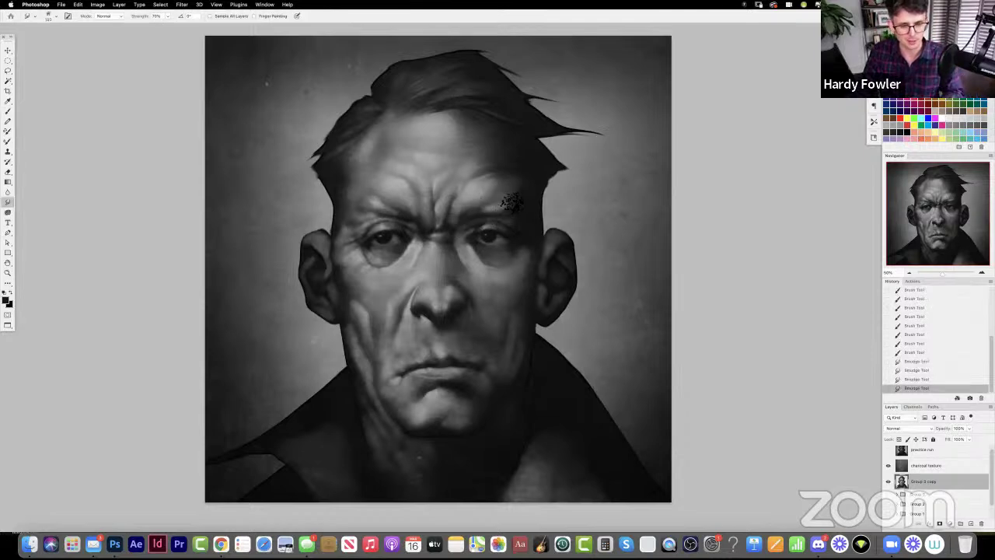
{"action": "mouse_move", "coordinate": [482, 399]}
{"action": "left_mouse_down"}
{"action": "mouse_move", "coordinate": [468, 398]}
{"action": "mouse_move", "coordinate": [475, 387]}
{"action": "left_mouse_up"}
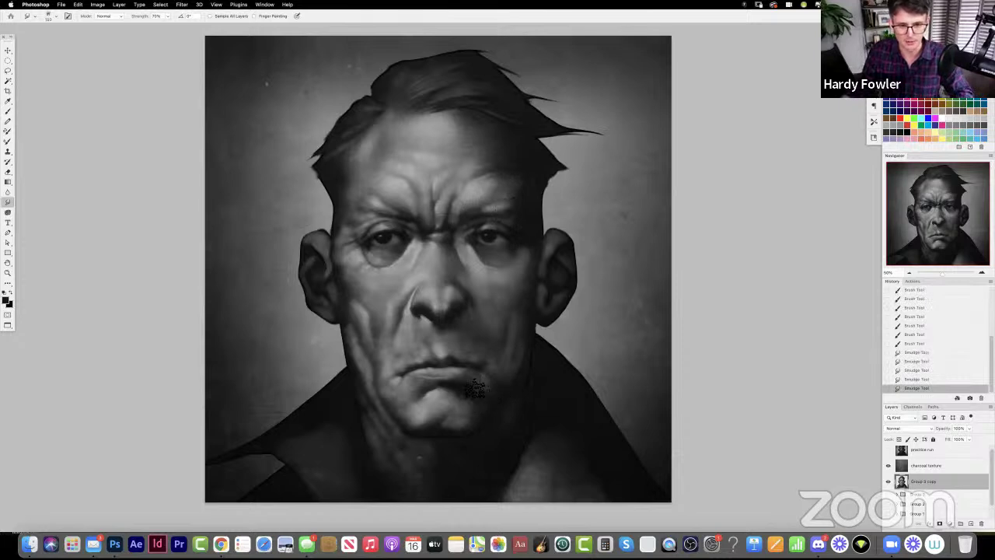
- Blend the shading along both sides of the nose with a smaller Smudge brush at 50% strength
{"action": "mouse_move", "coordinate": [475, 310]}
{"action": "left_mouse_down"}
{"action": "mouse_move", "coordinate": [484, 312]}
{"action": "mouse_move", "coordinate": [459, 302]}
{"action": "left_mouse_up"}
{"action": "key", "text": "5"}
{"action": "key", "text": "["}
{"action": "key", "text": "b"}
{"action": "key", "text": "r"}
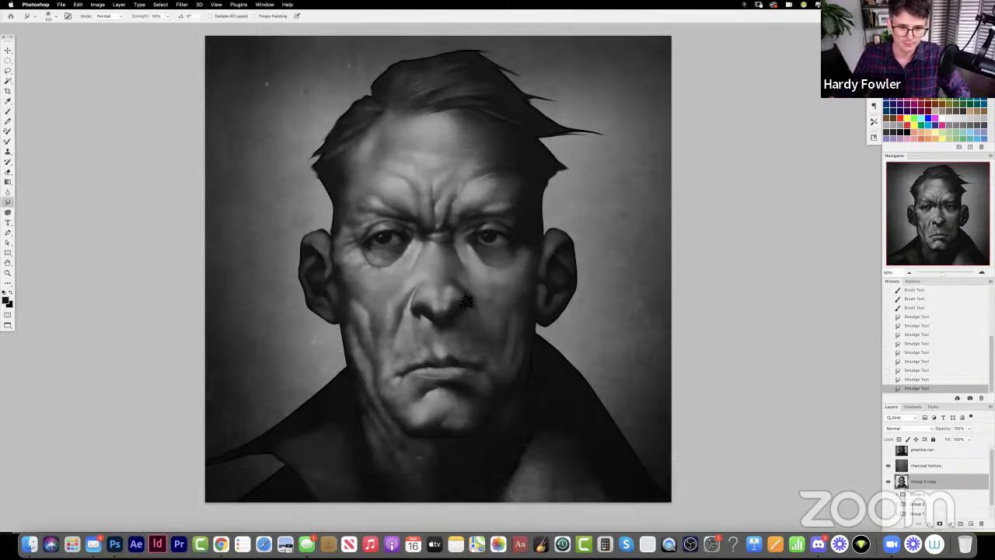
{"action": "left_click_drag", "start_coordinate": [423, 291], "coordinate": [427, 287]}
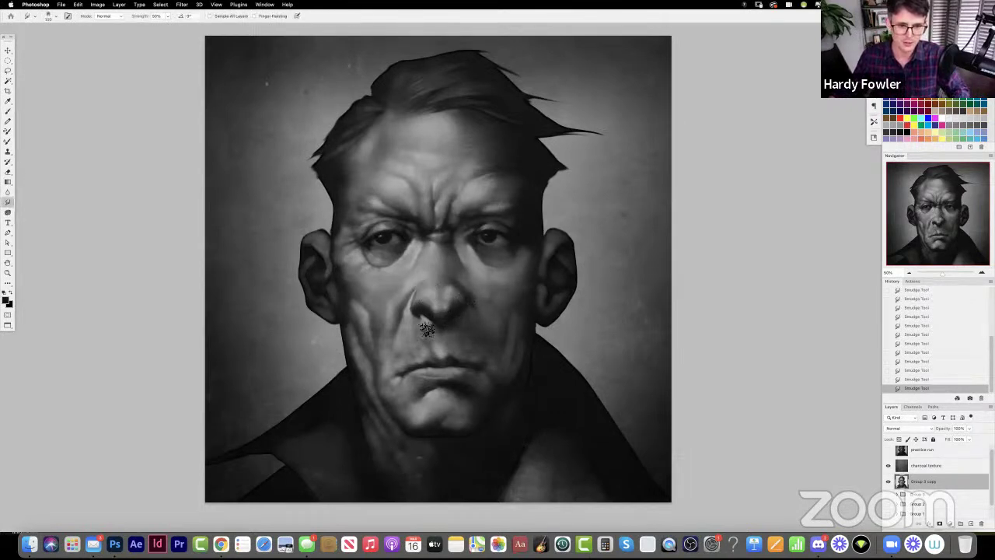
- Enlarge the Smudge brush and blend the chin shading below the lower lip
{"action": "key", "text": "bracketright"}
{"action": "key", "text": "bracketright"}
{"action": "key", "text": "bracketright"}
{"action": "left_click_drag", "start_coordinate": [439, 407], "coordinate": [433, 395]}
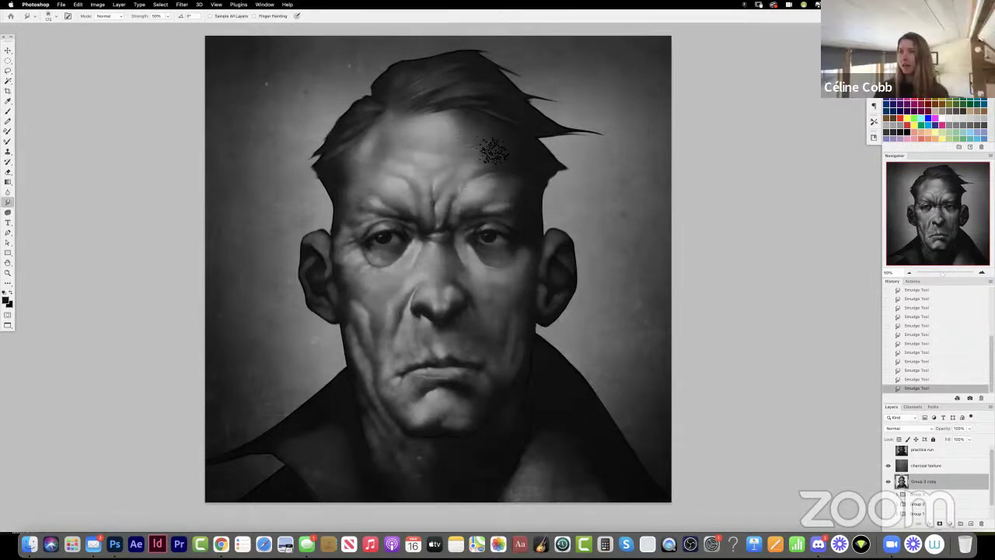
- Load the merged portrait layer's silhouette as a selection and softly darken the left edge of the hair and head with black
{"action": "left_click", "coordinate": [902, 481], "text": "super"}
{"action": "key", "text": "b"}
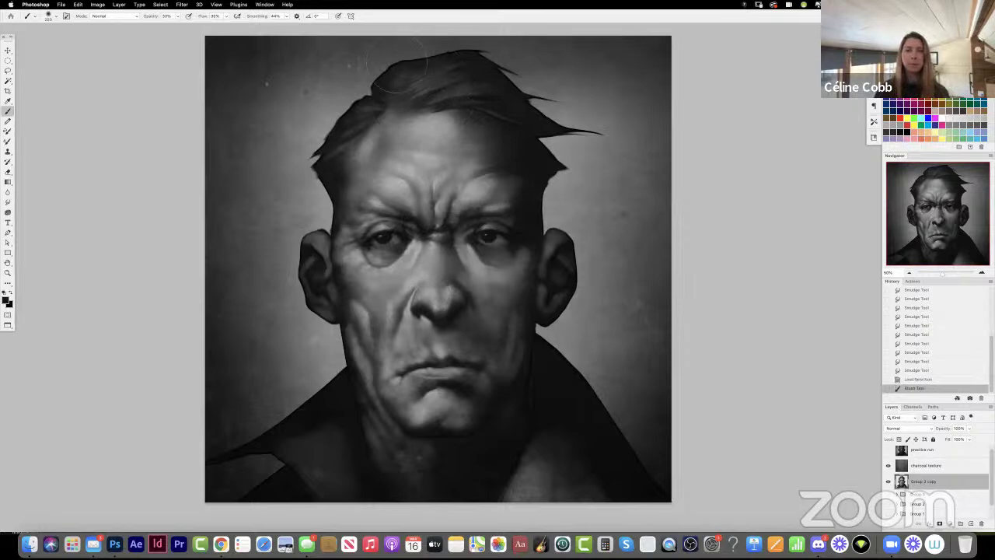
{"action": "left_click_drag", "start_coordinate": [377, 71], "coordinate": [348, 89]}
{"action": "left_click_drag", "start_coordinate": [320, 128], "coordinate": [303, 160]}
{"action": "mouse_move", "coordinate": [301, 155]}
{"action": "left_mouse_down"}
{"action": "mouse_move", "coordinate": [303, 272]}
{"action": "mouse_move", "coordinate": [310, 237]}
{"action": "left_mouse_up"}
- Softly darken the coat collar on both sides and the neck shadow beneath the jaw with black
{"action": "left_click_drag", "start_coordinate": [340, 365], "coordinate": [230, 444]}
{"action": "left_click_drag", "start_coordinate": [542, 335], "coordinate": [553, 404]}
{"action": "mouse_move", "coordinate": [539, 361]}
{"action": "left_mouse_down"}
{"action": "mouse_move", "coordinate": [547, 385]}
{"action": "mouse_move", "coordinate": [515, 463]}
{"action": "left_mouse_up"}
{"action": "left_click_drag", "start_coordinate": [537, 402], "coordinate": [553, 358]}
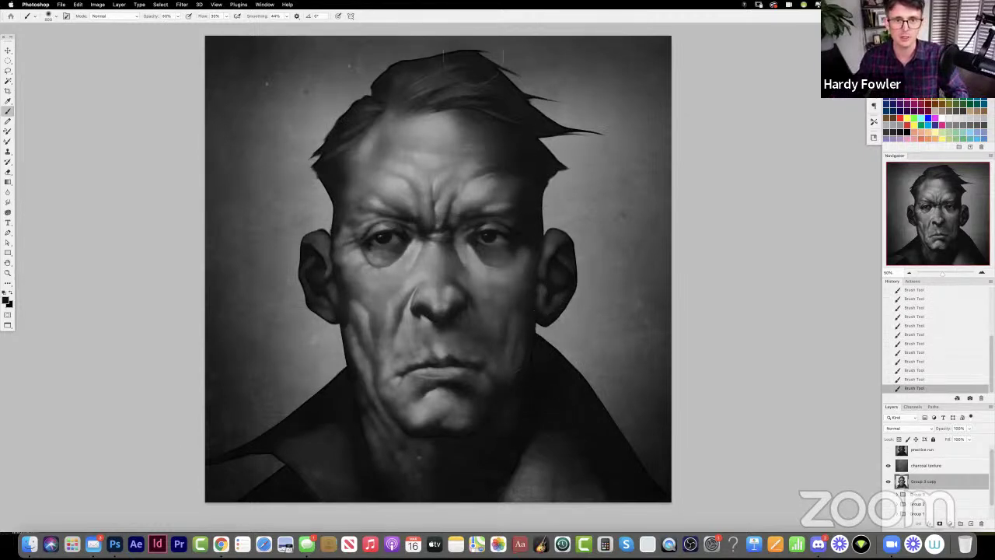
{"action": "left_click_drag", "start_coordinate": [414, 127], "coordinate": [429, 161]}
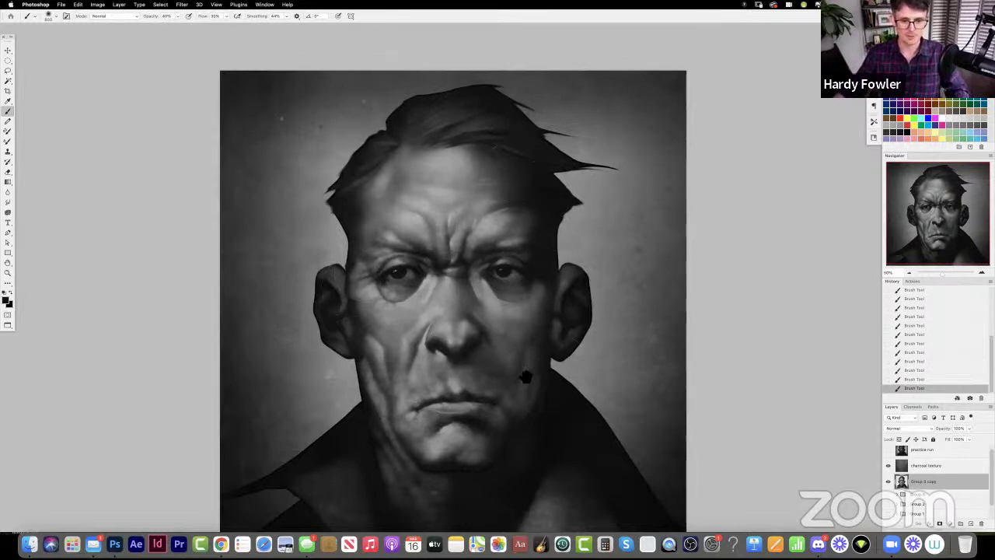
{"action": "scroll", "coordinate": [529, 378], "scroll_direction": "down", "scroll_amount": 3}
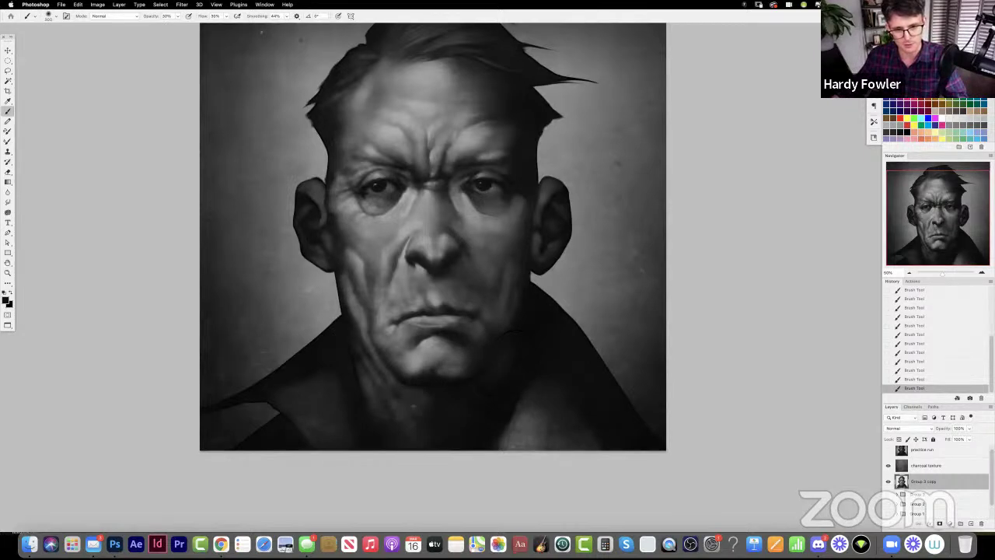
{"action": "mouse_move", "coordinate": [421, 379]}
{"action": "left_mouse_down"}
{"action": "mouse_move", "coordinate": [427, 387]}
{"action": "mouse_move", "coordinate": [509, 235]}
{"action": "mouse_move", "coordinate": [520, 287]}
{"action": "mouse_move", "coordinate": [569, 284]}
{"action": "left_mouse_up"}
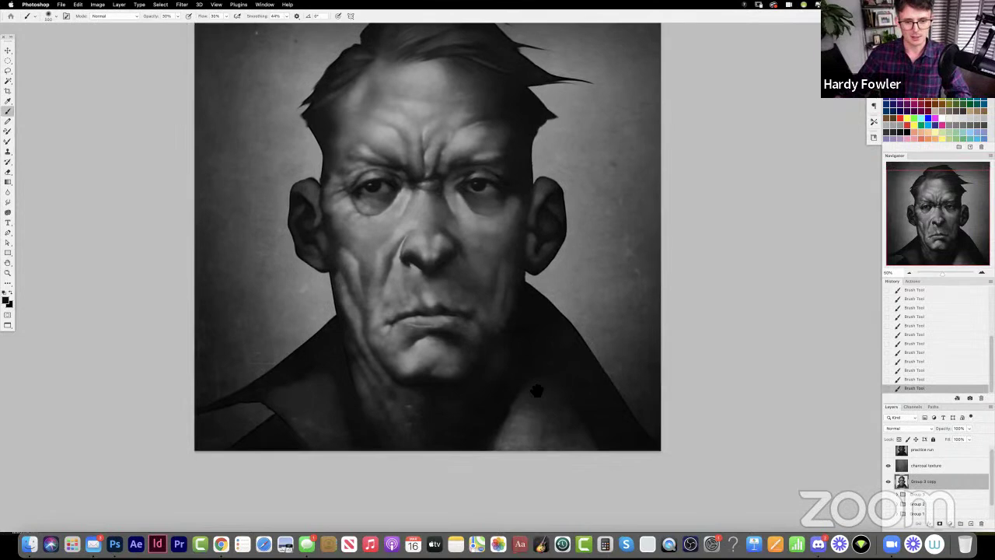
- Smudge the inner and upper edges of the light patch on the right-hand coat against the dark neck and collar
{"action": "key", "text": "r"}
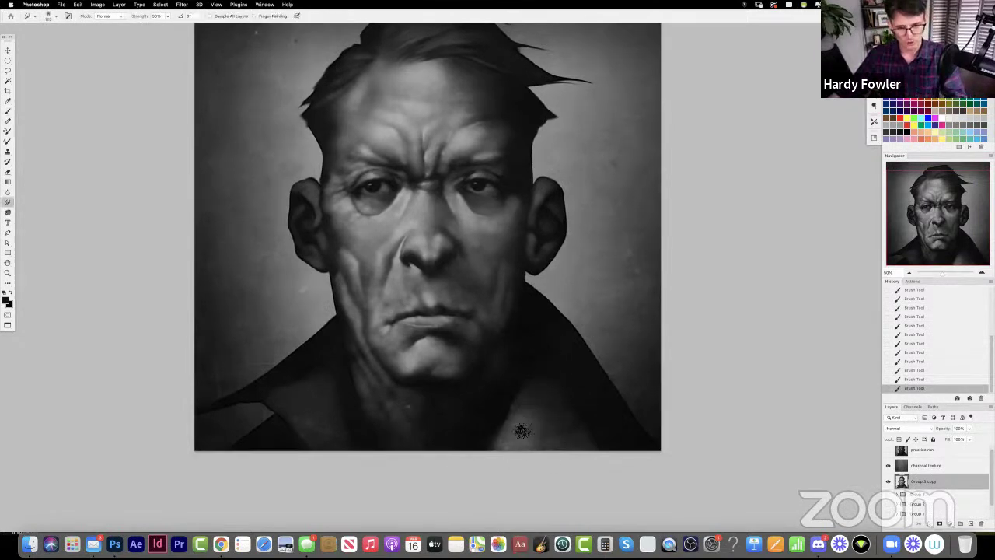
{"action": "left_click_drag", "start_coordinate": [517, 426], "coordinate": [493, 455]}
{"action": "left_click_drag", "start_coordinate": [500, 447], "coordinate": [491, 467]}
{"action": "left_click_drag", "start_coordinate": [507, 430], "coordinate": [510, 443]}
{"action": "left_click_drag", "start_coordinate": [521, 416], "coordinate": [532, 397]}
{"action": "mouse_move", "coordinate": [532, 397]}
{"action": "left_mouse_down"}
{"action": "mouse_move", "coordinate": [531, 423]}
{"action": "mouse_move", "coordinate": [542, 412]}
{"action": "mouse_move", "coordinate": [511, 417]}
{"action": "mouse_move", "coordinate": [551, 414]}
{"action": "left_mouse_up"}
- Step back over the latest smudge strokes and blend the inner brows around the furrow with an adjusted Smudge brush
{"action": "key", "text": "bracketright"}
{"action": "key", "text": "bracketright"}
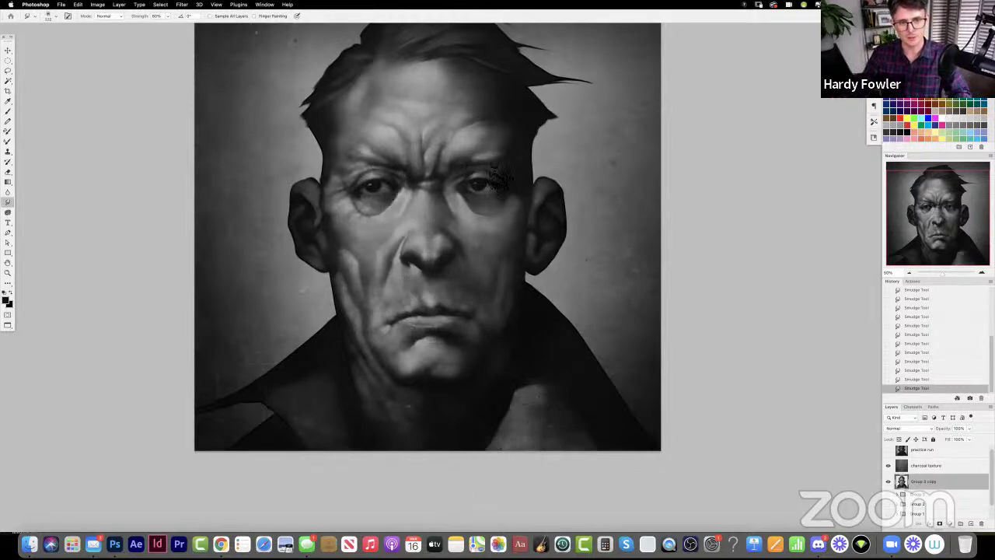
{"action": "scroll", "coordinate": [513, 237], "scroll_direction": "left", "scroll_amount": 3}
{"action": "scroll", "coordinate": [513, 237], "scroll_direction": "up", "scroll_amount": 2}
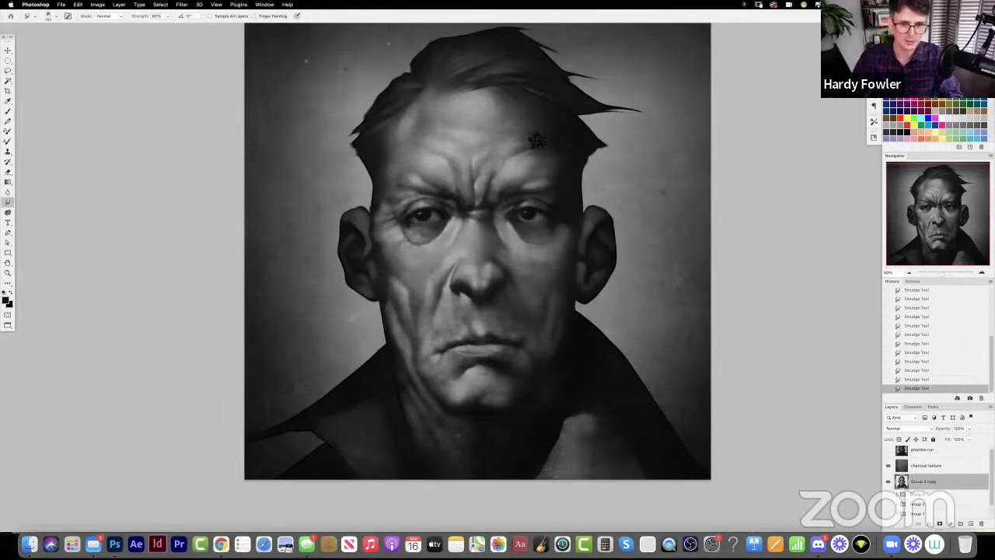
{"action": "left_click", "coordinate": [918, 334]}
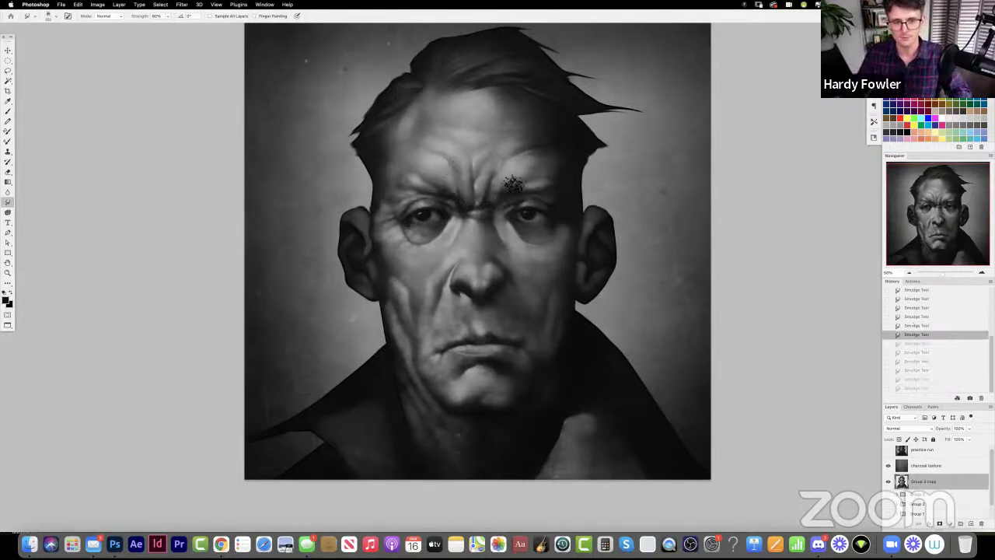
{"action": "left_click_drag", "start_coordinate": [494, 188], "coordinate": [499, 180]}
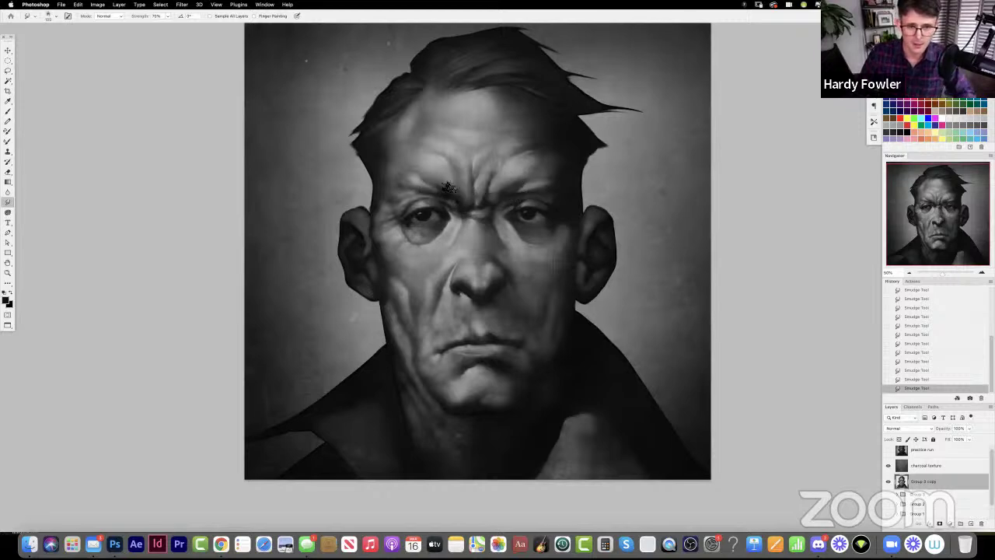
{"action": "key", "text": "]"}
{"action": "key", "text": "]"}
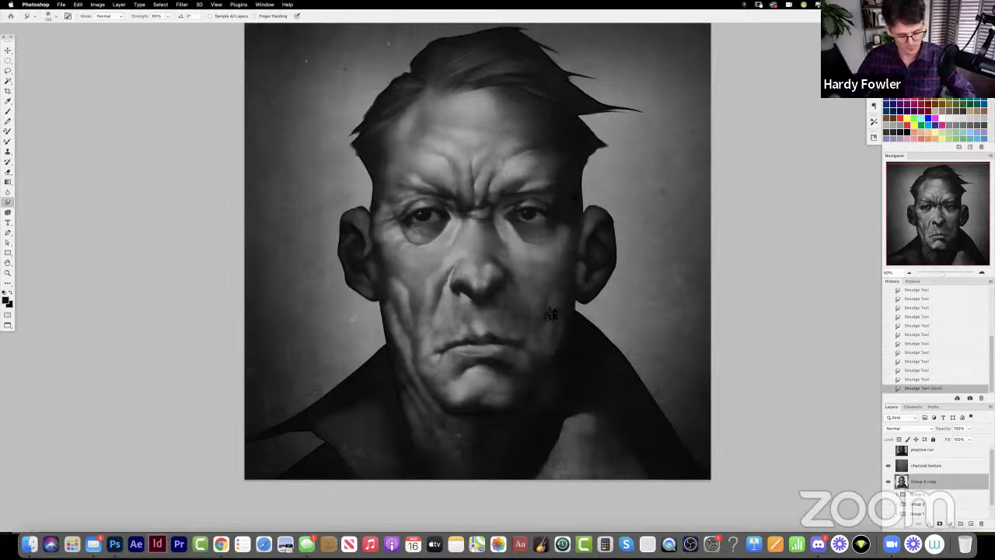
- Smudge the top edge of the light coat patch, the area between mouth and nose, and the left cheek up to the temple
{"action": "mouse_move", "coordinate": [564, 435]}
{"action": "left_mouse_down"}
{"action": "mouse_move", "coordinate": [530, 501]}
{"action": "mouse_move", "coordinate": [572, 410]}
{"action": "left_mouse_up"}
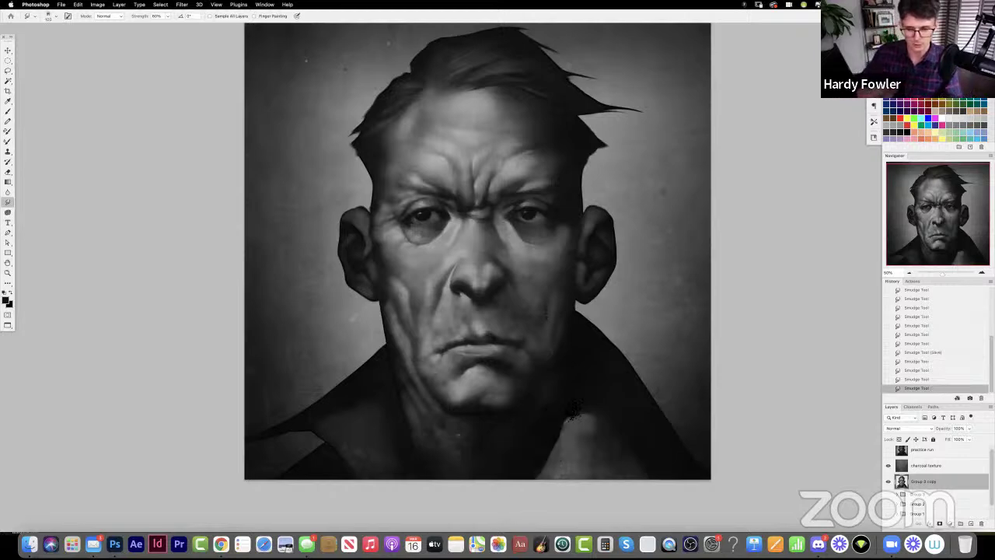
{"action": "mouse_move", "coordinate": [462, 339]}
{"action": "left_mouse_down"}
{"action": "mouse_move", "coordinate": [453, 344]}
{"action": "mouse_move", "coordinate": [448, 310]}
{"action": "left_mouse_up"}
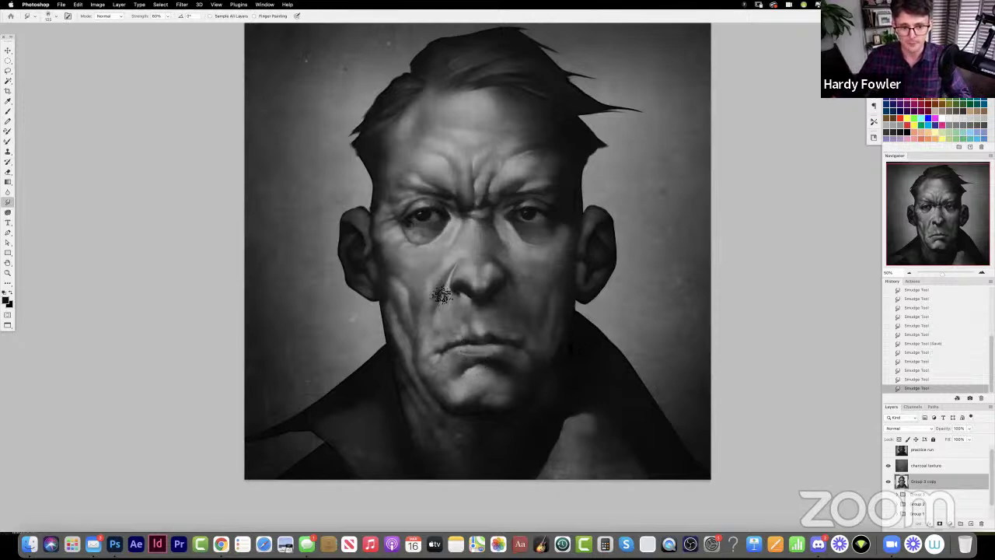
{"action": "left_click_drag", "start_coordinate": [440, 266], "coordinate": [385, 226]}
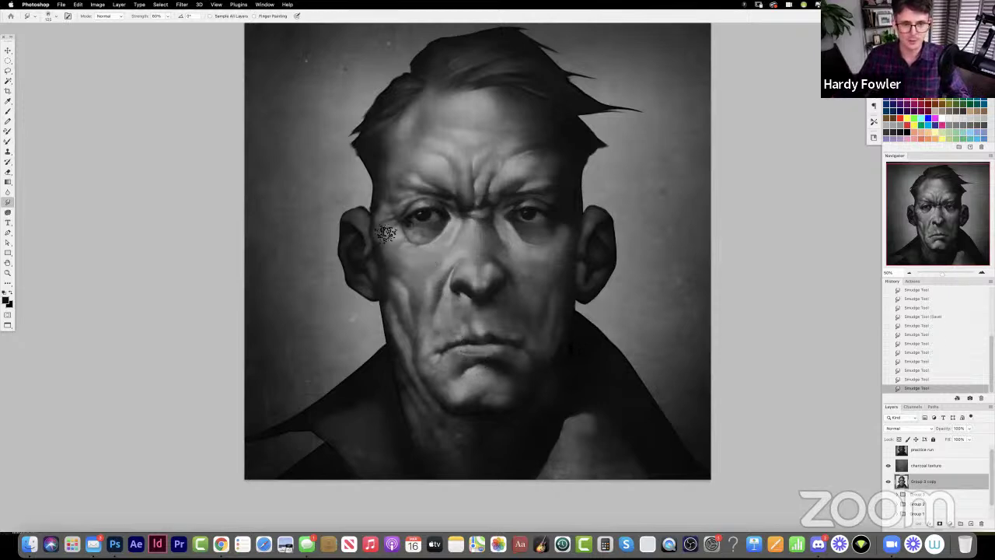
- Add a layer above the portrait, load the figure's silhouette as a selection, and softly darken the left cheek and temple with black
{"action": "key", "text": "b"}
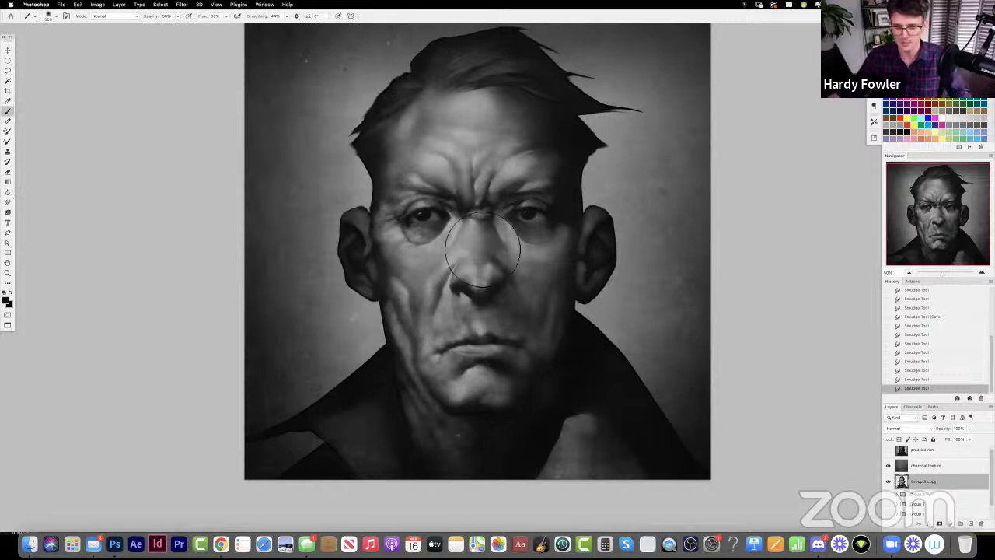
{"action": "left_click", "coordinate": [970, 523]}
{"action": "left_click", "coordinate": [902, 498], "text": "ctrl"}
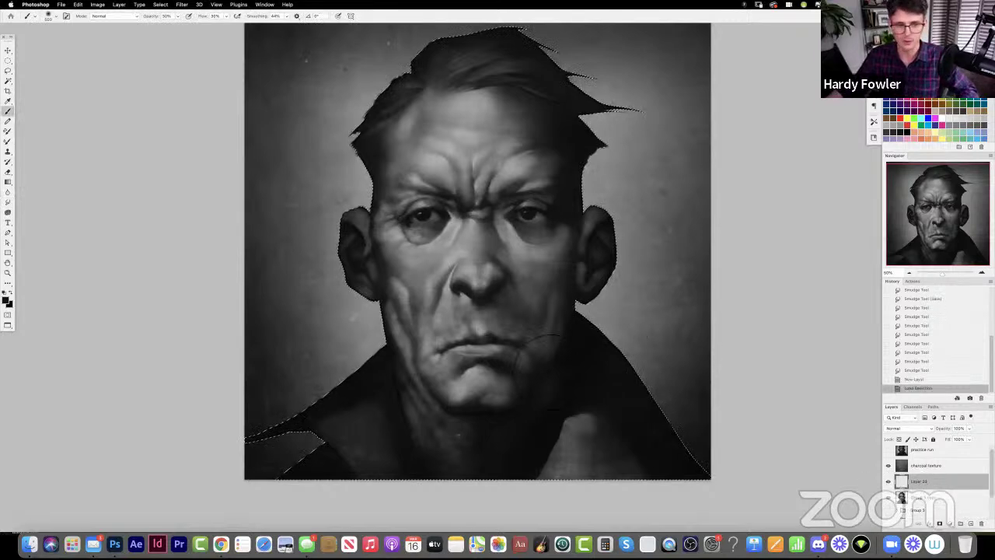
{"action": "key", "text": "4"}
{"action": "key", "text": "shift+4"}
{"action": "mouse_move", "coordinate": [390, 250]}
{"action": "left_mouse_down"}
{"action": "mouse_move", "coordinate": [393, 299]}
{"action": "mouse_move", "coordinate": [390, 248]}
{"action": "mouse_move", "coordinate": [405, 302]}
{"action": "left_mouse_up"}
{"action": "mouse_move", "coordinate": [396, 231]}
{"action": "left_mouse_down"}
{"action": "mouse_move", "coordinate": [400, 382]}
{"action": "mouse_move", "coordinate": [383, 238]}
{"action": "left_mouse_up"}
- Deepen the shadow along the left edge of the face and across the hair and upper forehead with a larger black brush
{"action": "key", "text": "bracketright"}
{"action": "key", "text": "bracketright"}
{"action": "mouse_move", "coordinate": [392, 355]}
{"action": "left_mouse_down"}
{"action": "mouse_move", "coordinate": [376, 275]}
{"action": "mouse_move", "coordinate": [396, 218]}
{"action": "mouse_move", "coordinate": [394, 173]}
{"action": "left_mouse_up"}
{"action": "left_click_drag", "start_coordinate": [390, 209], "coordinate": [389, 178]}
{"action": "mouse_move", "coordinate": [435, 75]}
{"action": "left_mouse_down"}
{"action": "mouse_move", "coordinate": [446, 112]}
{"action": "mouse_move", "coordinate": [496, 76]}
{"action": "mouse_move", "coordinate": [566, 134]}
{"action": "mouse_move", "coordinate": [531, 142]}
{"action": "left_mouse_up"}
- Softly darken the neck and coat with a much larger black brush, and compare the portrait with and without the shading layer
{"action": "key", "text": "bracketright"}
{"action": "key", "text": "bracketright"}
{"action": "key", "text": "bracketright"}
{"action": "key", "text": "bracketright"}
{"action": "key", "text": "3"}
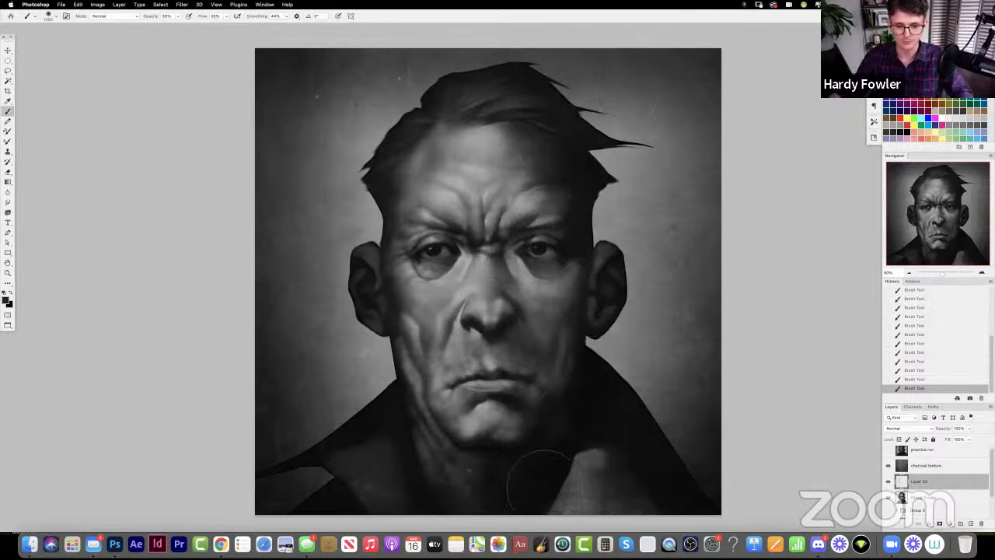
{"action": "key", "text": "4"}
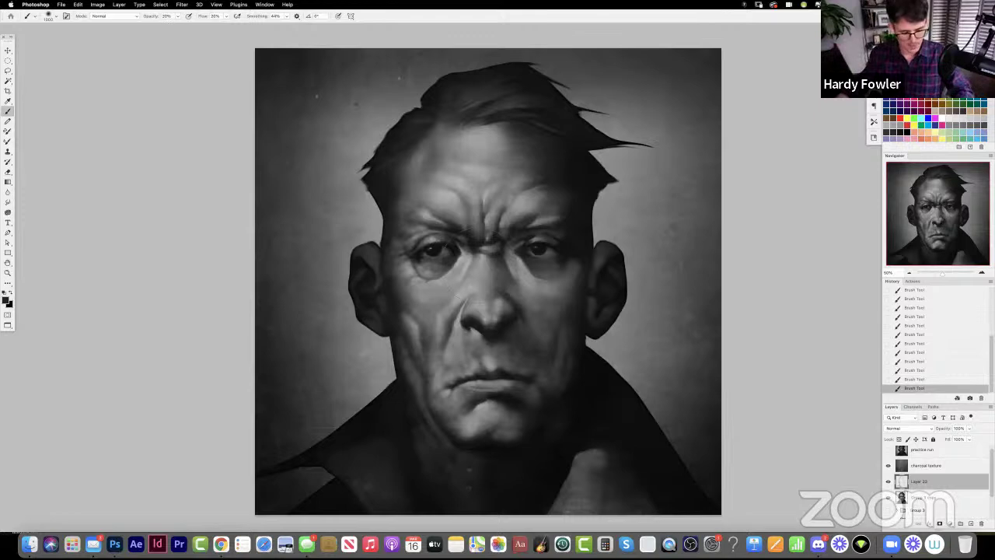
{"action": "left_click", "coordinate": [889, 482]}
{"action": "left_click", "coordinate": [889, 482]}
{"action": "left_click", "coordinate": [890, 482]}
{"action": "left_click", "coordinate": [890, 482]}
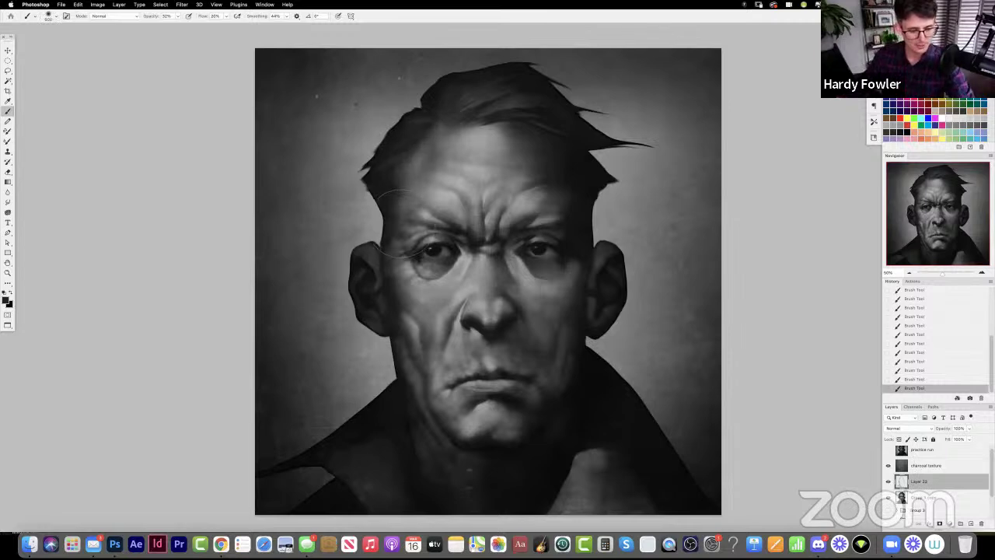
- Build up the figure's outer shadows with black at 40% and 20% opacity, and recheck the portrait with the shading layer hidden
{"action": "key", "text": "4"}
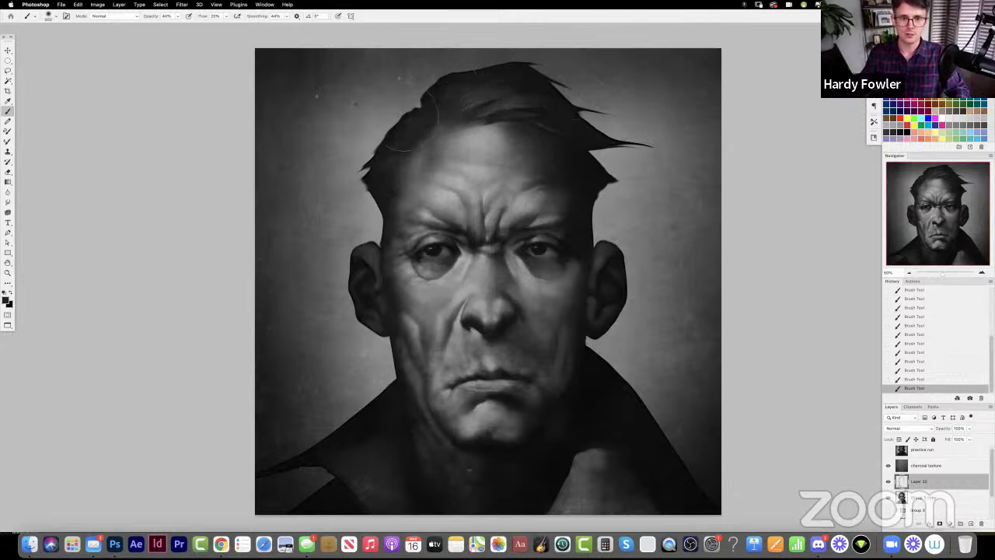
{"action": "key", "text": "5"}
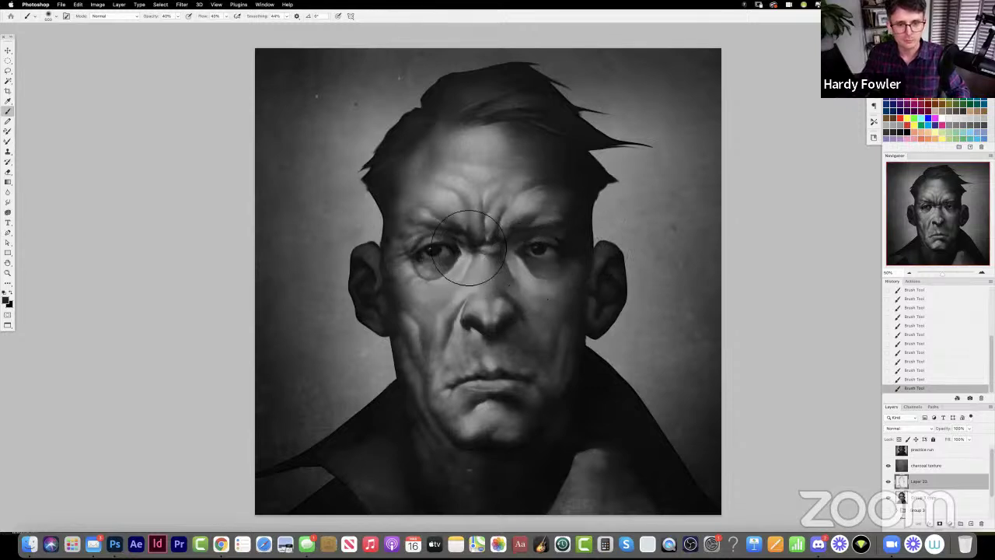
{"action": "key", "text": "2"}
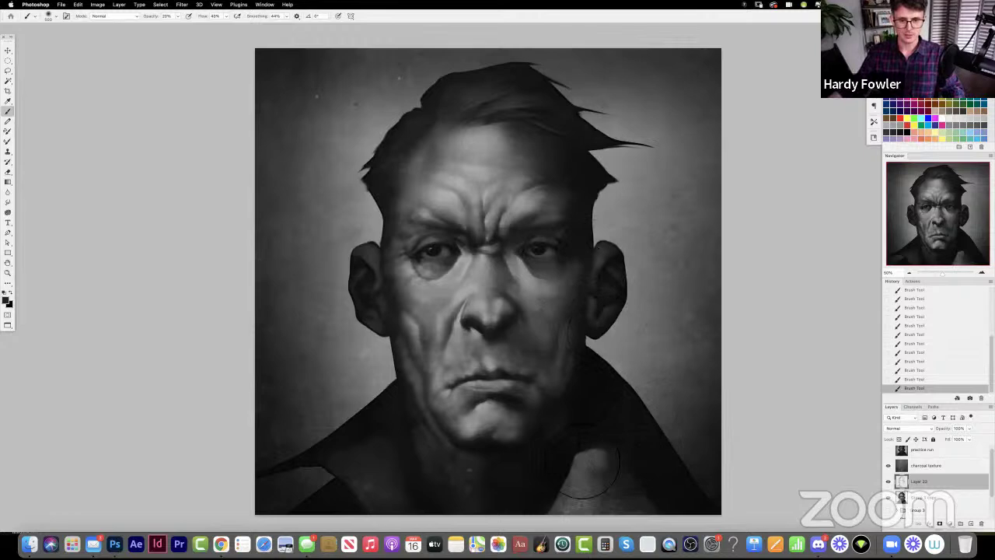
{"action": "left_click", "coordinate": [888, 482]}
{"action": "left_click", "coordinate": [889, 482]}
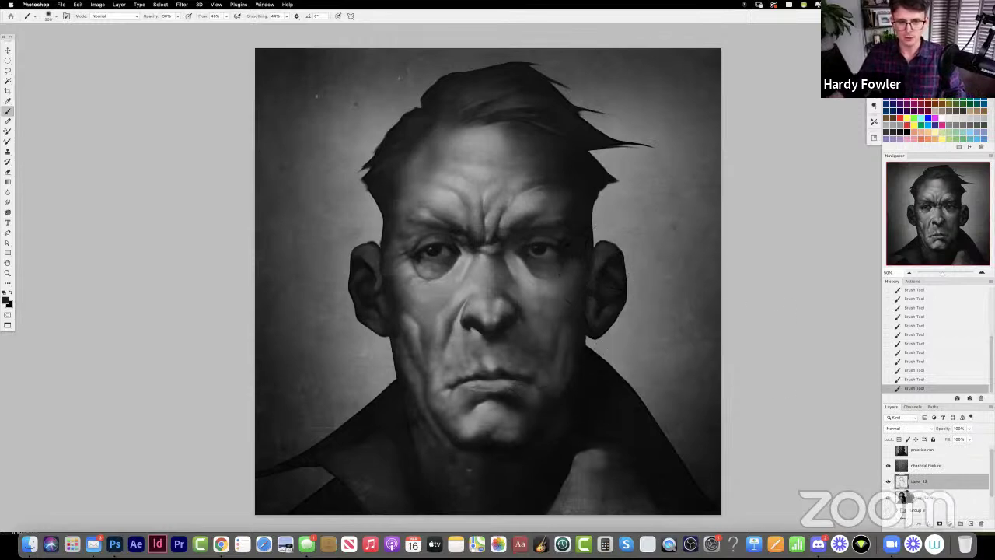
- Add another layer, load the figure's silhouette as a selection, fill it with black, and deselect
{"action": "left_click", "coordinate": [971, 523]}
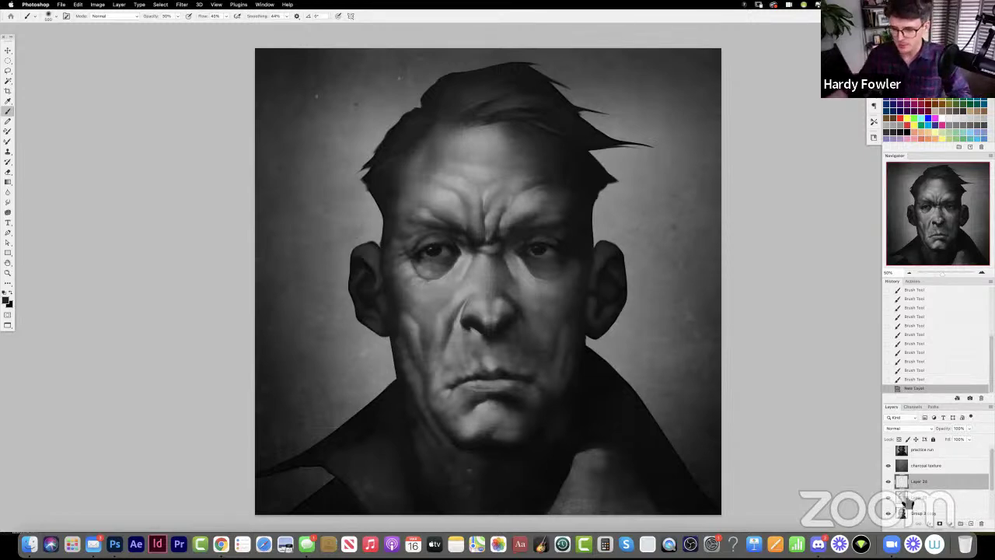
{"action": "left_click", "coordinate": [902, 518], "text": "super"}
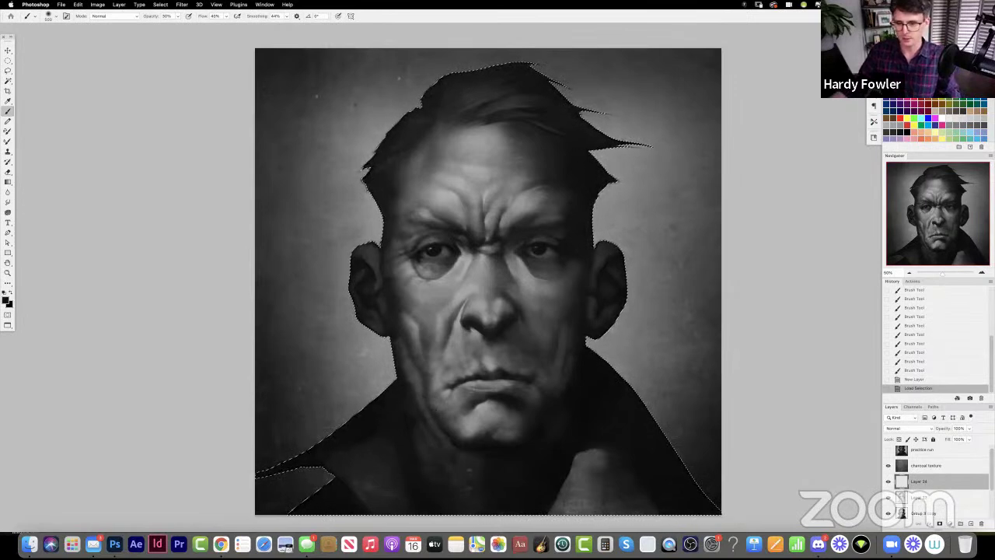
{"action": "scroll", "coordinate": [917, 507], "scroll_direction": "down", "scroll_amount": 1}
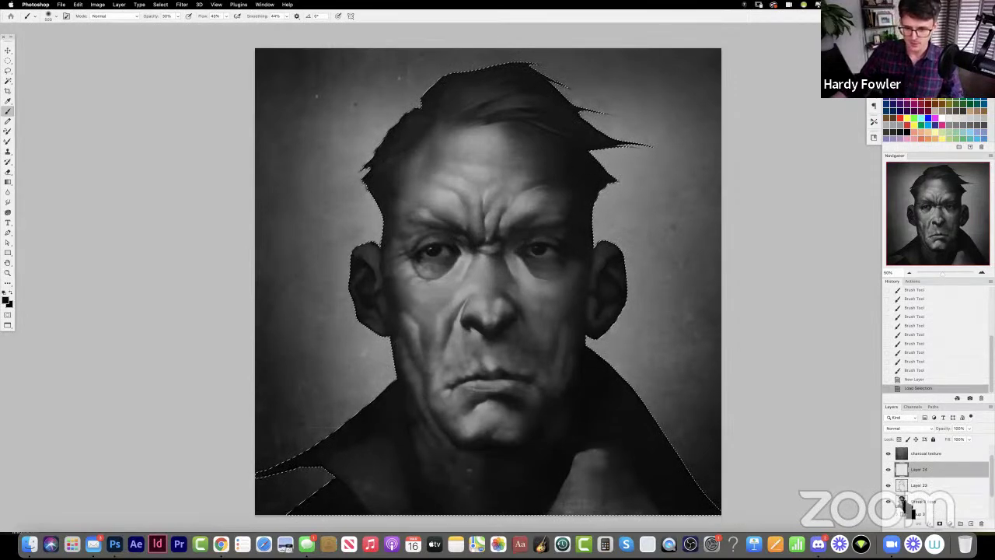
{"action": "left_click", "coordinate": [903, 504], "text": "super"}
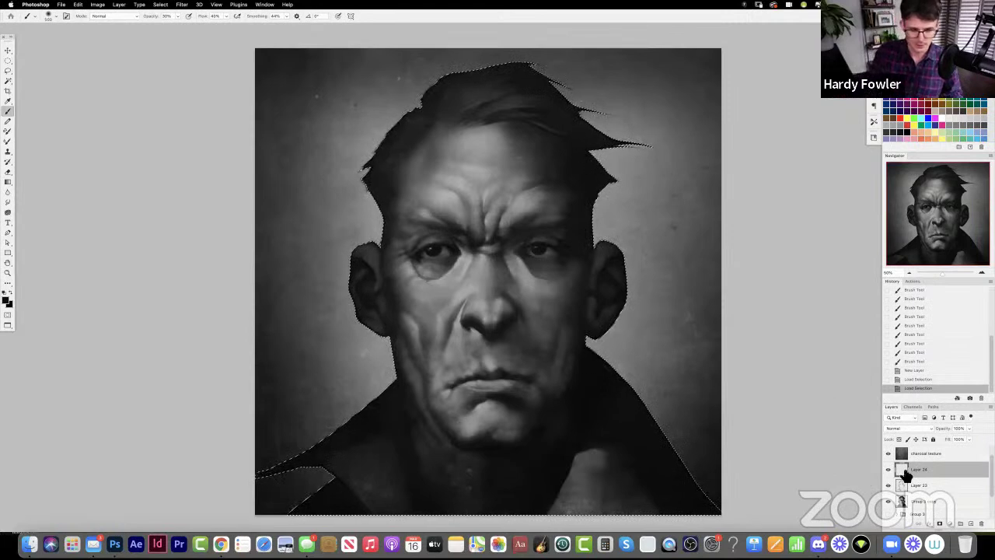
{"action": "key", "text": "alt+BackSpace"}
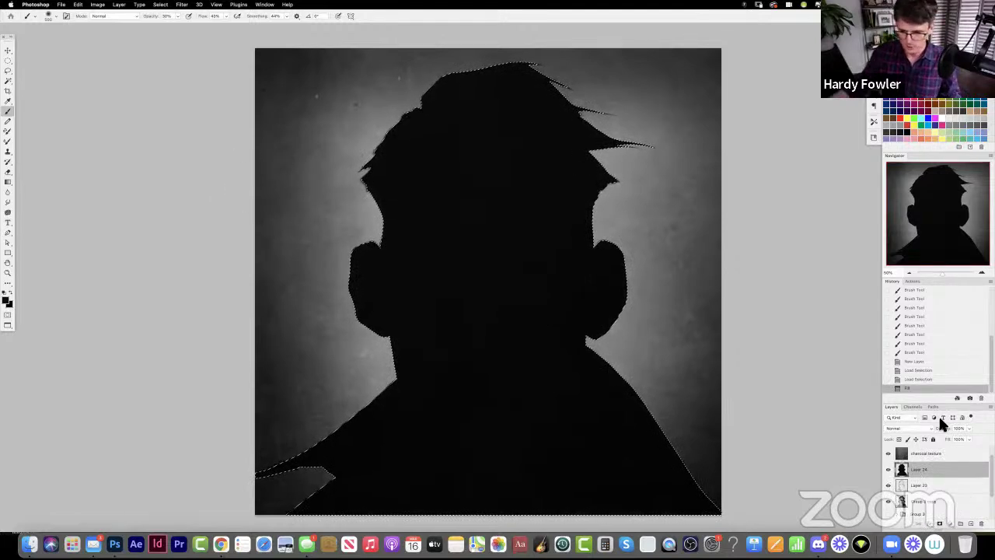
{"action": "key", "text": "super+d"}
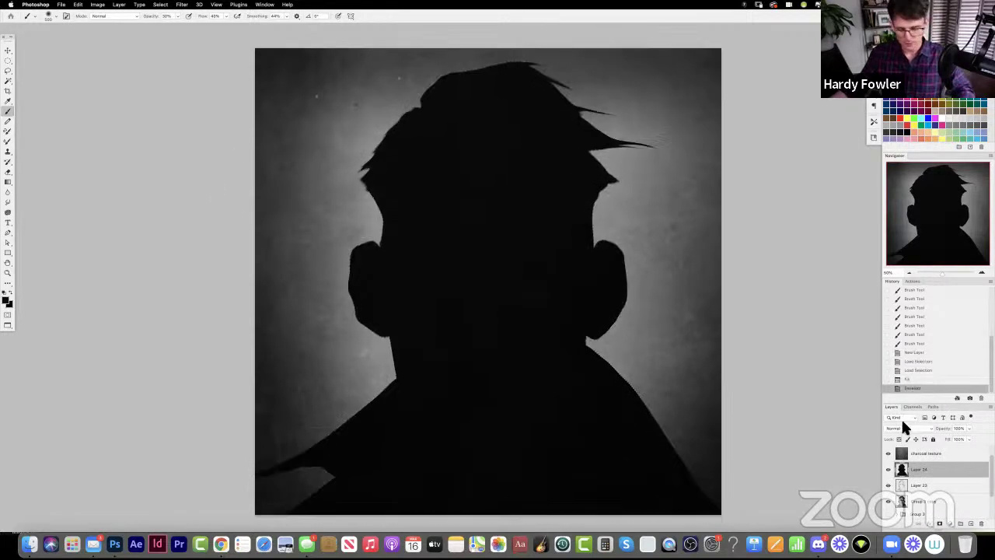
- Lower the black silhouette layer's opacity until the face shows dimly, and add a layer mask to it
{"action": "left_click", "coordinate": [968, 429]}
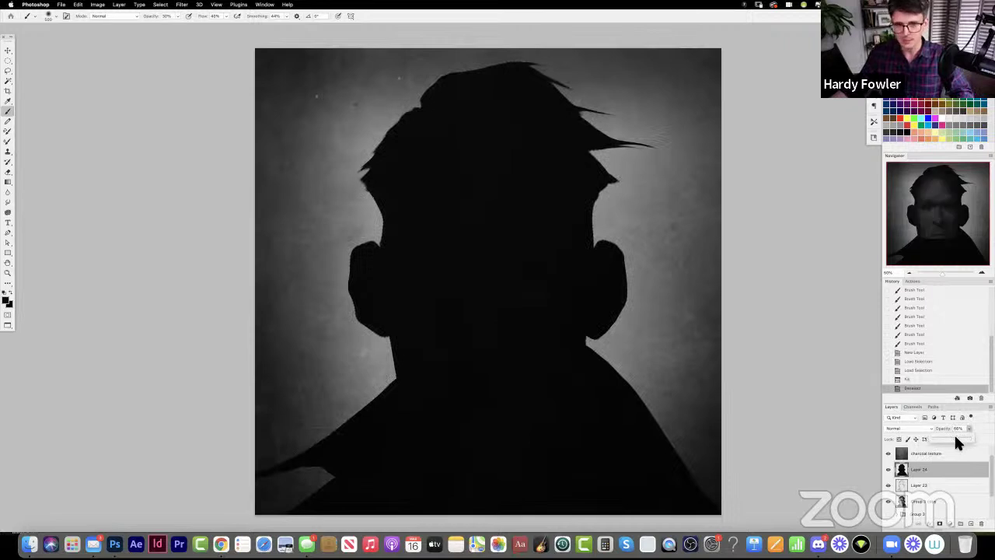
{"action": "left_click_drag", "start_coordinate": [957, 438], "coordinate": [955, 437]}
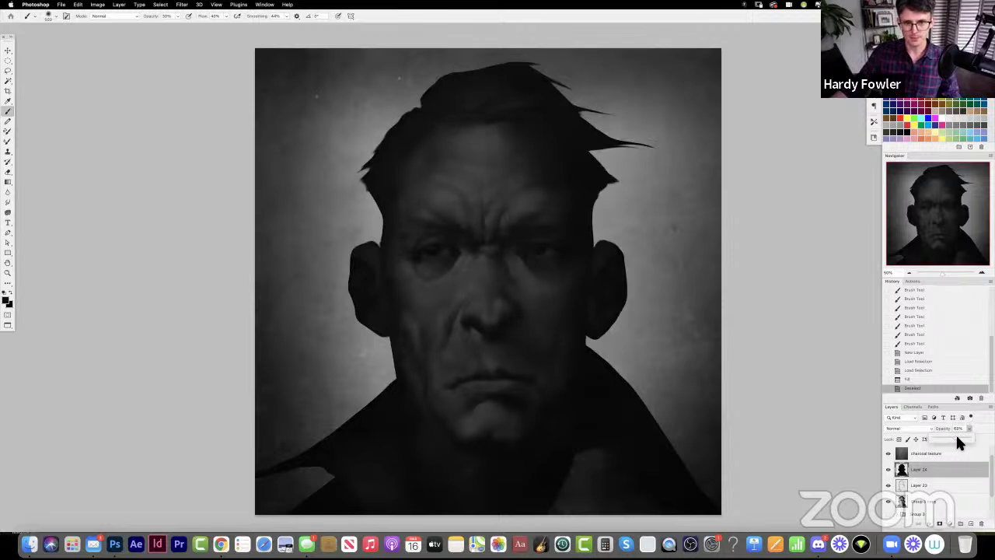
{"action": "left_click_drag", "start_coordinate": [956, 437], "coordinate": [953, 437]}
{"action": "left_click", "coordinate": [942, 471]}
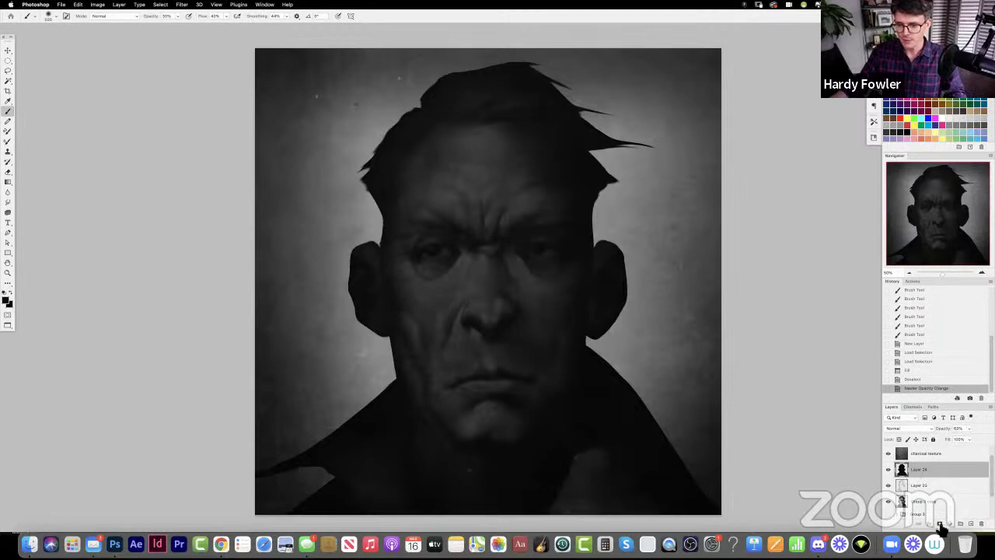
{"action": "left_click", "coordinate": [939, 523]}
- Paint black on the silhouette layer's mask with a large soft brush to light up the eyes, brows, and left cheek beside the nose
{"action": "key", "text": "x"}
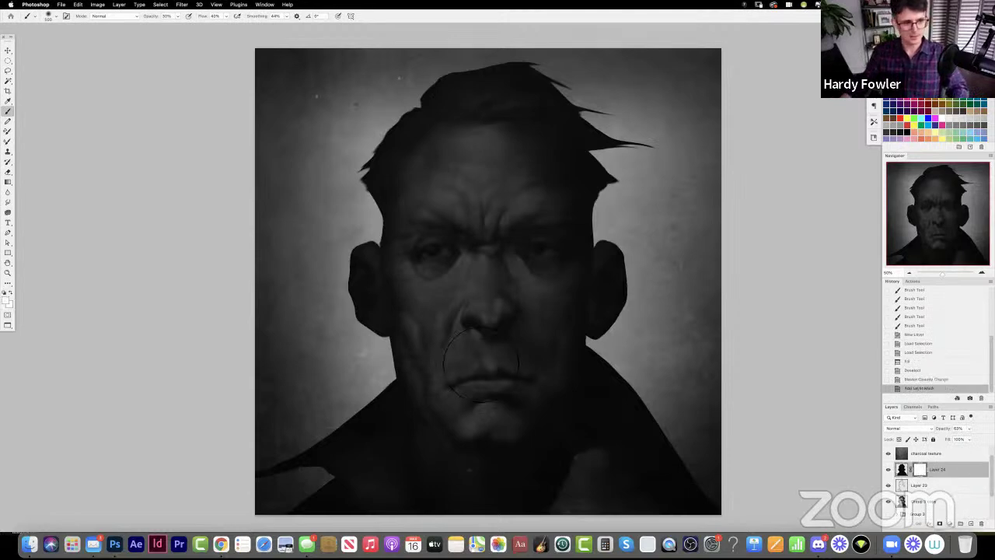
{"action": "key", "text": "0"}
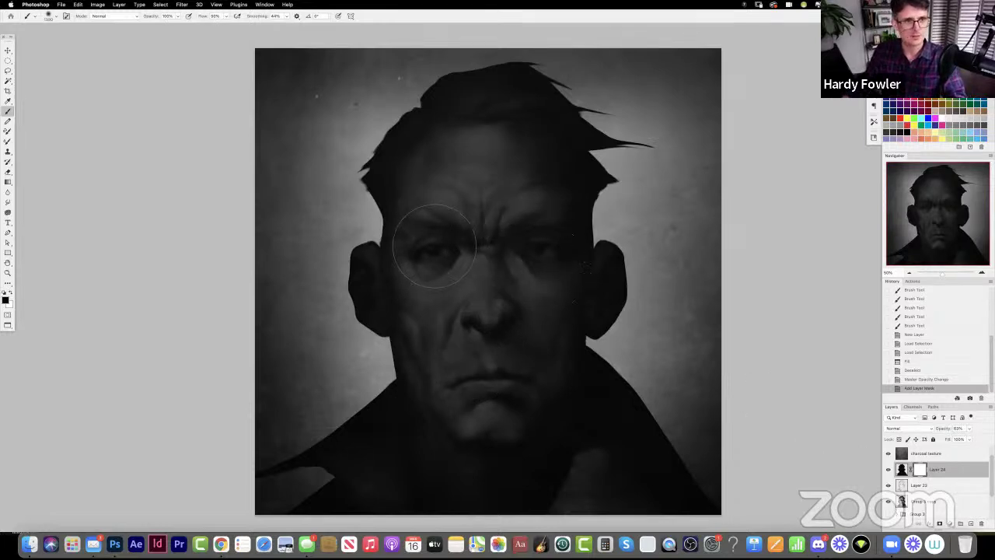
{"action": "mouse_move", "coordinate": [405, 249]}
{"action": "left_mouse_down"}
{"action": "mouse_move", "coordinate": [522, 248]}
{"action": "mouse_move", "coordinate": [482, 276]}
{"action": "mouse_move", "coordinate": [505, 280]}
{"action": "mouse_move", "coordinate": [466, 203]}
{"action": "mouse_move", "coordinate": [546, 276]}
{"action": "mouse_move", "coordinate": [580, 275]}
{"action": "mouse_move", "coordinate": [467, 217]}
{"action": "mouse_move", "coordinate": [545, 221]}
{"action": "left_mouse_up"}
{"action": "mouse_move", "coordinate": [467, 272]}
{"action": "left_mouse_down"}
{"action": "mouse_move", "coordinate": [437, 302]}
{"action": "mouse_move", "coordinate": [448, 305]}
{"action": "left_mouse_up"}
{"action": "left_click_drag", "start_coordinate": [447, 214], "coordinate": [420, 194]}
{"action": "left_click_drag", "start_coordinate": [544, 221], "coordinate": [571, 210]}
- Flip the canvas horizontally and reveal more of the brows, forehead, and cheeks by painting black on the mask at 20% opacity
{"action": "key", "text": "super+f"}
{"action": "key", "text": "2"}
{"action": "left_click_drag", "start_coordinate": [549, 272], "coordinate": [583, 234]}
{"action": "left_click_drag", "start_coordinate": [463, 284], "coordinate": [428, 311]}
{"action": "left_click_drag", "start_coordinate": [435, 307], "coordinate": [406, 347]}
{"action": "mouse_move", "coordinate": [505, 194]}
{"action": "left_mouse_down"}
{"action": "mouse_move", "coordinate": [526, 186]}
{"action": "mouse_move", "coordinate": [571, 214]}
{"action": "left_mouse_up"}
{"action": "left_click_drag", "start_coordinate": [519, 303], "coordinate": [587, 257]}
{"action": "mouse_move", "coordinate": [588, 233]}
{"action": "left_mouse_down"}
{"action": "mouse_move", "coordinate": [587, 222]}
{"action": "mouse_move", "coordinate": [566, 221]}
{"action": "left_mouse_up"}
{"action": "key", "text": "3"}
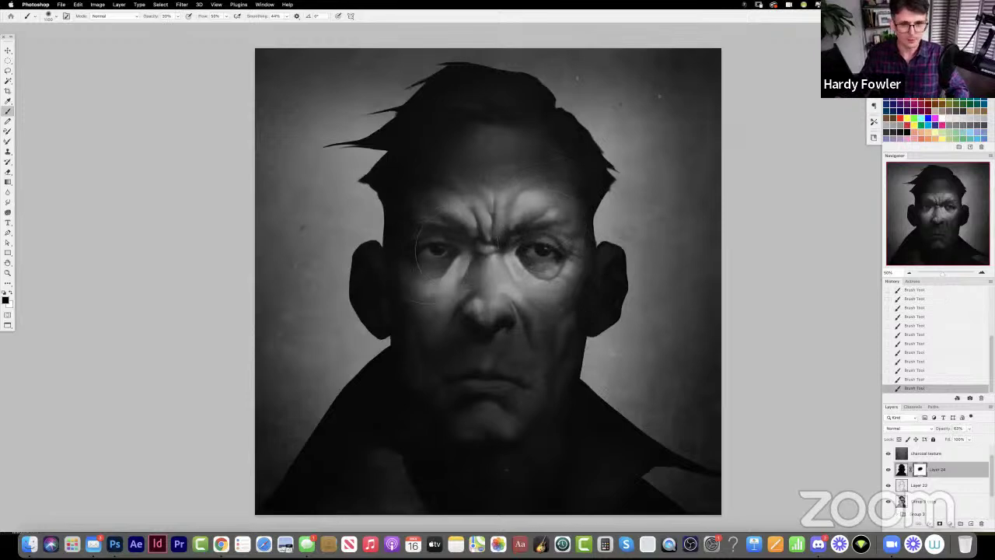
- Restore shadow around the lit eyes and nose with a smaller white brush on the mask, undoing one stroke and using 40% opacity
{"action": "key", "text": "x"}
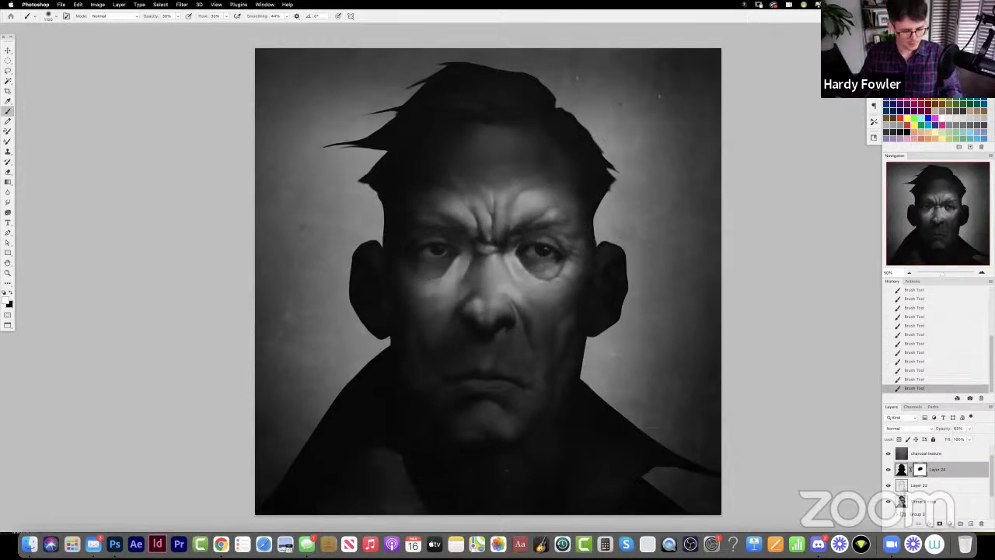
{"action": "key", "text": "0"}
{"action": "key", "text": "["}
{"action": "key", "text": "["}
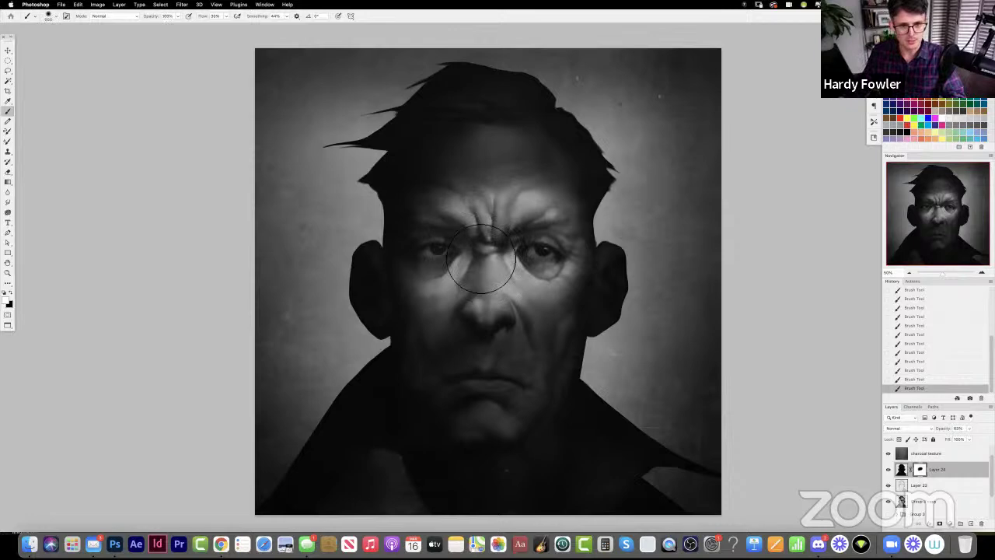
{"action": "key", "text": "super+z"}
{"action": "key", "text": "5"}
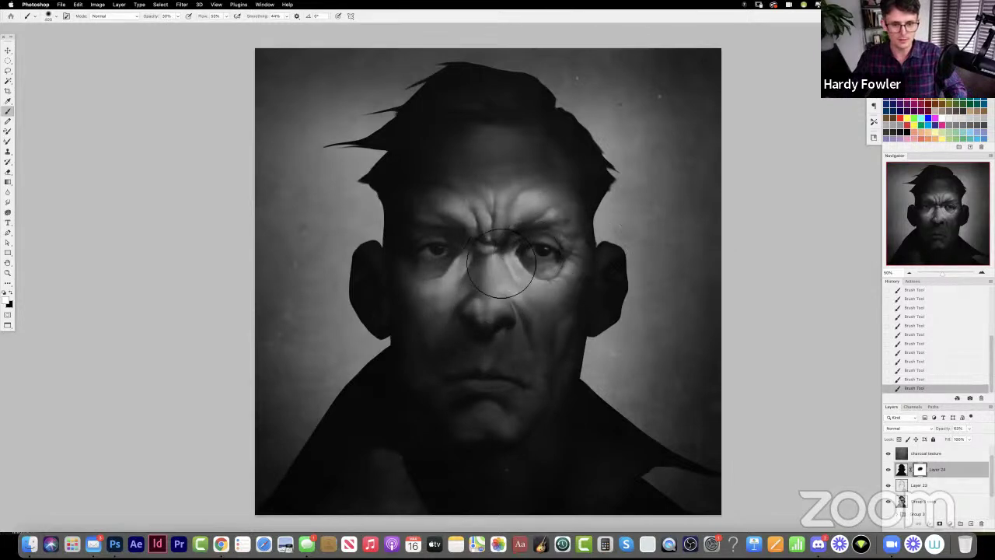
{"action": "key", "text": "4"}
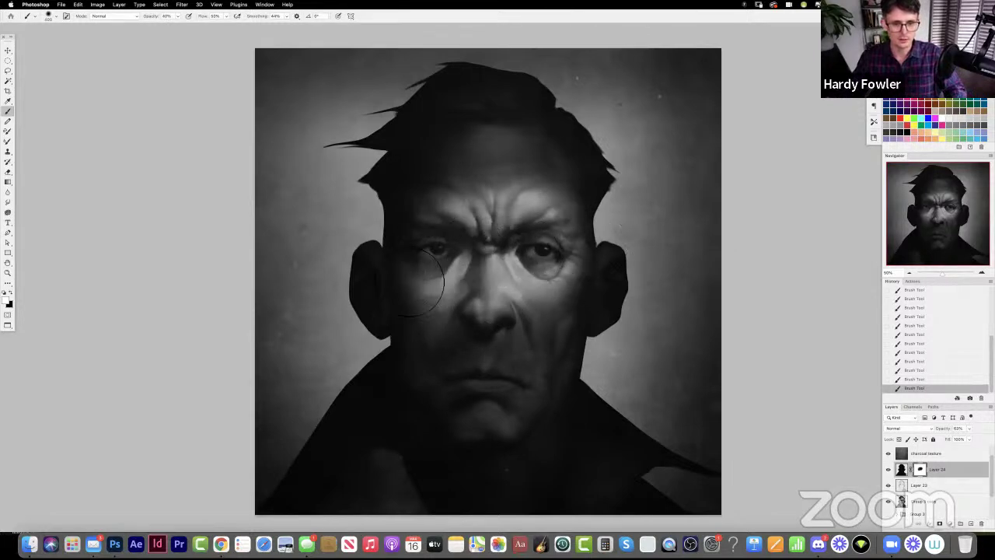
- Darken the area around the left eye socket and upper cheek on the mask with a smaller white brush at 40% opacity
{"action": "key", "text": "["}
{"action": "key", "text": "["}
{"action": "key", "text": "["}
{"action": "key", "text": "["}
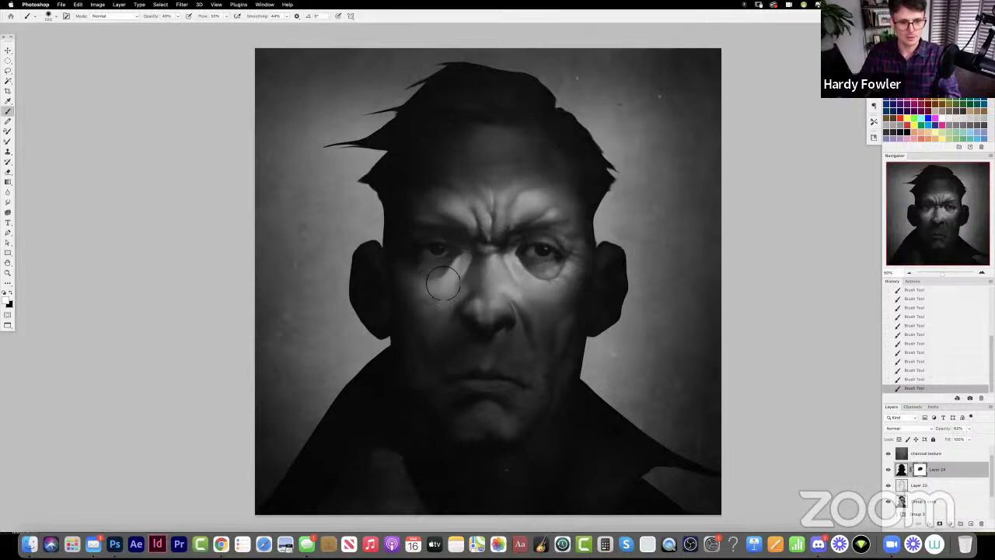
{"action": "key", "text": "bracketright"}
{"action": "key", "text": "bracketright"}
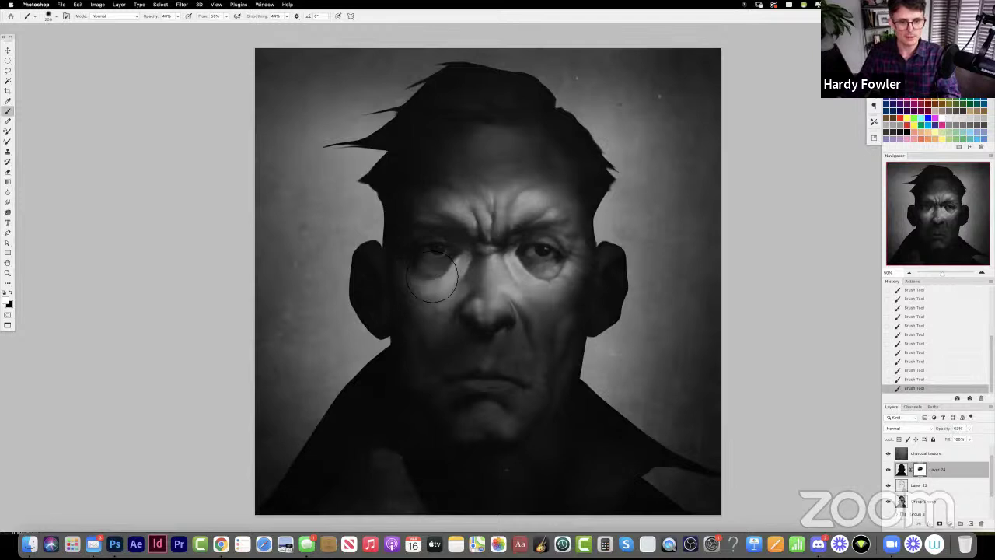
- Blend the shadow over the cheeks and upper face on the mask with larger white brushes at 20% to 30% opacity and 20% flow
{"action": "key", "text": "2"}
{"action": "key", "text": "shift+6"}
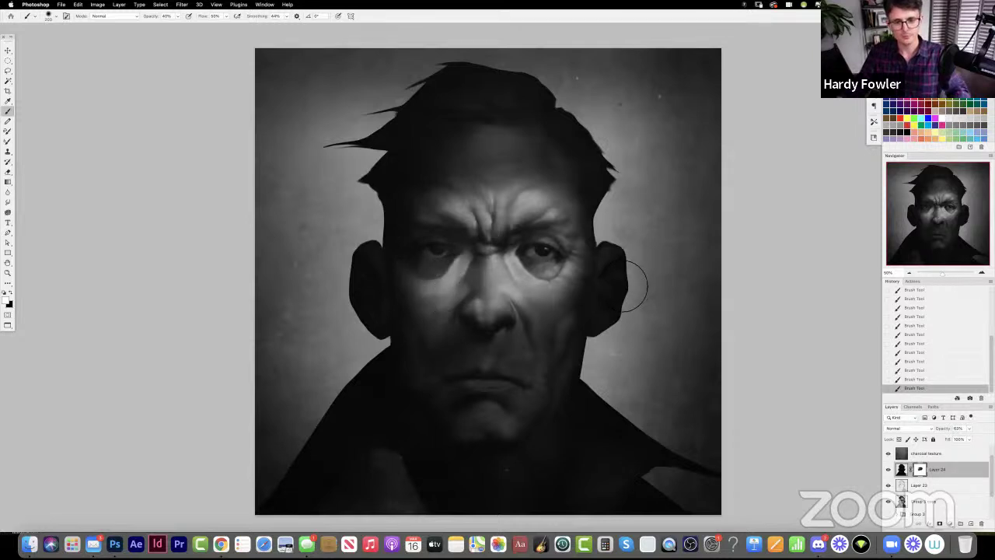
{"action": "key", "text": "shift+2"}
{"action": "key", "text": "bracketright"}
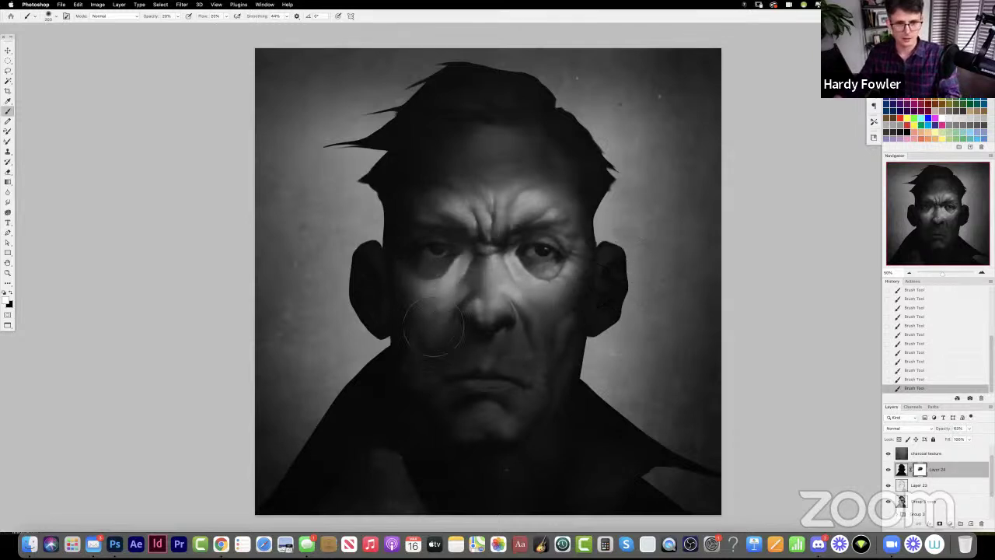
{"action": "key", "text": "3"}
{"action": "key", "text": "bracketright"}
{"action": "key", "text": "bracketright"}
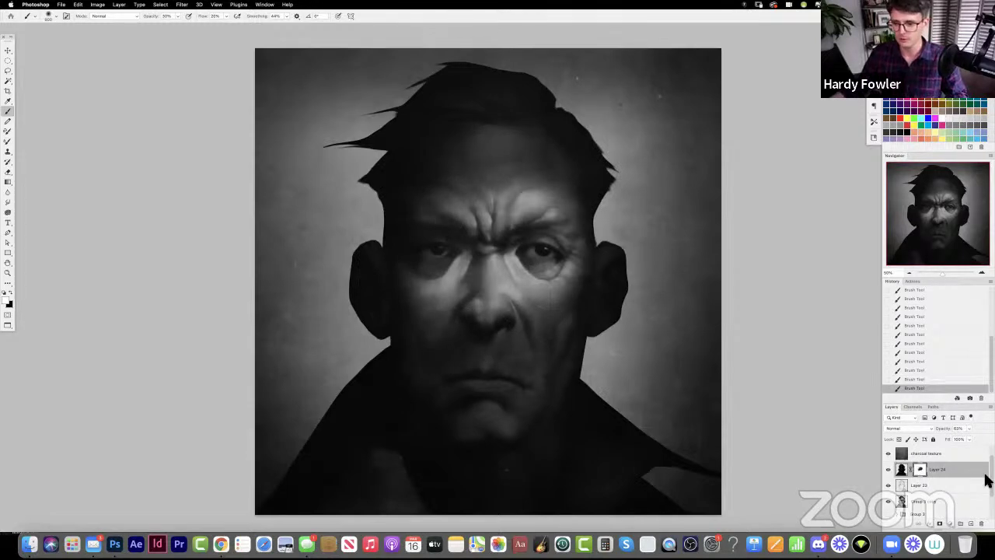
- Select the charcoal texture layer above the masked silhouette layer
{"action": "scroll", "coordinate": [936, 482], "scroll_direction": "up", "scroll_amount": 1}
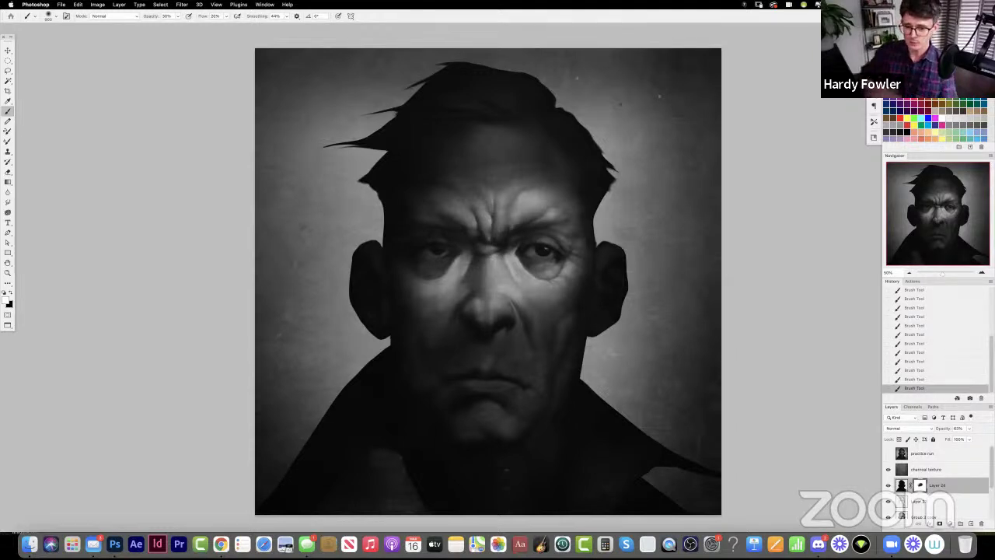
{"action": "left_click", "coordinate": [903, 471]}
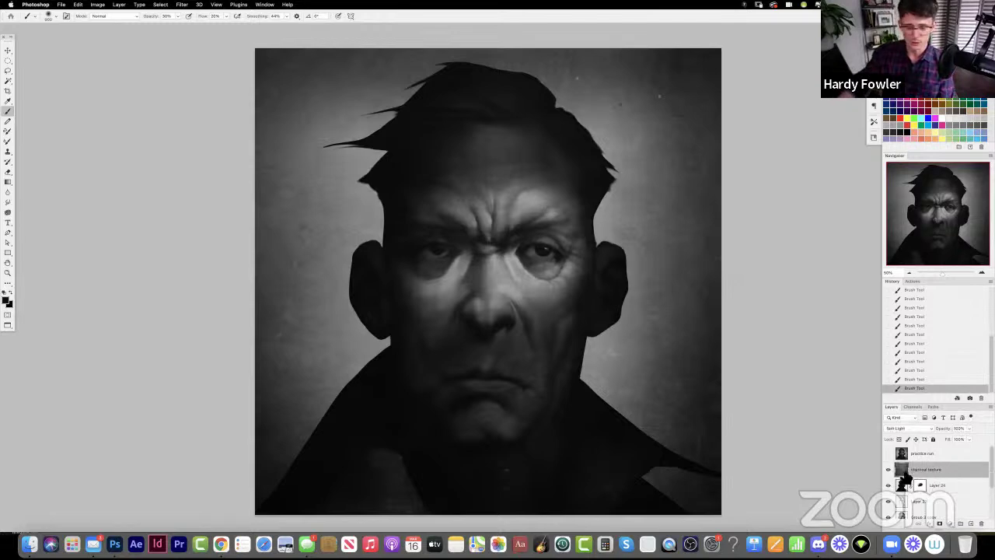